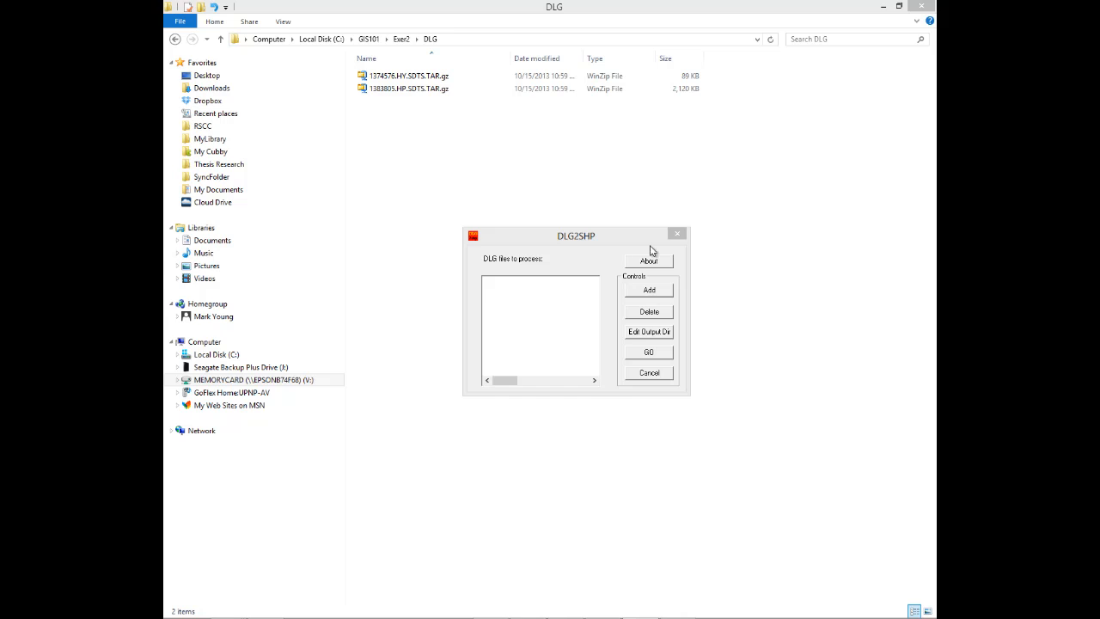
# Start adding DLG files in DLG2SHP and browse to the folder C:\GIS101\Exer2\DLG
pyautogui.click(579, 234)
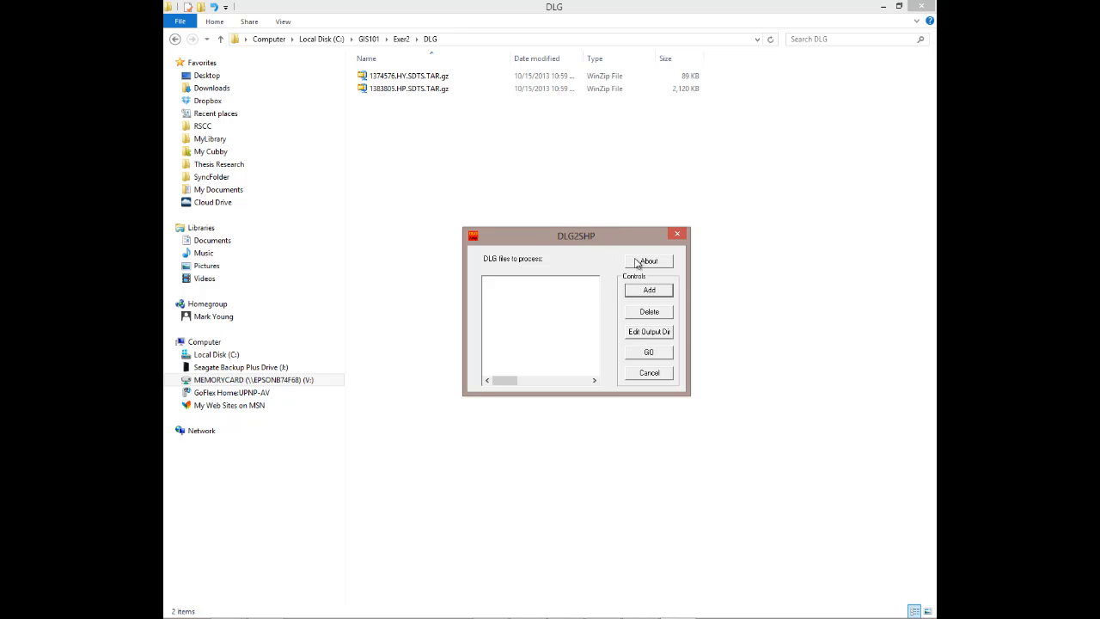
pyautogui.click(641, 290)
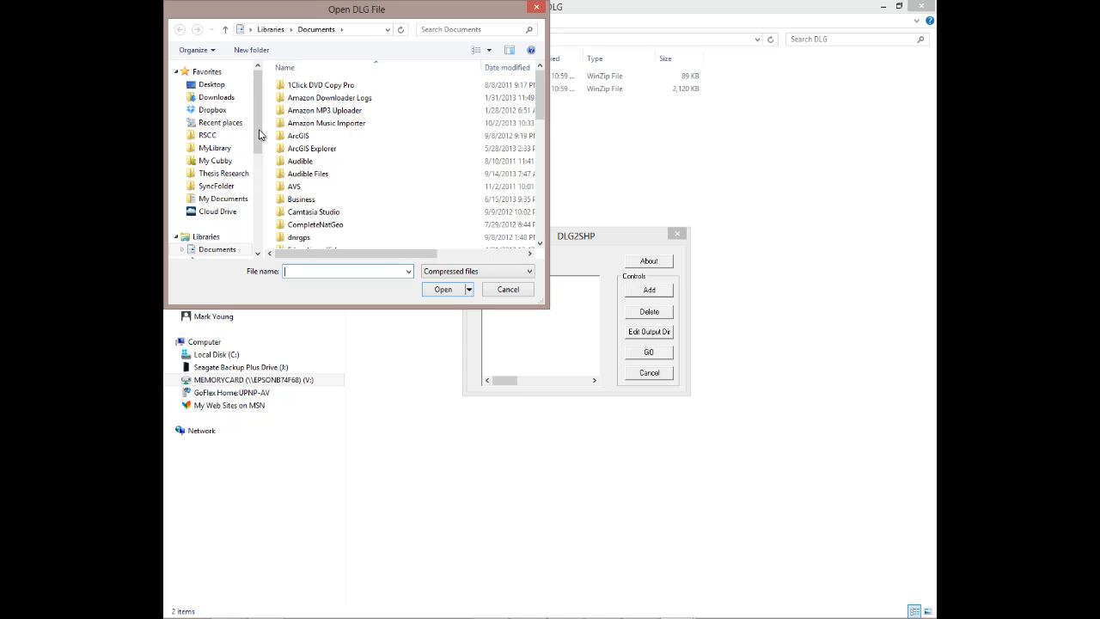
pyautogui.moveTo(258, 138); pyautogui.dragTo(259, 224)
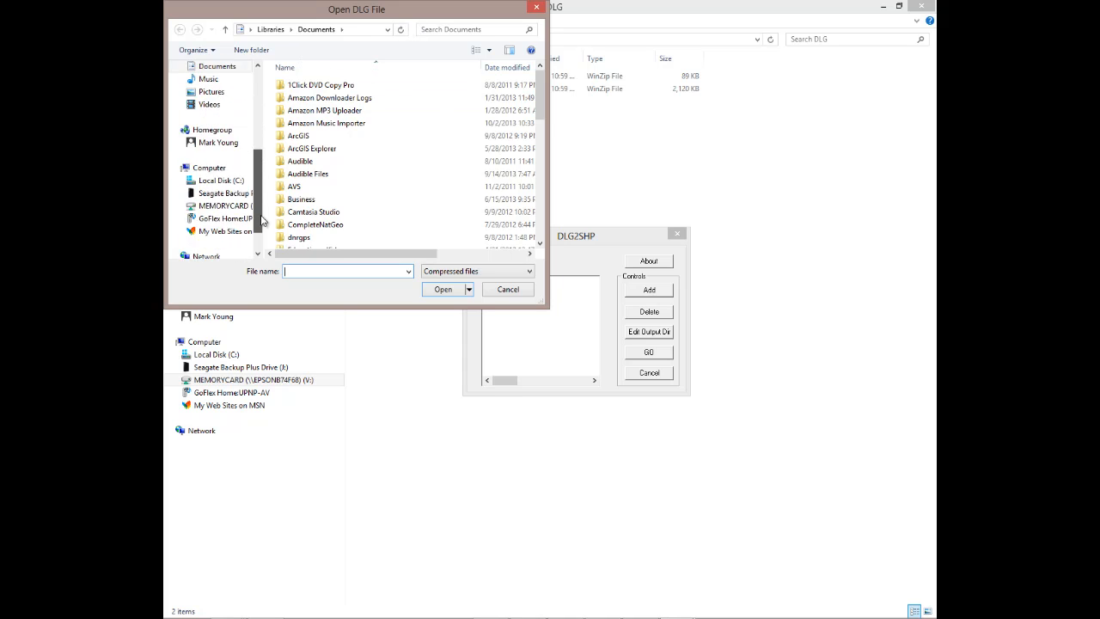
pyautogui.click(234, 180)
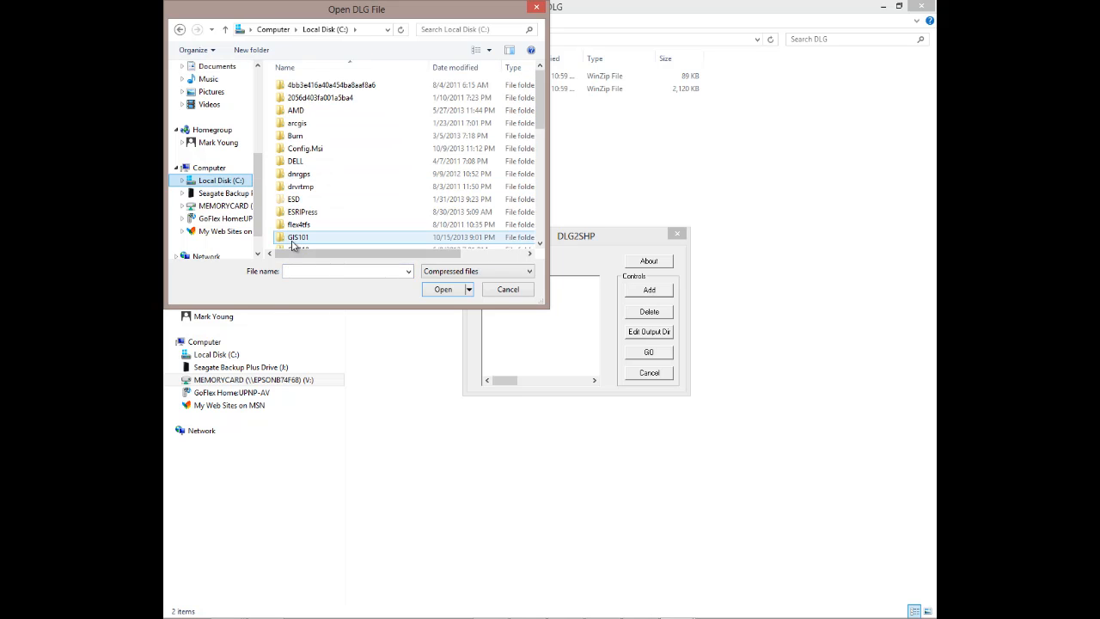
pyautogui.doubleClick(296, 237)
pyautogui.doubleClick(296, 115)
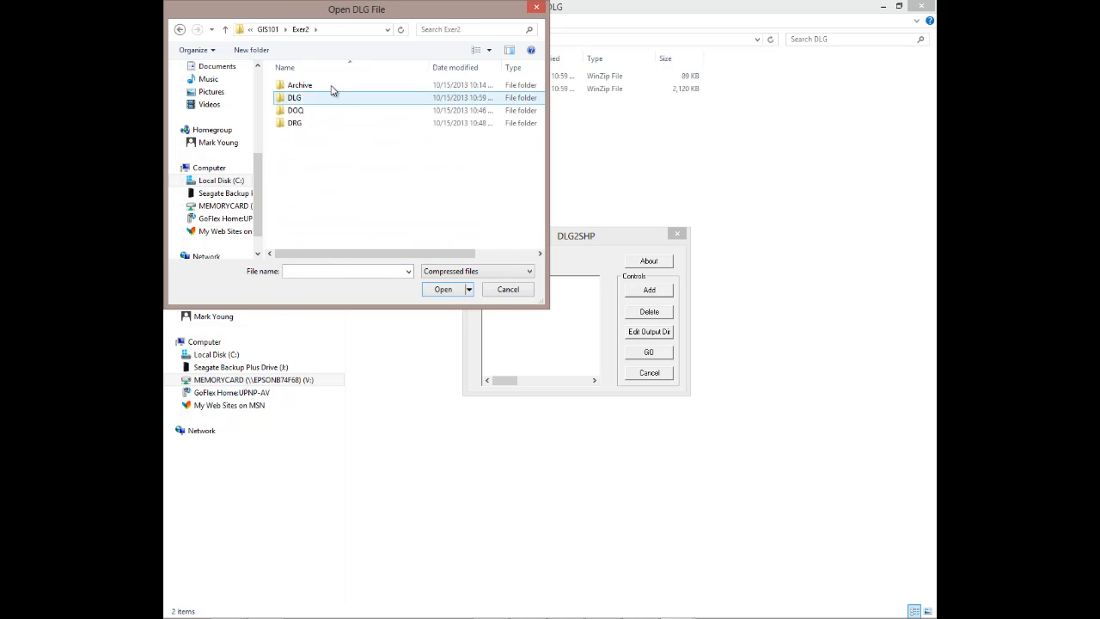
pyautogui.click(295, 99)
pyautogui.doubleClick(295, 100)
# Add the archives 1374576.HY.SDTS.TAR.gz and 1383805.HP.SDTS.TAR.gz to the files to process
pyautogui.click(346, 86)
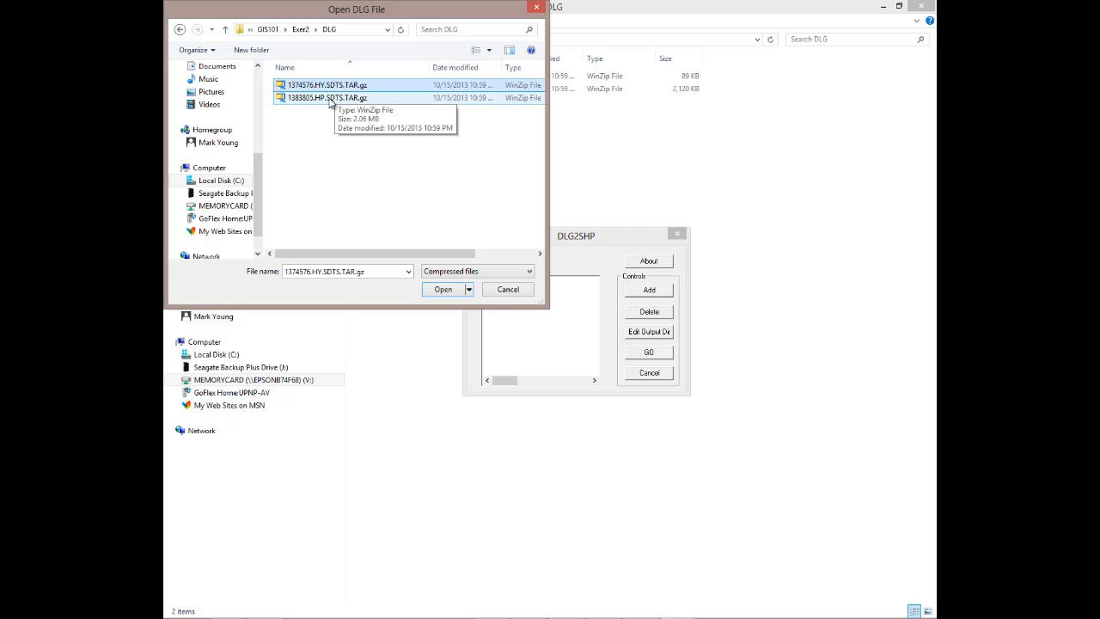
pyautogui.keyDown('shift'); pyautogui.click(329, 99); pyautogui.keyUp('shift')
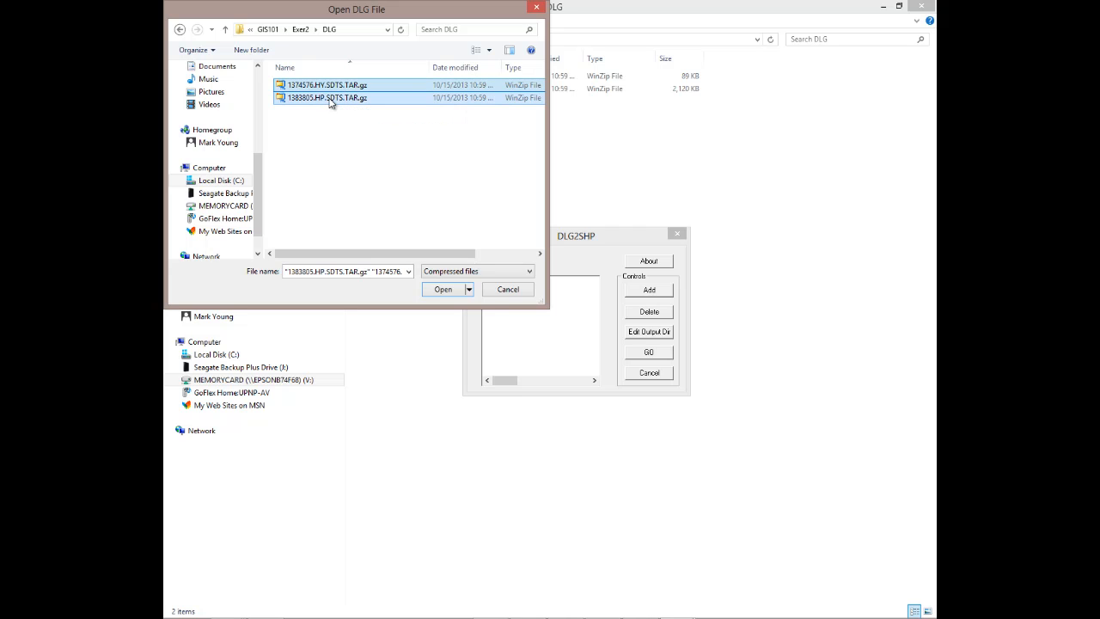
pyautogui.click(441, 290)
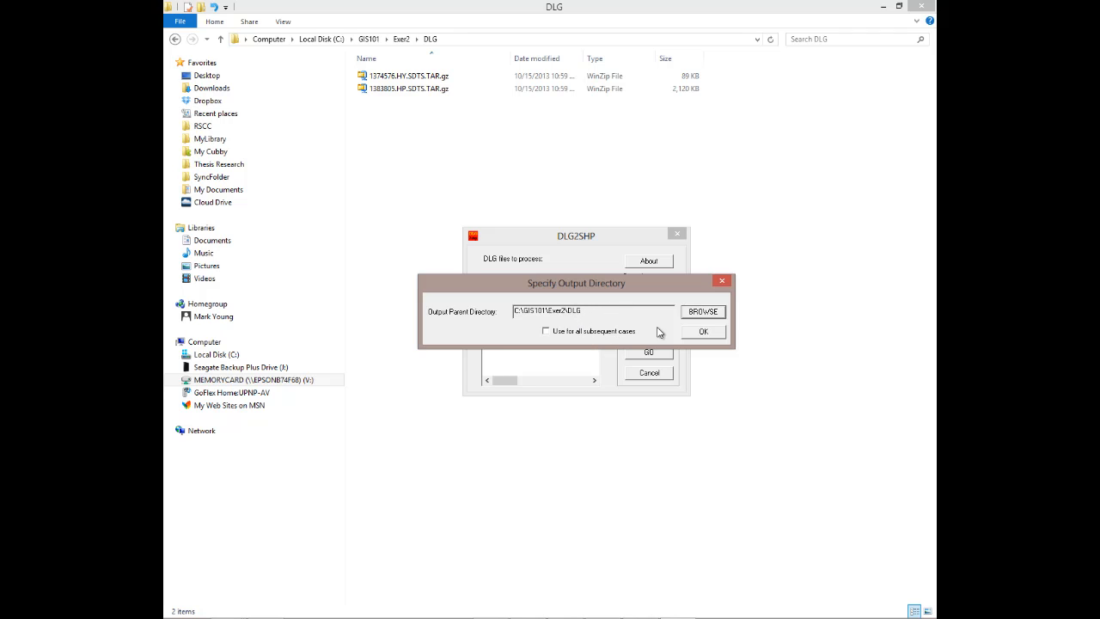
# Accept C:\GIS101\Exer2\DLG as the output directory for both archives and run the shapefile conversion
pyautogui.click(701, 333)
pyautogui.click(546, 331)
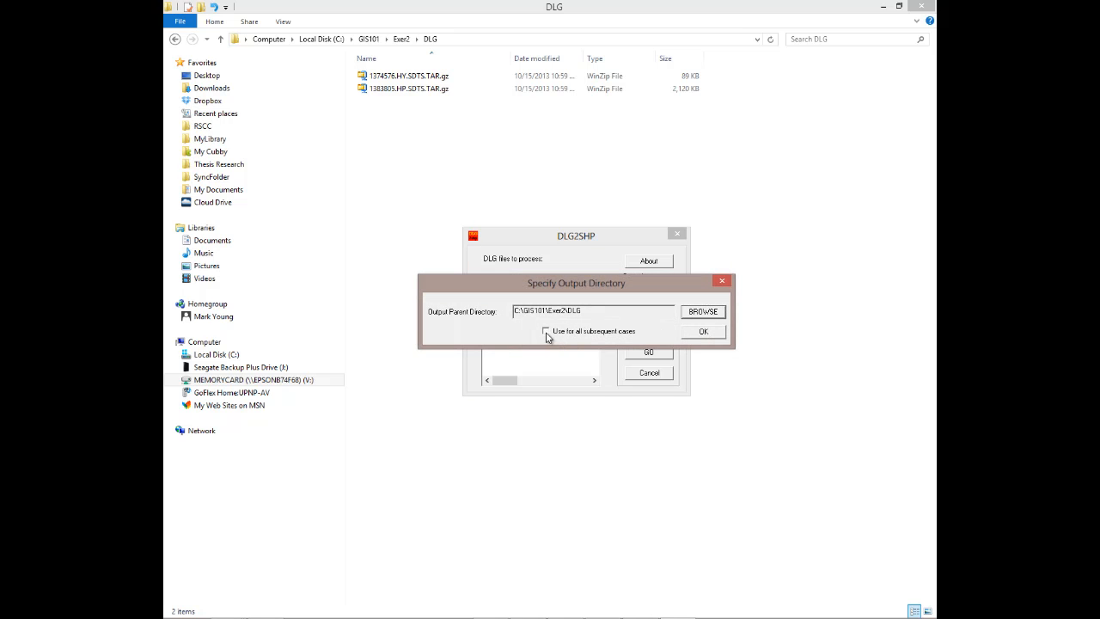
pyautogui.click(703, 334)
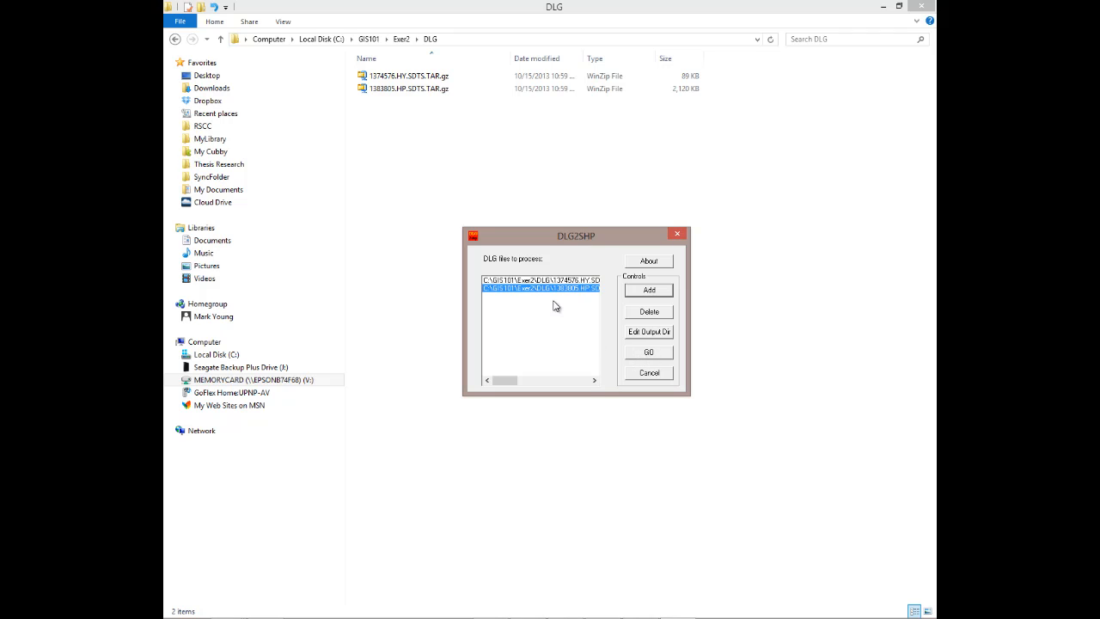
pyautogui.click(650, 354)
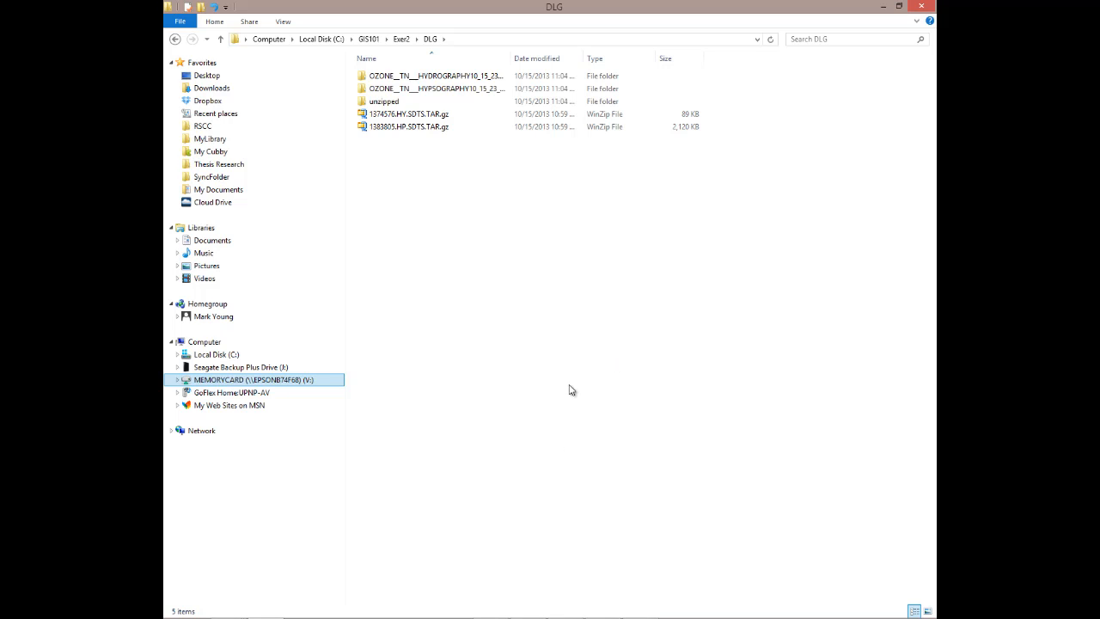
# Delete the hydrography, hypsography and unzipped folders produced by the conversion in the DLG folder
pyautogui.click(641, 617)
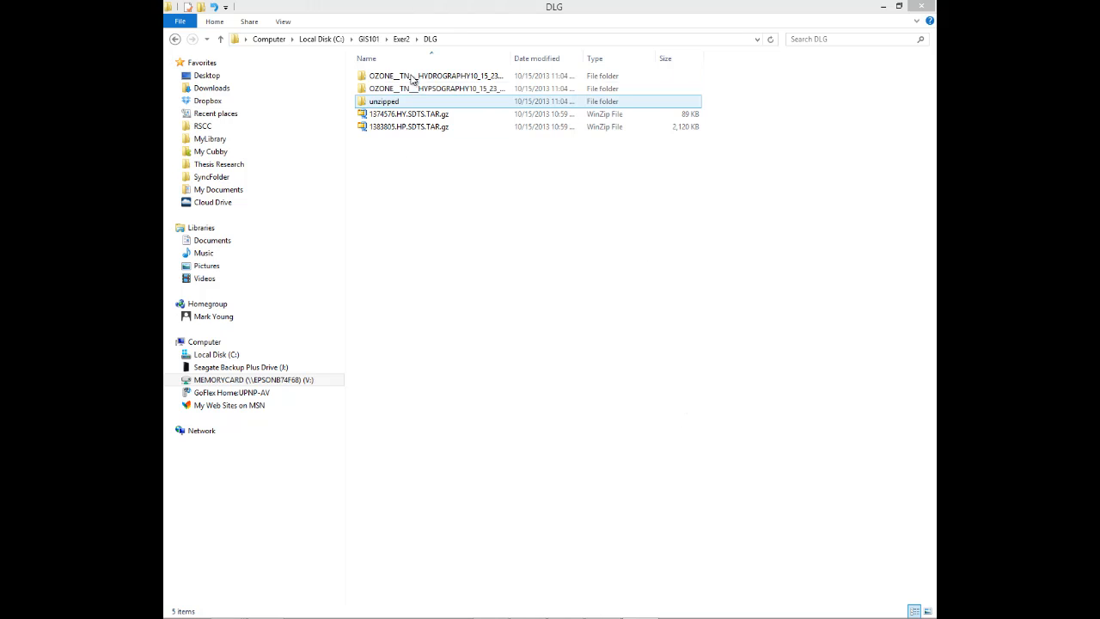
pyautogui.click(411, 77)
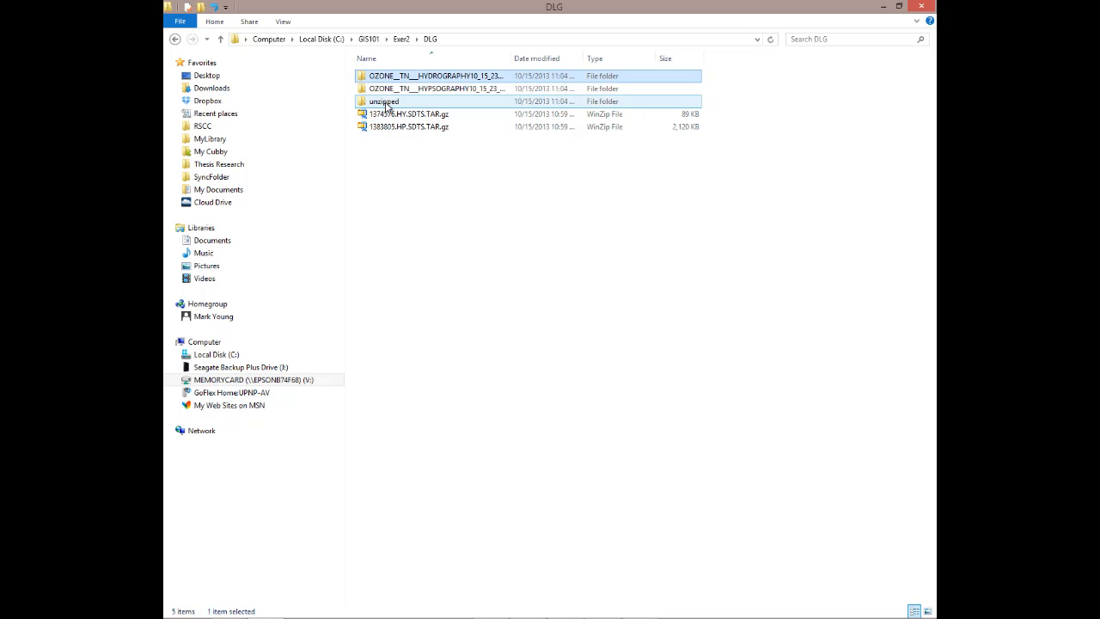
pyautogui.keyDown('shift'); pyautogui.click(388, 103); pyautogui.keyUp('shift')
pyautogui.press('Delete')
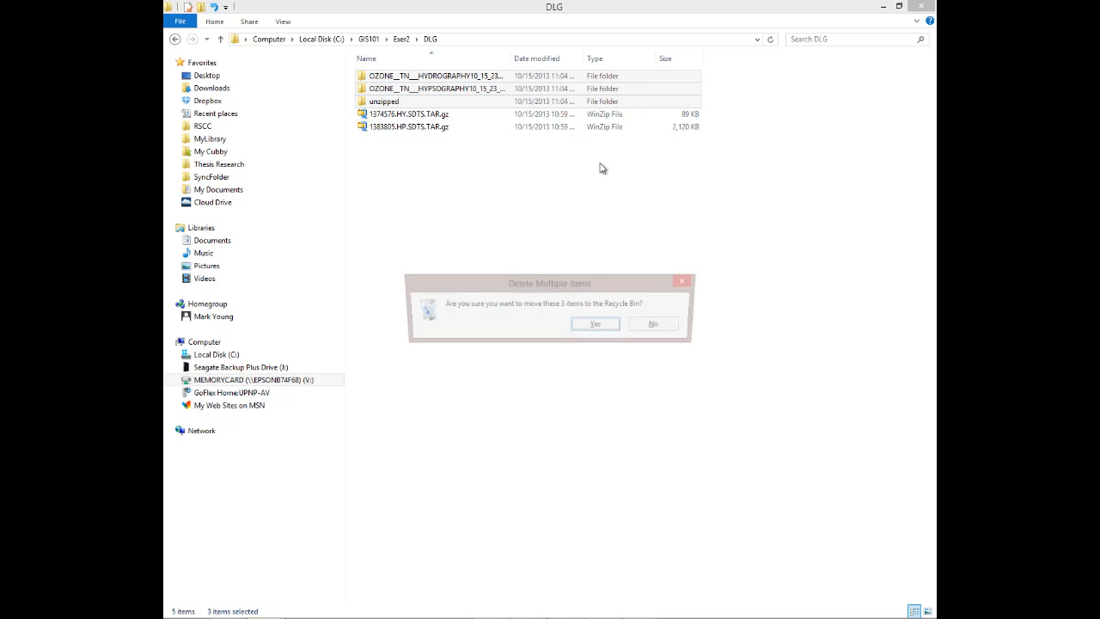
pyautogui.press('Return')
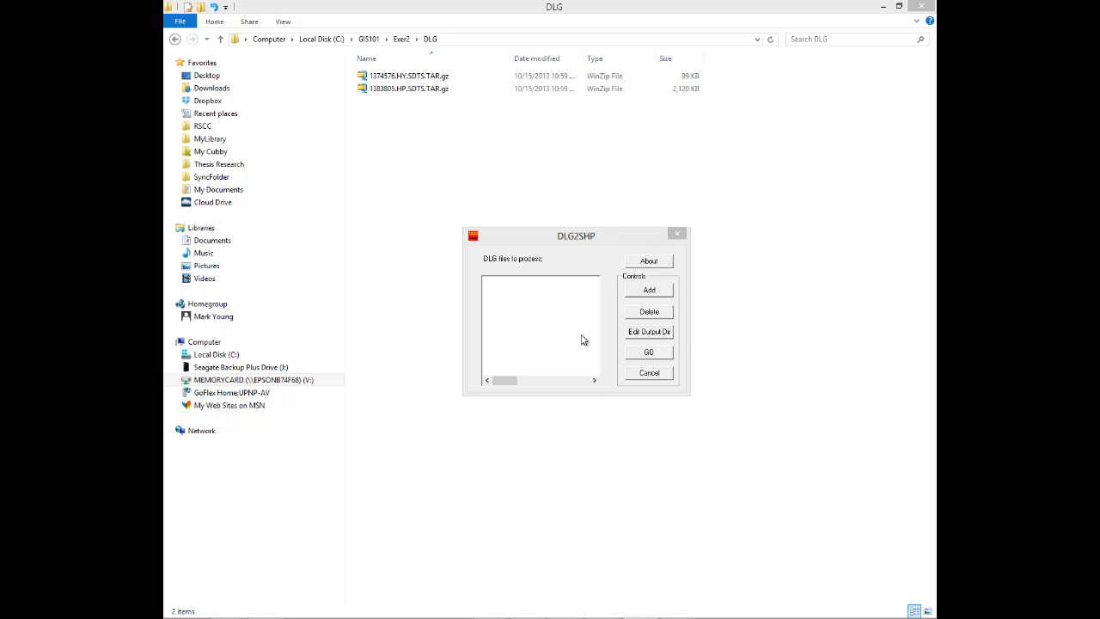
# In DLG2SHP, add both archives, 1374576.HY.SDTS.TAR.gz and 1383805.HP.SDTS.TAR.gz, from the DLG folder for processing
pyautogui.click(648, 291)
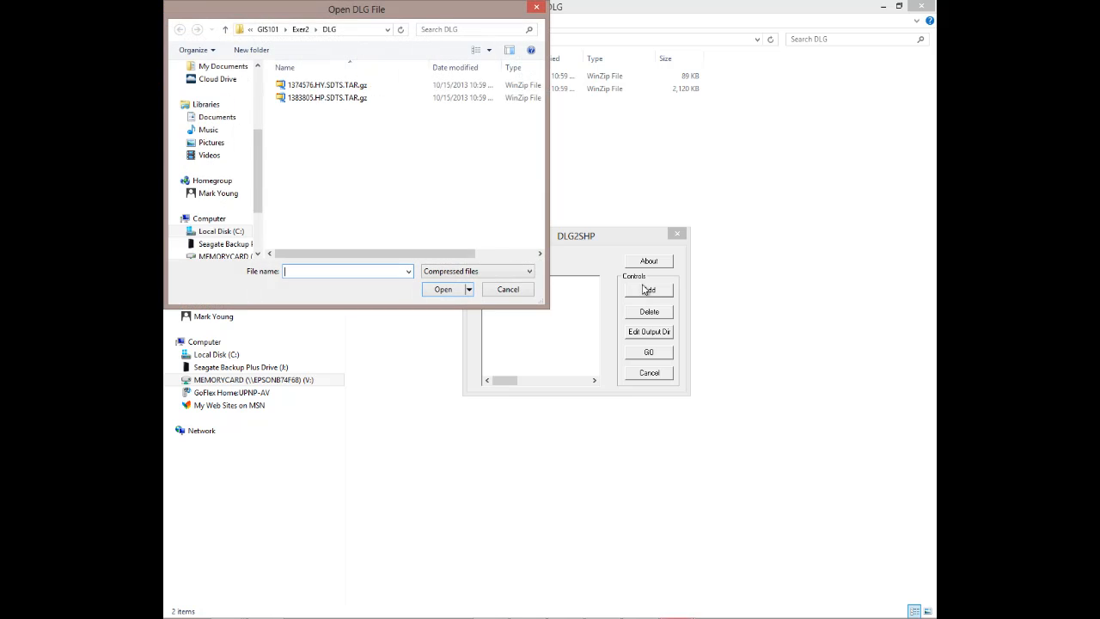
pyautogui.click(298, 88)
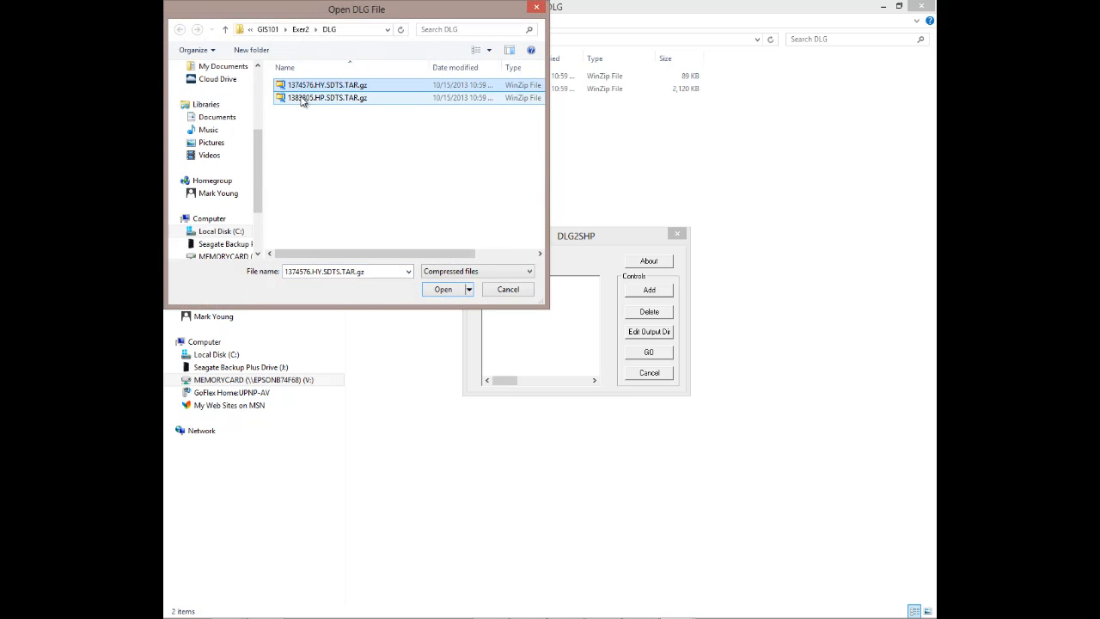
pyautogui.keyDown('ctrl'); pyautogui.click(302, 99); pyautogui.keyUp('ctrl')
pyautogui.click(443, 289)
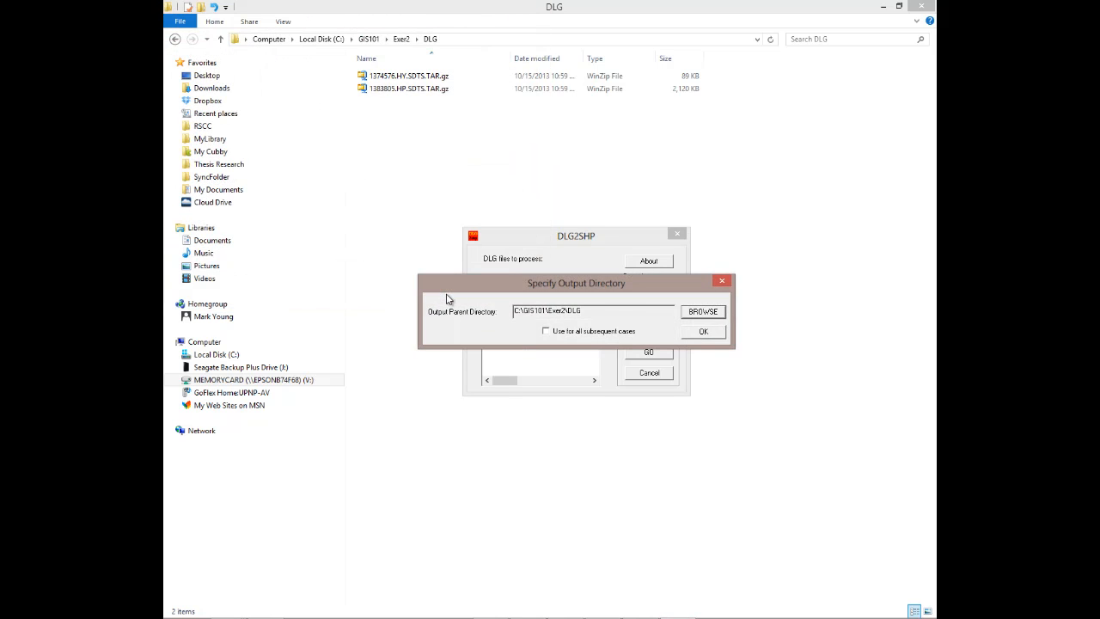
# Use C:\GIS101\Exer2\DLG as the output directory for all subsequent cases and convert both archives to shapefiles
pyautogui.click(547, 332)
pyautogui.click(700, 334)
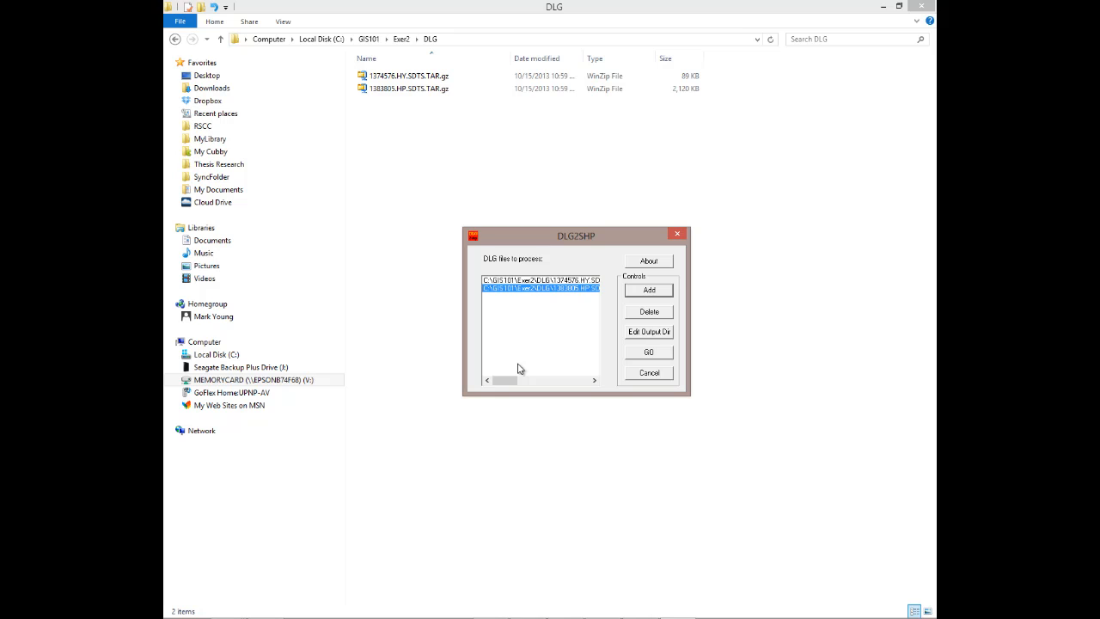
pyautogui.click(648, 354)
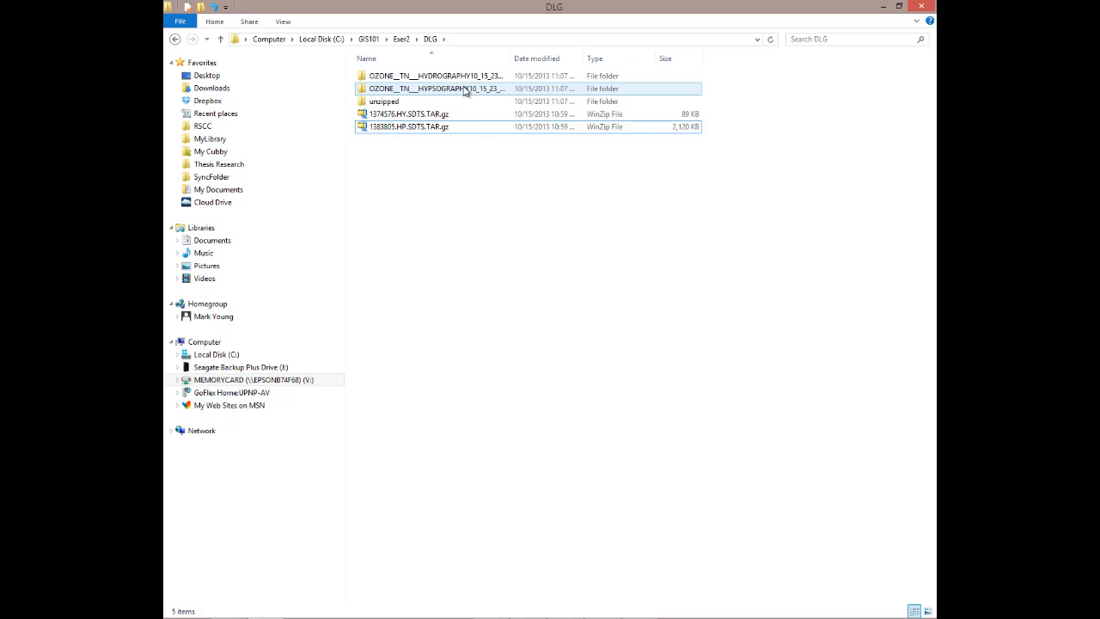
# Widen the Name column to fit the full folder names and open the OZONE hydrography output folder
pyautogui.click(384, 78)
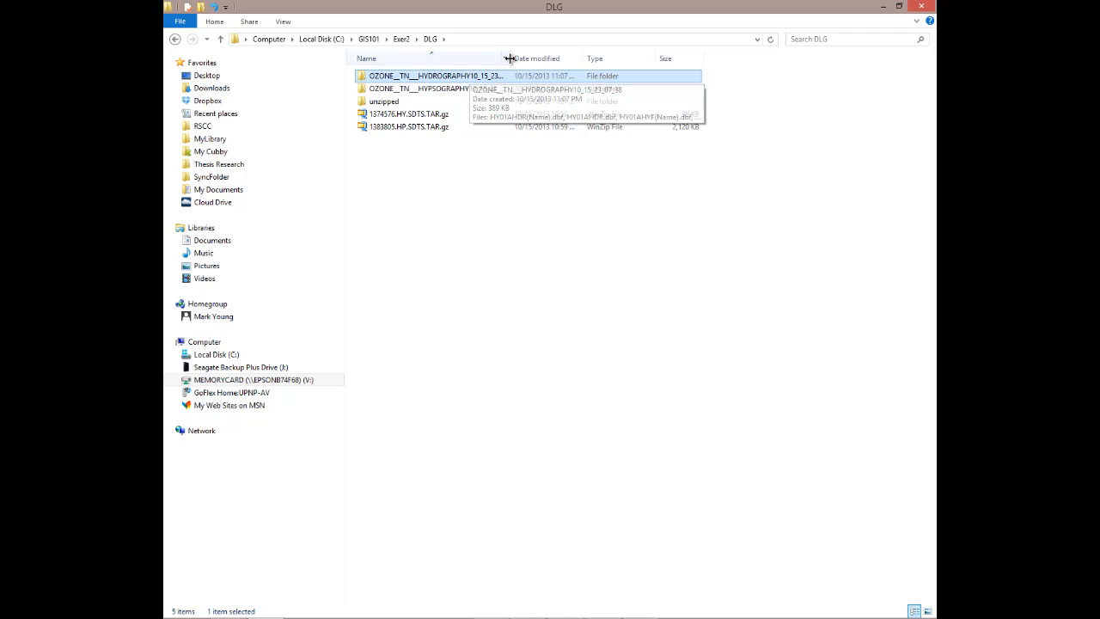
pyautogui.moveTo(511, 57); pyautogui.dragTo(537, 59)
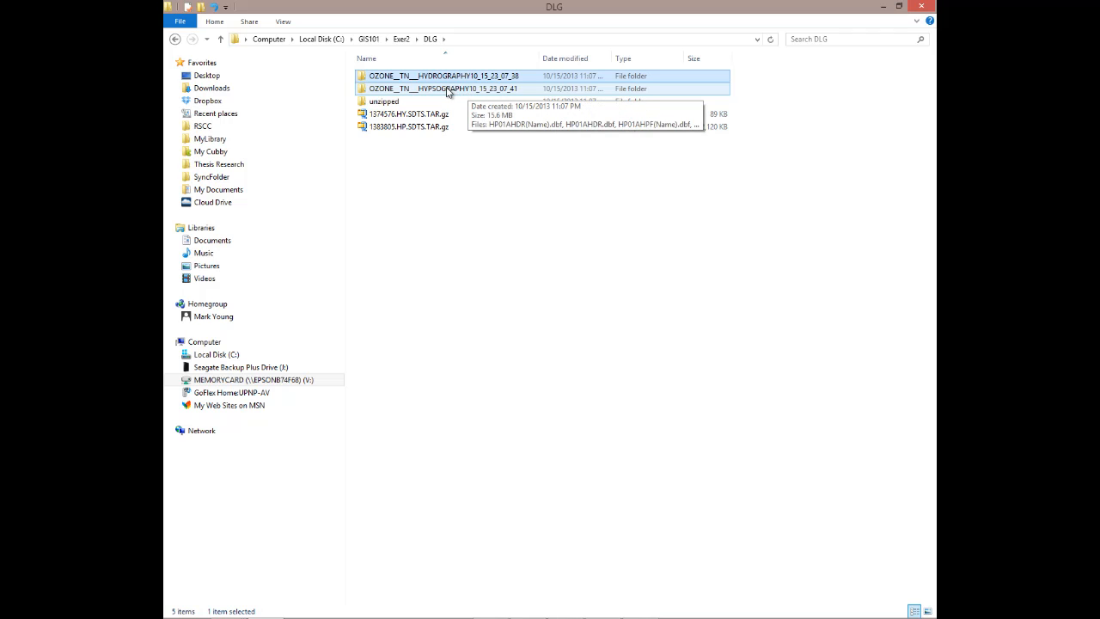
pyautogui.doubleClick(393, 77)
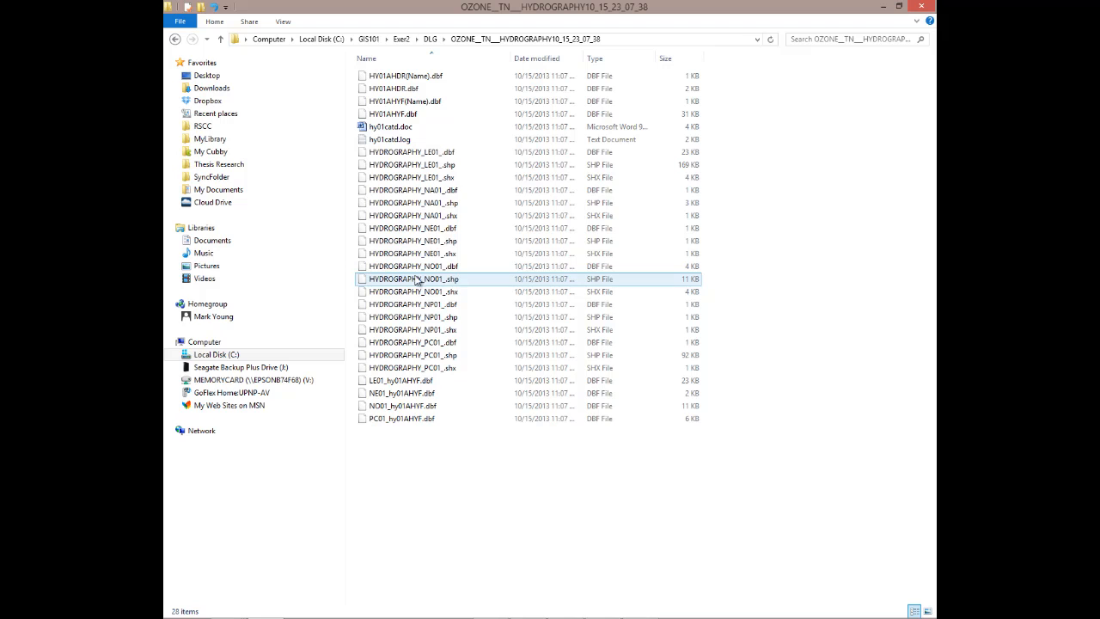
# Open hy01catd.doc, examine its reference system, horizontal datum and zone entries, and close the document
pyautogui.click(409, 127)
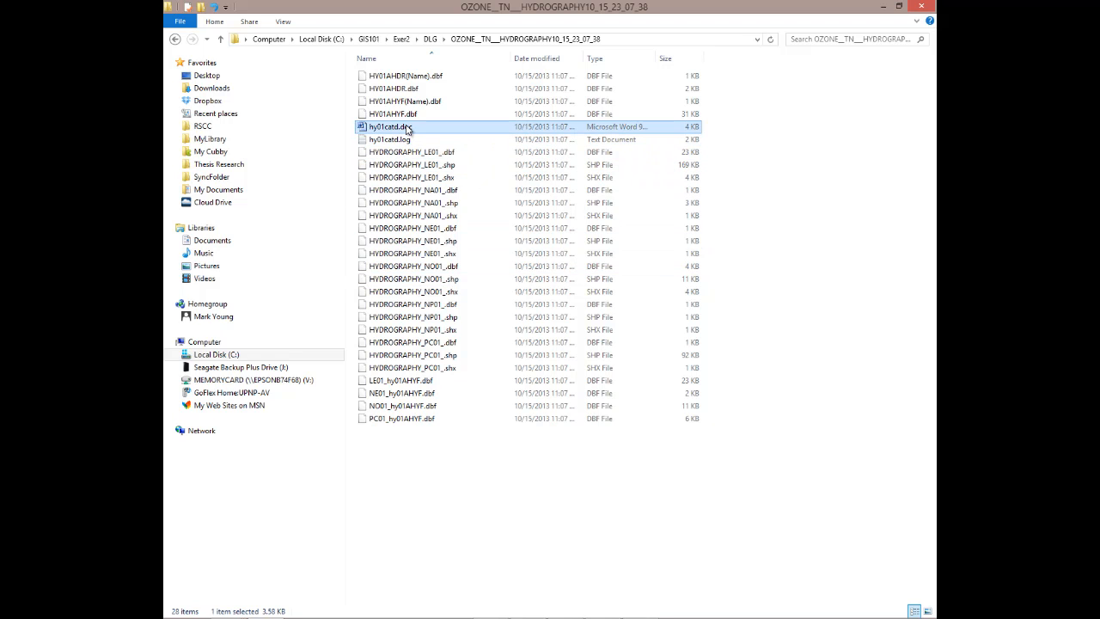
pyautogui.doubleClick(407, 128)
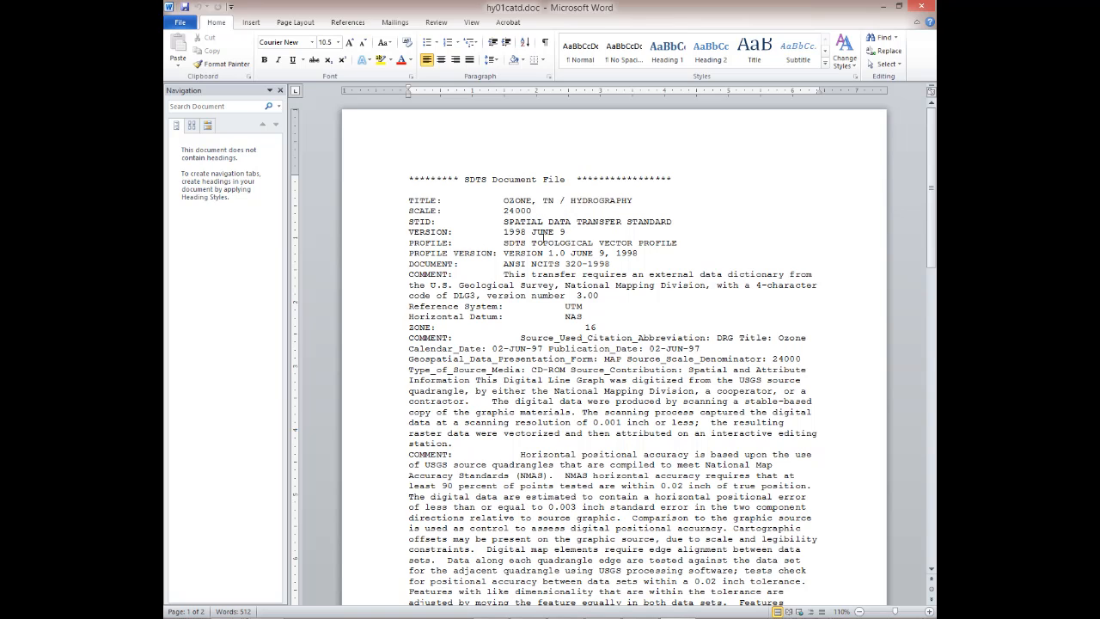
pyautogui.click(414, 306)
pyautogui.moveTo(412, 305); pyautogui.dragTo(599, 309)
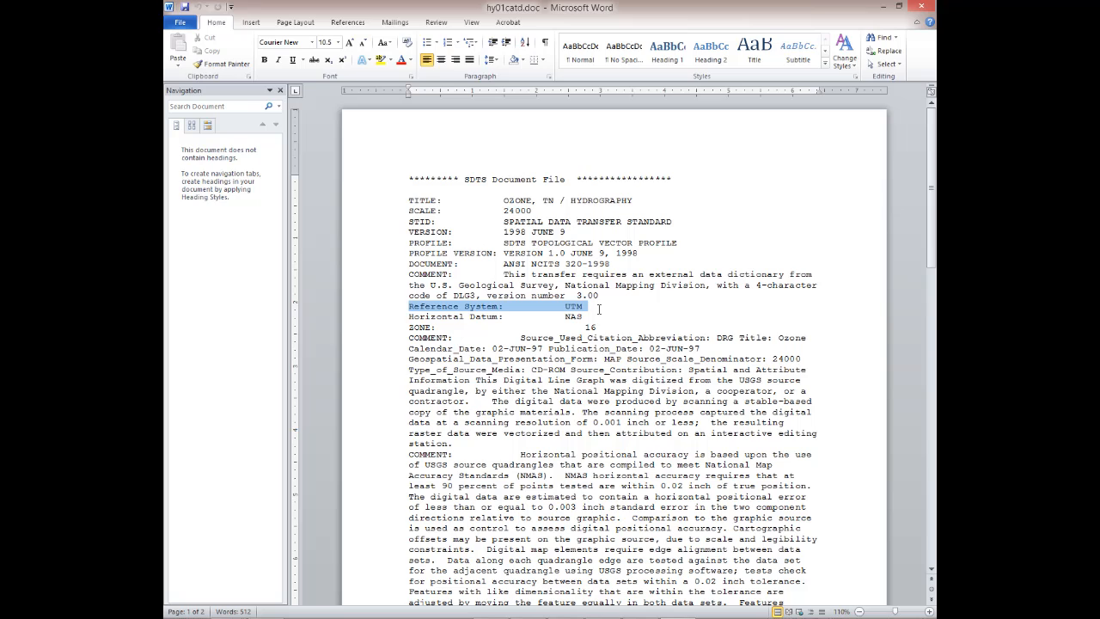
pyautogui.click(526, 317)
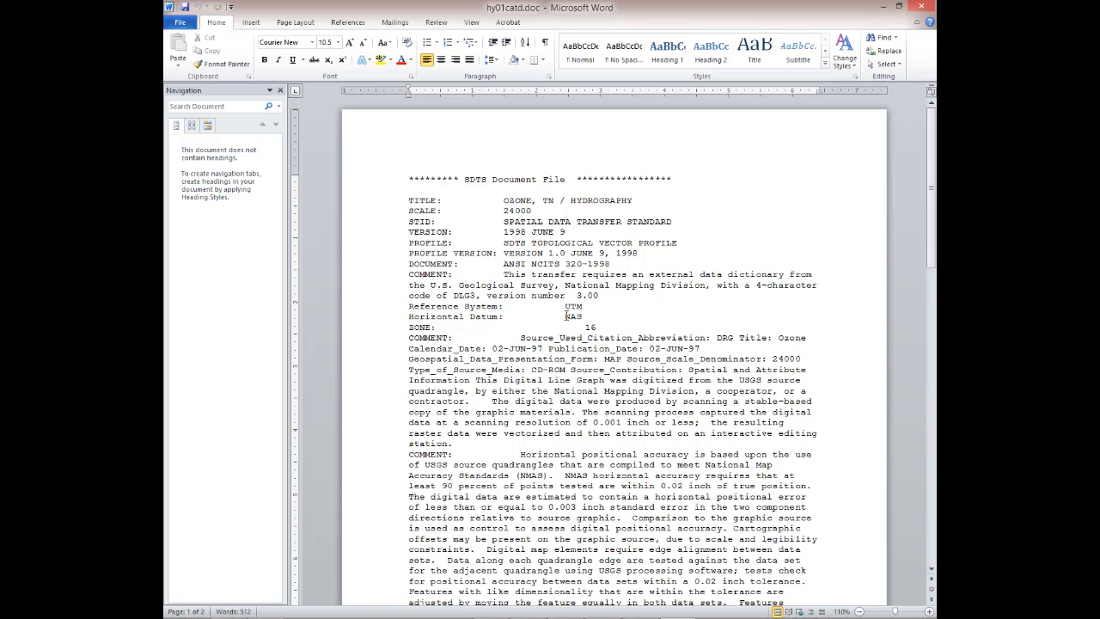
pyautogui.moveTo(566, 316); pyautogui.dragTo(598, 315)
pyautogui.moveTo(575, 327); pyautogui.dragTo(601, 327)
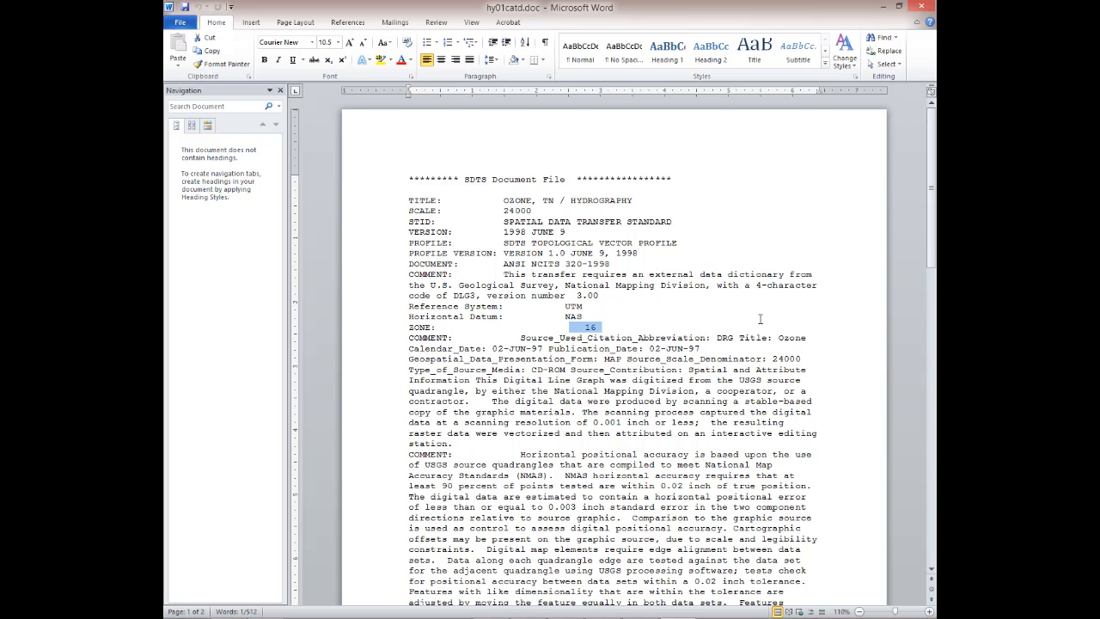
pyautogui.click(922, 9)
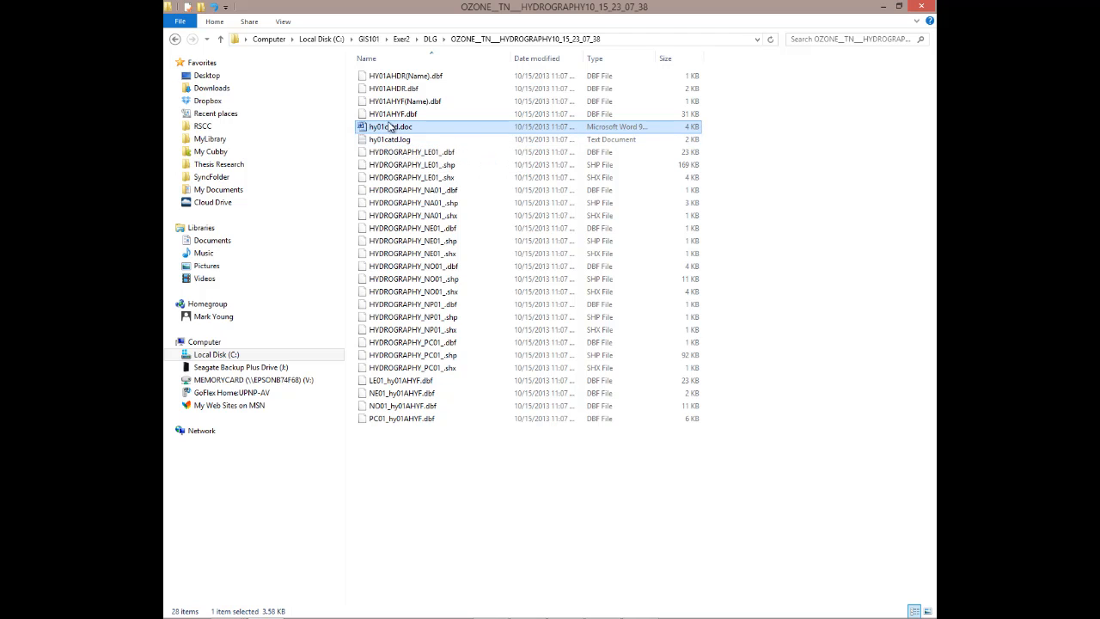
# Examine the .dbf, .shp and .shx file sets of the HYDROGRAPHY LE01, NA01 and NE01 shapefiles by selecting each set in turn
pyautogui.click(433, 158)
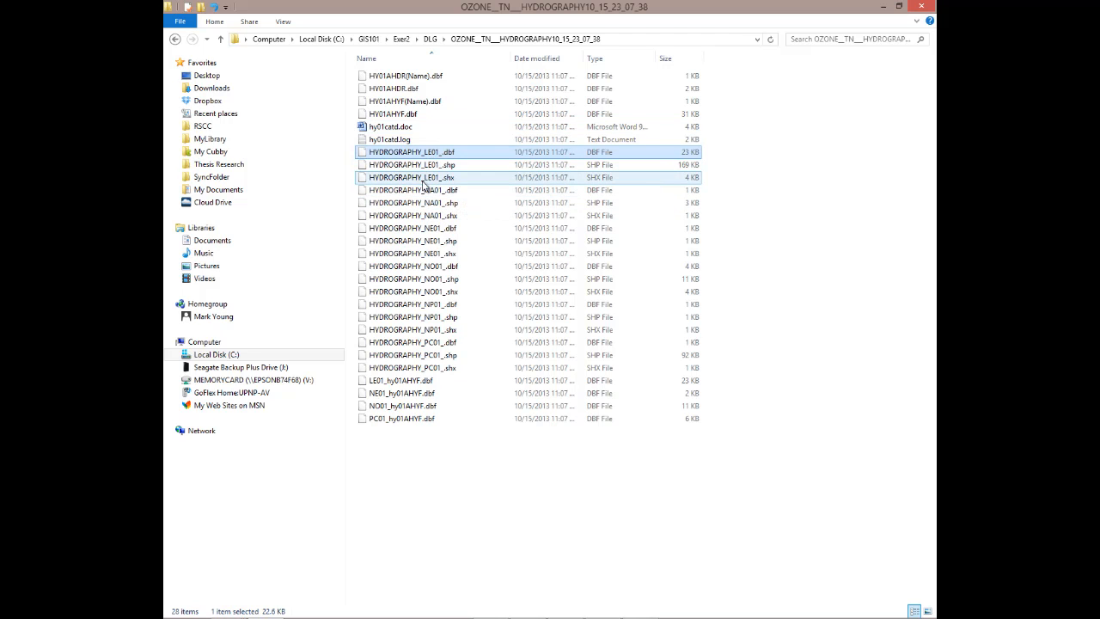
pyautogui.keyDown('shift'); pyautogui.click(411, 179); pyautogui.keyUp('shift')
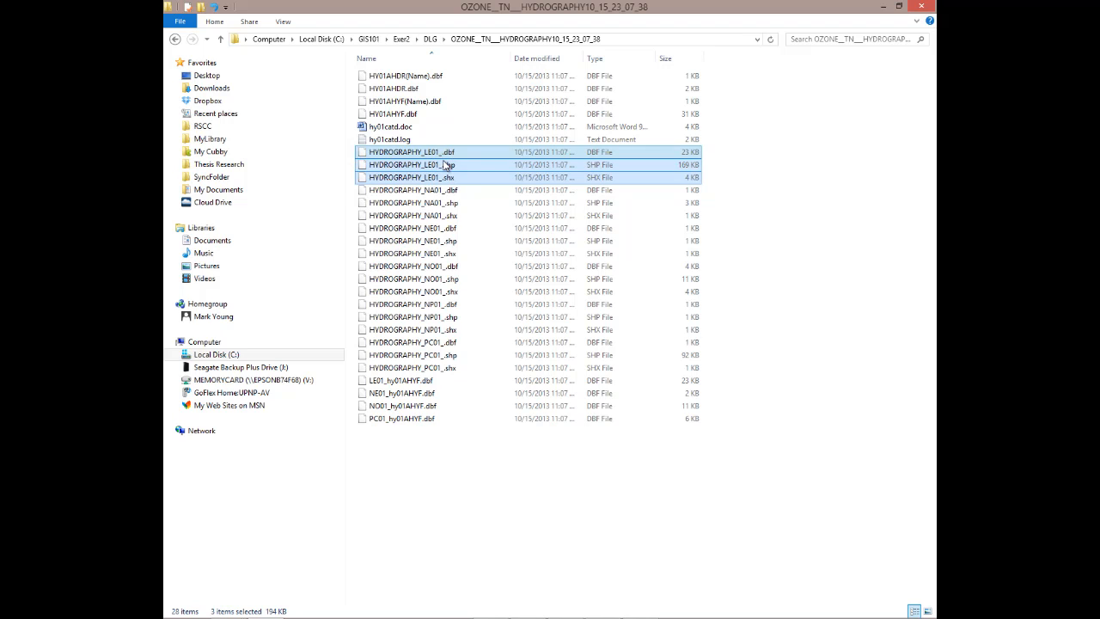
pyautogui.click(395, 194)
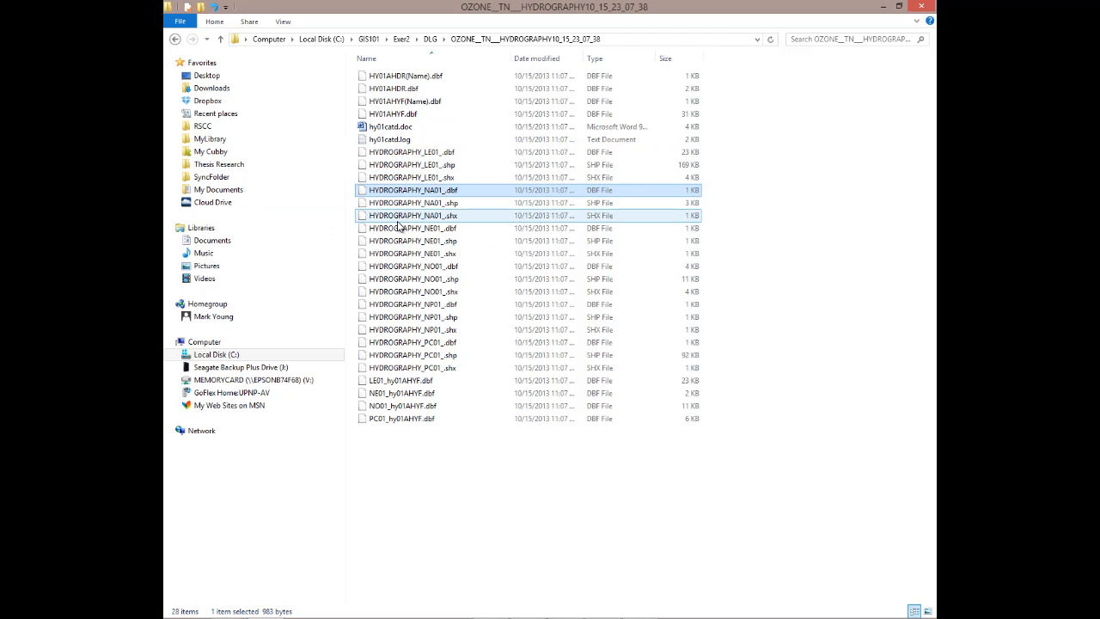
pyautogui.keyDown('shift'); pyautogui.click(398, 218); pyautogui.keyUp('shift')
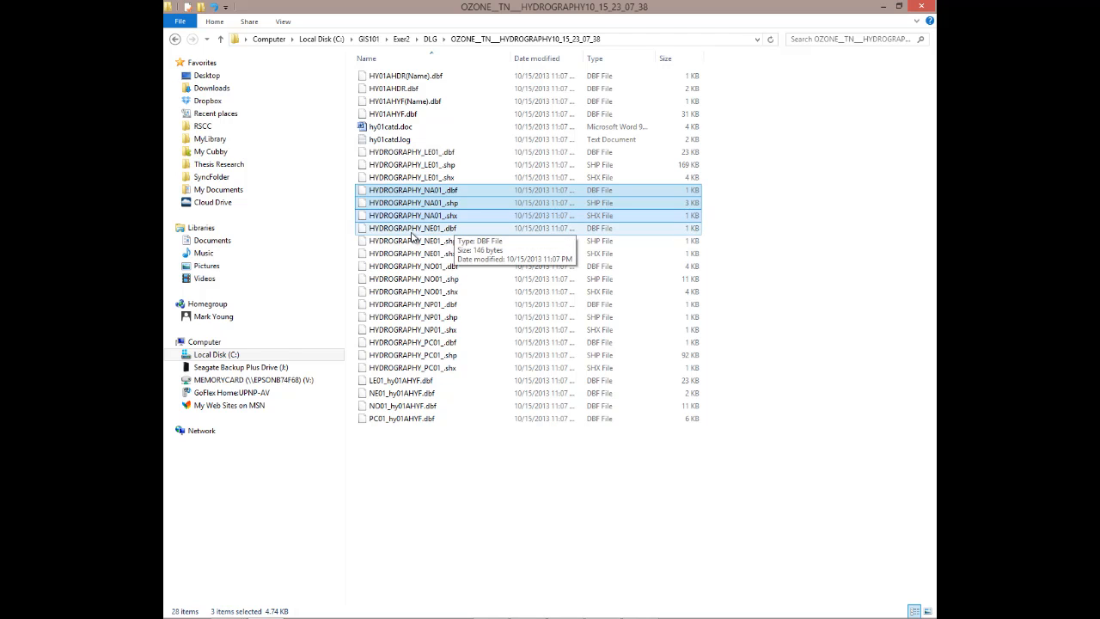
pyautogui.click(413, 254)
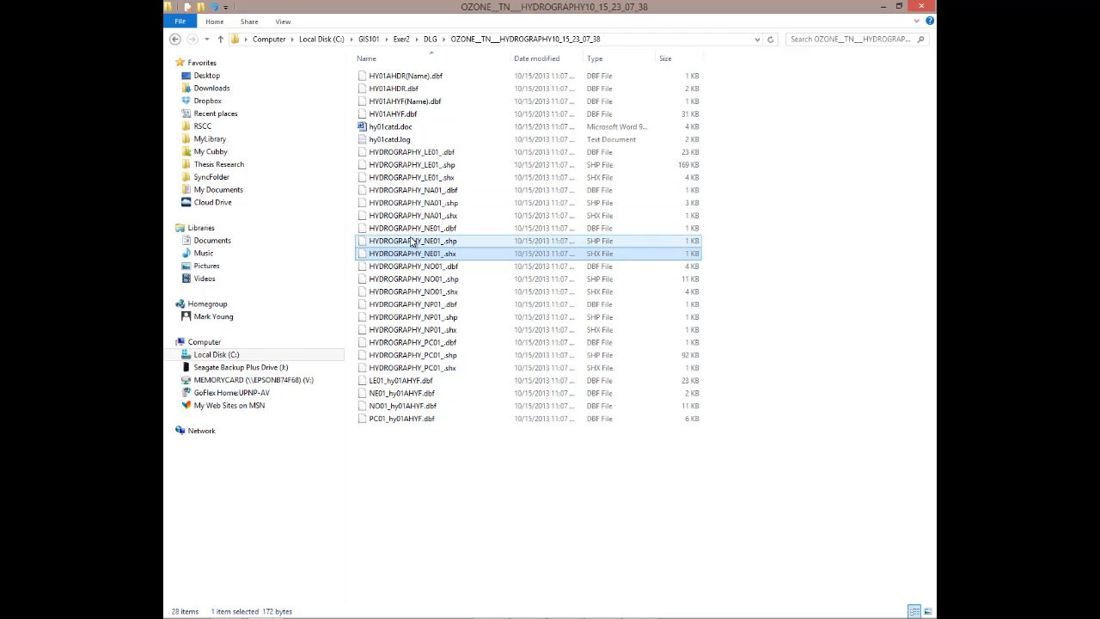
pyautogui.hotkey('shift', 'Up')
pyautogui.hotkey('shift', 'Up')
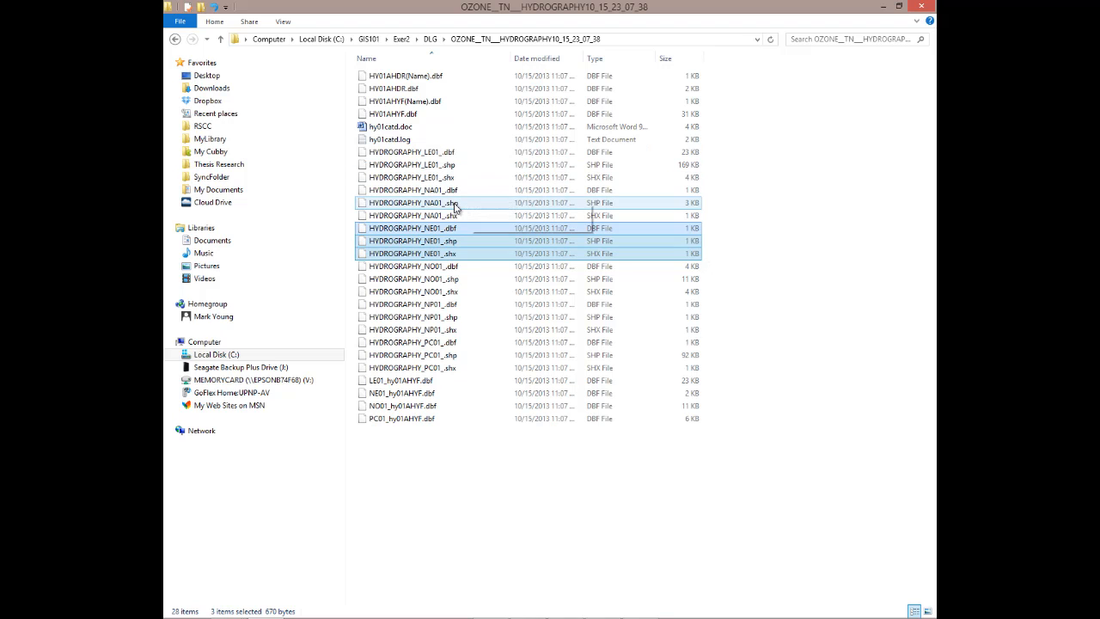
# Examine the LE01 .dbf, .shp and .shx file sets in the OZONE hydrography and hypsography output folders
pyautogui.click(433, 178)
pyautogui.keyDown('shift'); pyautogui.click(426, 153); pyautogui.keyUp('shift')
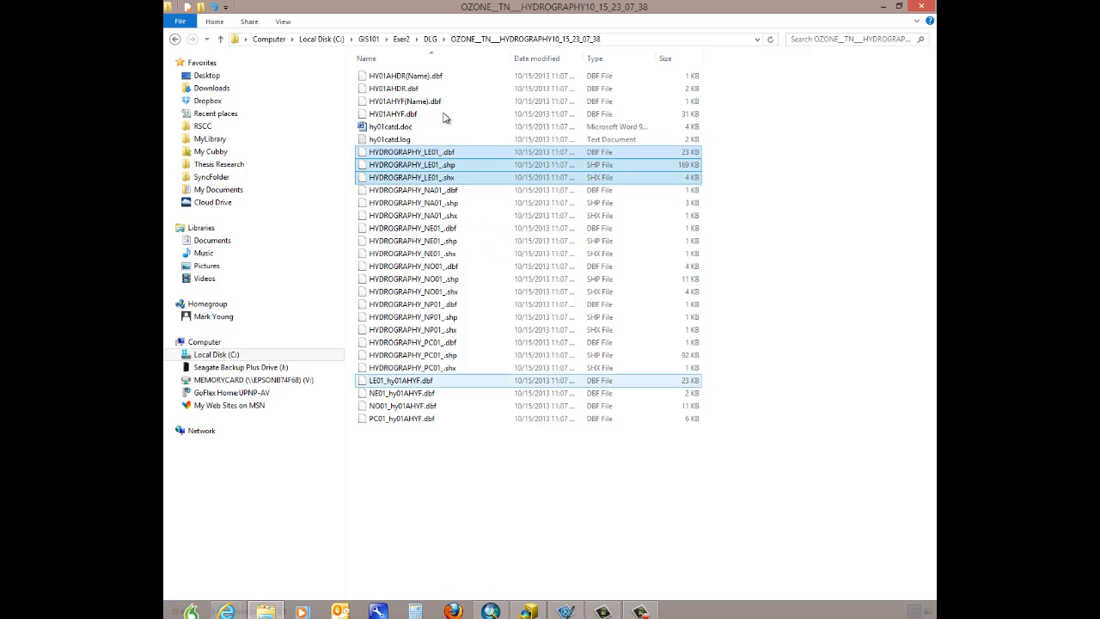
pyautogui.click(432, 40)
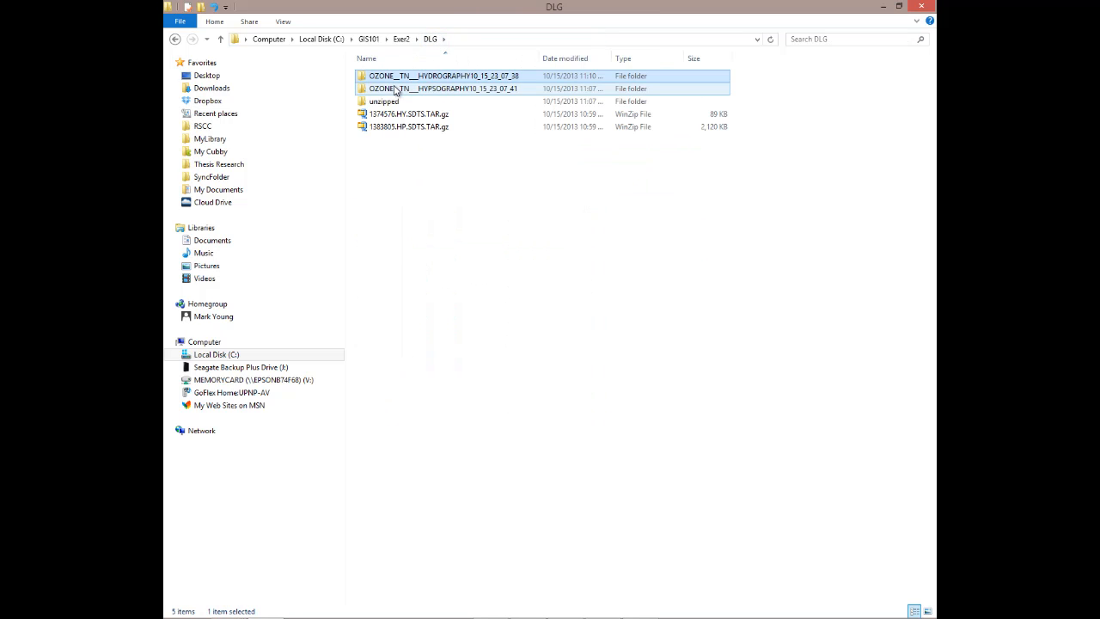
pyautogui.doubleClick(395, 91)
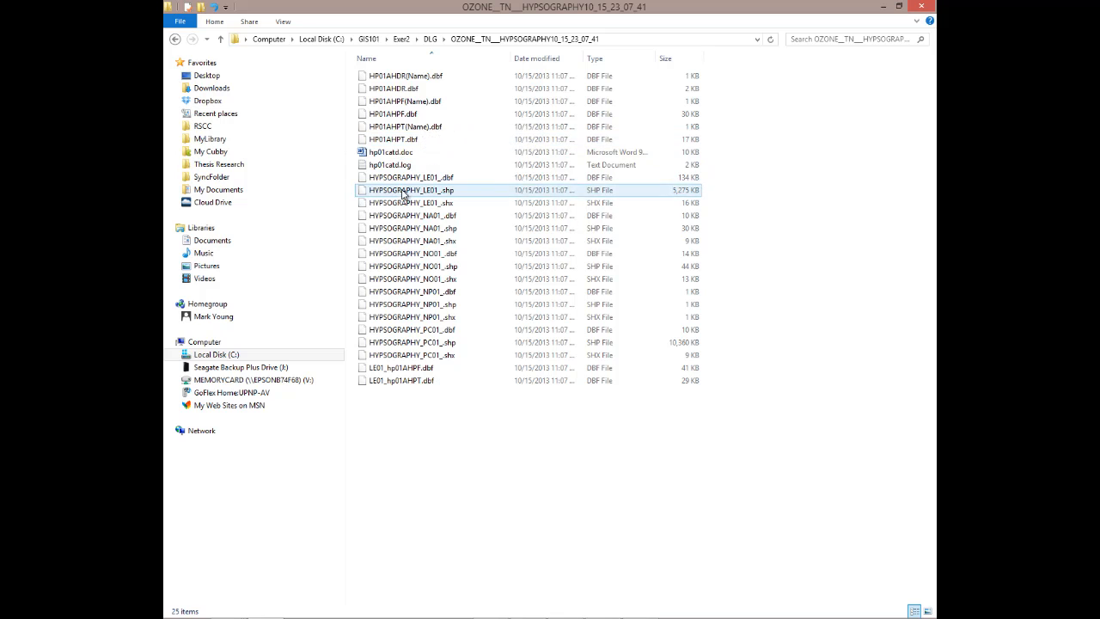
pyautogui.click(402, 179)
pyautogui.keyDown('shift'); pyautogui.click(411, 203); pyautogui.keyUp('shift')
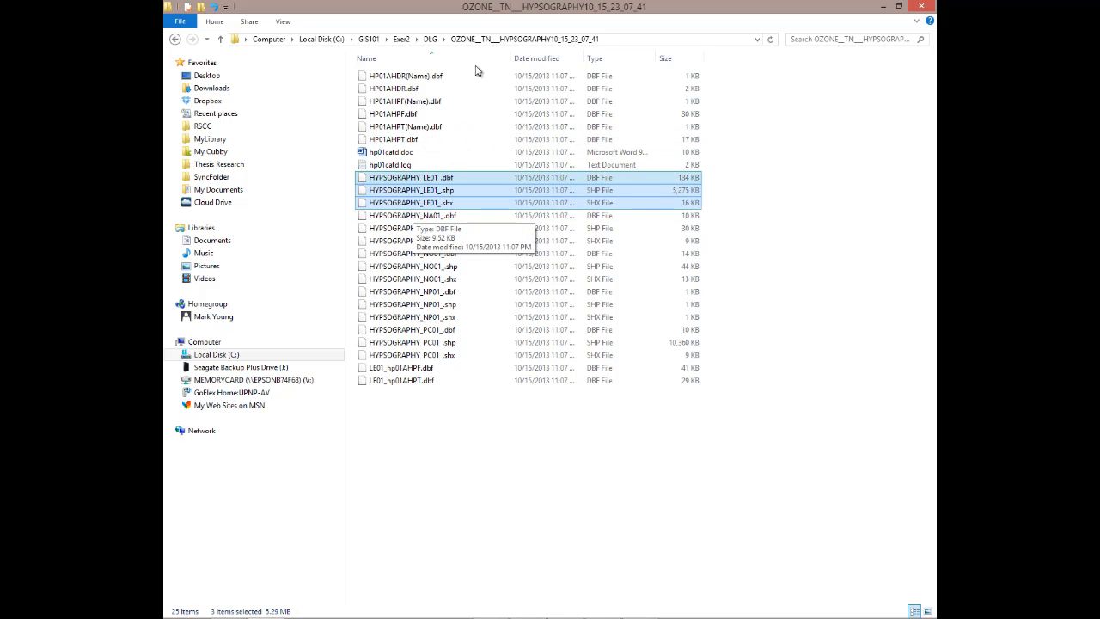
# Check the contents of the unzipped folder inside DLG and delete that folder
pyautogui.click(430, 40)
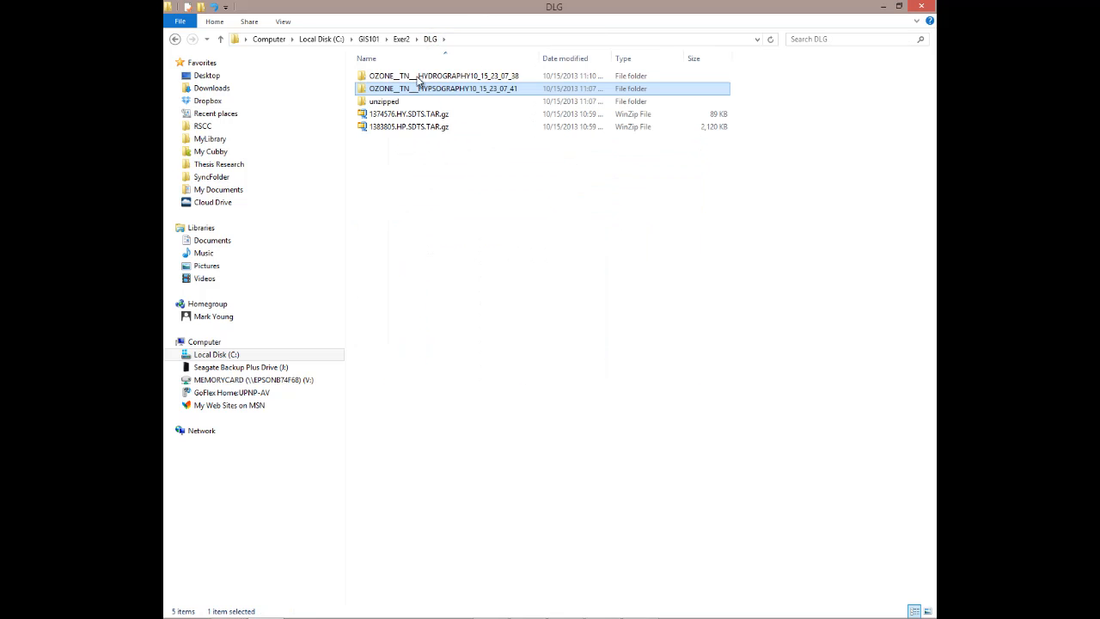
pyautogui.doubleClick(386, 103)
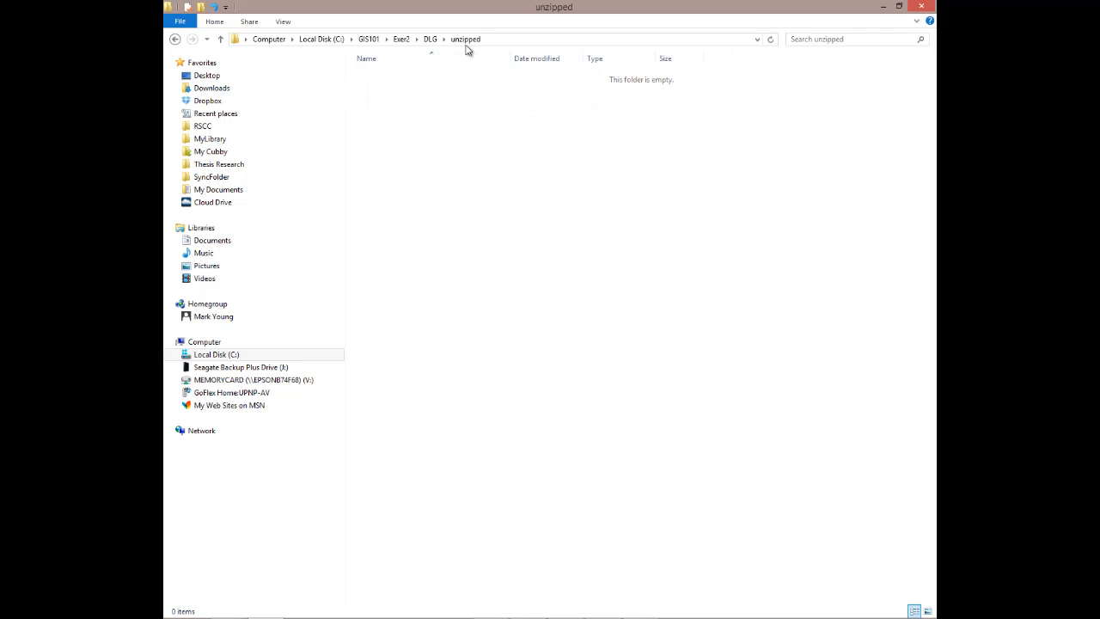
pyautogui.click(429, 39)
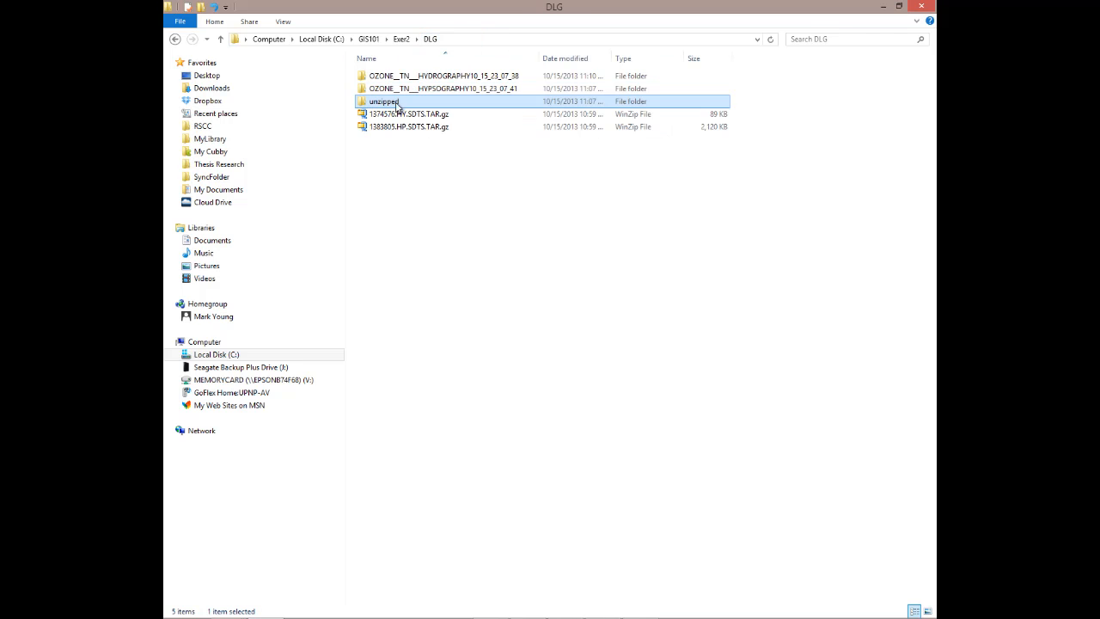
pyautogui.press('Delete')
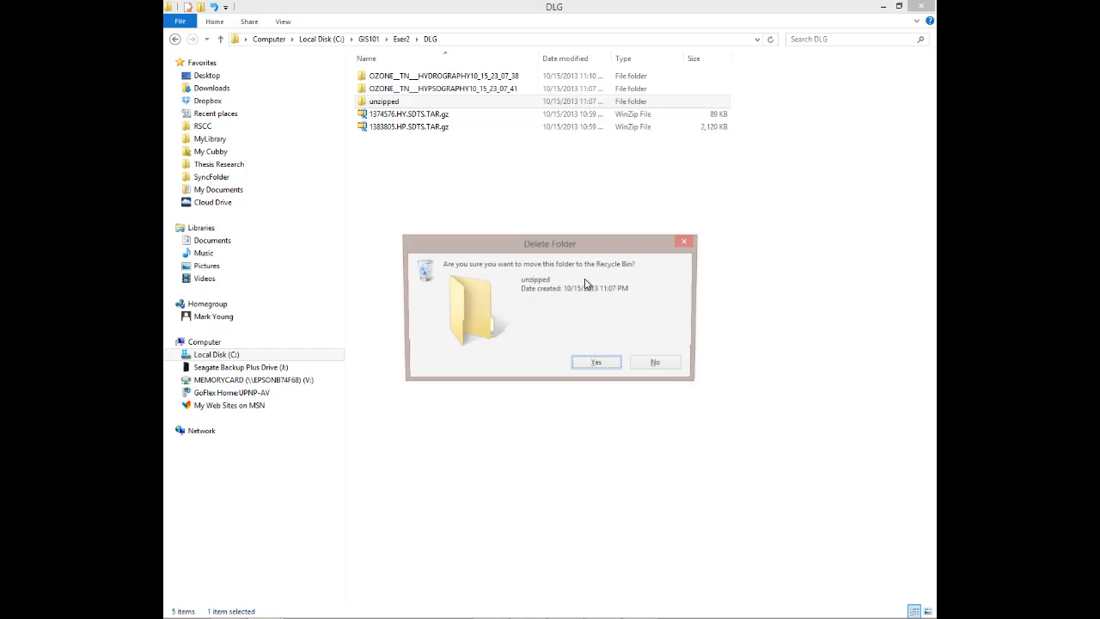
pyautogui.press('Return')
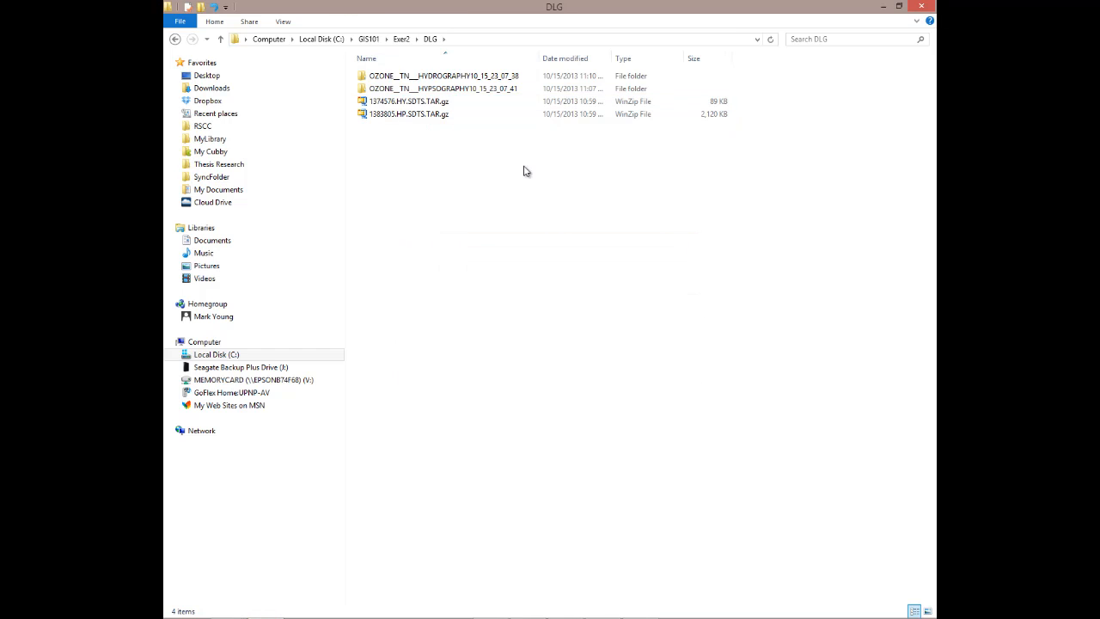
# Move 1374576.HY.SDTS.TAR.gz and 1383805.HP.SDTS.TAR.gz from the DLG folder to the Exer2\Archive folder
pyautogui.click(475, 105)
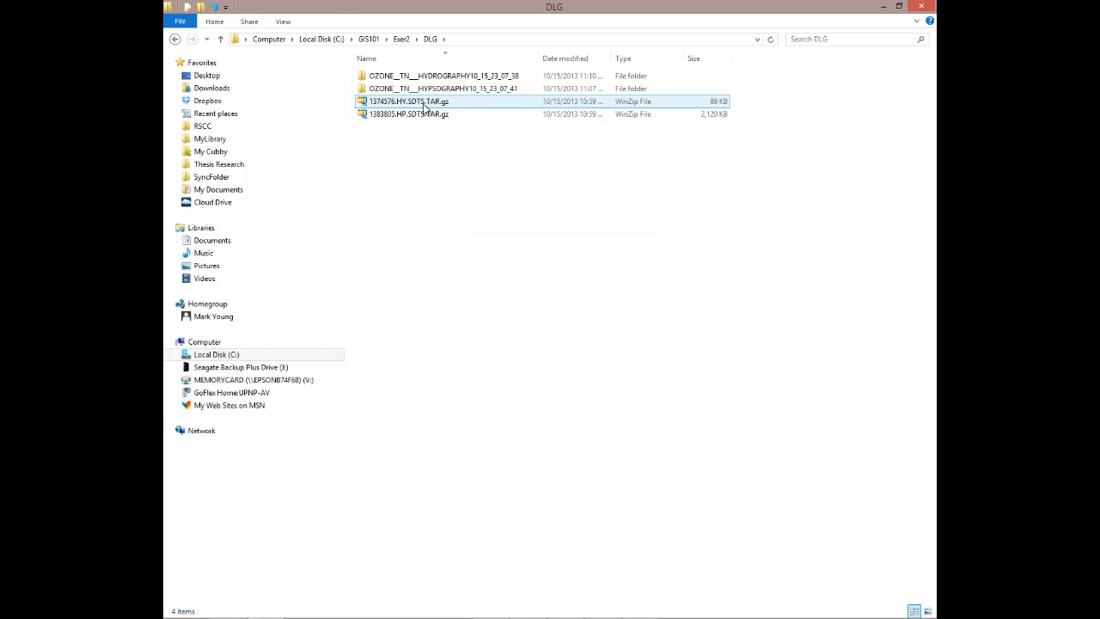
pyautogui.click(397, 105)
pyautogui.keyDown('shift'); pyautogui.click(388, 114); pyautogui.keyUp('shift')
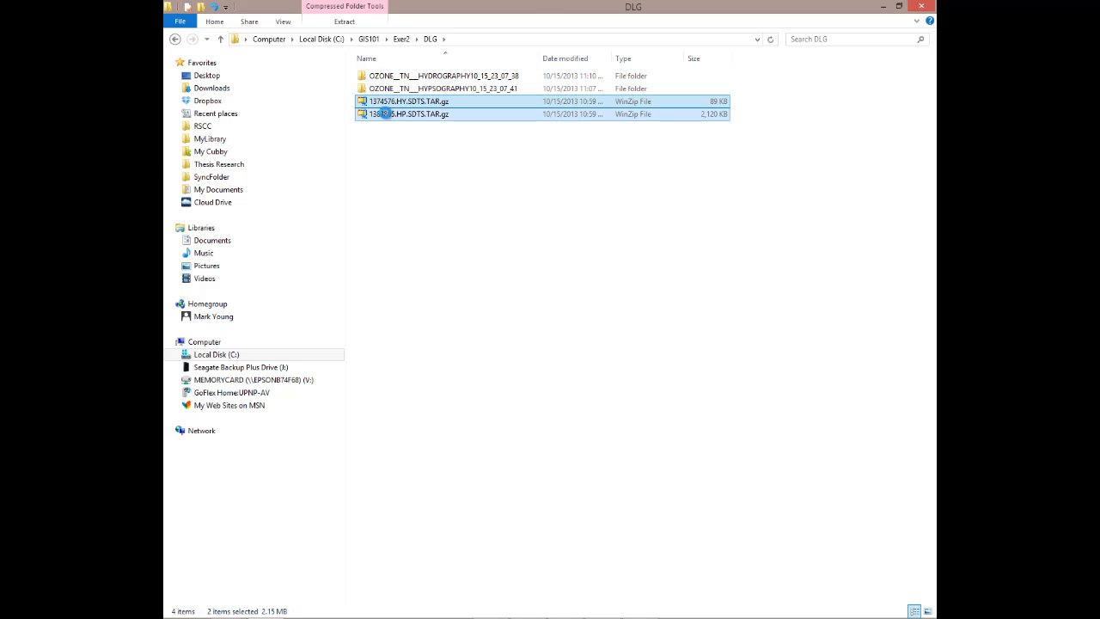
pyautogui.rightClick(386, 113)
pyautogui.click(412, 242)
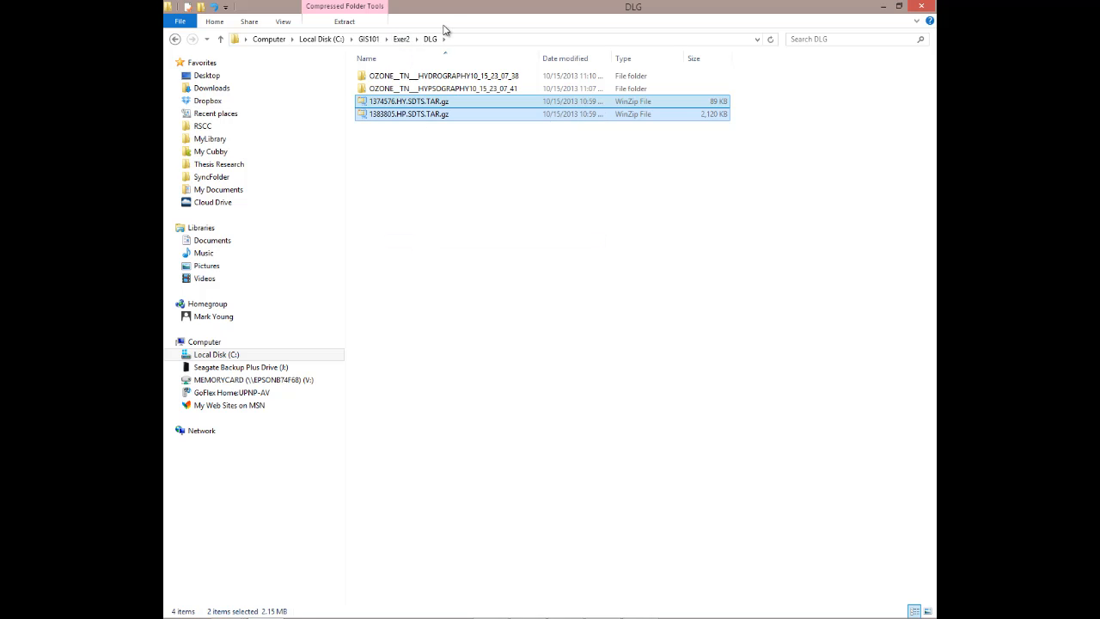
pyautogui.click(401, 40)
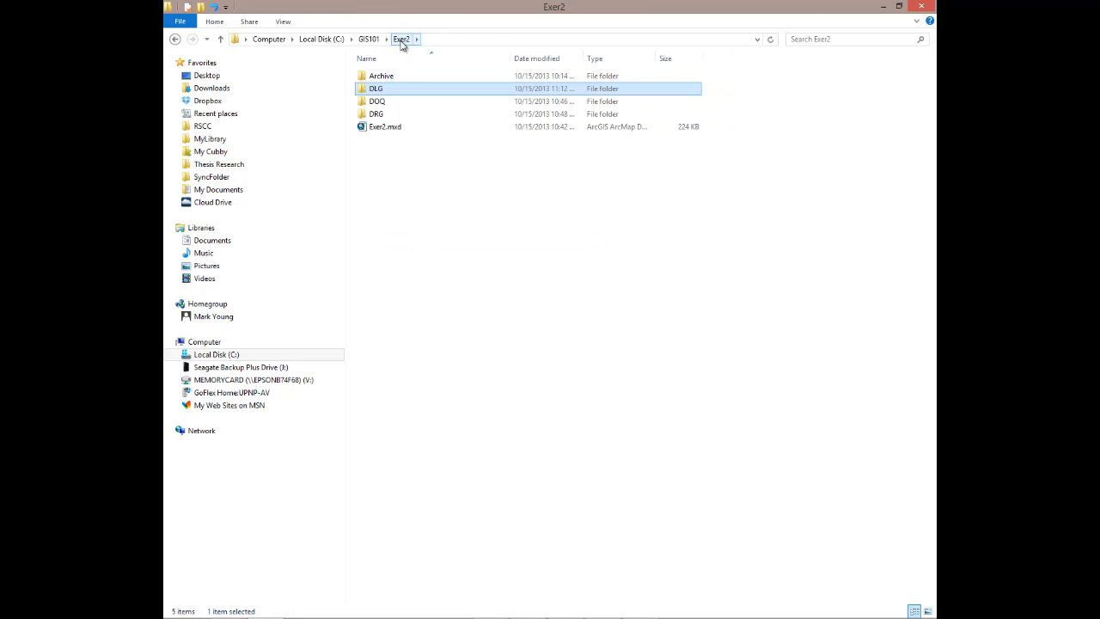
pyautogui.doubleClick(374, 76)
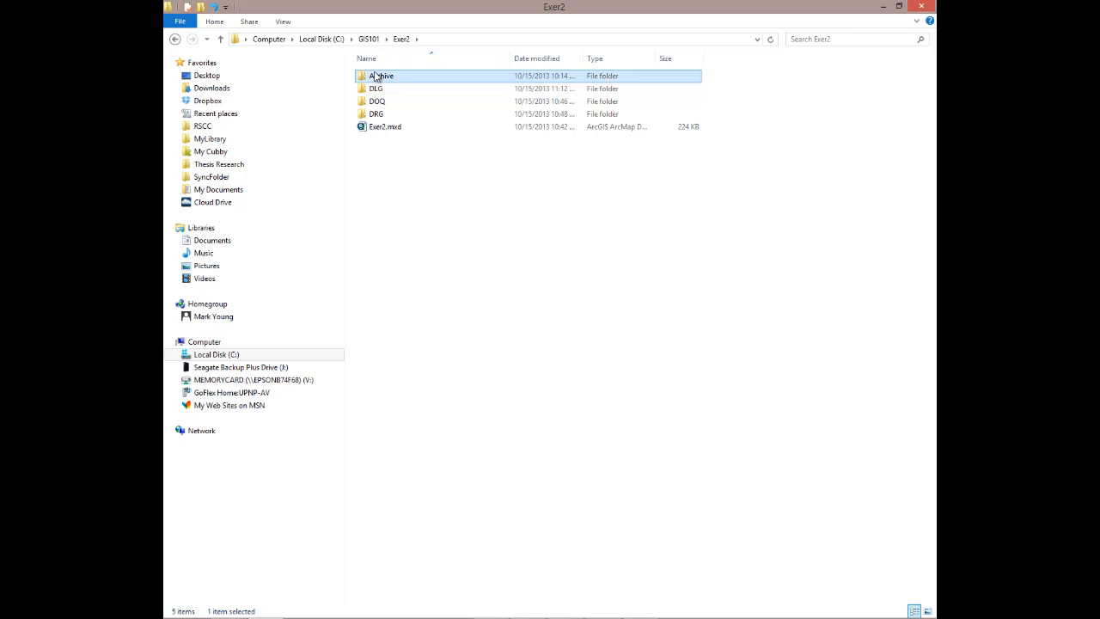
pyautogui.rightClick(410, 168)
pyautogui.click(448, 264)
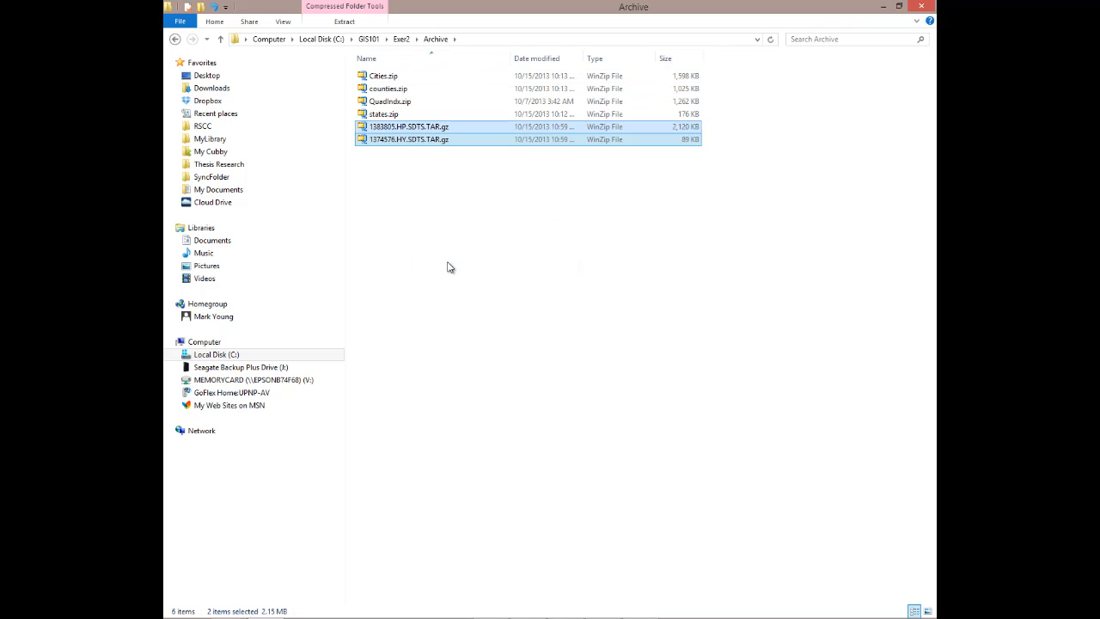
# Extract ozone.zip into the Exer2\DOQ folder that contains it
pyautogui.click(405, 40)
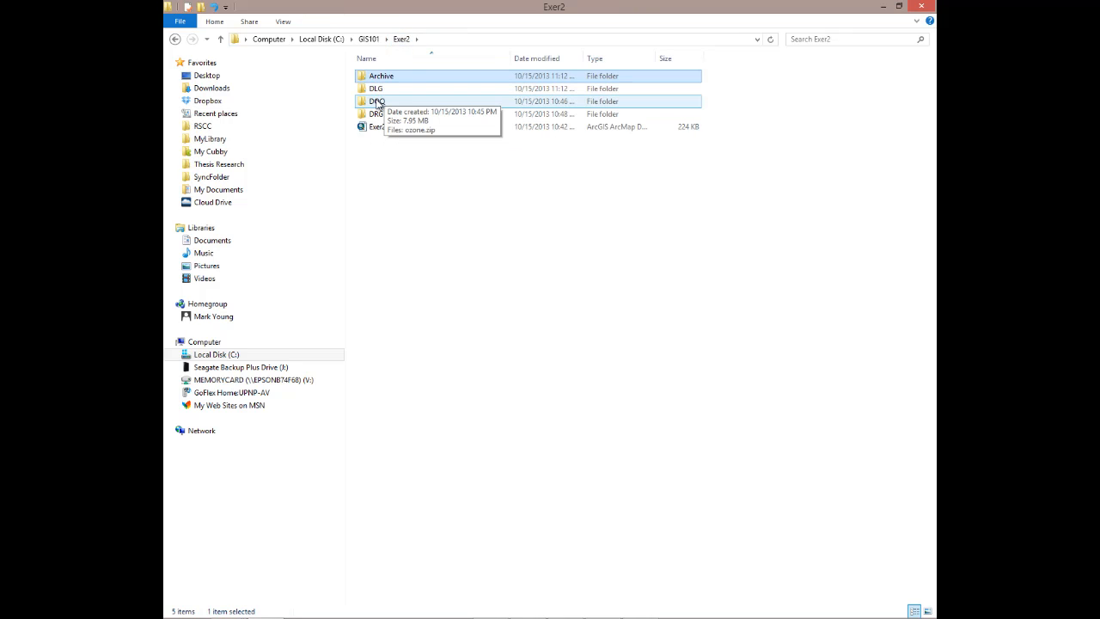
pyautogui.doubleClick(376, 101)
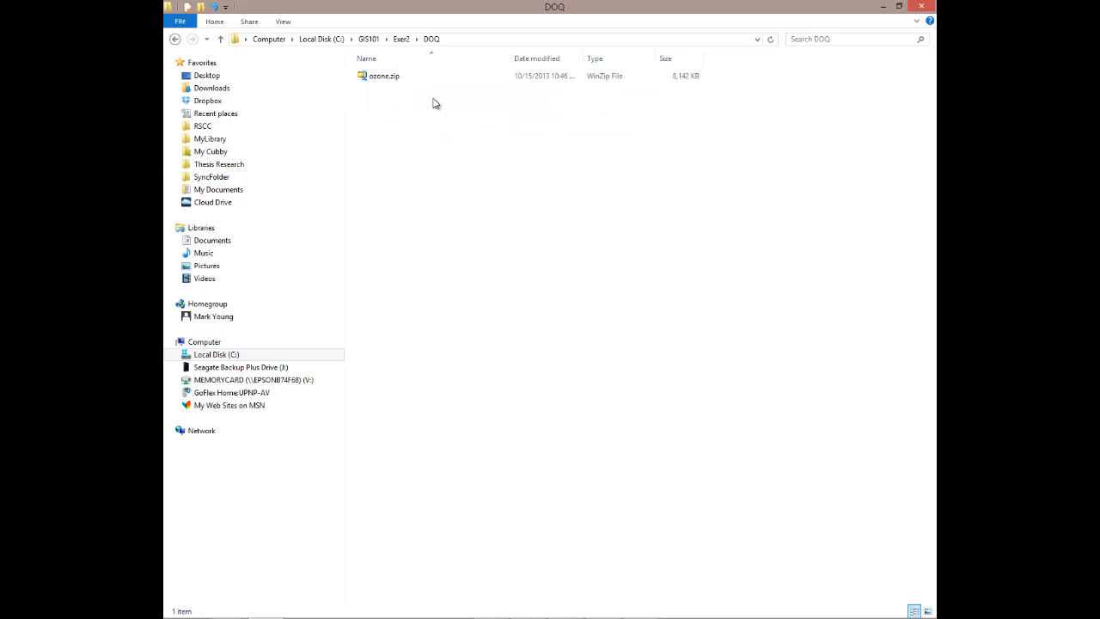
pyautogui.click(379, 77)
pyautogui.rightClick(379, 78)
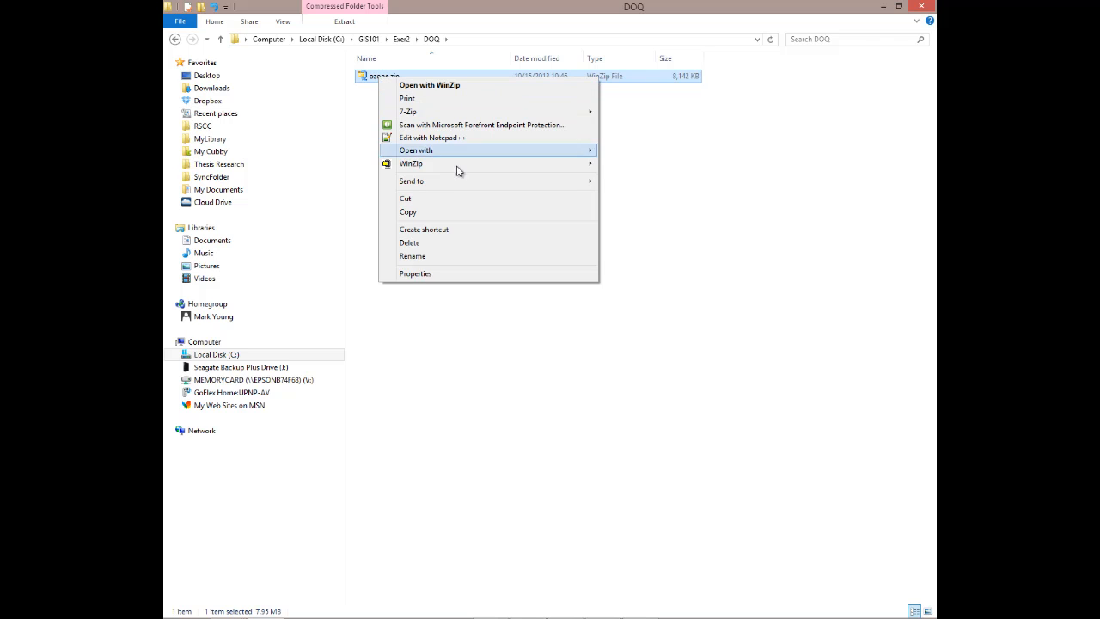
pyautogui.moveTo(449, 168)
pyautogui.click(638, 177)
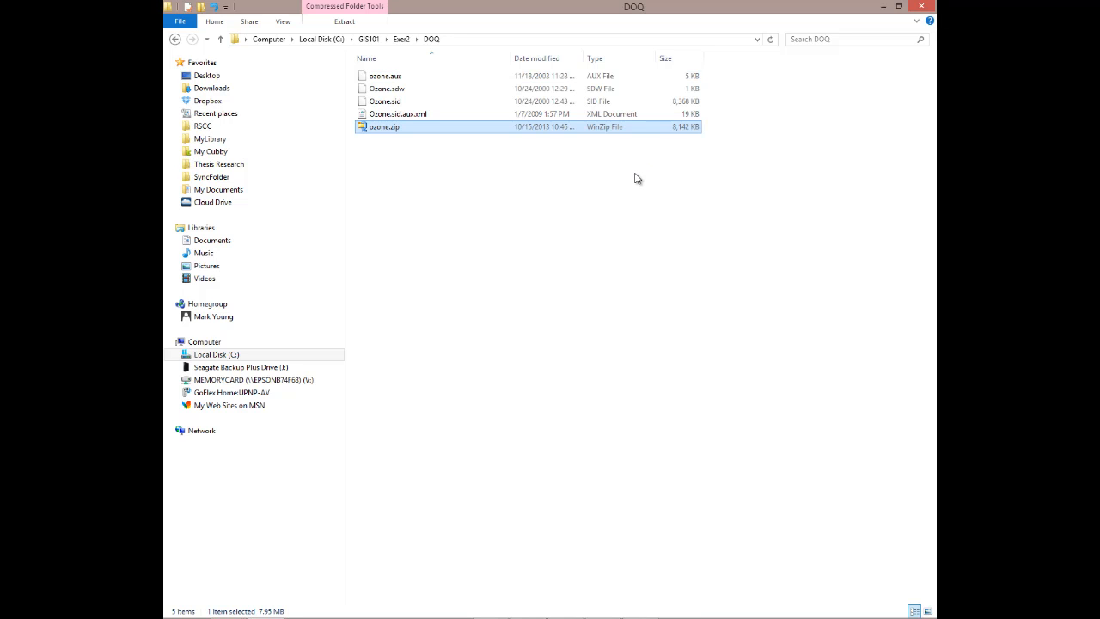
# Cut ozone.zip from Exer2\DOQ and create a folder named DOQ inside Exer2\Archive
pyautogui.rightClick(372, 130)
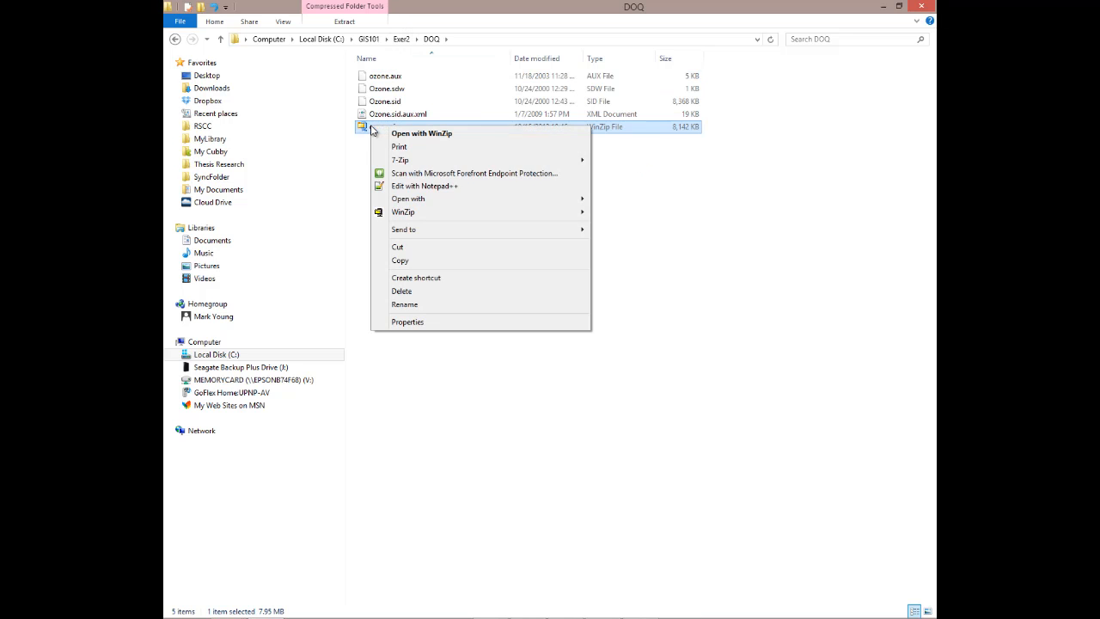
pyautogui.click(398, 251)
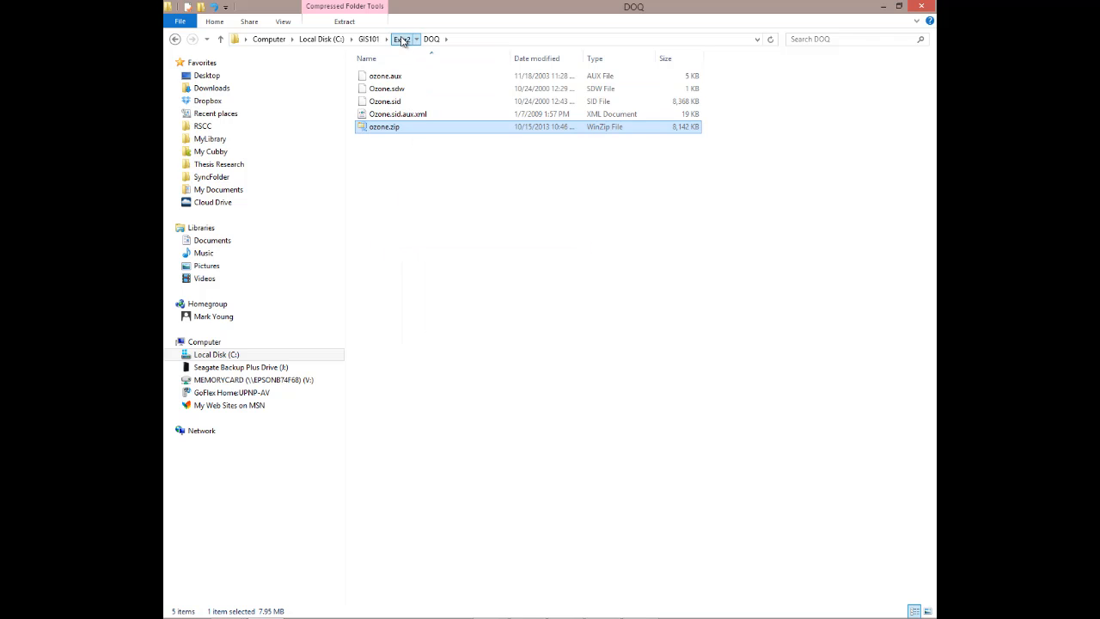
pyautogui.click(401, 39)
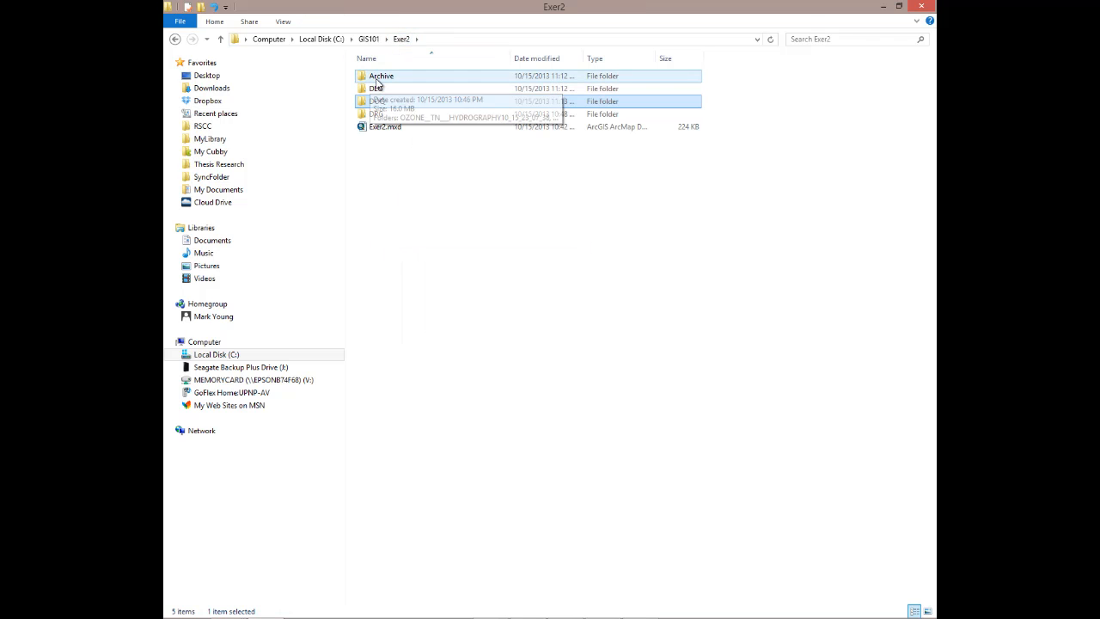
pyautogui.click(376, 78)
pyautogui.doubleClick(376, 82)
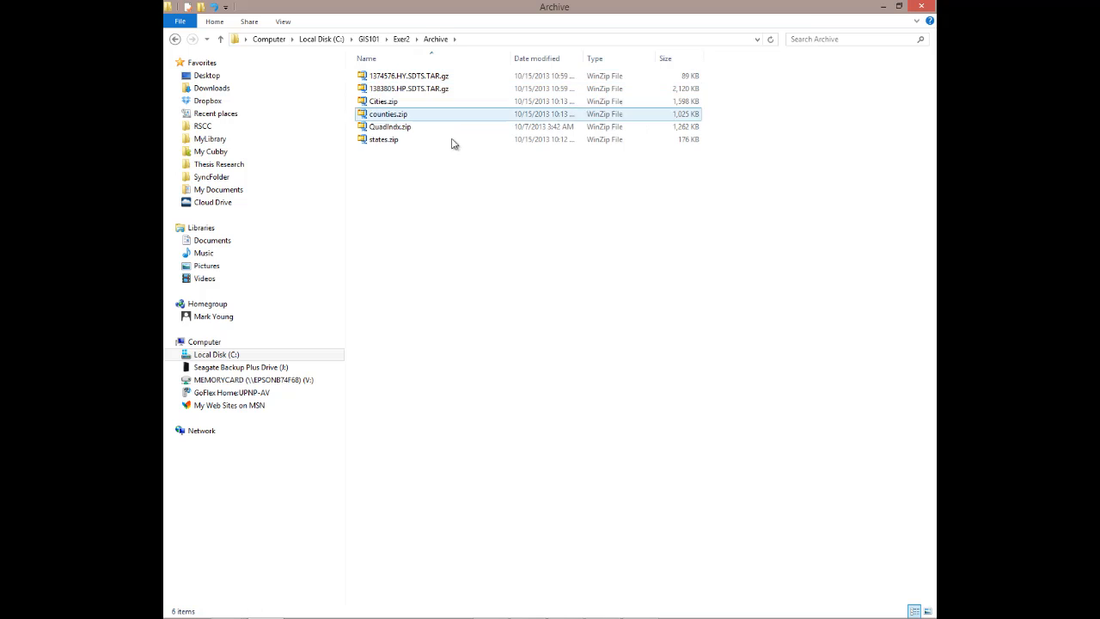
pyautogui.rightClick(400, 210)
pyautogui.moveTo(440, 379)
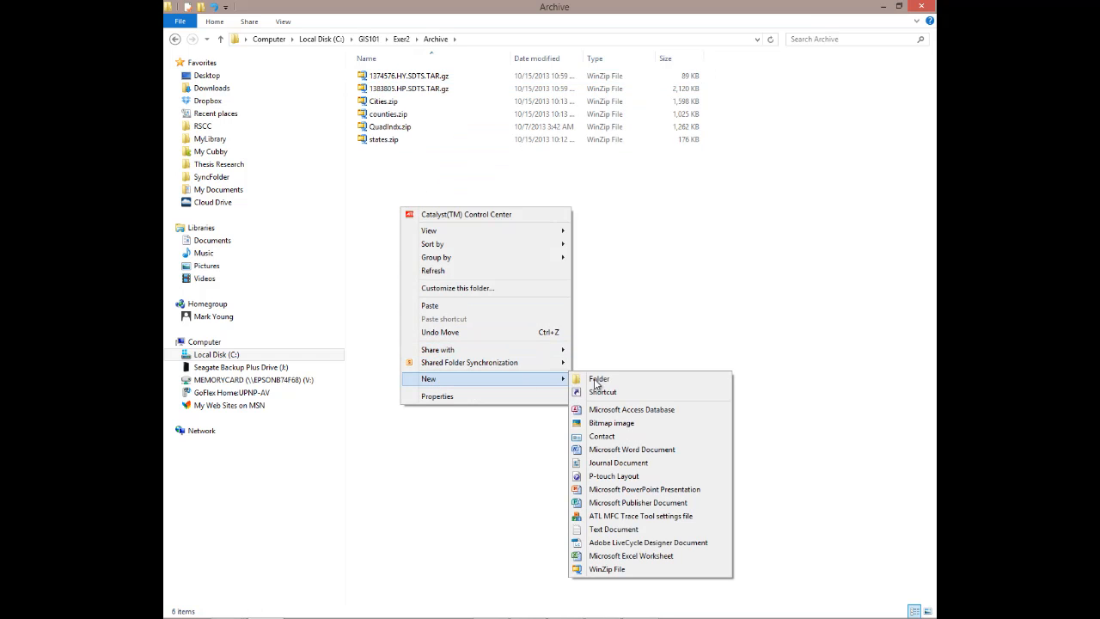
pyautogui.click(625, 380)
pyautogui.write('DOQ')
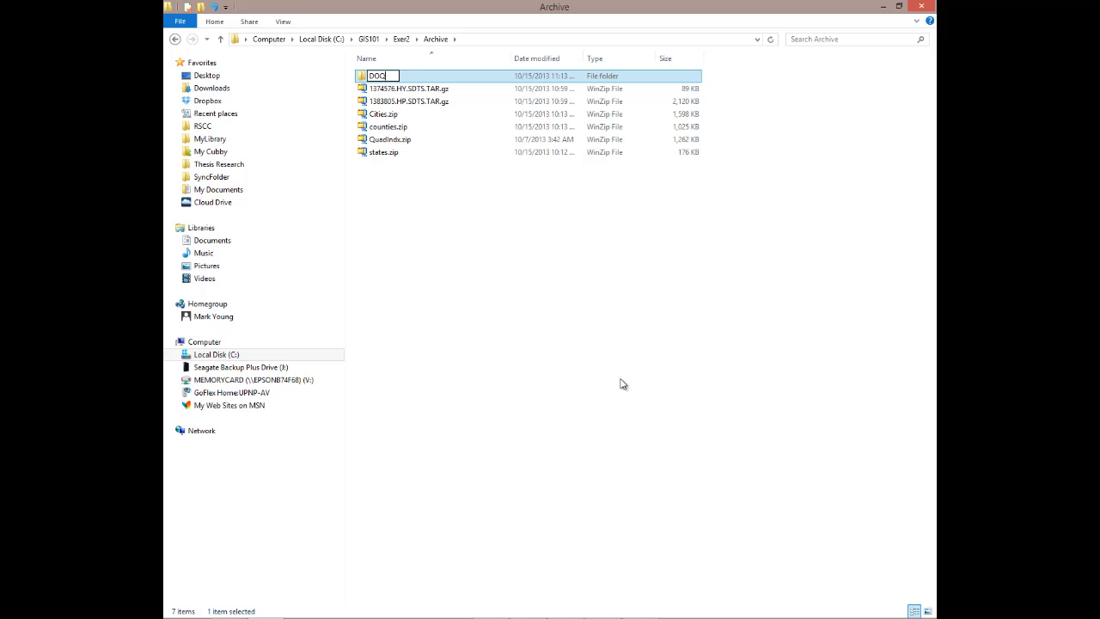
pyautogui.press('Return')
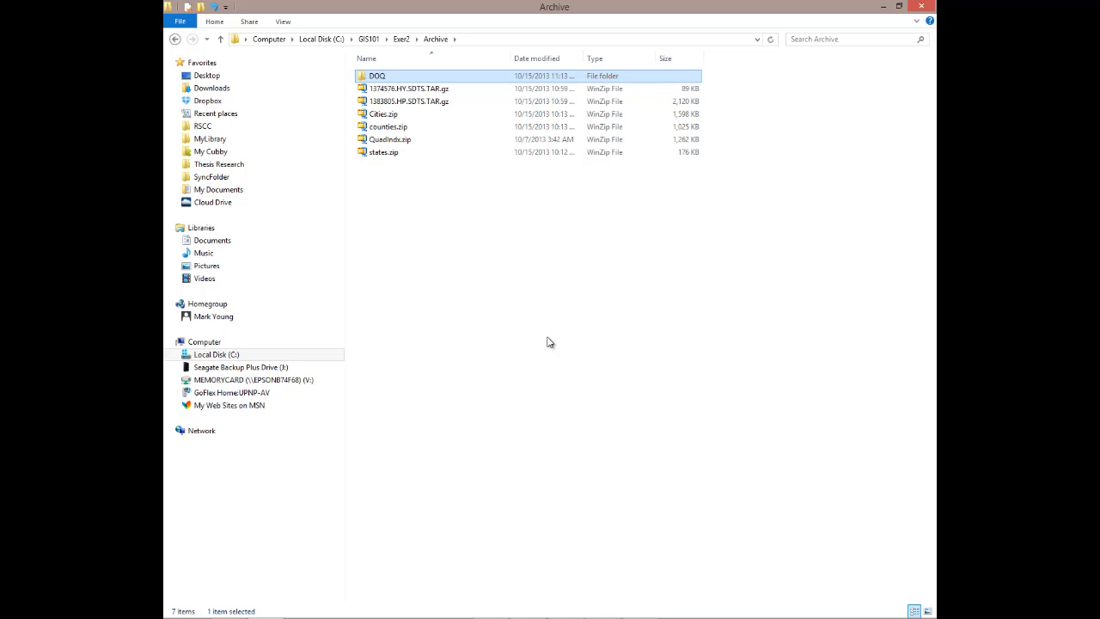
# Paste the cut ozone.zip into the Archive\DOQ folder
pyautogui.doubleClick(381, 77)
pyautogui.rightClick(443, 258)
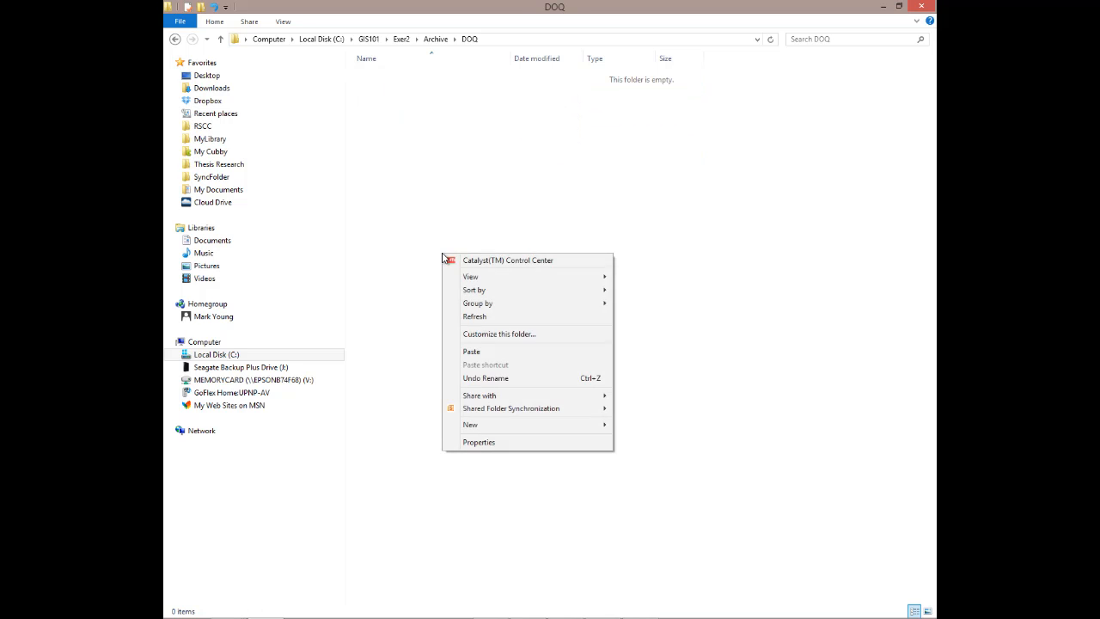
pyautogui.click(471, 351)
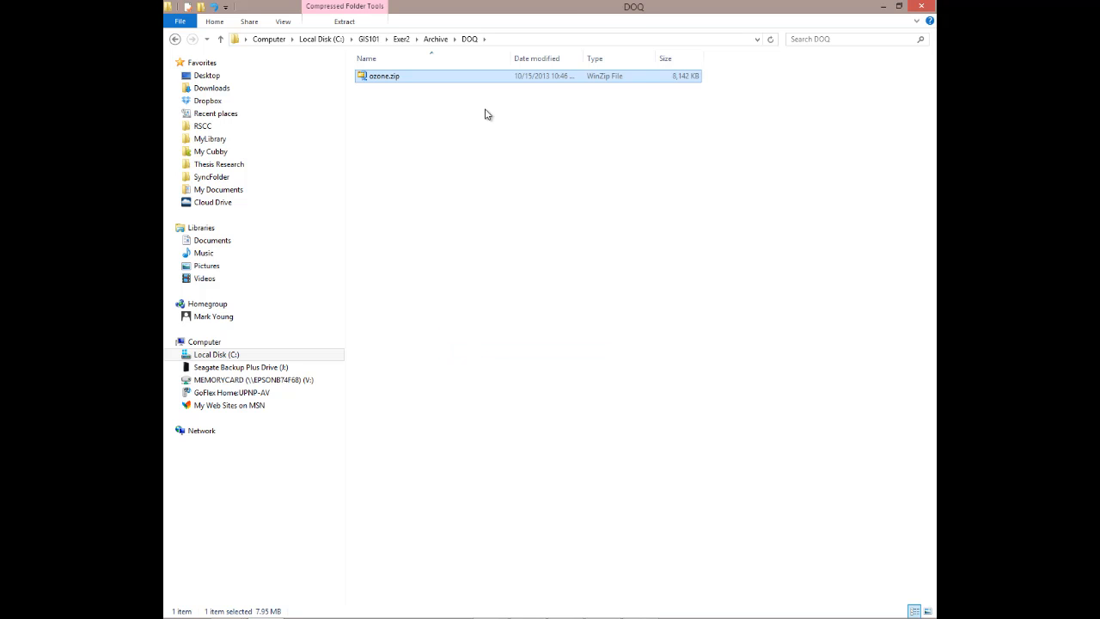
# Create a folder named DLG inside the Archive folder
pyautogui.click(437, 40)
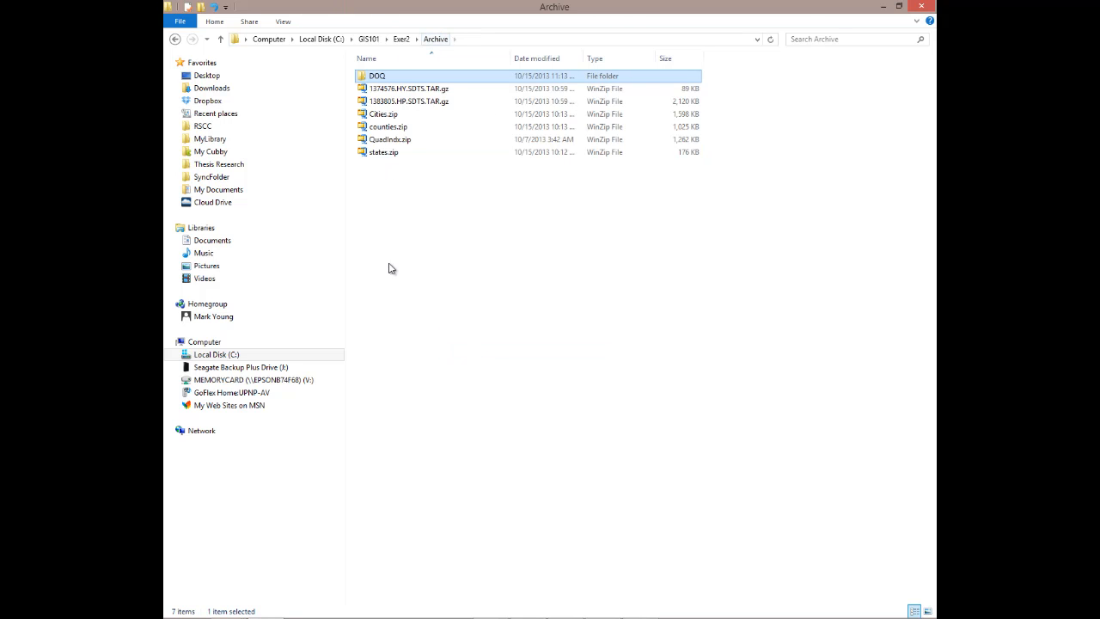
pyautogui.rightClick(411, 242)
pyautogui.moveTo(439, 418)
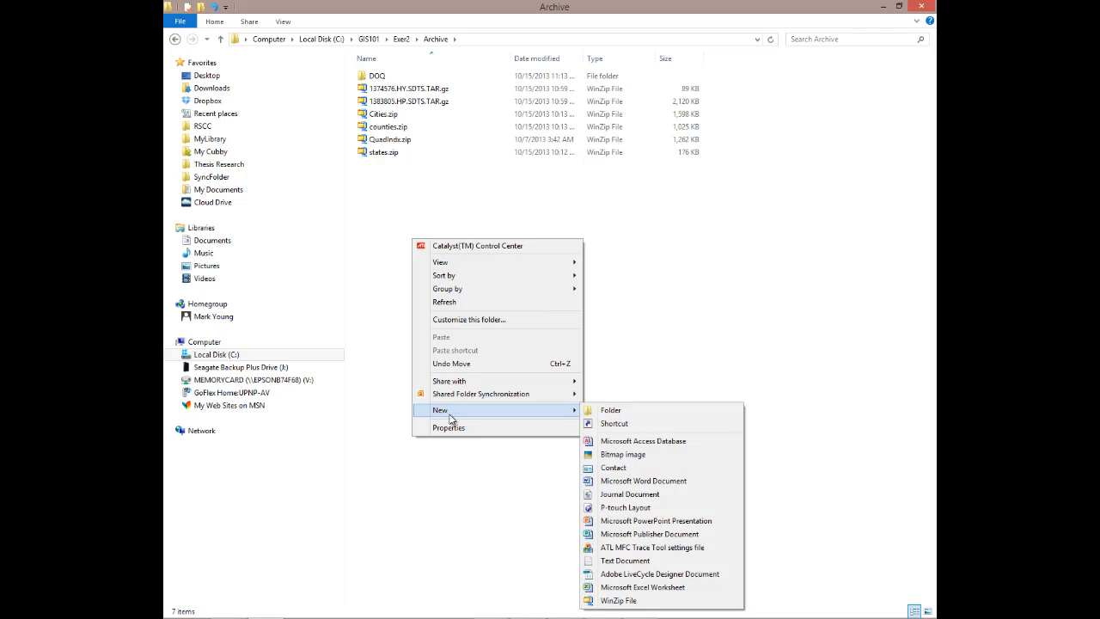
pyautogui.click(650, 416)
pyautogui.write('D')
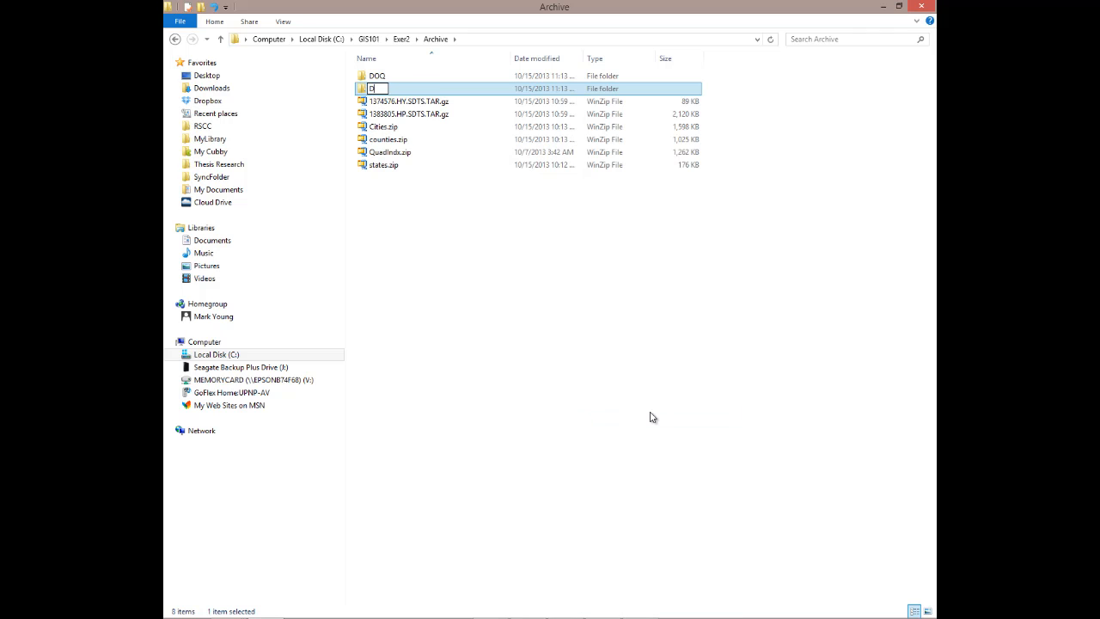
pyautogui.write('LG')
pyautogui.press('Return')
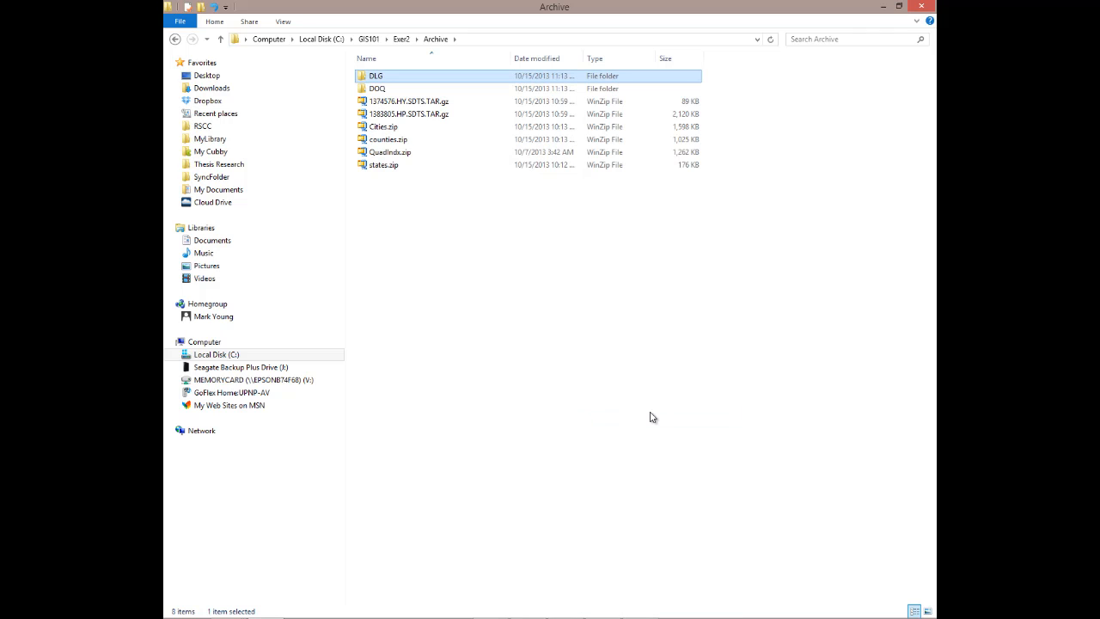
# Move 1374576.HY.SDTS.TAR.gz and 1383805.HP.SDTS.TAR.gz from Archive into its DLG subfolder
pyautogui.click(399, 103)
pyautogui.keyDown('shift'); pyautogui.click(397, 113); pyautogui.keyUp('shift')
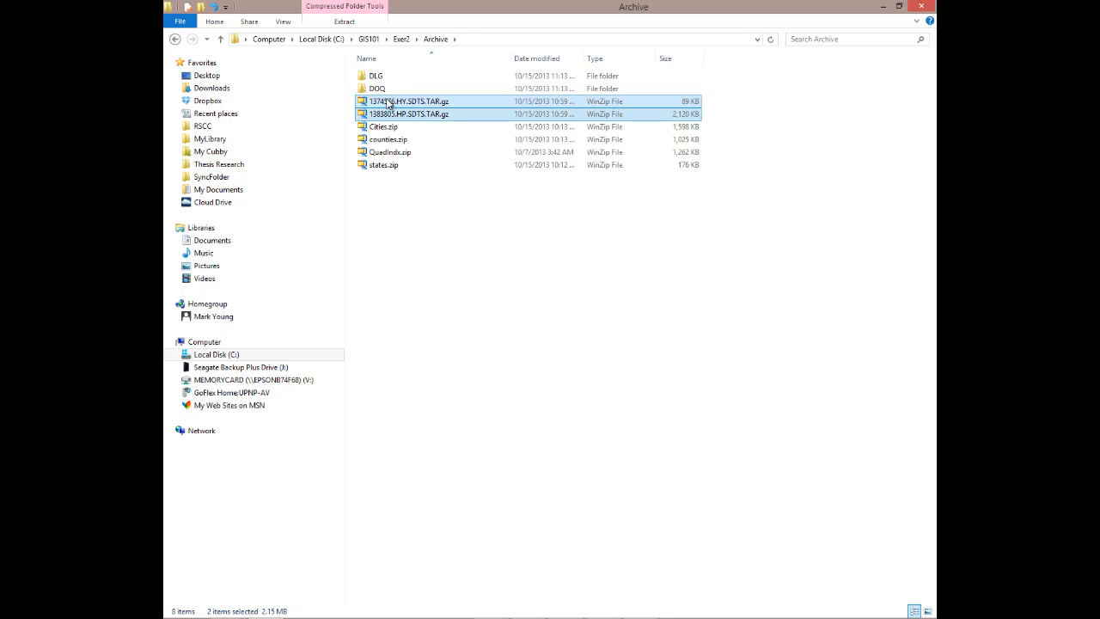
pyautogui.moveTo(389, 104); pyautogui.dragTo(380, 78)
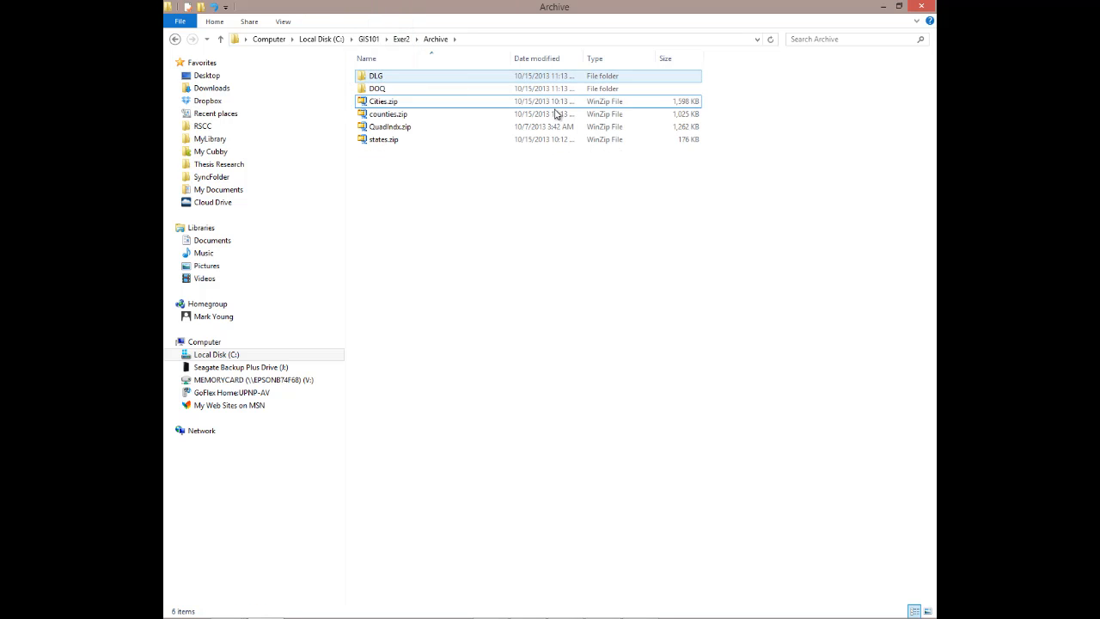
# Create a folder named DRG inside the Archive folder
pyautogui.rightClick(412, 210)
pyautogui.moveTo(568, 380)
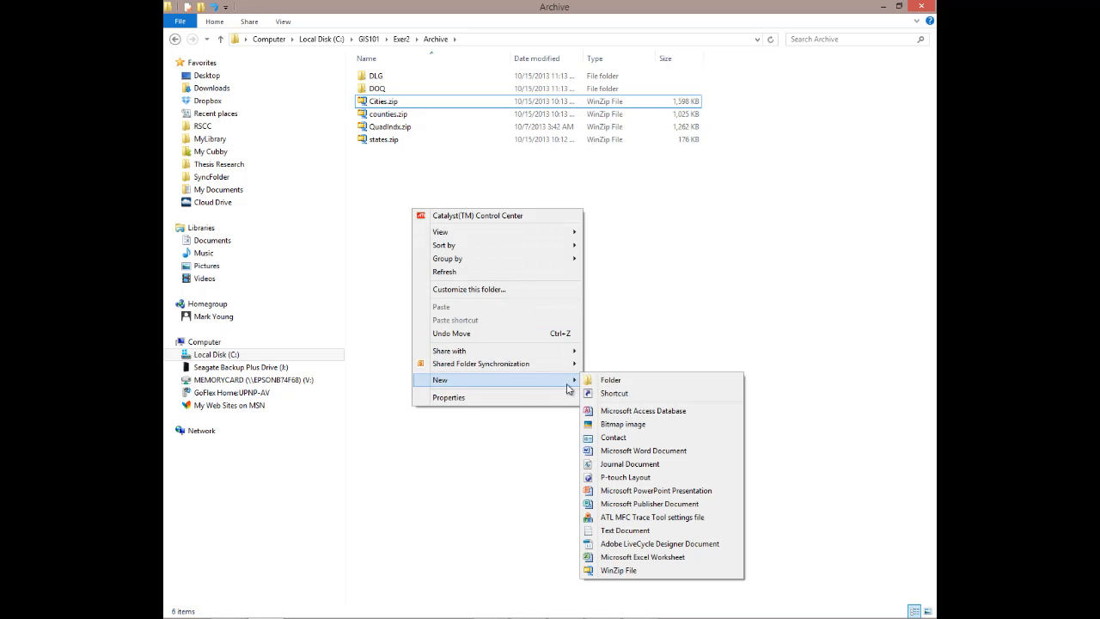
pyautogui.click(602, 384)
pyautogui.write('DRG')
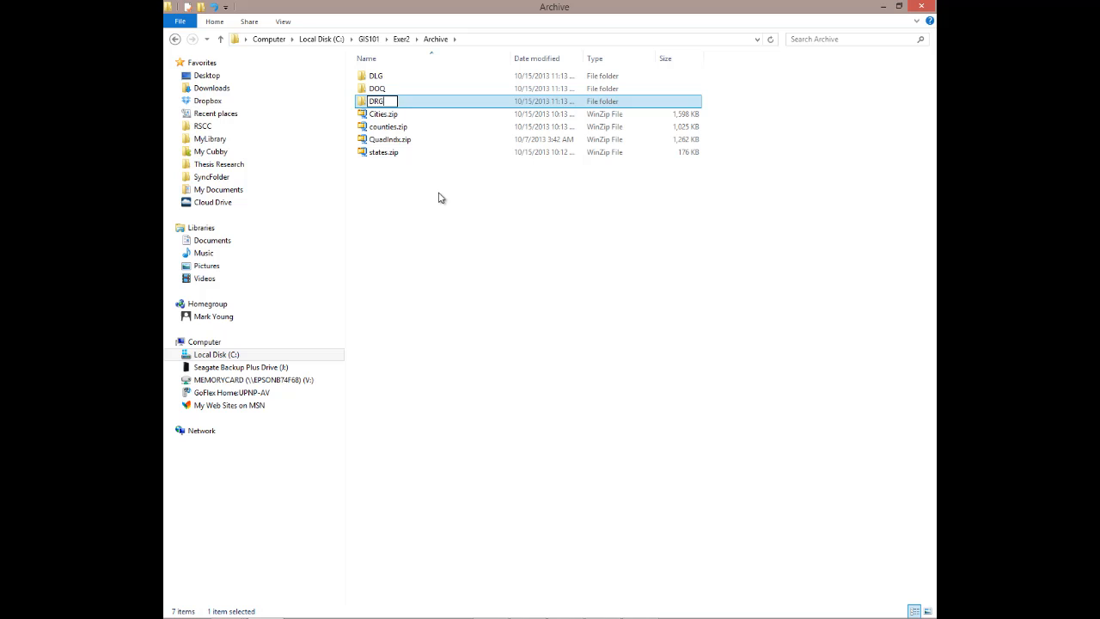
pyautogui.press('Return')
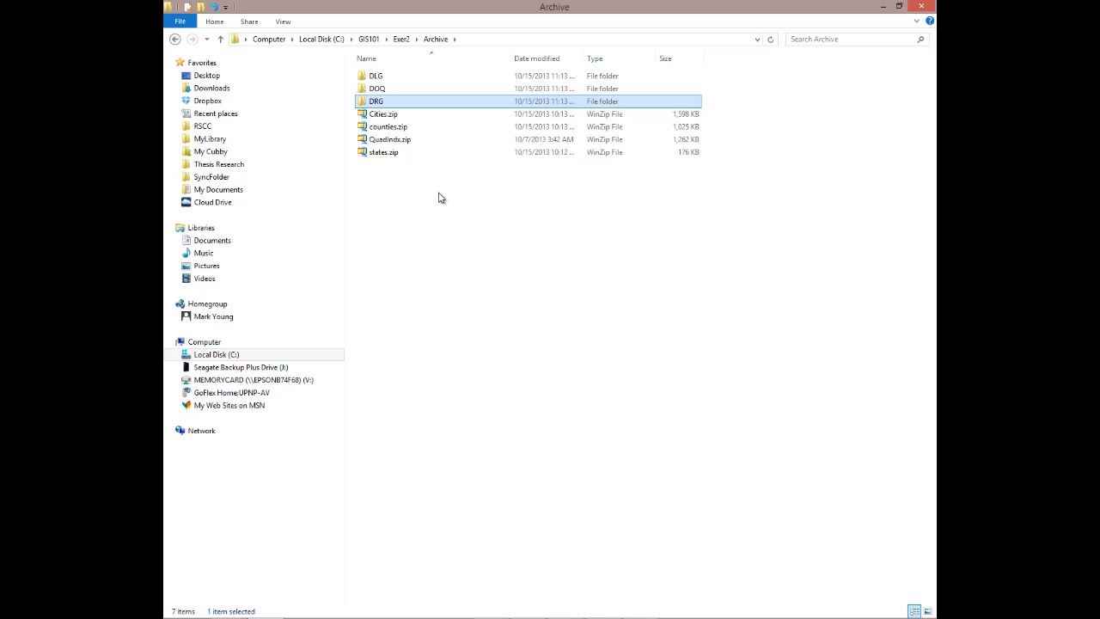
# Extract ozone.zip in place within the Exer2\DRG folder using WinZip
pyautogui.click(402, 39)
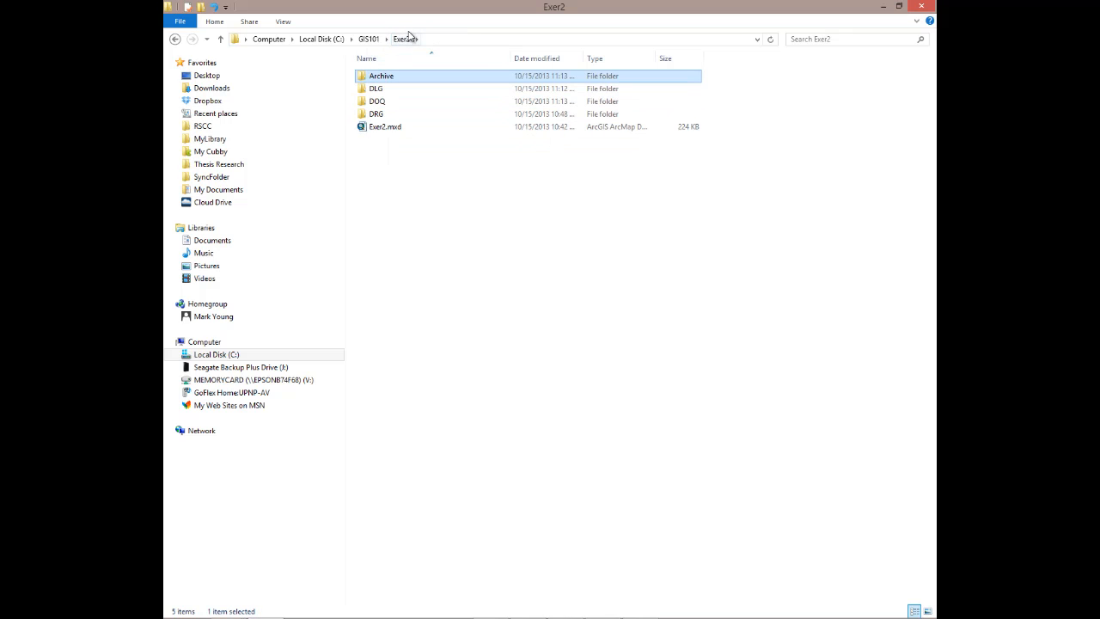
pyautogui.doubleClick(375, 117)
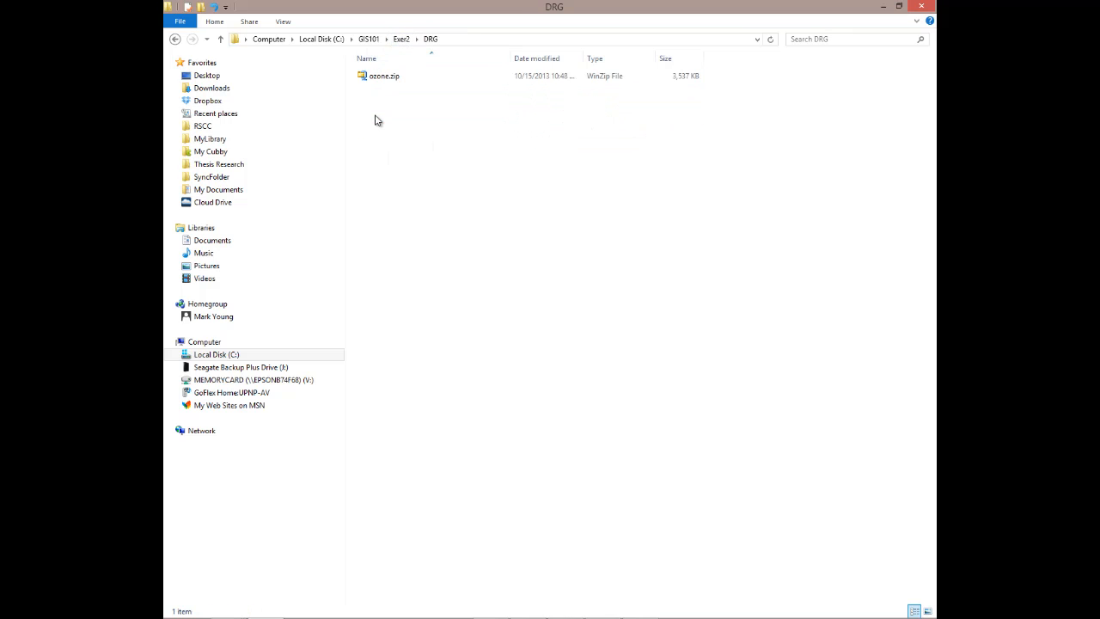
pyautogui.click(384, 79)
pyautogui.rightClick(386, 80)
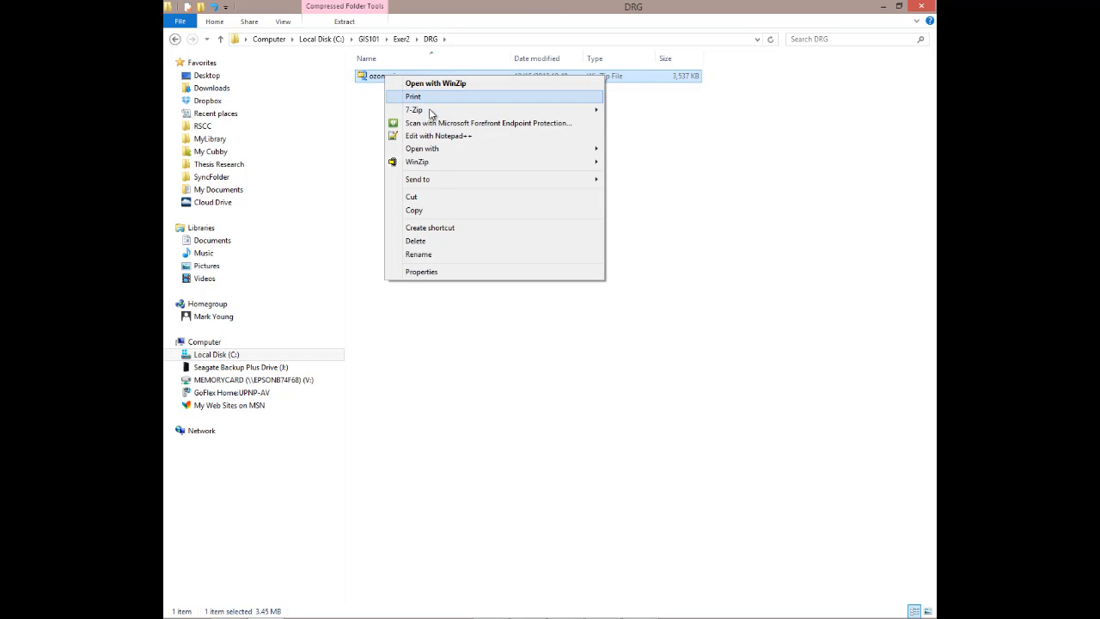
pyautogui.moveTo(590, 164)
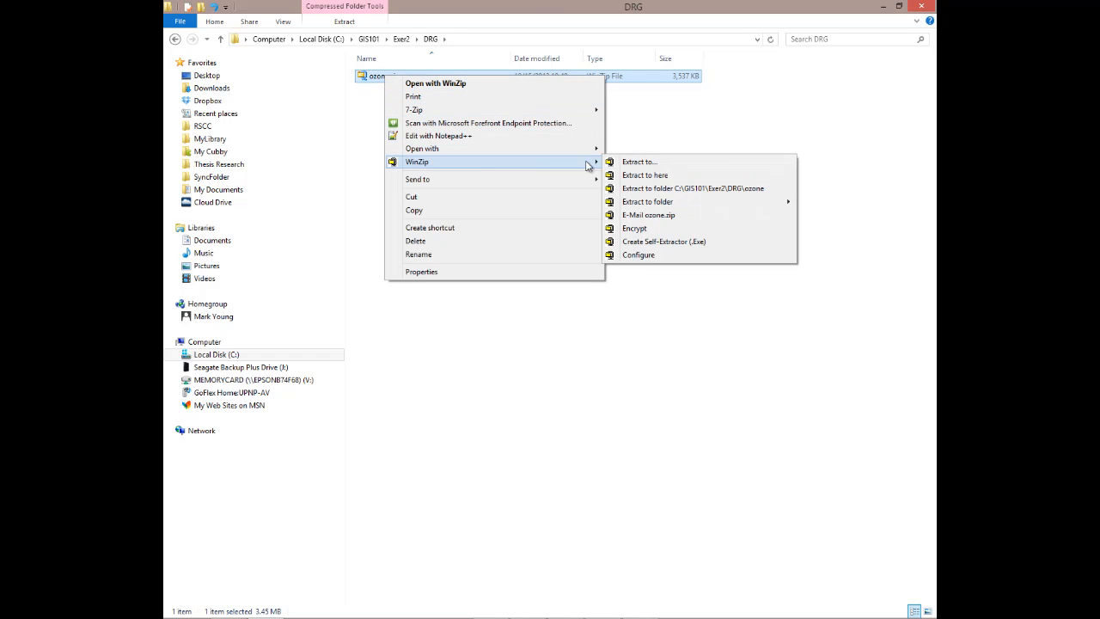
pyautogui.click(633, 176)
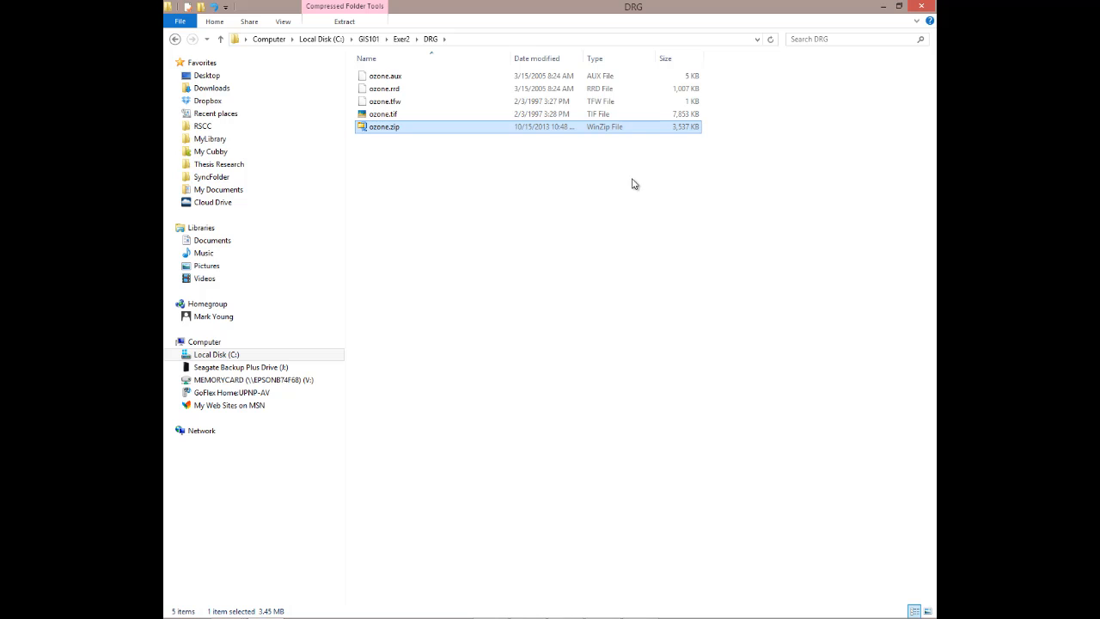
# Move ozone.zip from Exer2\DRG into the Archive\DRG folder
pyautogui.rightClick(375, 128)
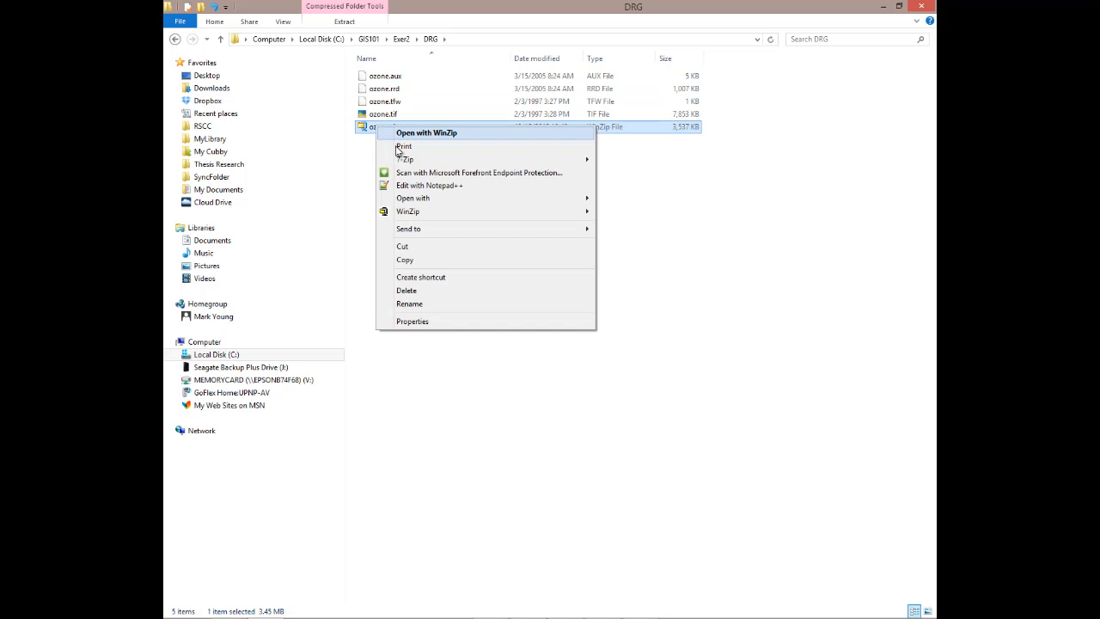
pyautogui.click(412, 247)
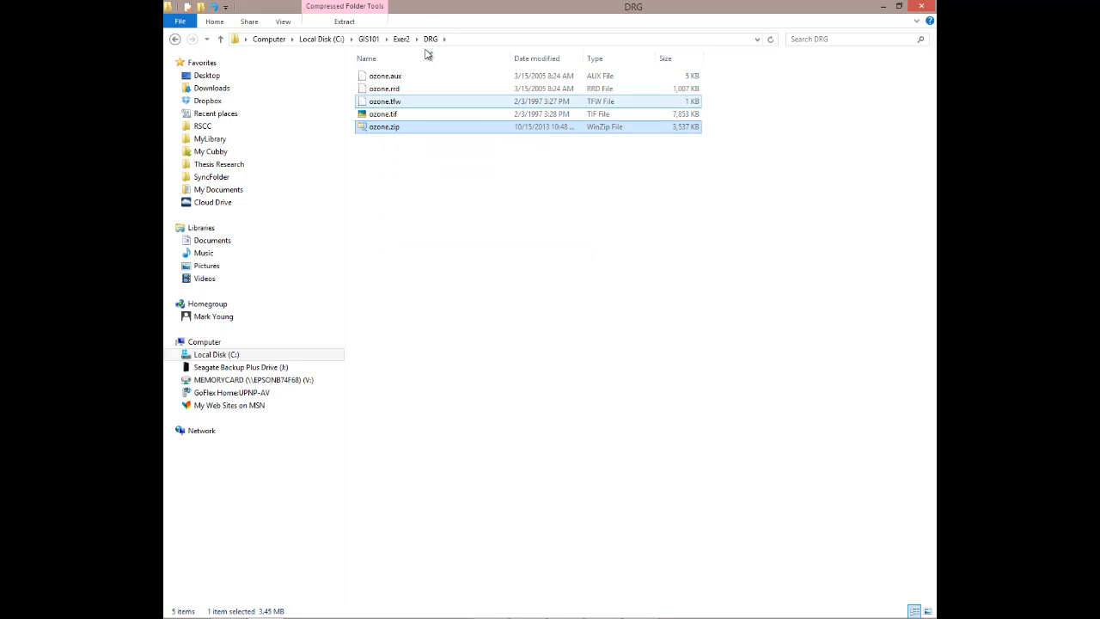
pyautogui.click(400, 40)
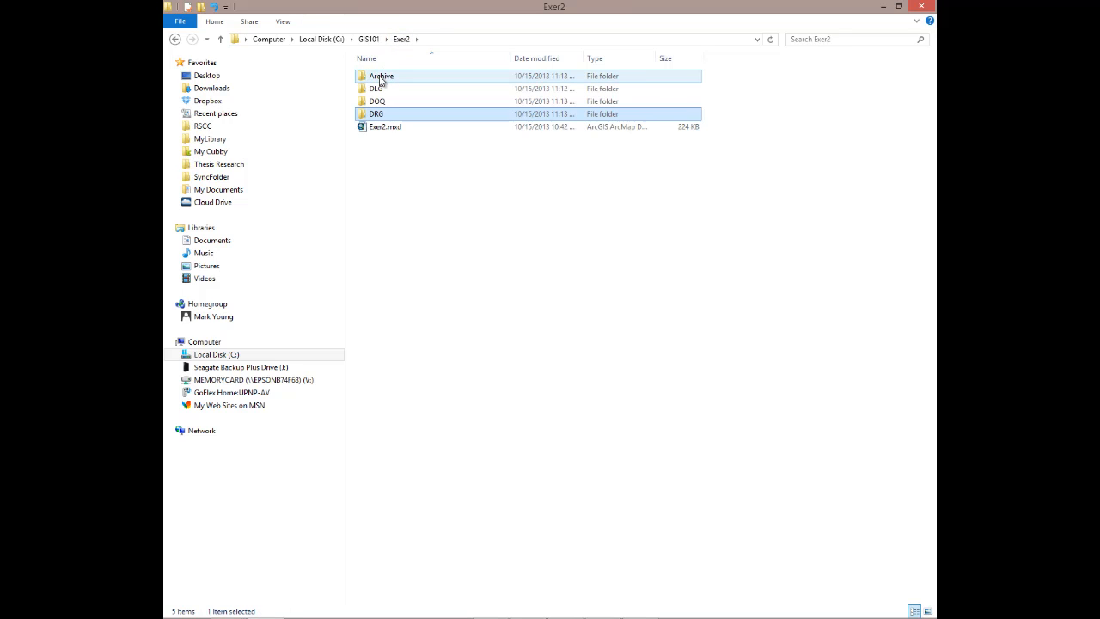
pyautogui.doubleClick(381, 78)
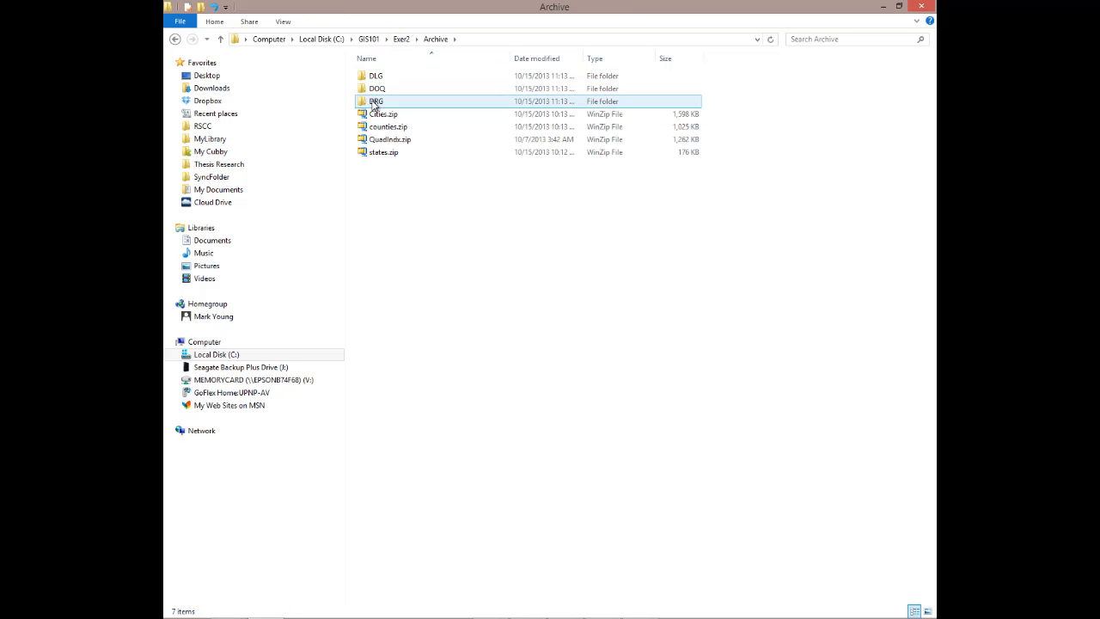
pyautogui.doubleClick(375, 102)
pyautogui.rightClick(408, 176)
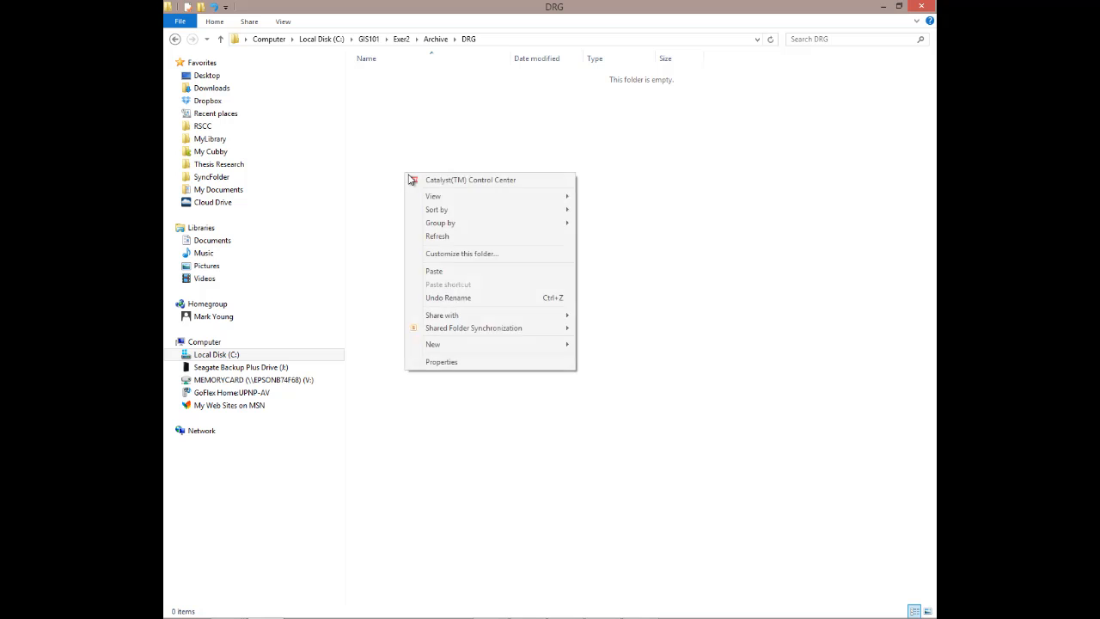
pyautogui.click(452, 270)
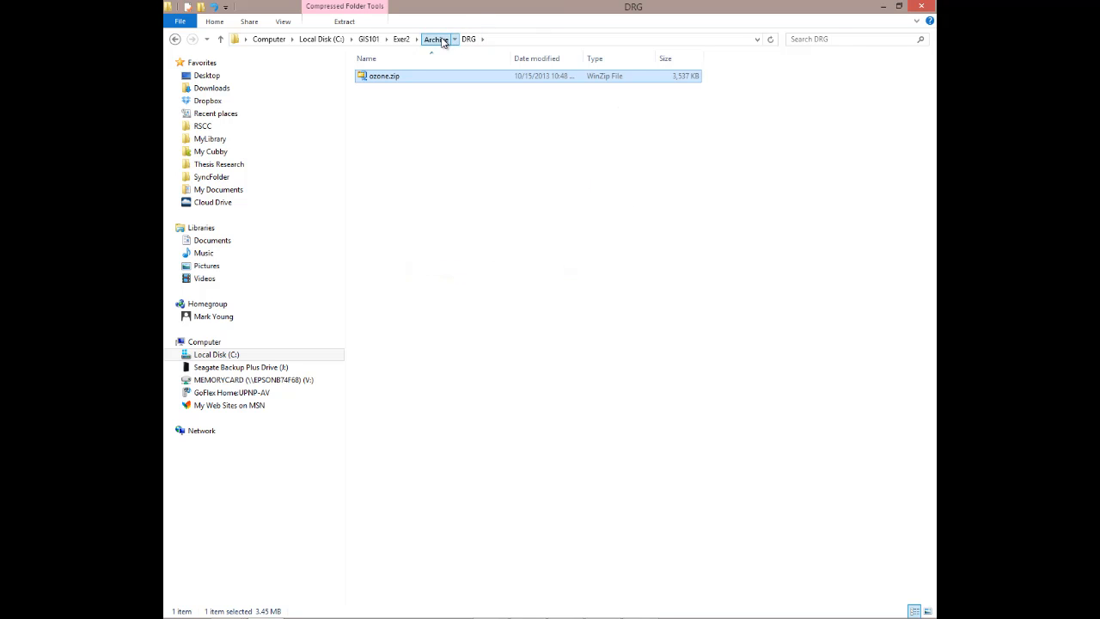
# Check the contents of the Exer2\DLG folder and return to Exer2
pyautogui.click(442, 42)
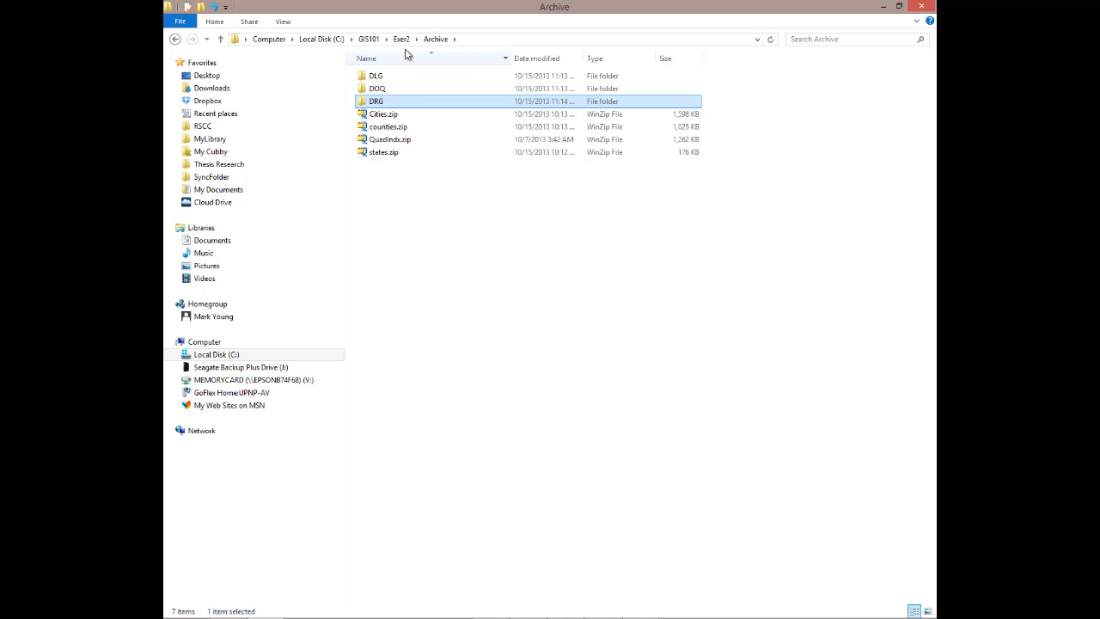
pyautogui.click(401, 38)
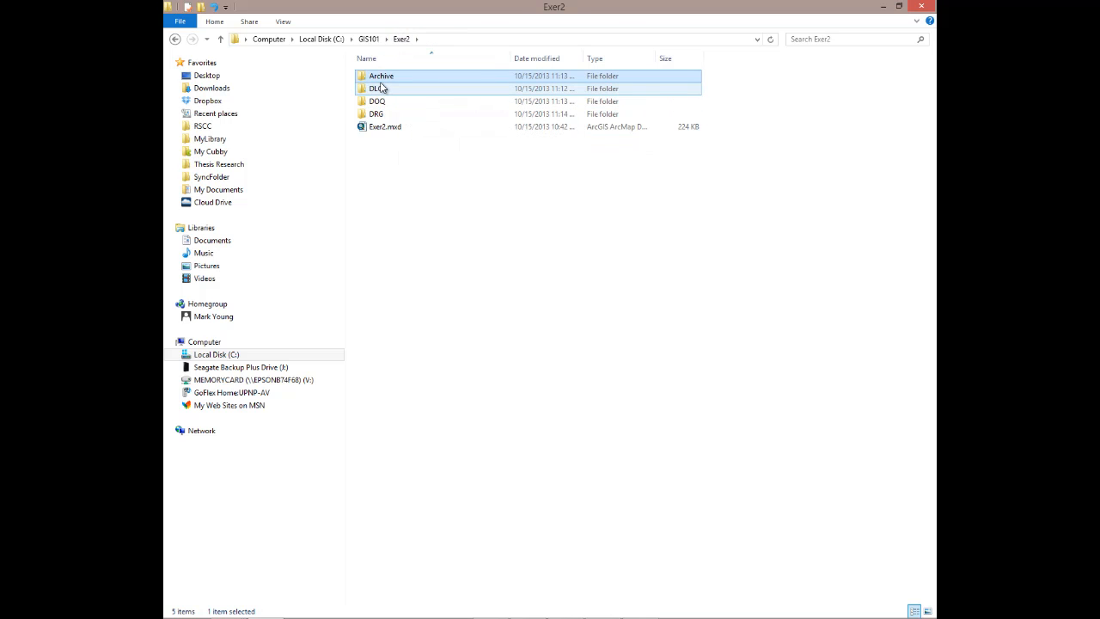
pyautogui.doubleClick(381, 88)
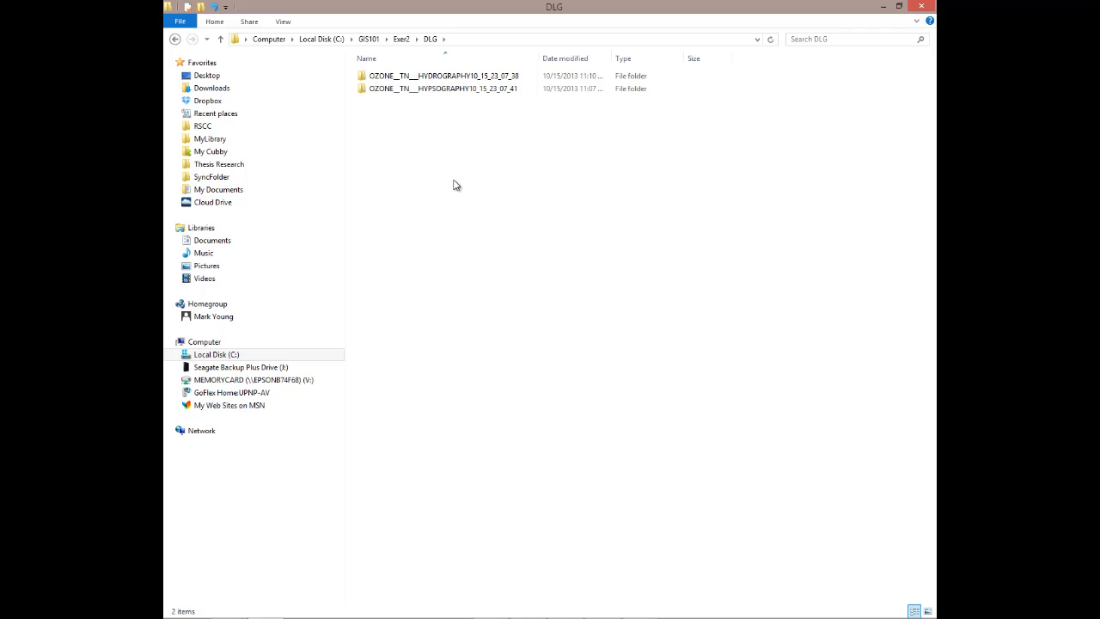
pyautogui.click(402, 38)
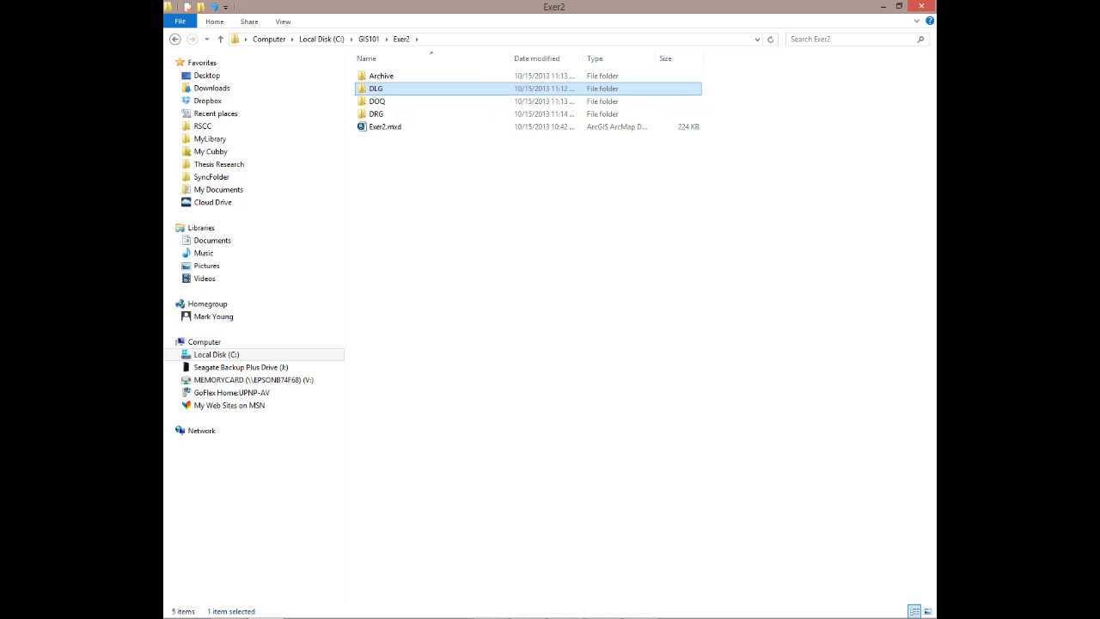
# Switch to ArcCatalog and refresh the catalog view of the GIS101\BaseData folder
pyautogui.moveTo(342, 613)
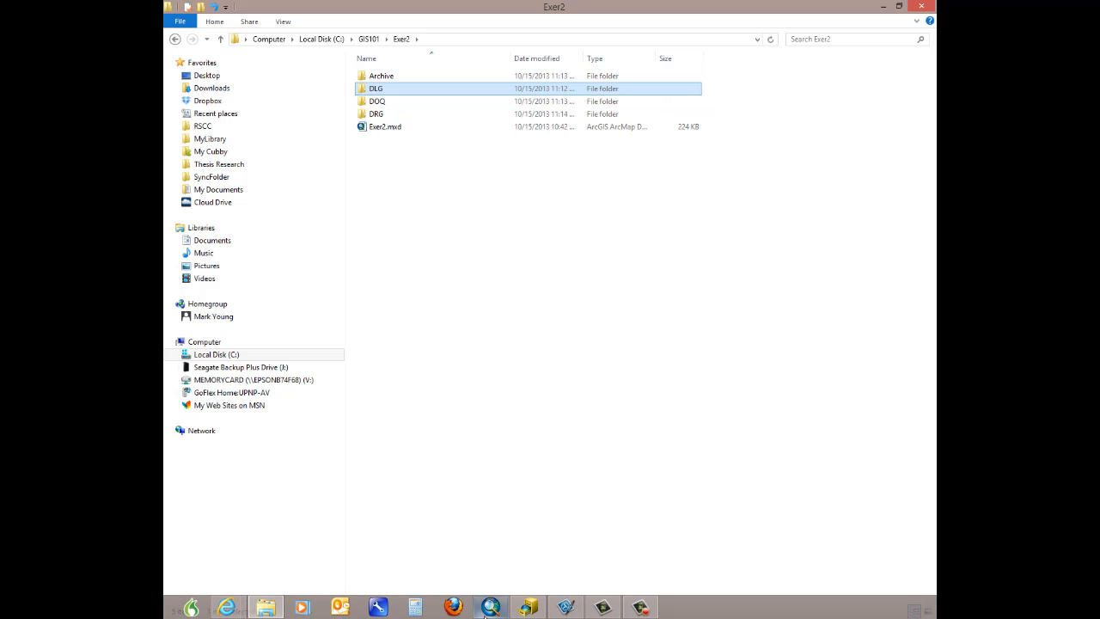
pyautogui.click(529, 610)
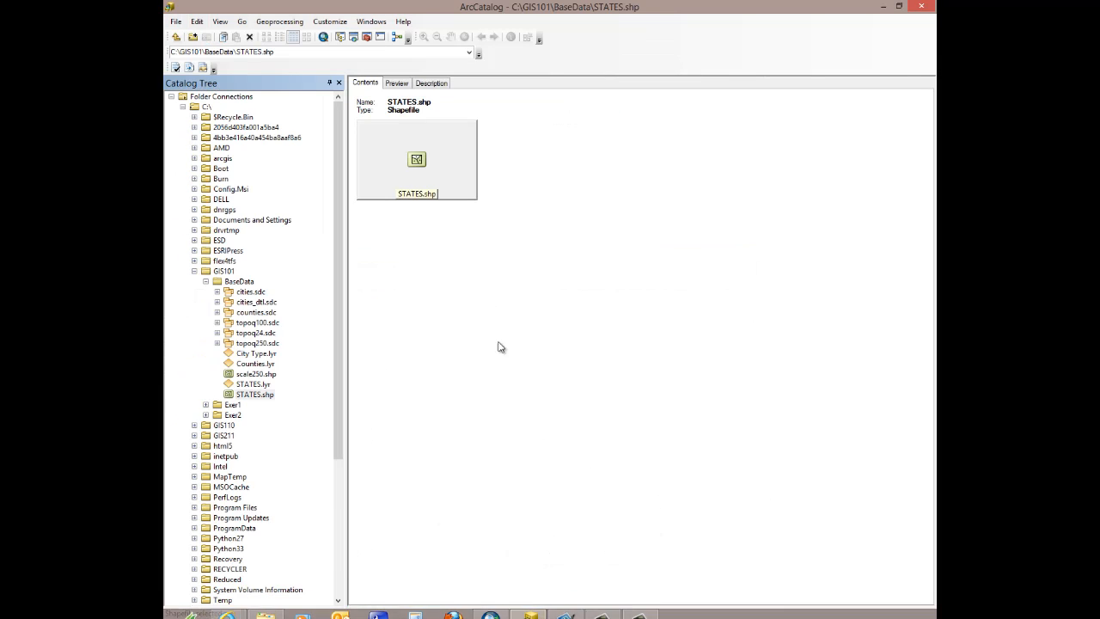
pyautogui.click(238, 283)
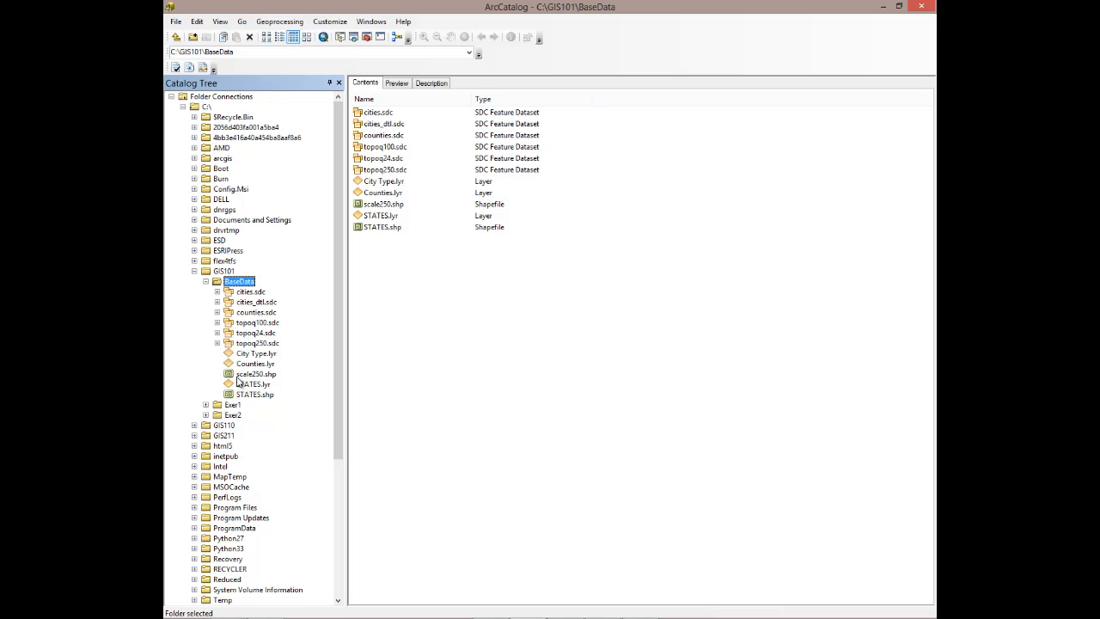
pyautogui.click(221, 24)
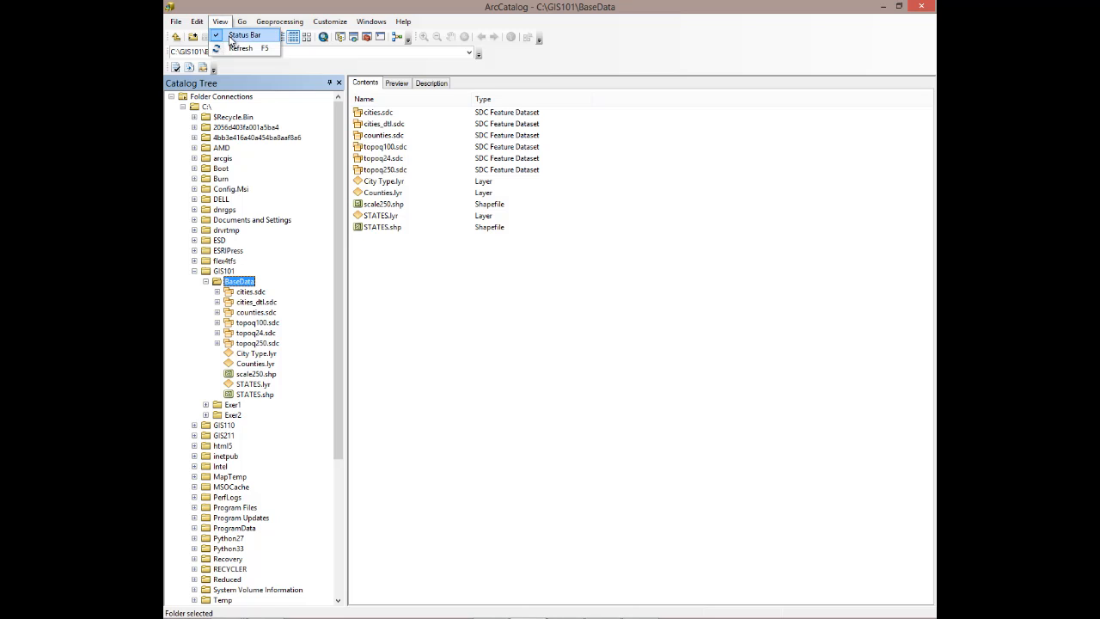
pyautogui.click(233, 48)
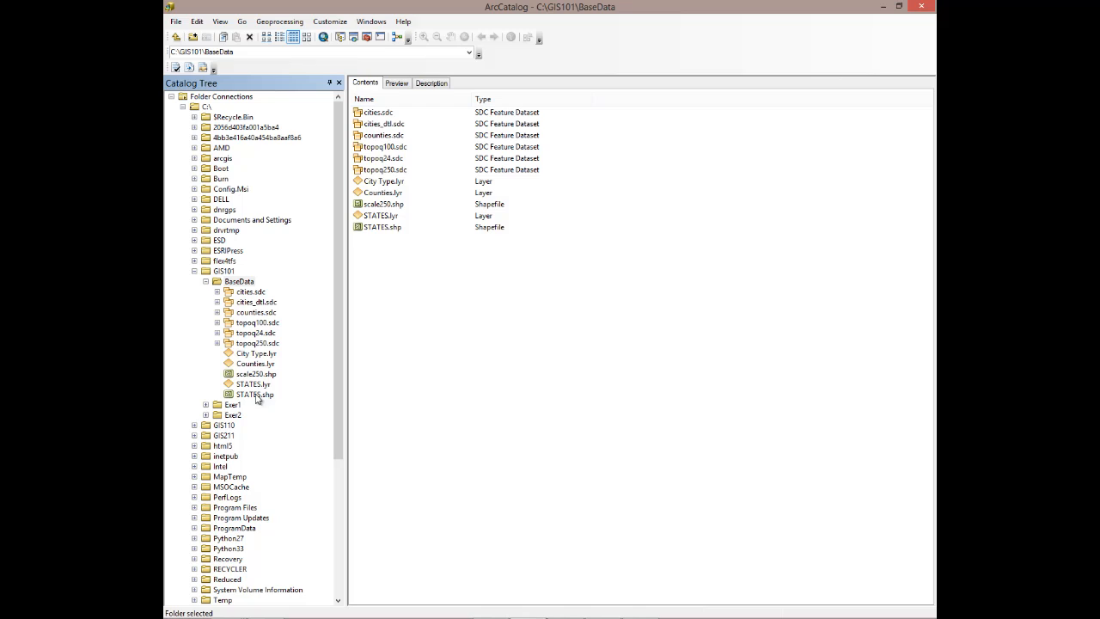
# Collapse the BaseData folder in the catalog tree and select Ozone.sid in Exer2\DOQ
pyautogui.click(206, 283)
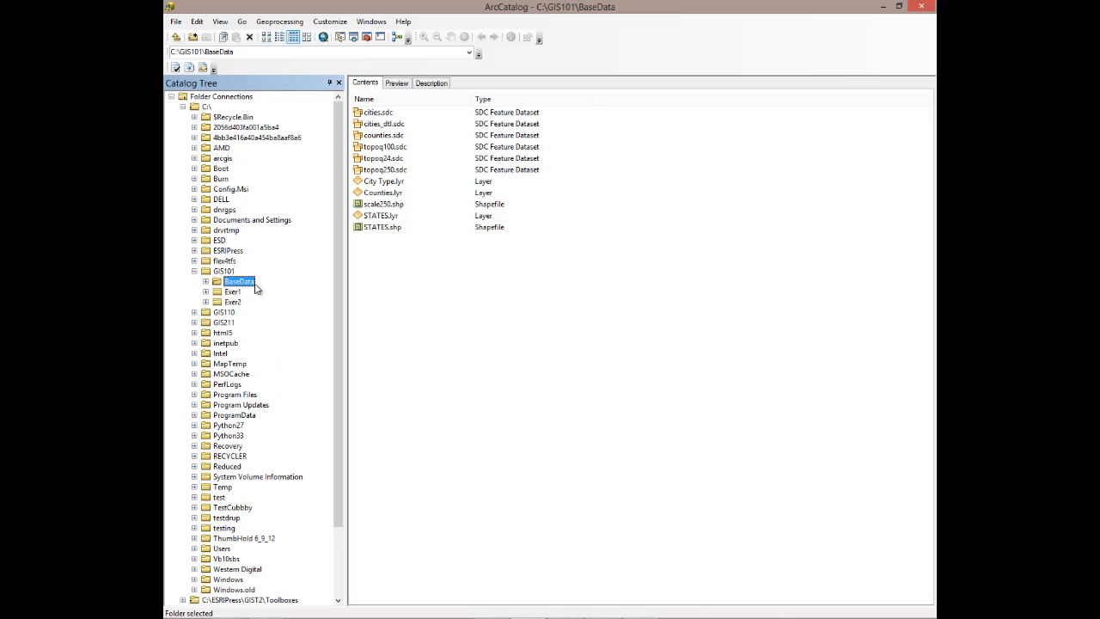
pyautogui.click(206, 302)
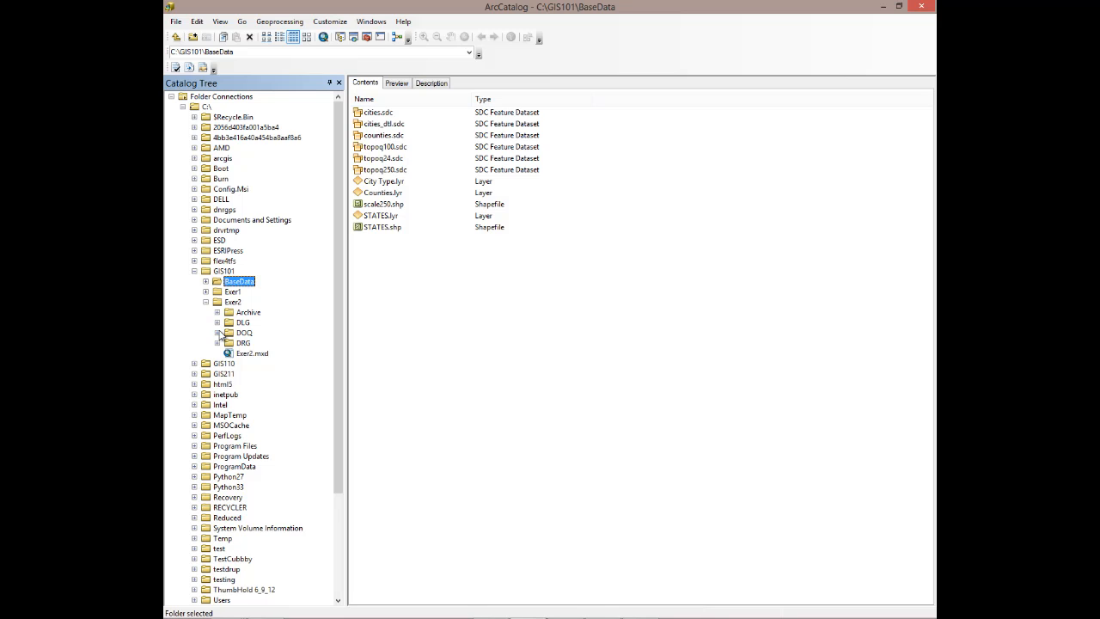
pyautogui.click(217, 332)
pyautogui.click(253, 343)
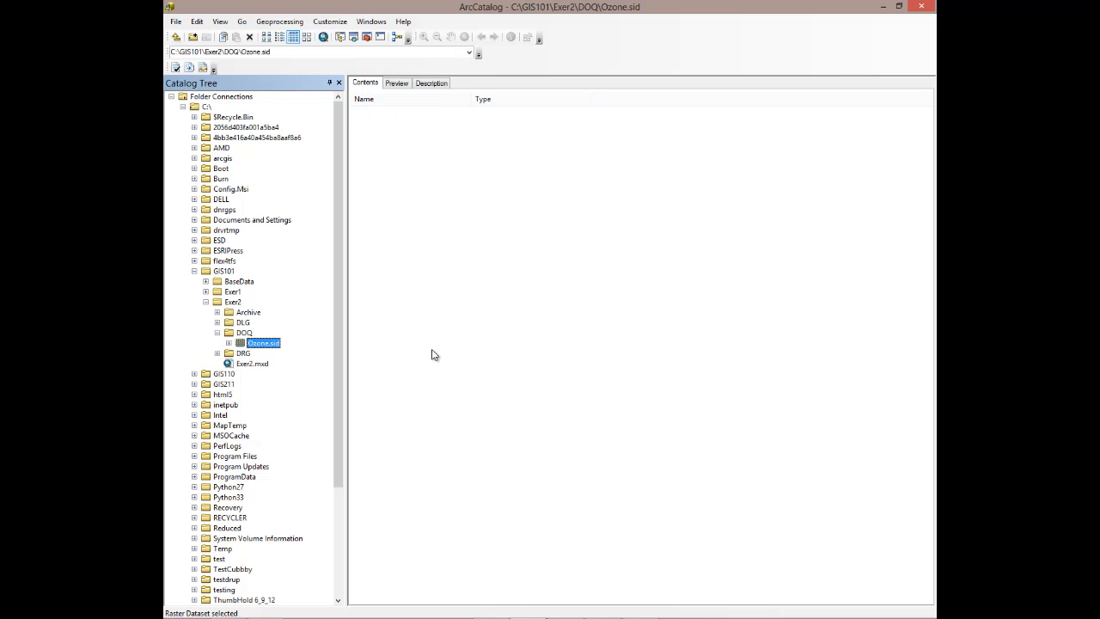
# Open ArcToolbox and select the Define Projection tool in the Projections and Transformations toolset of Data Management Tools
pyautogui.click(367, 36)
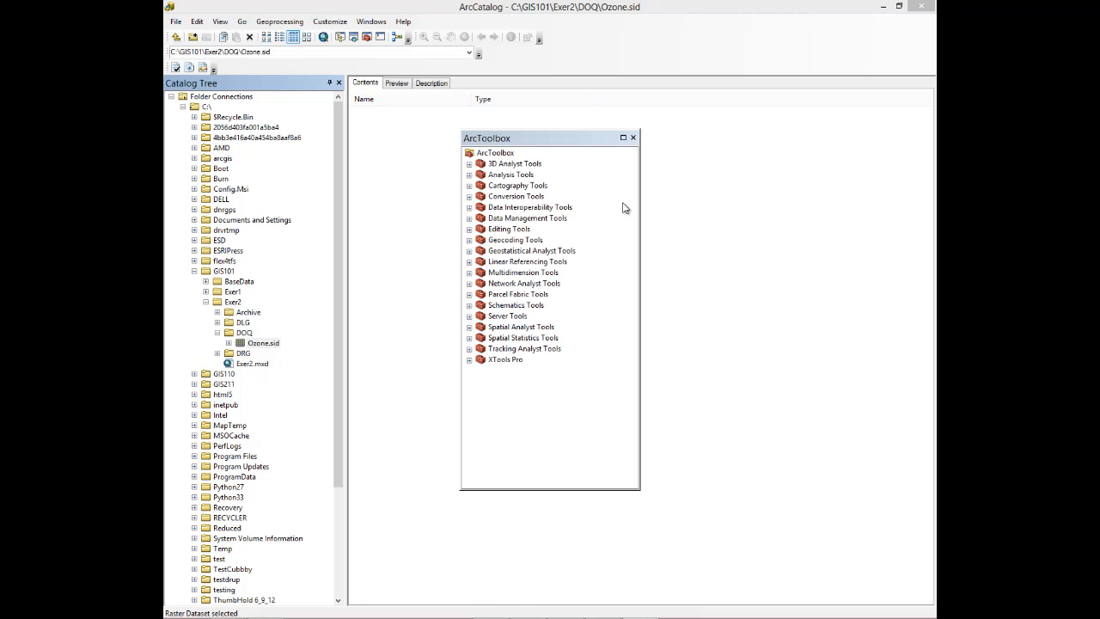
pyautogui.click(470, 218)
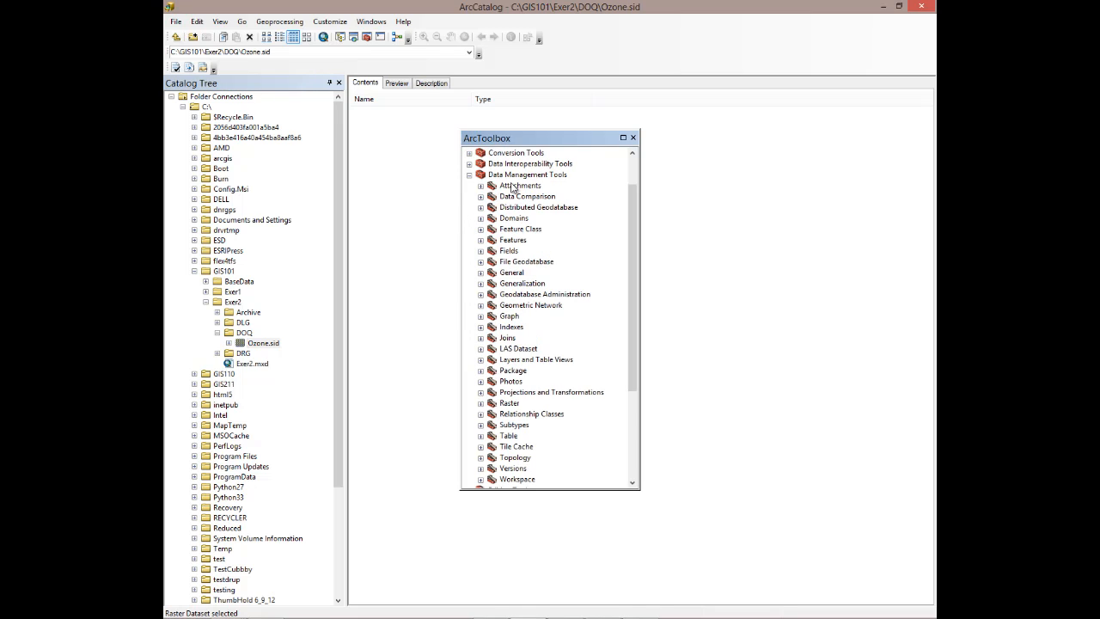
pyautogui.click(481, 392)
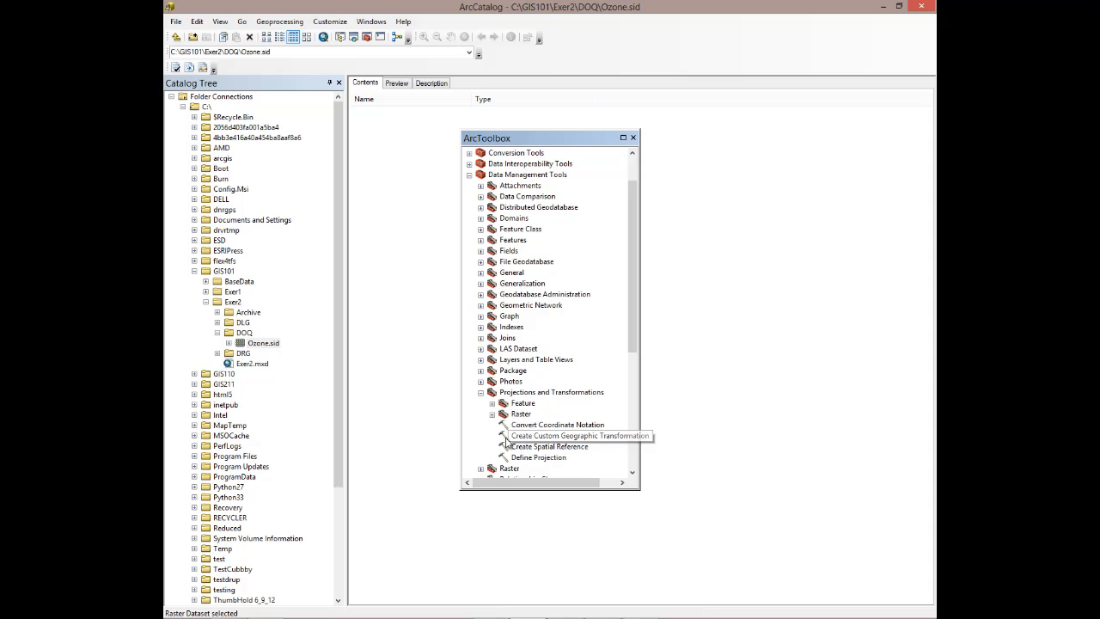
pyautogui.click(524, 458)
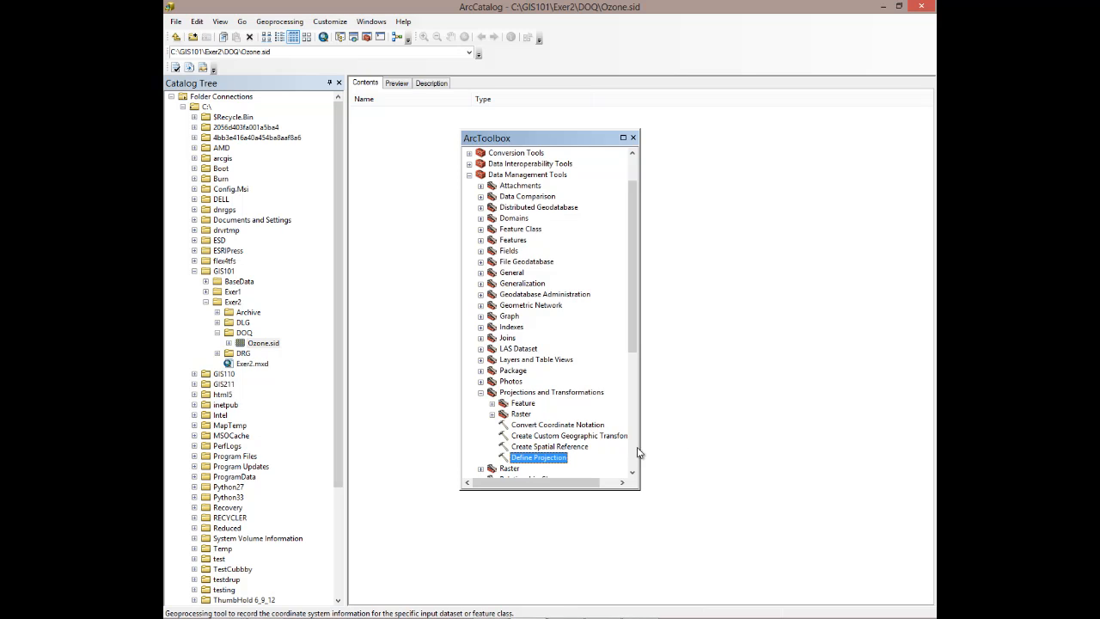
# Load DOQ\Ozone.sid into the Define Projection tool to check its coordinate system, and cancel without running it
pyautogui.doubleClick(530, 459)
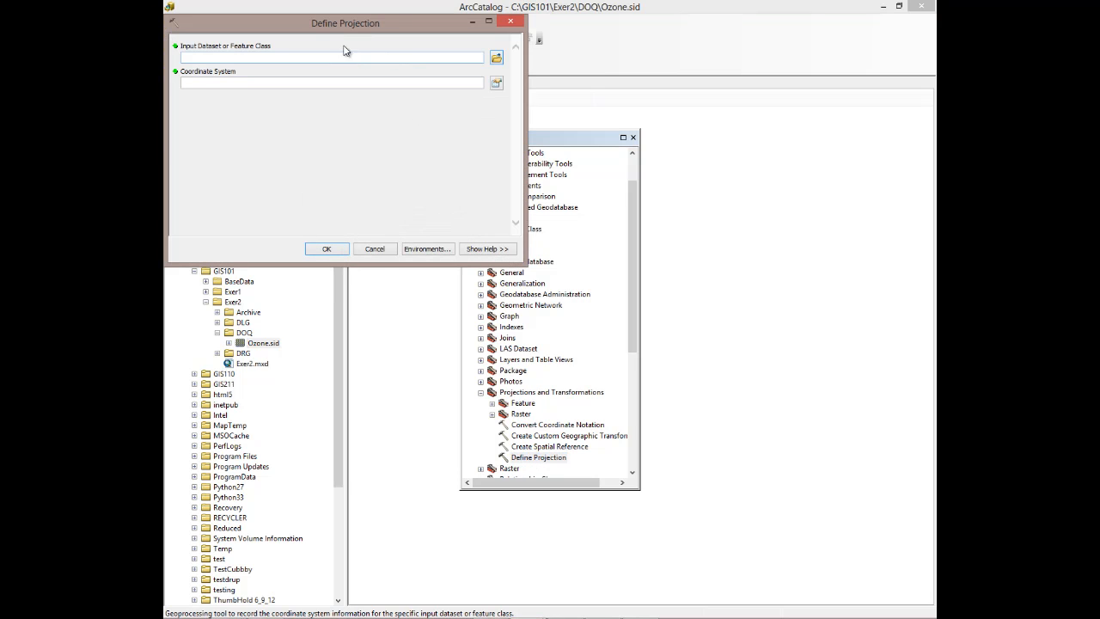
pyautogui.moveTo(336, 25); pyautogui.dragTo(559, 31)
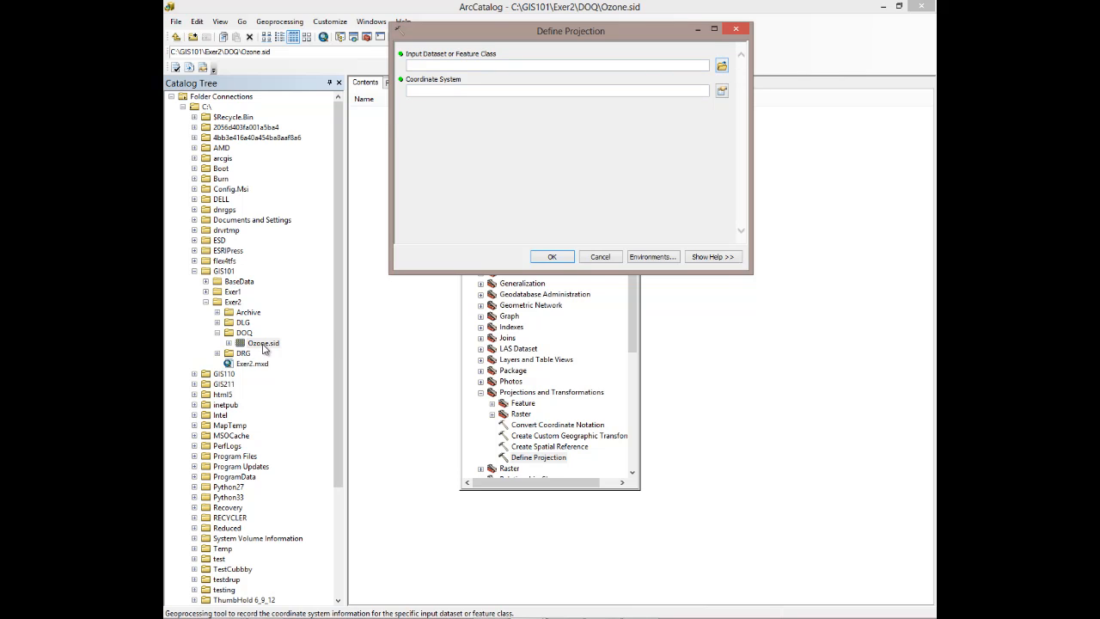
pyautogui.moveTo(263, 343); pyautogui.dragTo(491, 63)
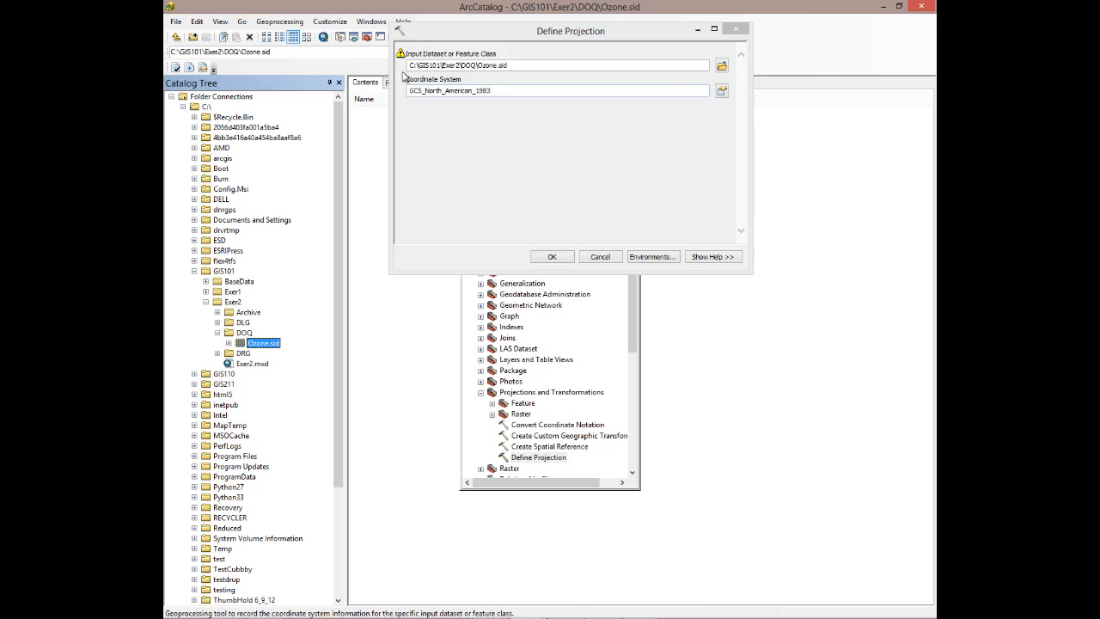
pyautogui.moveTo(401, 55)
pyautogui.click(601, 259)
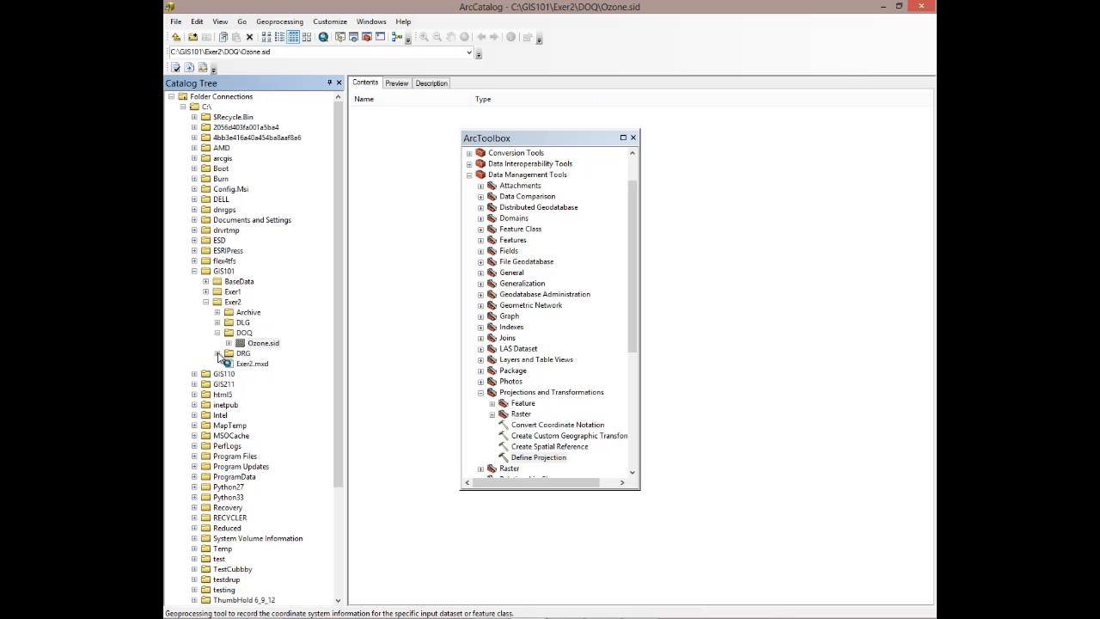
# Expand the Exer2\DRG folder and check the spatial reference of ozone.tif in its raster dataset properties
pyautogui.click(217, 353)
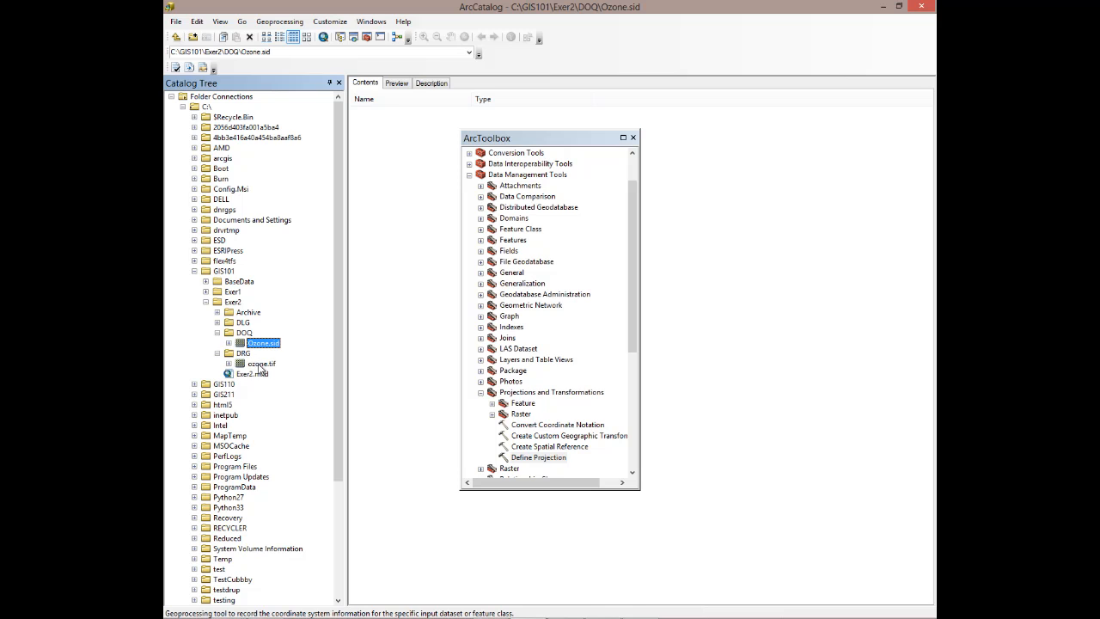
pyautogui.click(262, 365)
pyautogui.rightClick(262, 366)
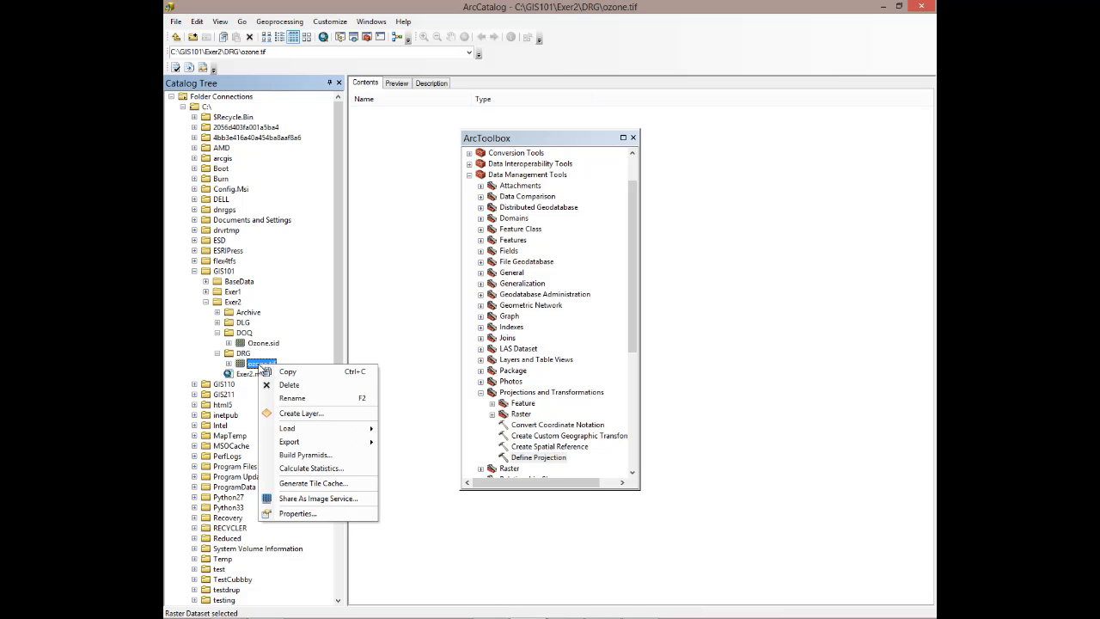
pyautogui.click(281, 514)
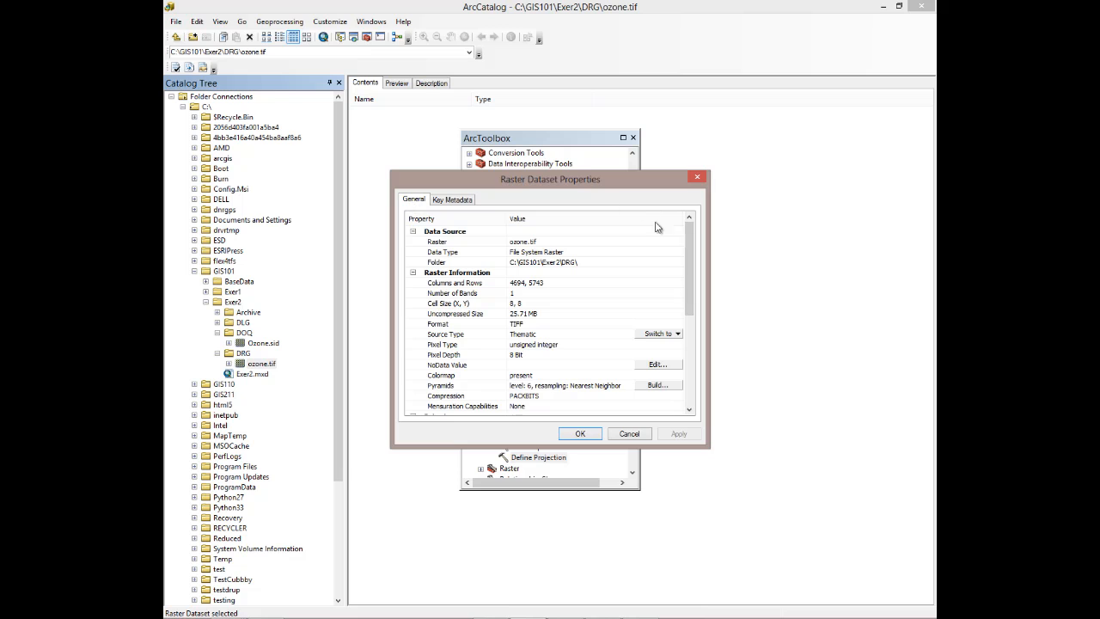
pyautogui.moveTo(688, 250); pyautogui.dragTo(692, 324)
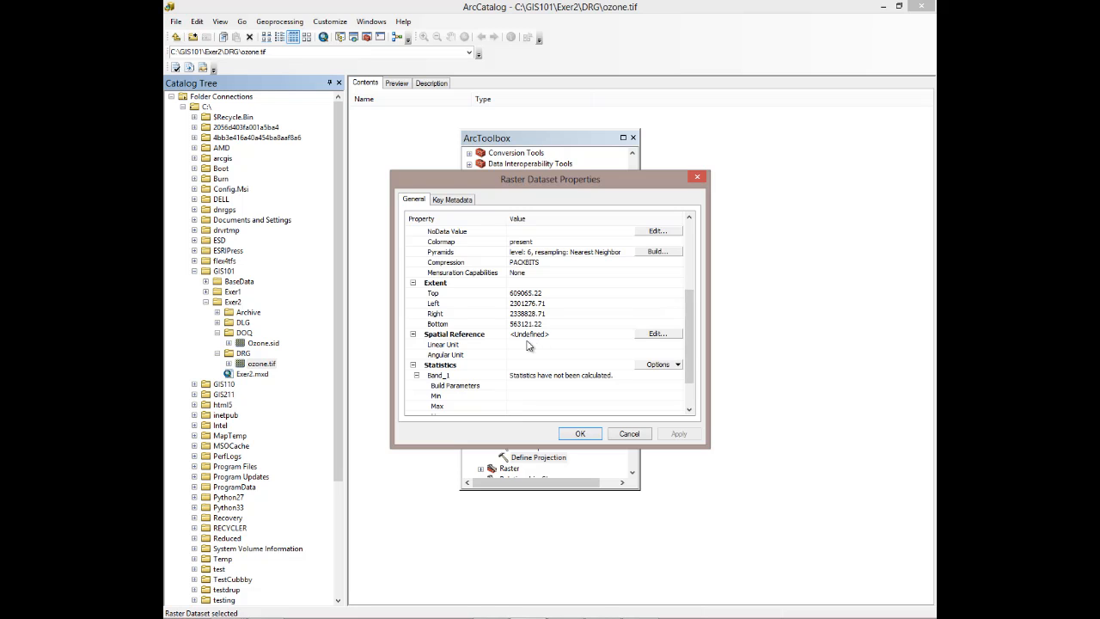
pyautogui.click(697, 177)
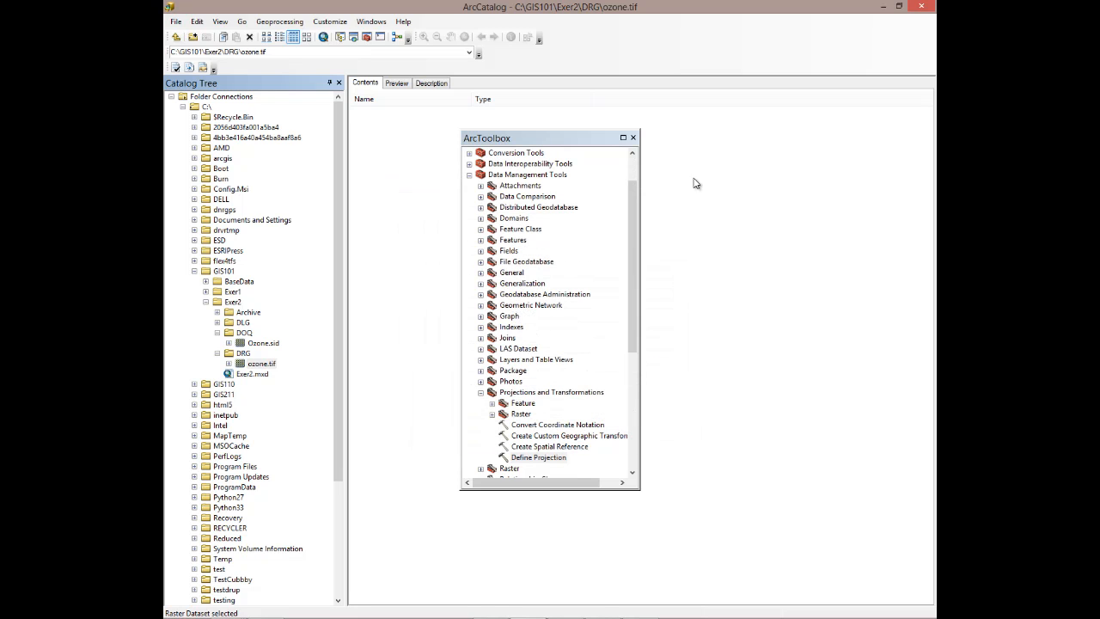
# Load DRG\ozone.tif into the Define Projection tool as the input dataset and open its coordinate system selection
pyautogui.doubleClick(527, 461)
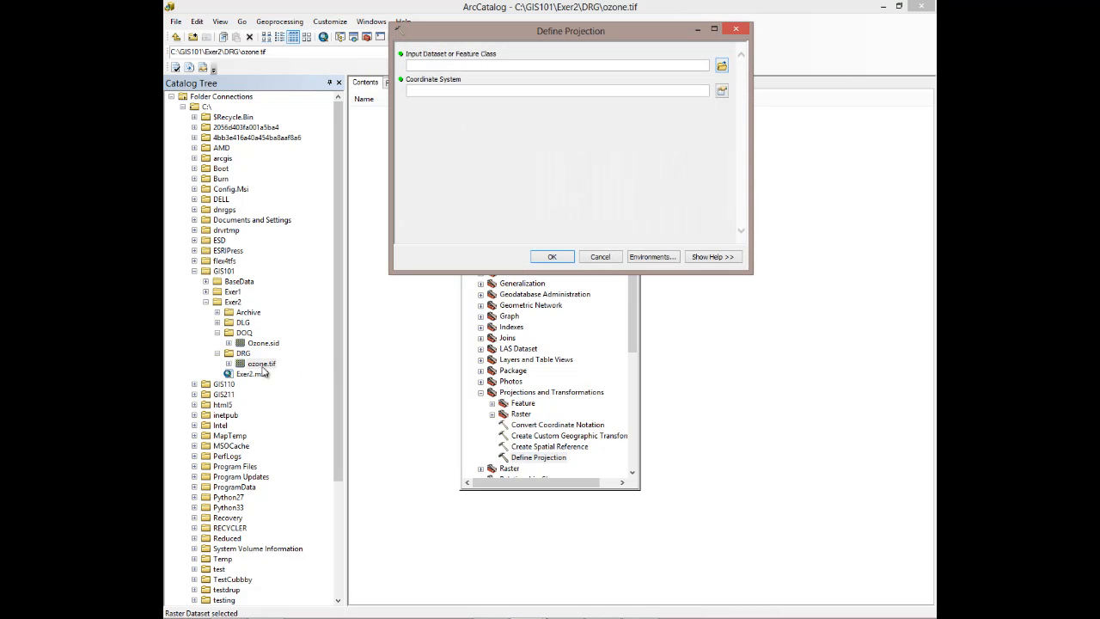
pyautogui.moveTo(261, 363); pyautogui.dragTo(450, 72)
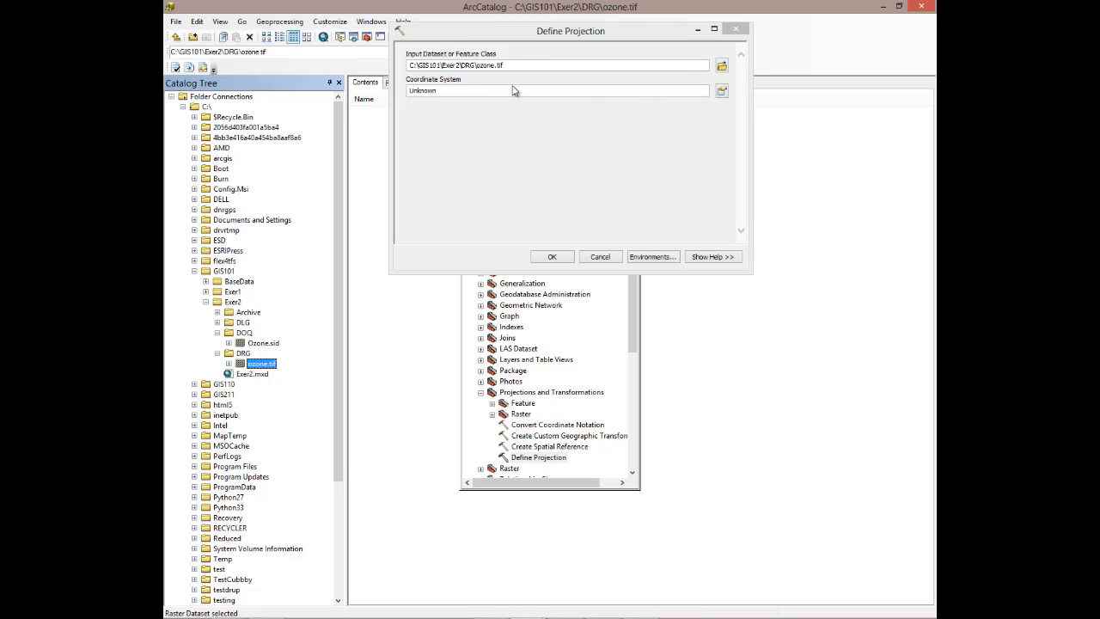
pyautogui.click(722, 92)
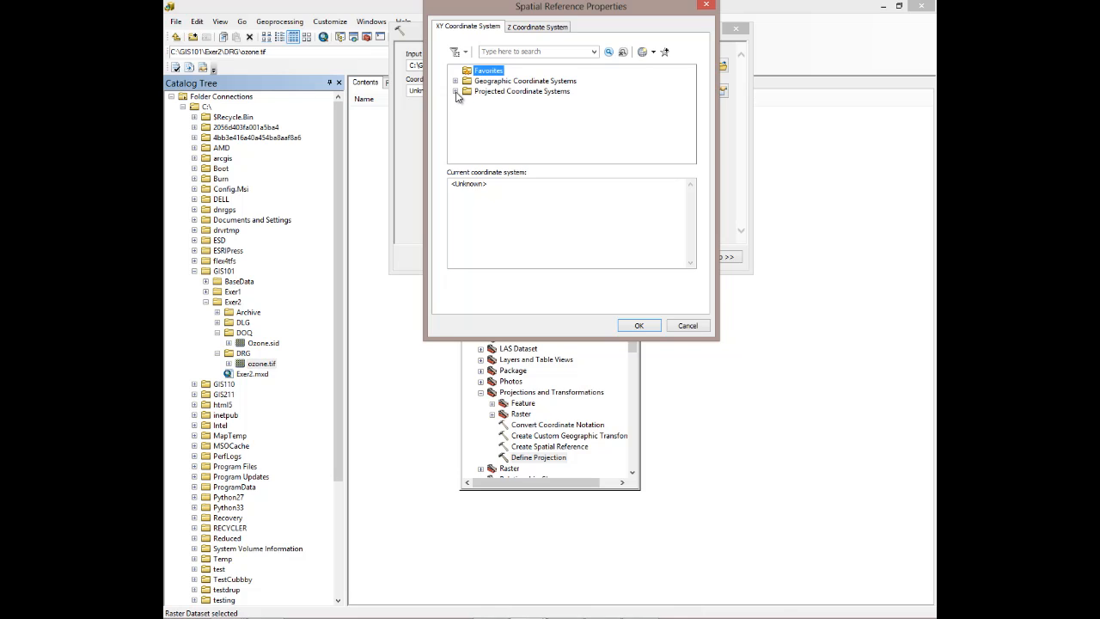
# Assign the State Plane system NAD 1983 StatePlane Tennessee FIPS 4100 (US Feet) to ozone.tif and run Define Projection
pyautogui.click(455, 91)
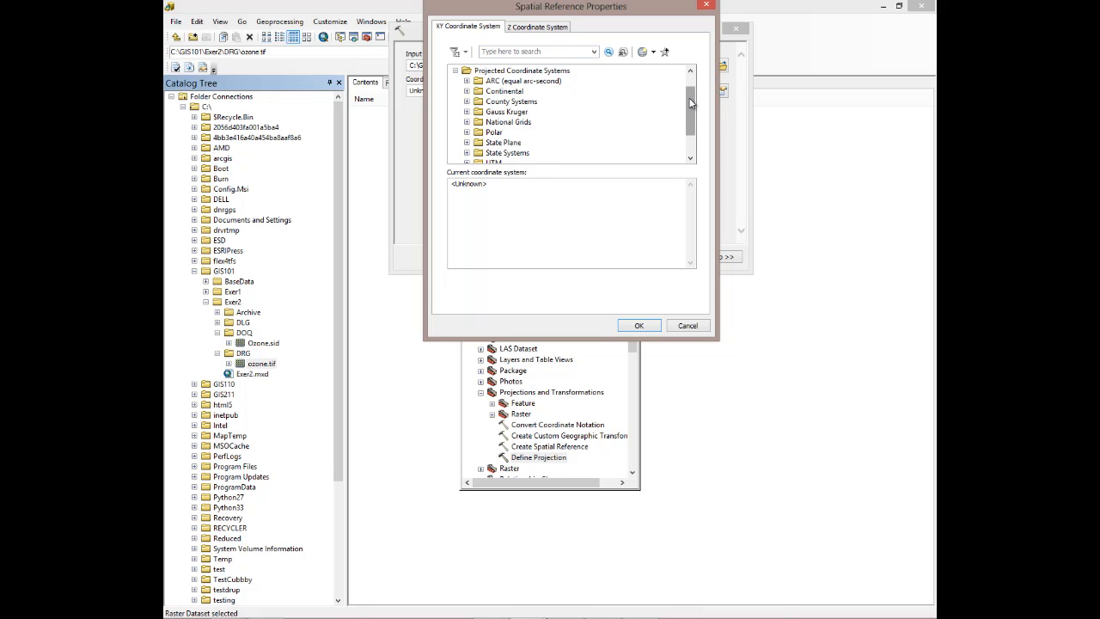
pyautogui.moveTo(692, 103)
pyautogui.mouseDown()
pyautogui.moveTo(688, 94)
pyautogui.moveTo(687, 105)
pyautogui.mouseUp()
pyautogui.moveTo(689, 100); pyautogui.dragTo(688, 106)
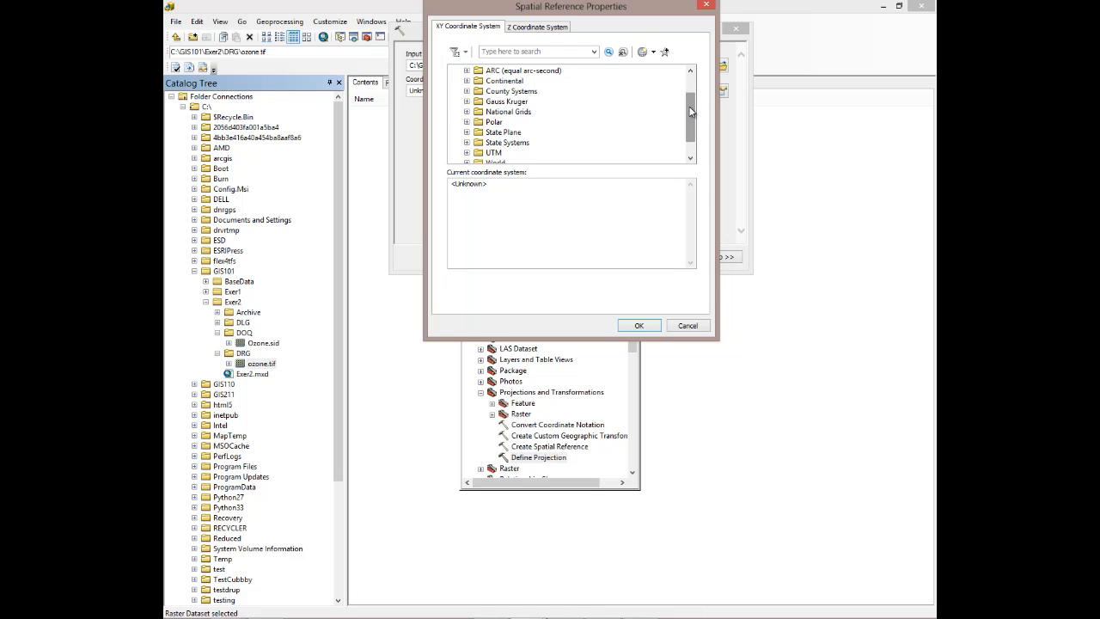
pyautogui.click(467, 133)
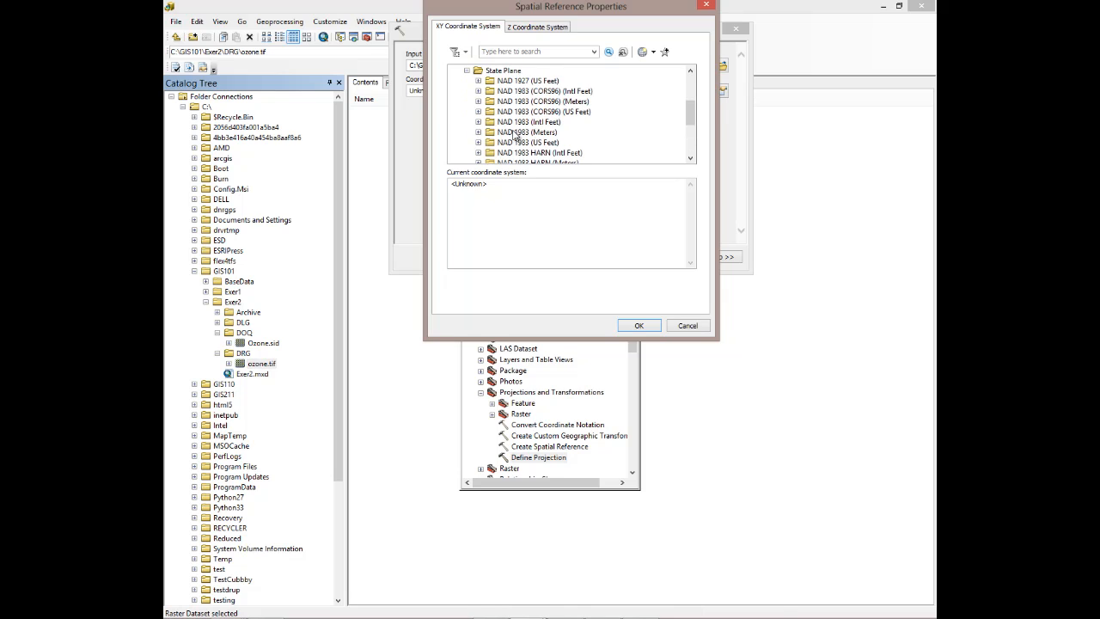
pyautogui.click(503, 143)
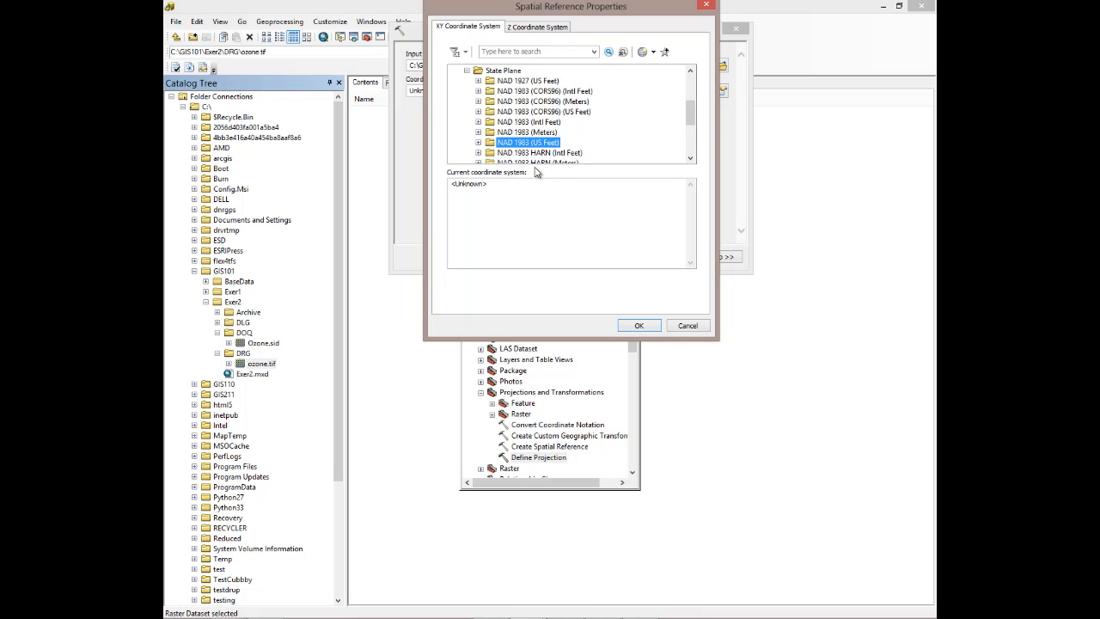
pyautogui.click(479, 142)
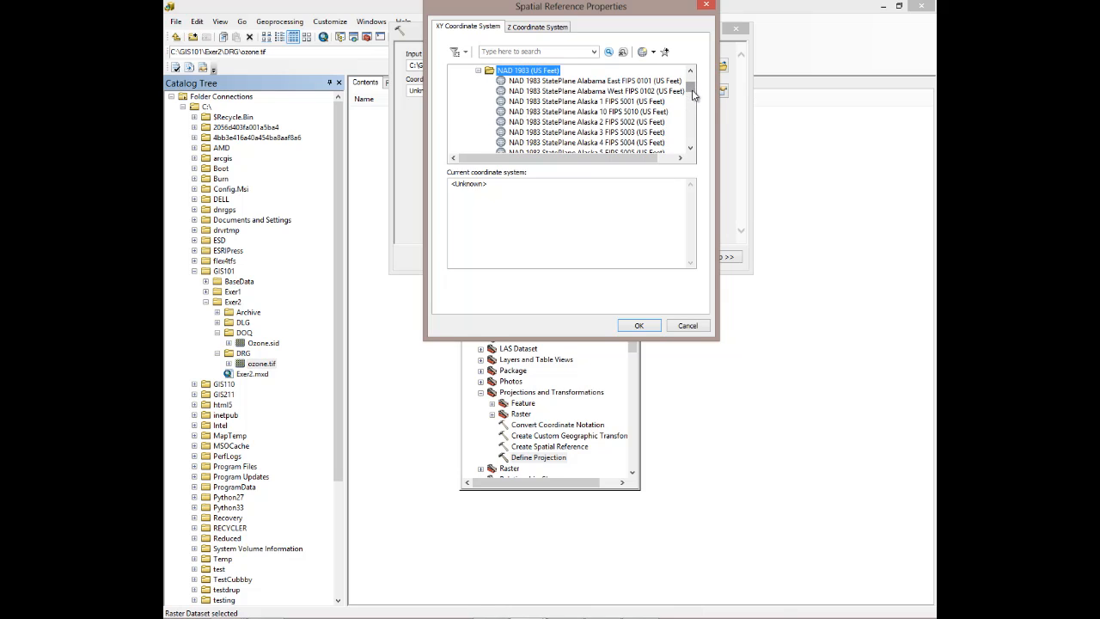
pyautogui.moveTo(692, 89); pyautogui.dragTo(693, 133)
pyautogui.click(595, 101)
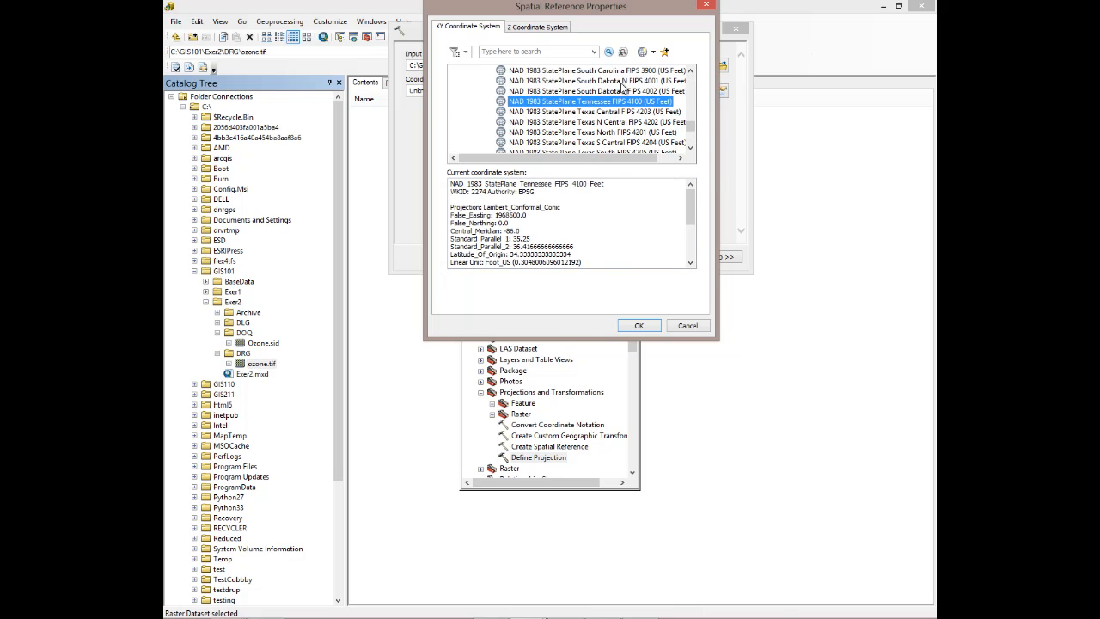
pyautogui.click(636, 325)
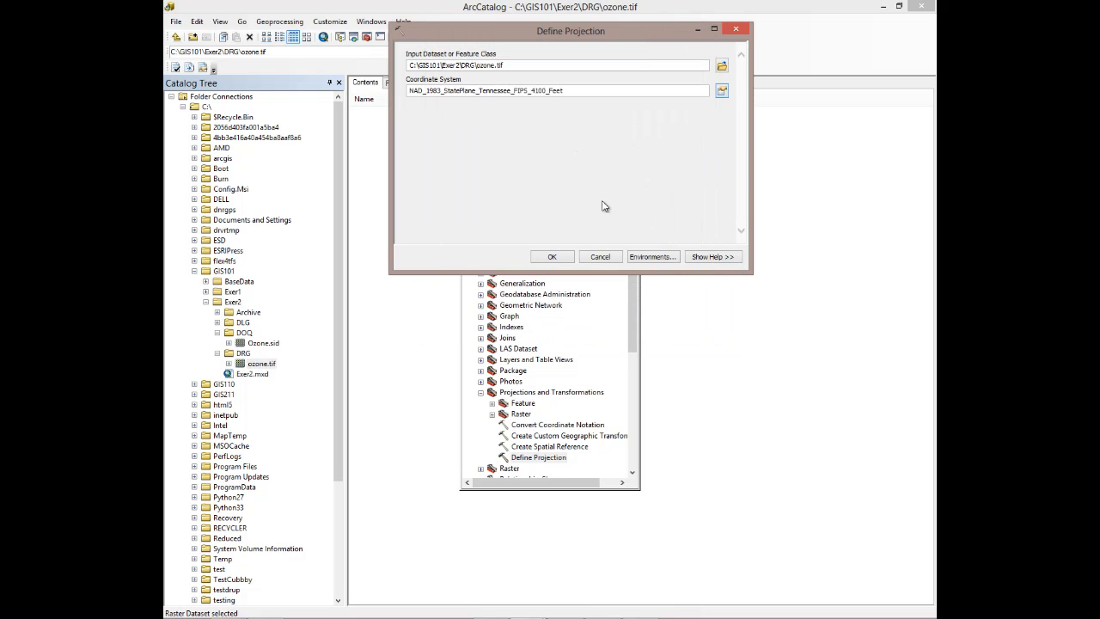
pyautogui.click(543, 256)
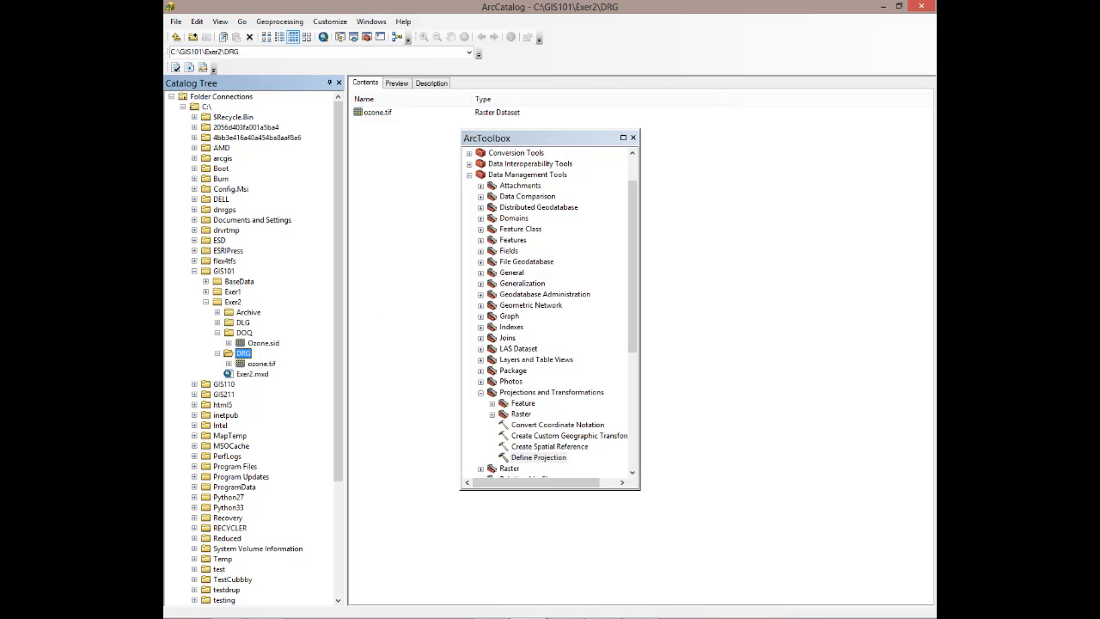
# Collapse the DRG and DOQ folders and expand the OZONE hydrography folder inside Exer2\DLG
pyautogui.moveTo(180, 617)
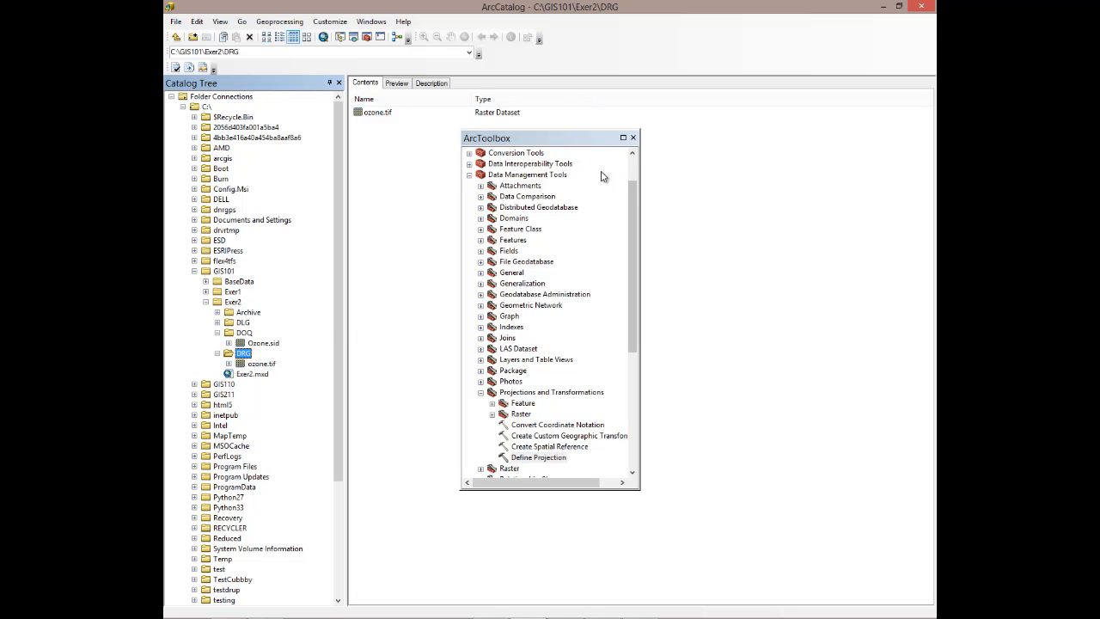
pyautogui.click(218, 354)
pyautogui.click(218, 334)
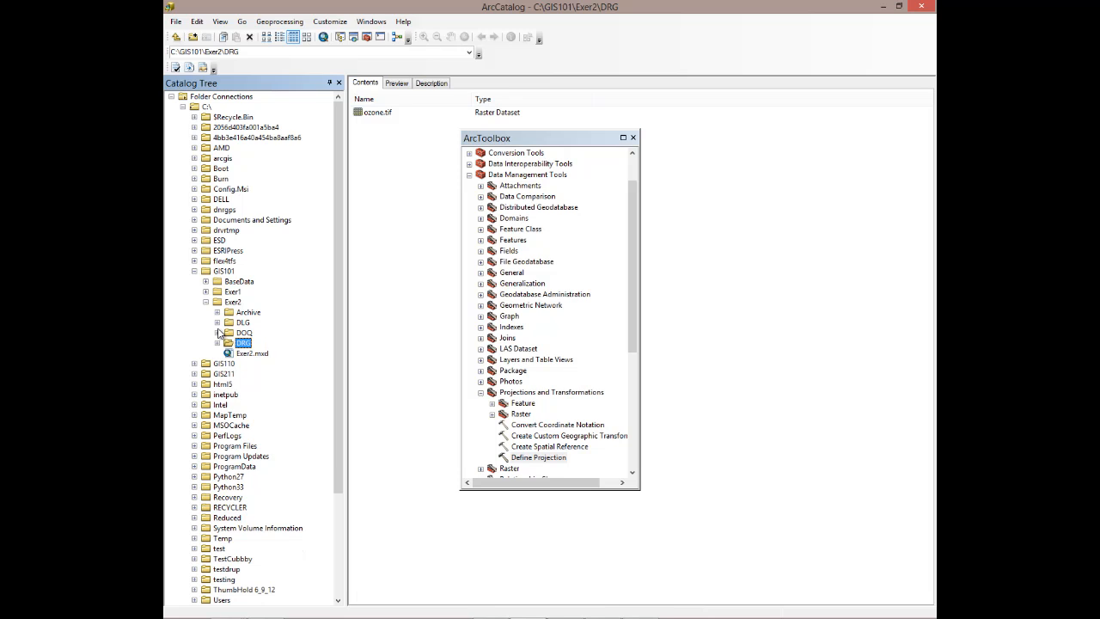
pyautogui.click(217, 322)
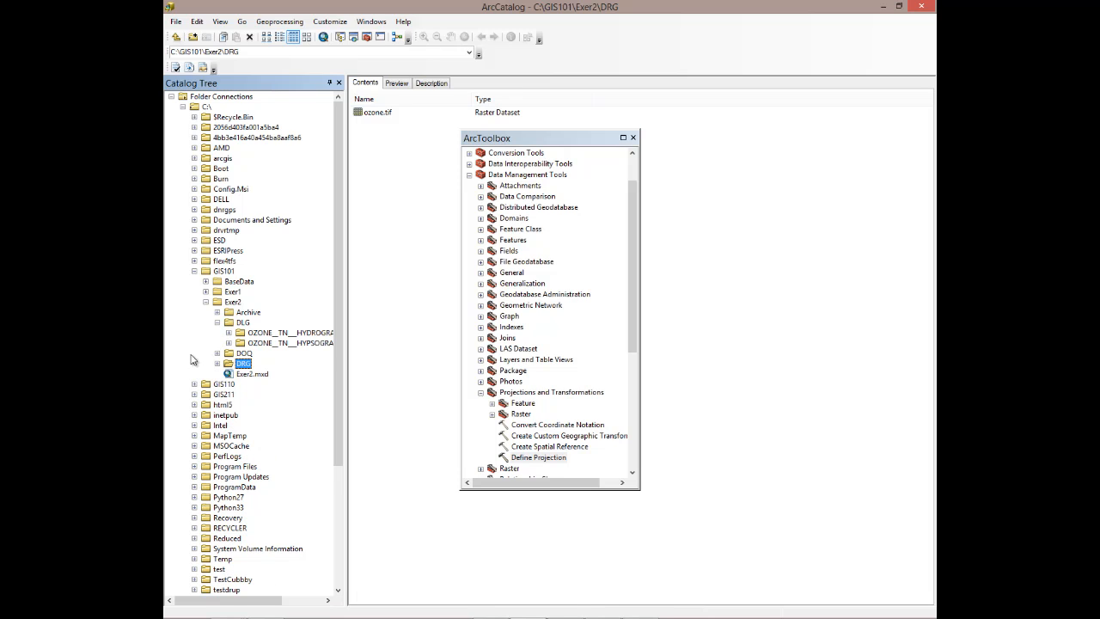
pyautogui.click(228, 333)
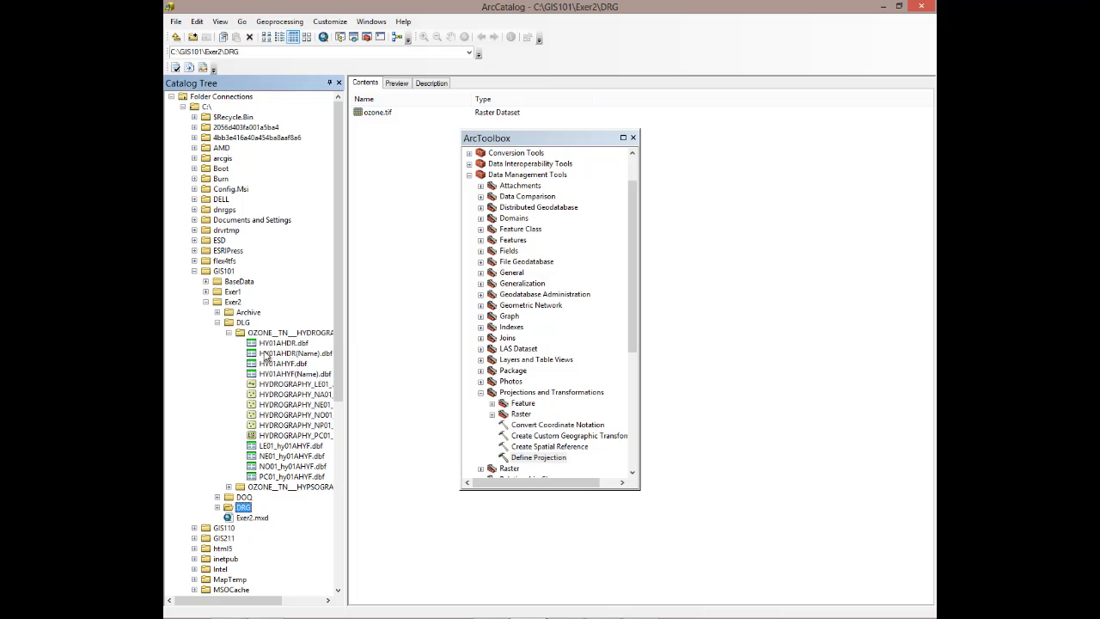
# Check the XY coordinate system of HYDROGRAPHY_LE01_.shp in its shapefile properties, and cancel without changes
pyautogui.click(296, 386)
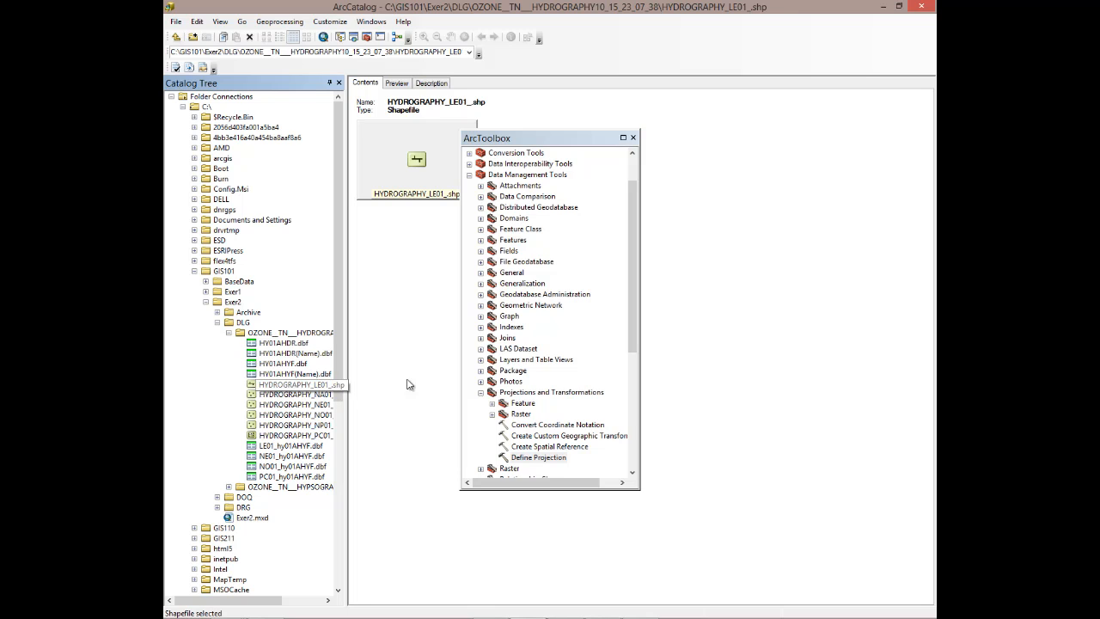
pyautogui.rightClick(291, 385)
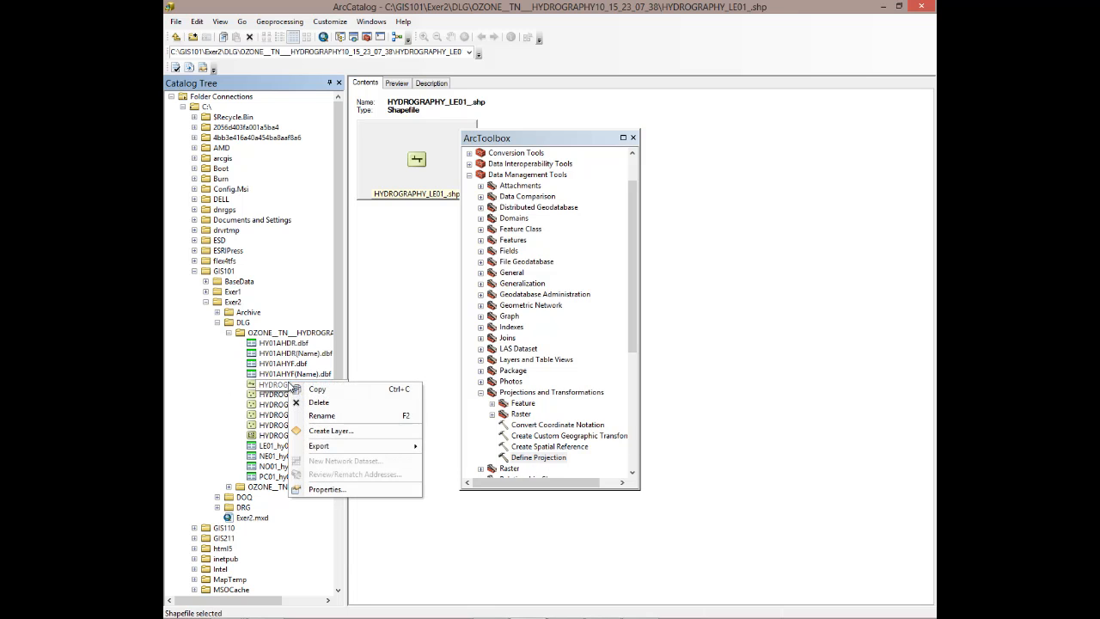
pyautogui.click(333, 489)
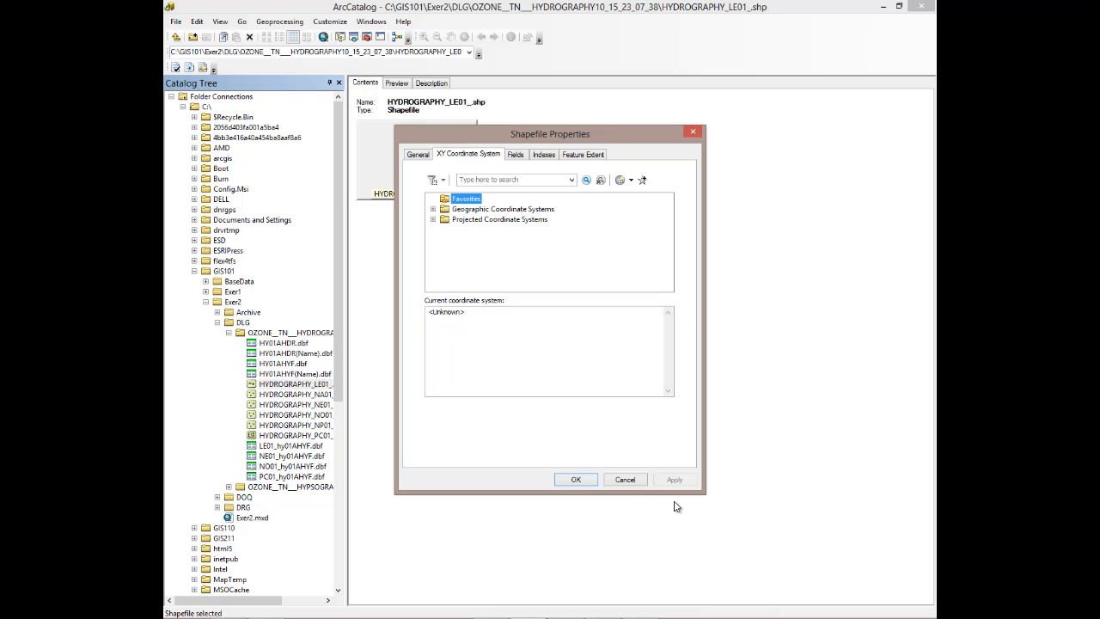
pyautogui.click(625, 480)
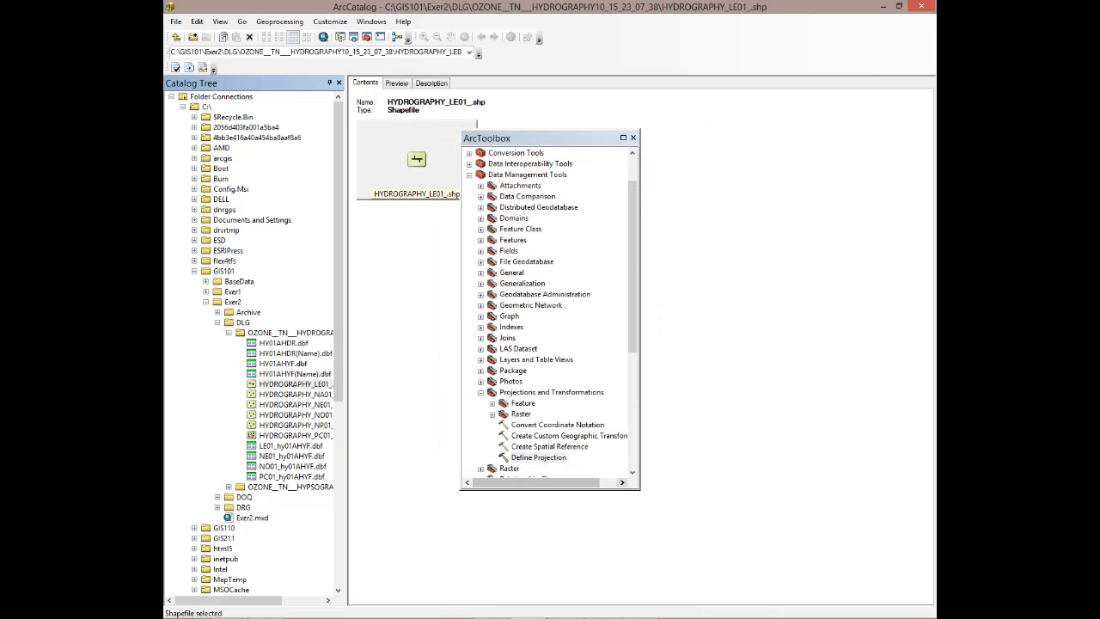
# Load HYDROGRAPHY_LE01_.shp into the Define Projection tool as the input and open its coordinate system selection
pyautogui.doubleClick(519, 461)
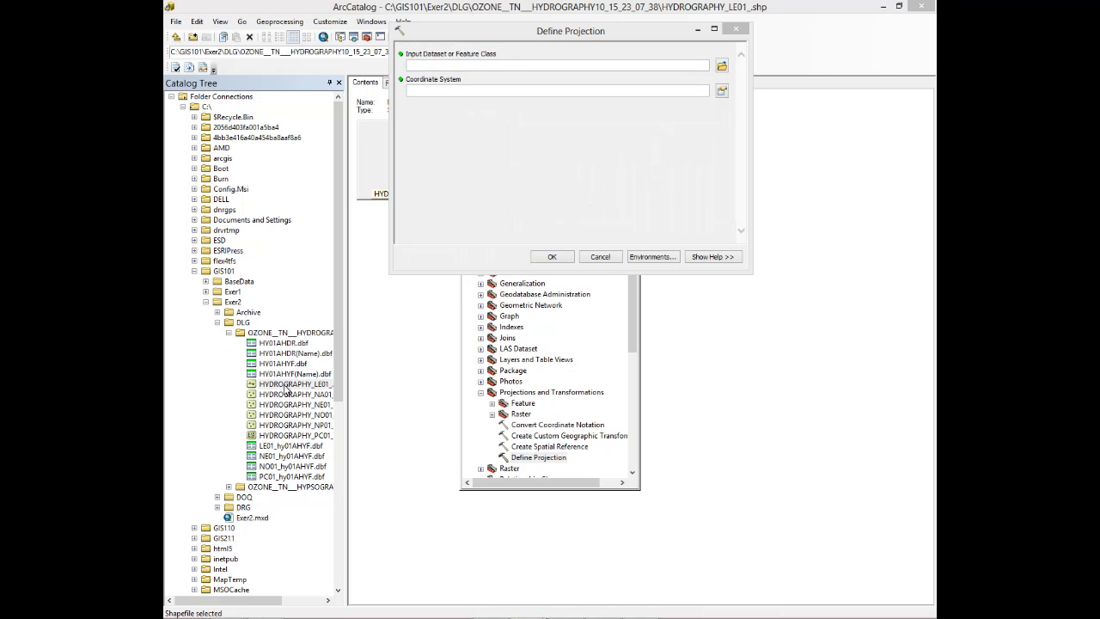
pyautogui.moveTo(286, 385); pyautogui.dragTo(437, 69)
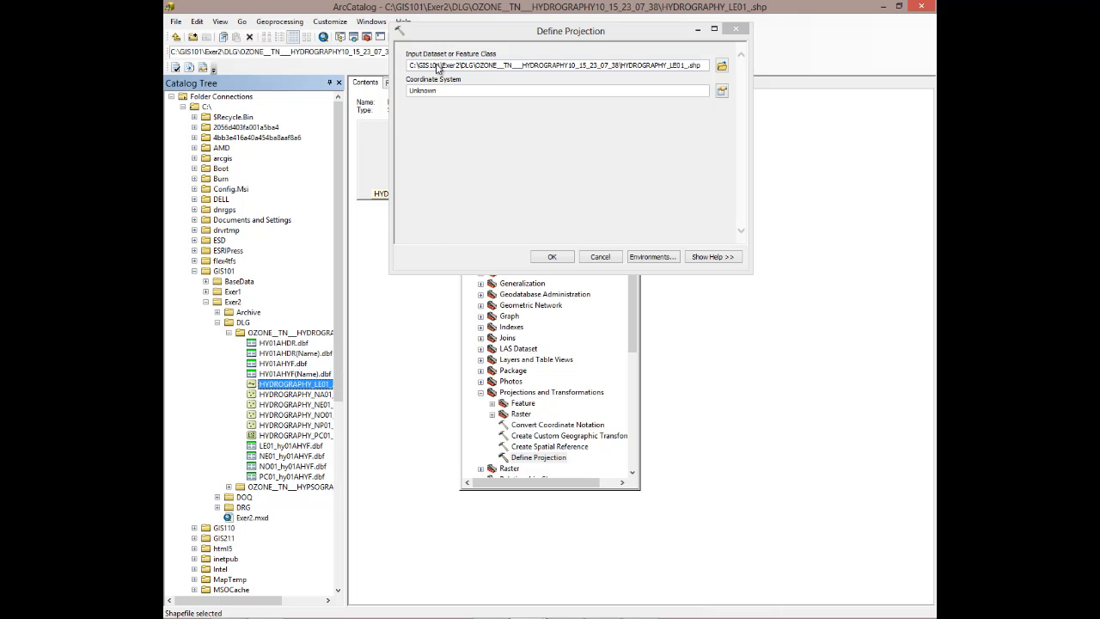
pyautogui.click(721, 91)
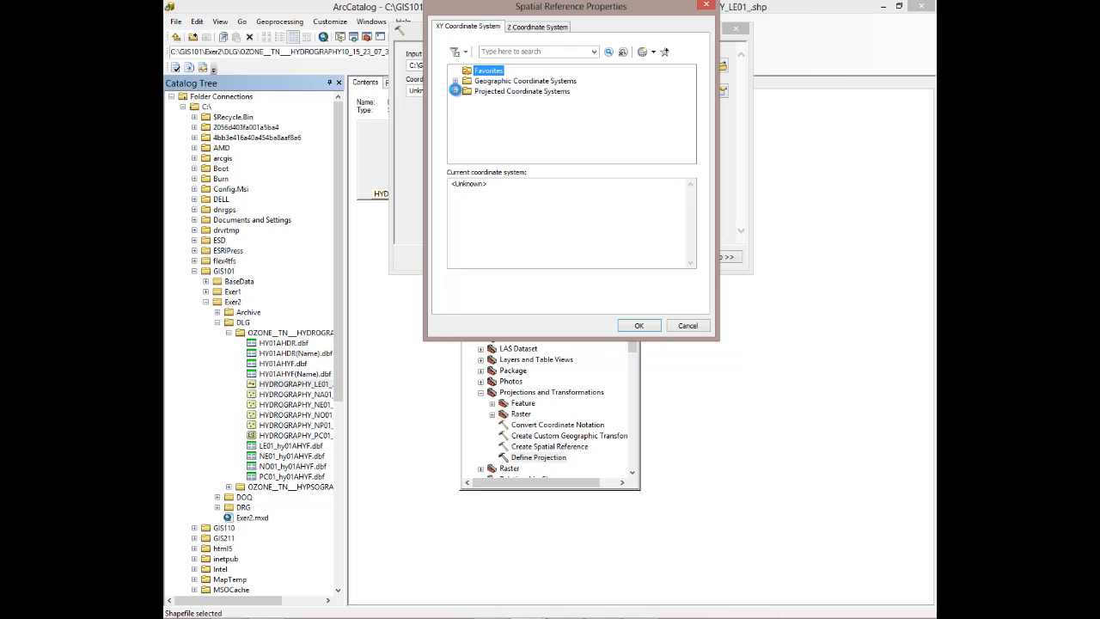
# Assign the projected coordinate system NAD 1927 UTM Zone 16N to HYDROGRAPHY_LE01_.shp and run Define Projection
pyautogui.click(455, 91)
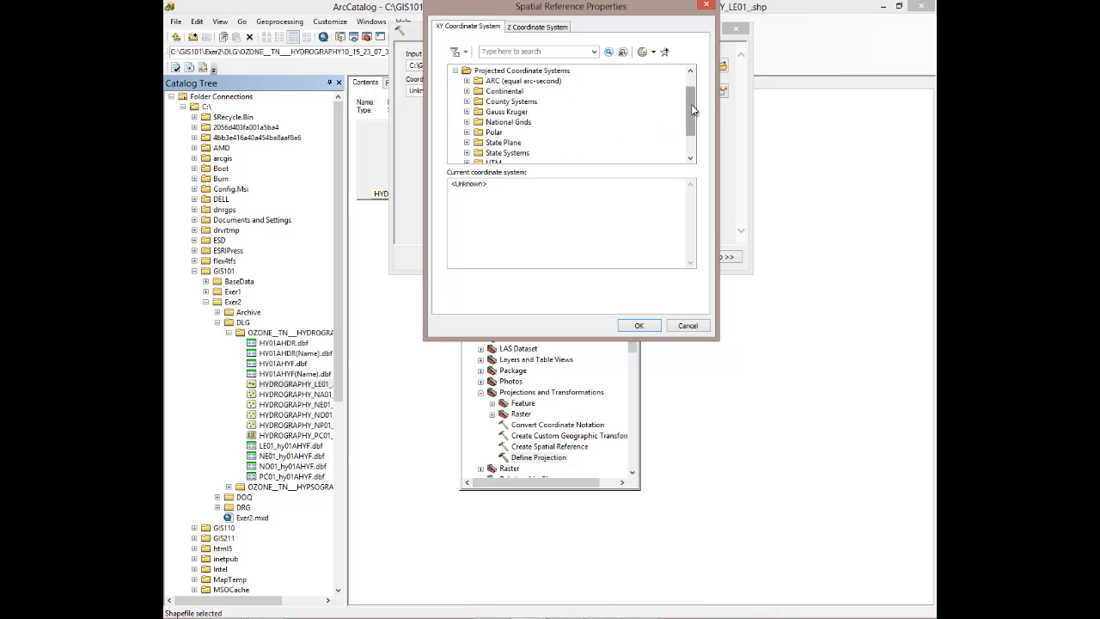
pyautogui.moveTo(691, 104); pyautogui.dragTo(693, 126)
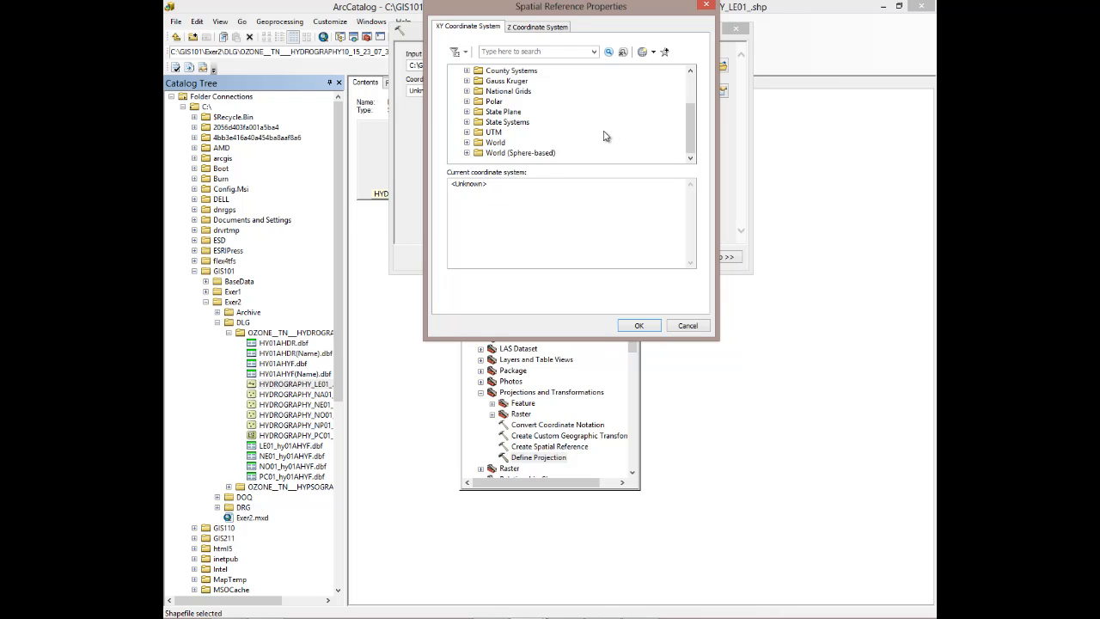
pyautogui.click(467, 133)
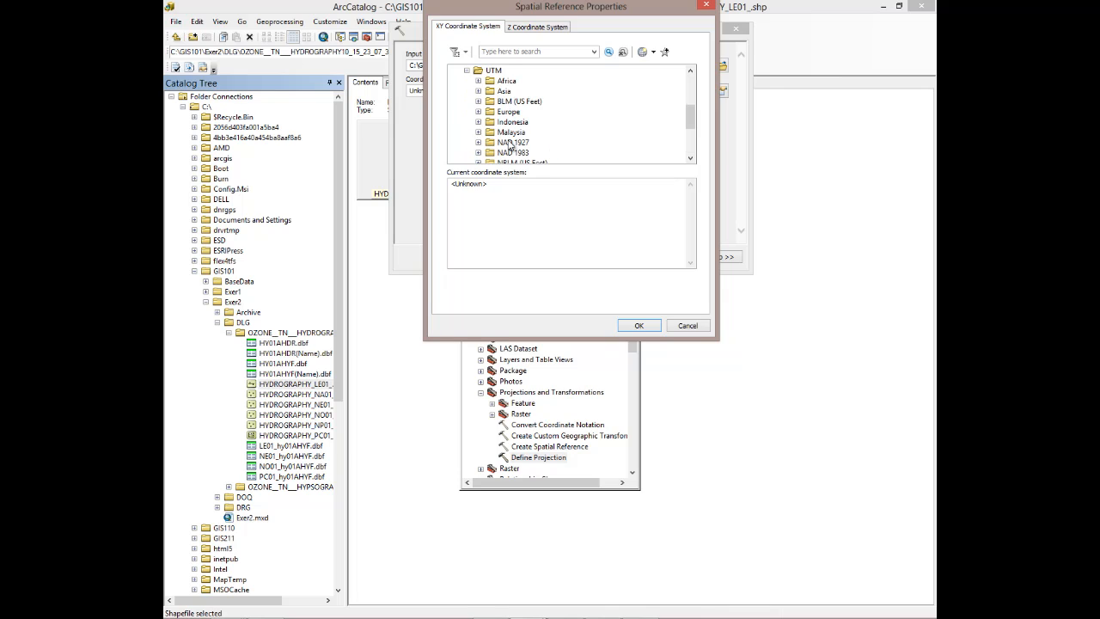
pyautogui.click(511, 143)
pyautogui.click(478, 143)
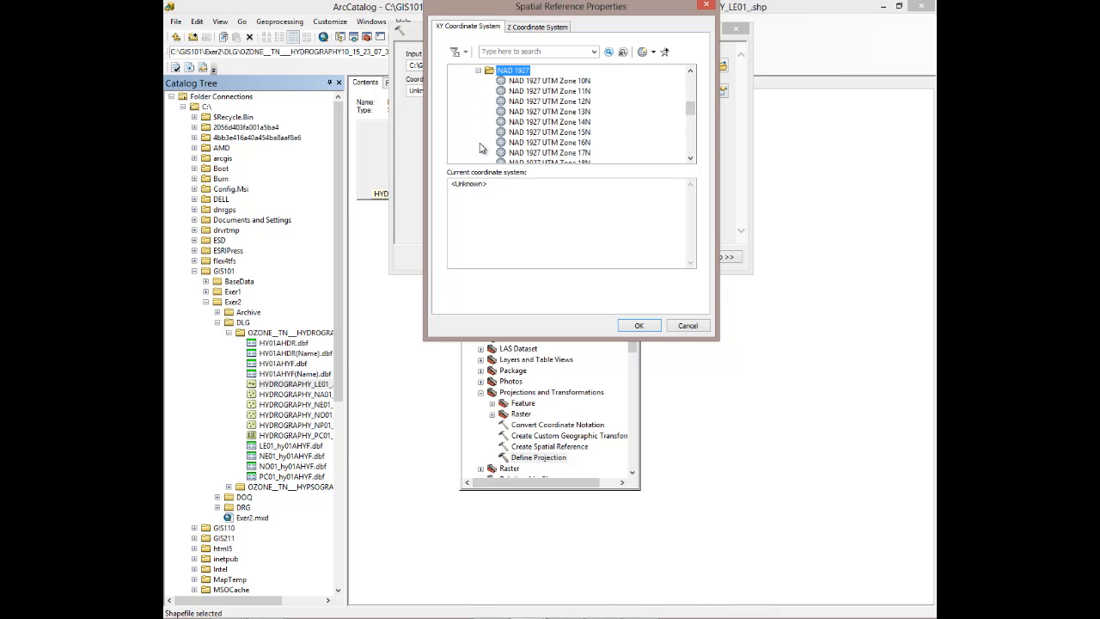
pyautogui.scroll(-1, 600, 113)
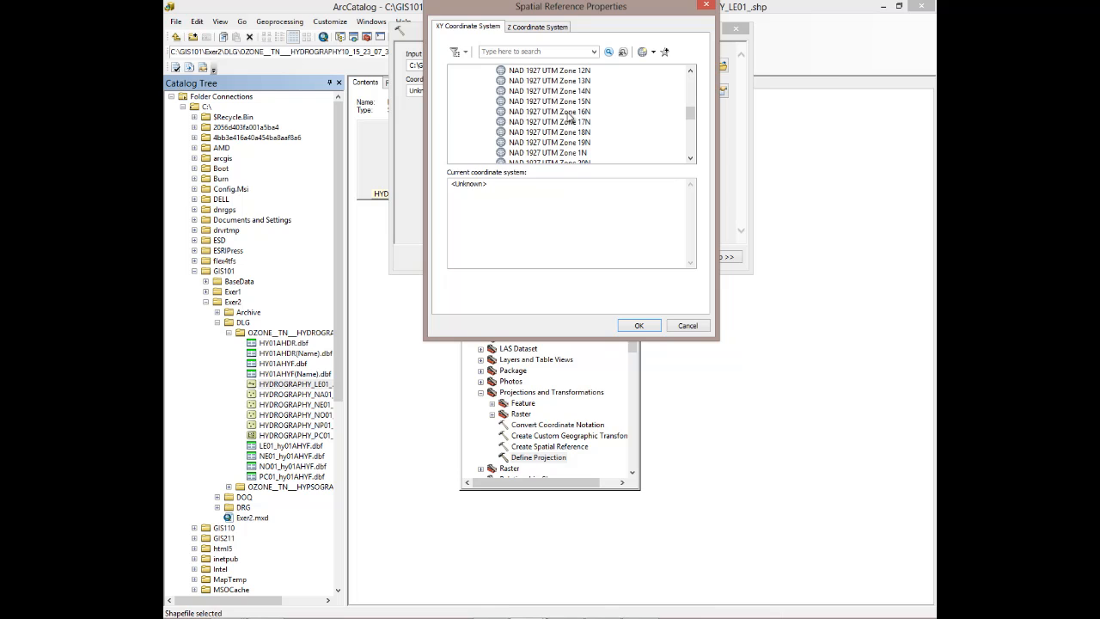
pyautogui.click(571, 112)
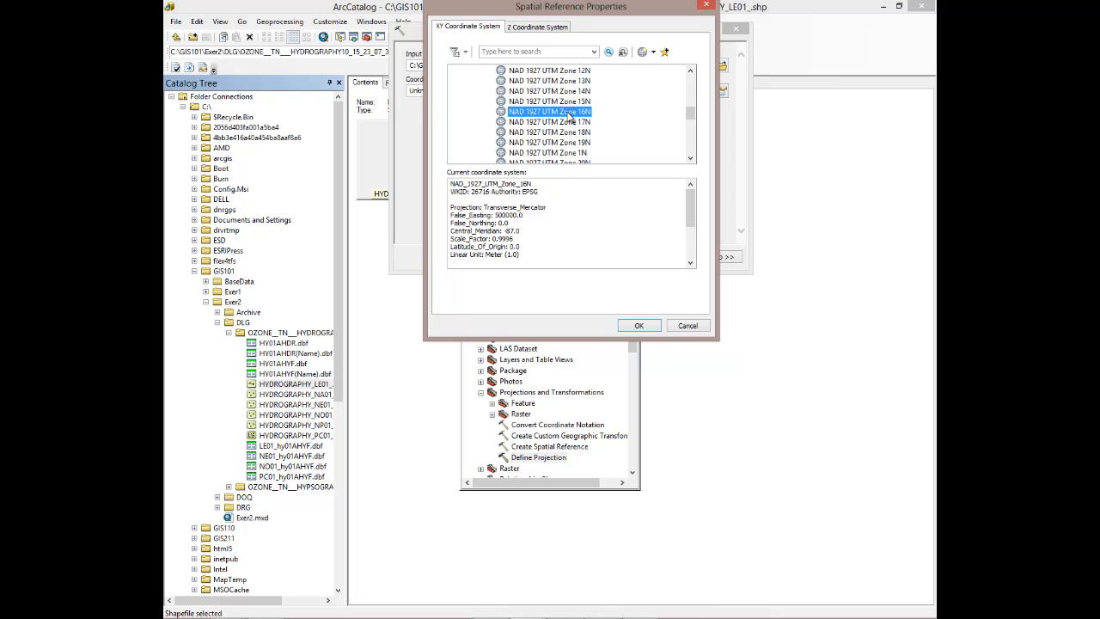
pyautogui.click(650, 325)
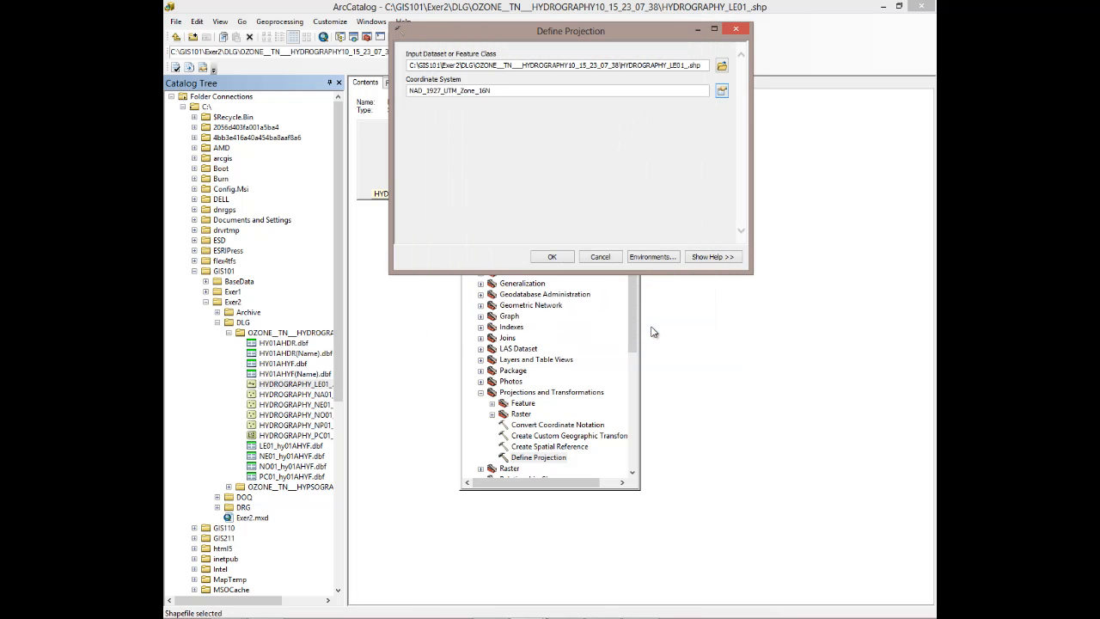
pyautogui.click(552, 258)
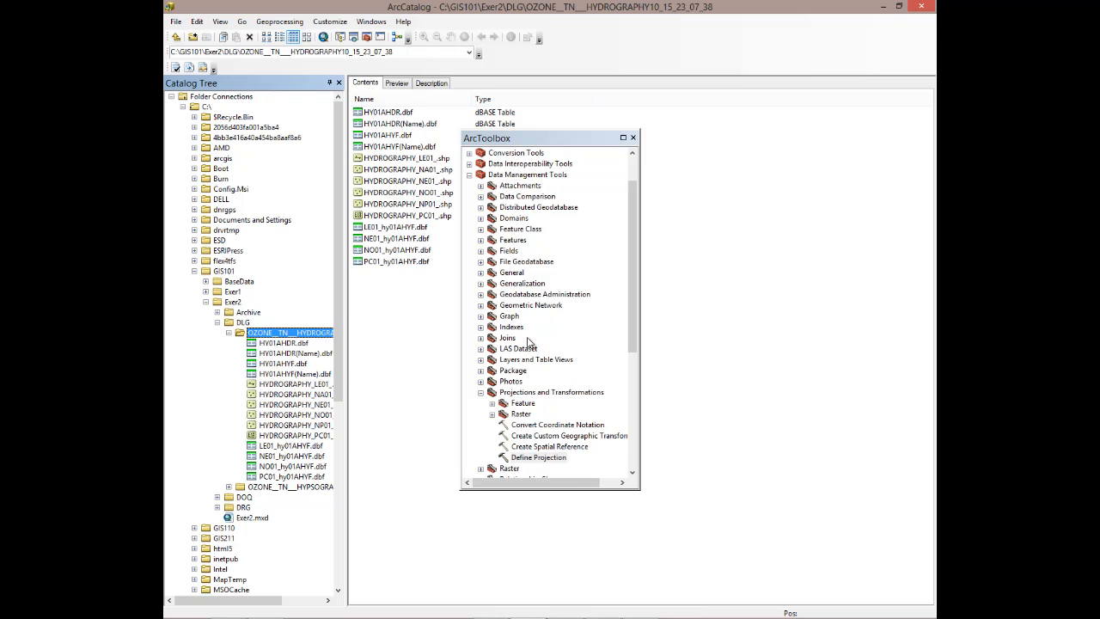
# Collapse the OZONE hydrography folder, expand the hypsography folder and open the shapefile properties of HYPSOGRAPHY_LE01_.shp
pyautogui.click(229, 333)
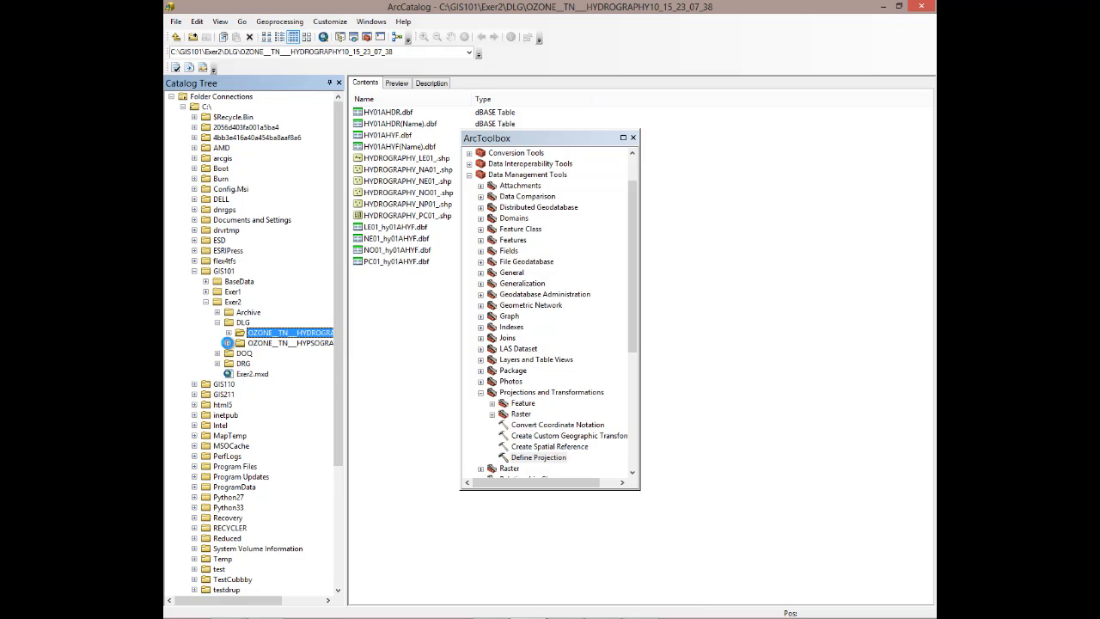
pyautogui.click(226, 343)
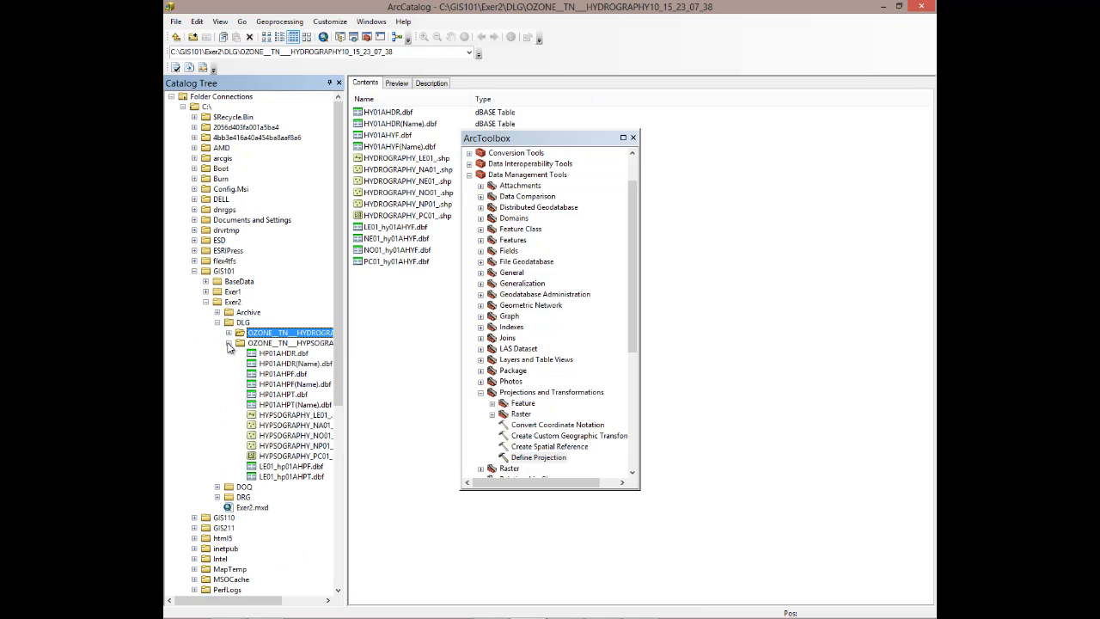
pyautogui.click(303, 416)
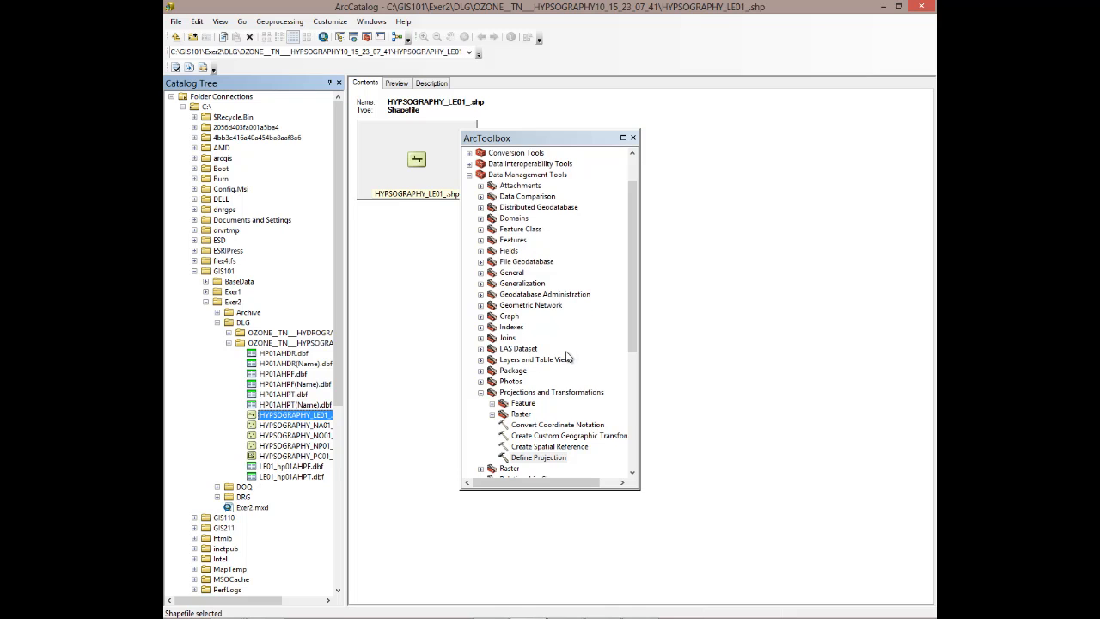
pyautogui.rightClick(265, 416)
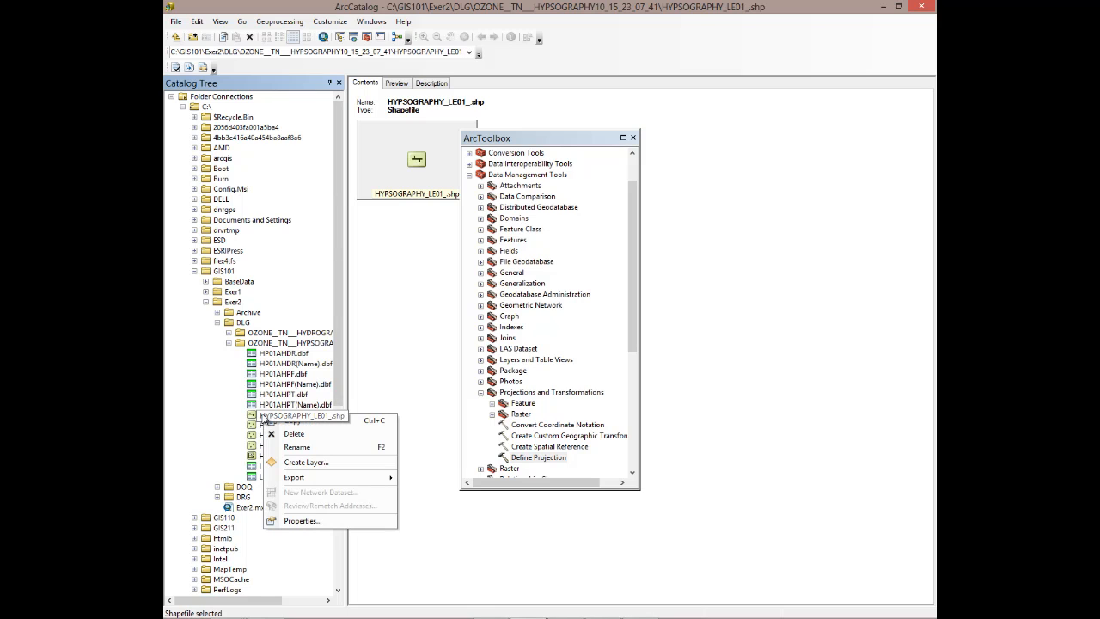
pyautogui.click(296, 521)
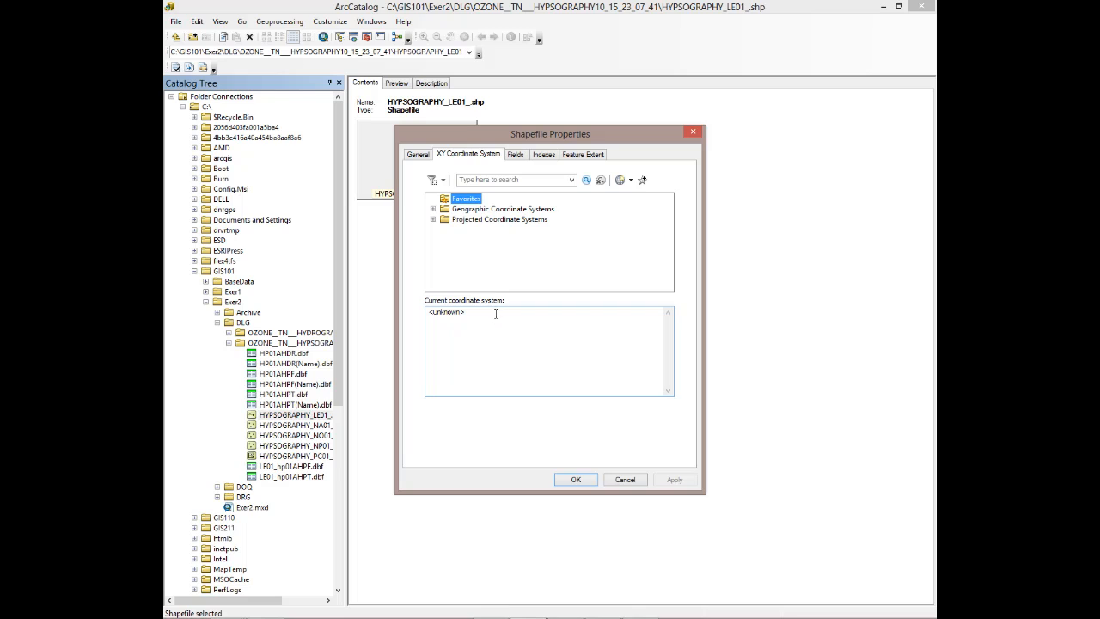
# Assign the projected coordinate system NAD 1927 UTM Zone 16N to HYPSOGRAPHY_LE01_.shp in its shapefile properties and apply it
pyautogui.click(433, 220)
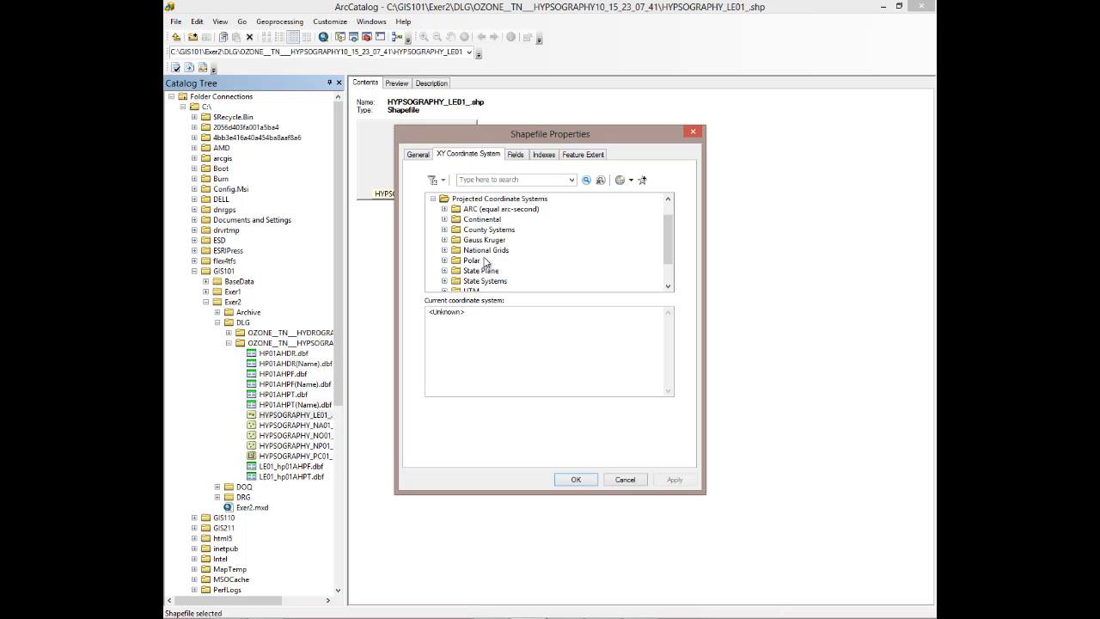
pyautogui.moveTo(668, 241); pyautogui.dragTo(668, 259)
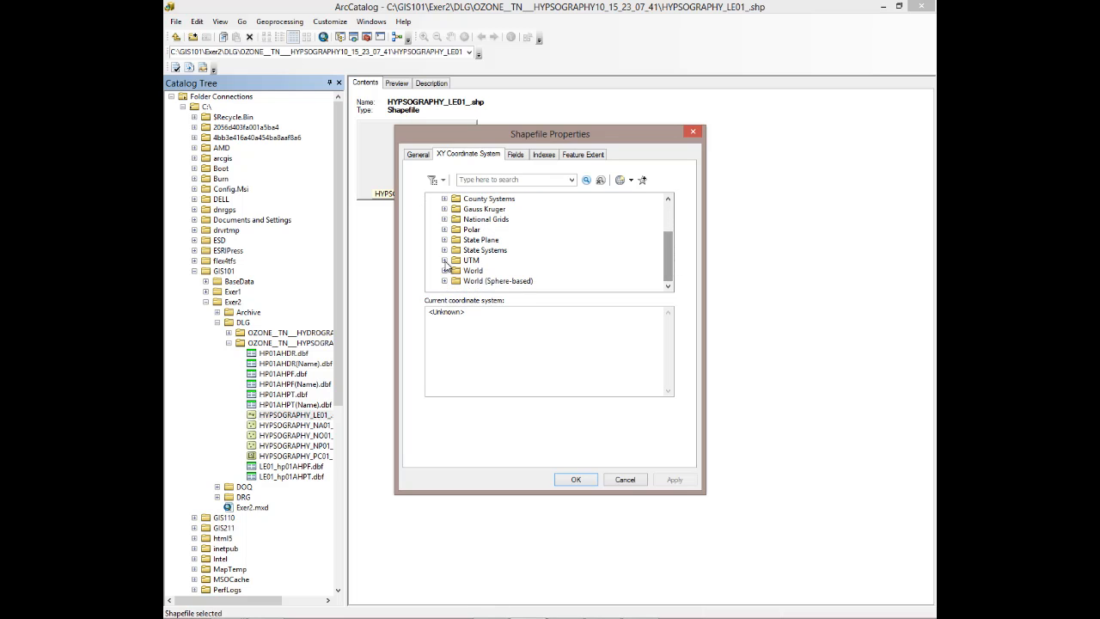
pyautogui.click(444, 260)
pyautogui.click(456, 271)
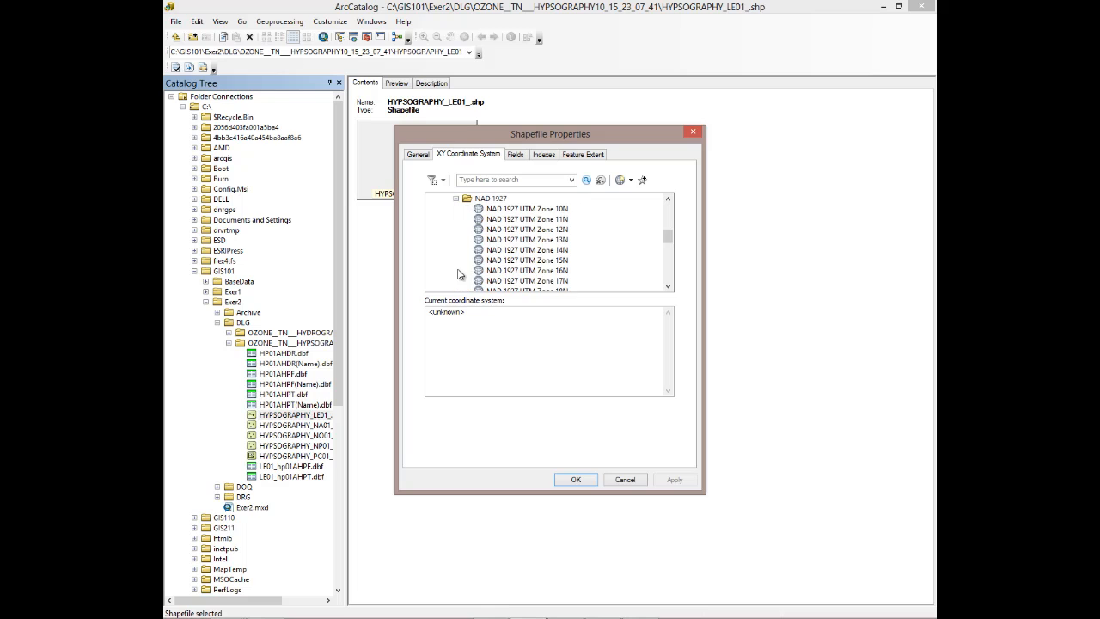
pyautogui.click(530, 271)
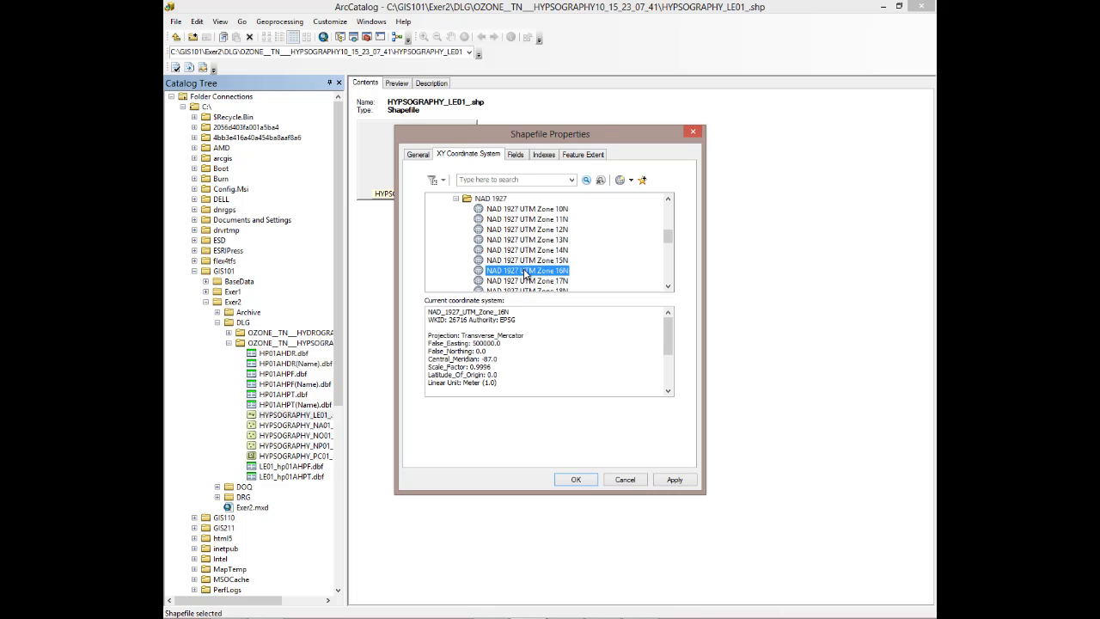
pyautogui.click(678, 481)
pyautogui.click(577, 480)
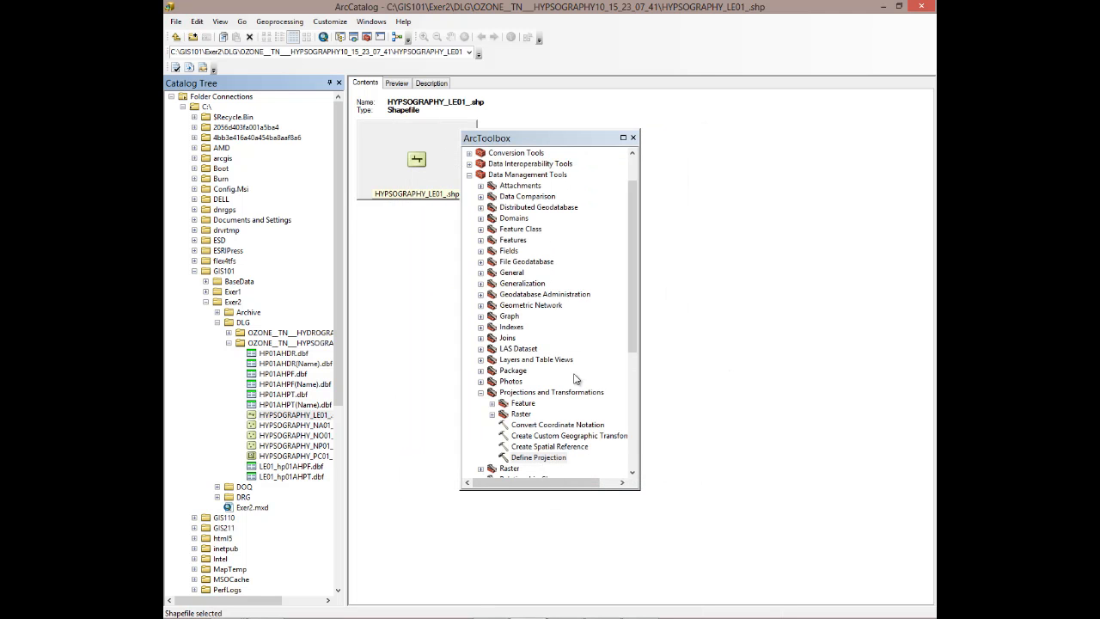
# Check the XY coordinate system of HYPSOGRAPHY_LE01_.shp in its properties, cancel without changes and collapse the hypsography folder
pyautogui.rightClick(287, 418)
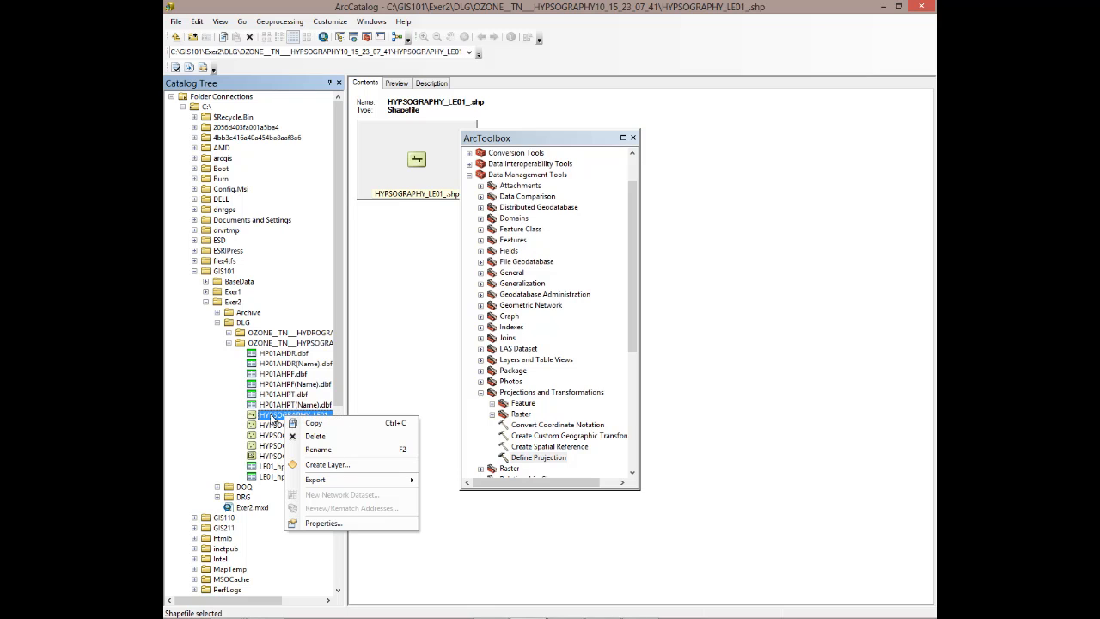
pyautogui.click(319, 523)
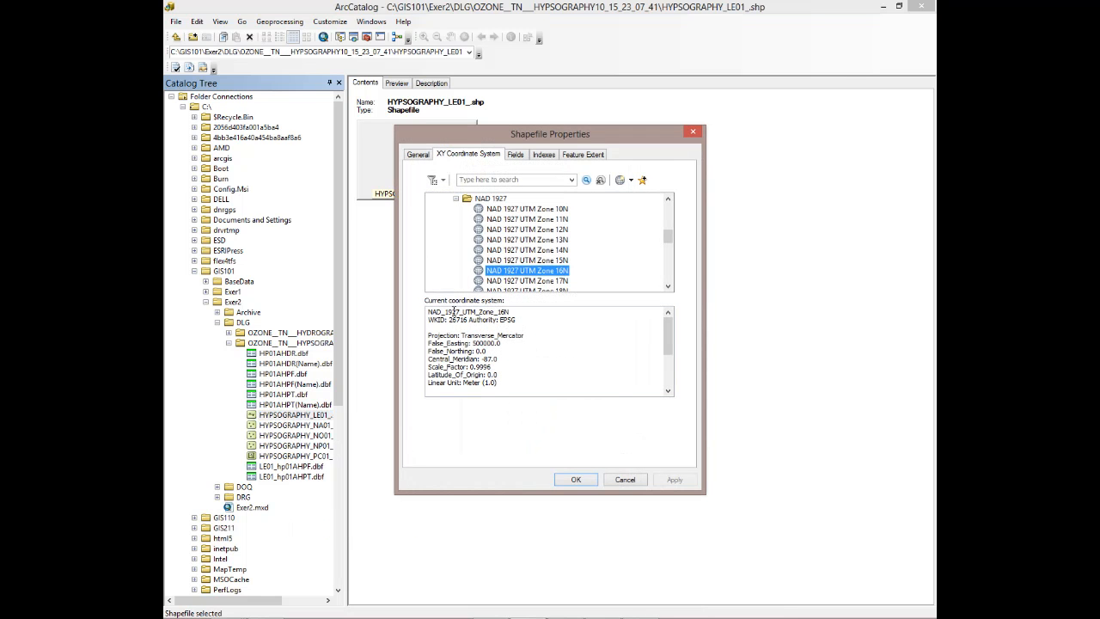
pyautogui.click(625, 480)
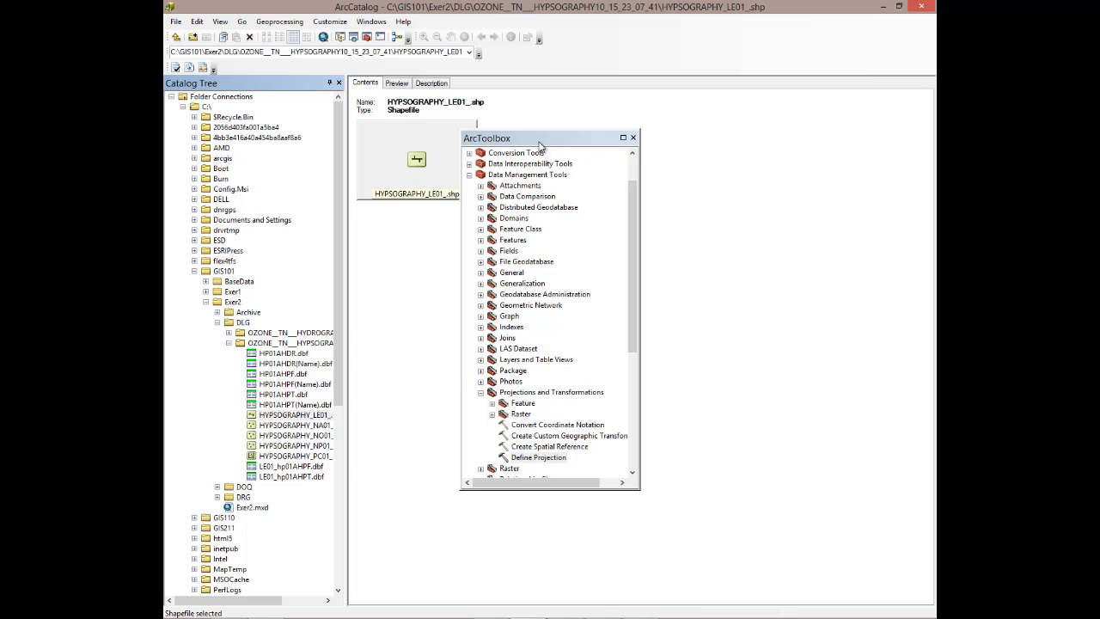
pyautogui.moveTo(288, 415); pyautogui.dragTo(266, 438)
pyautogui.click(228, 345)
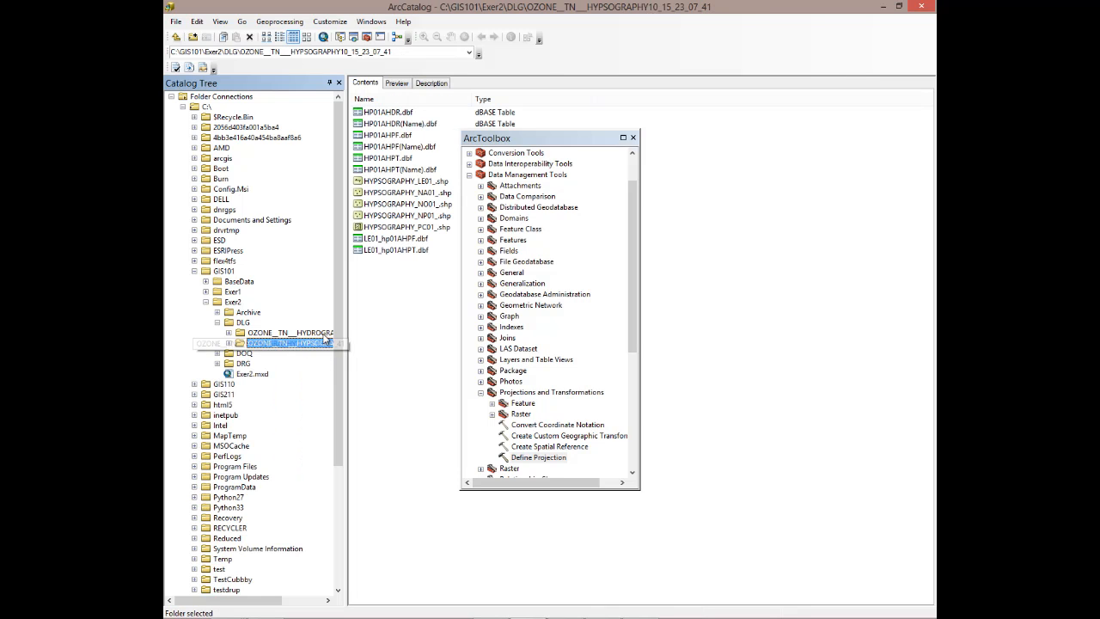
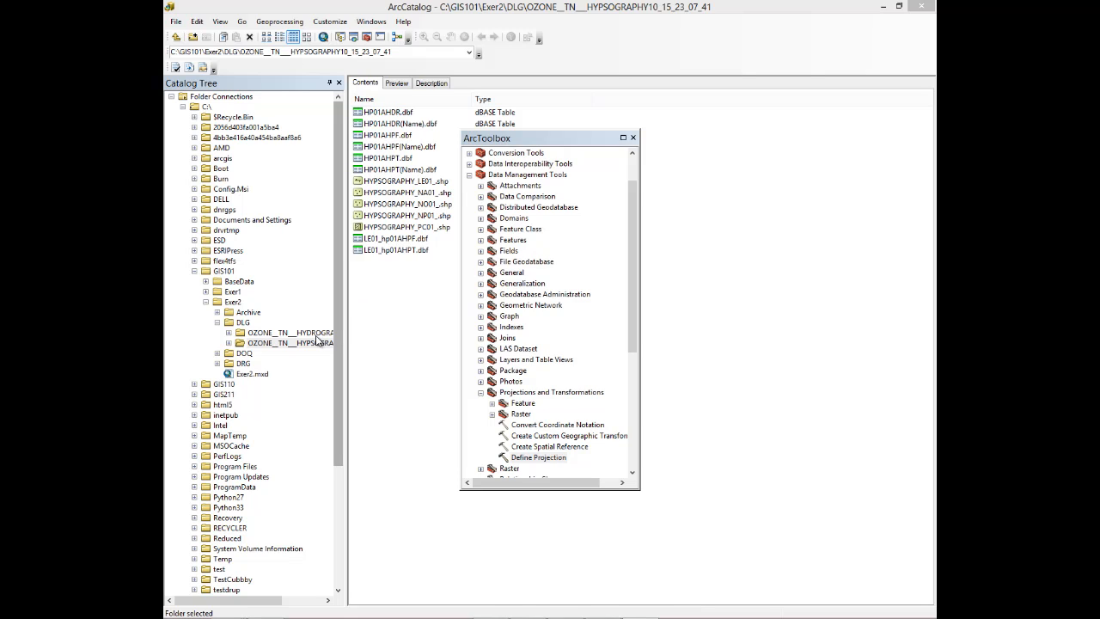
# Start the Project tool for features and load HYDROGRAPHY_LE01_.shp from the OZONE hydrography folder as the input dataset
pyautogui.click(229, 333)
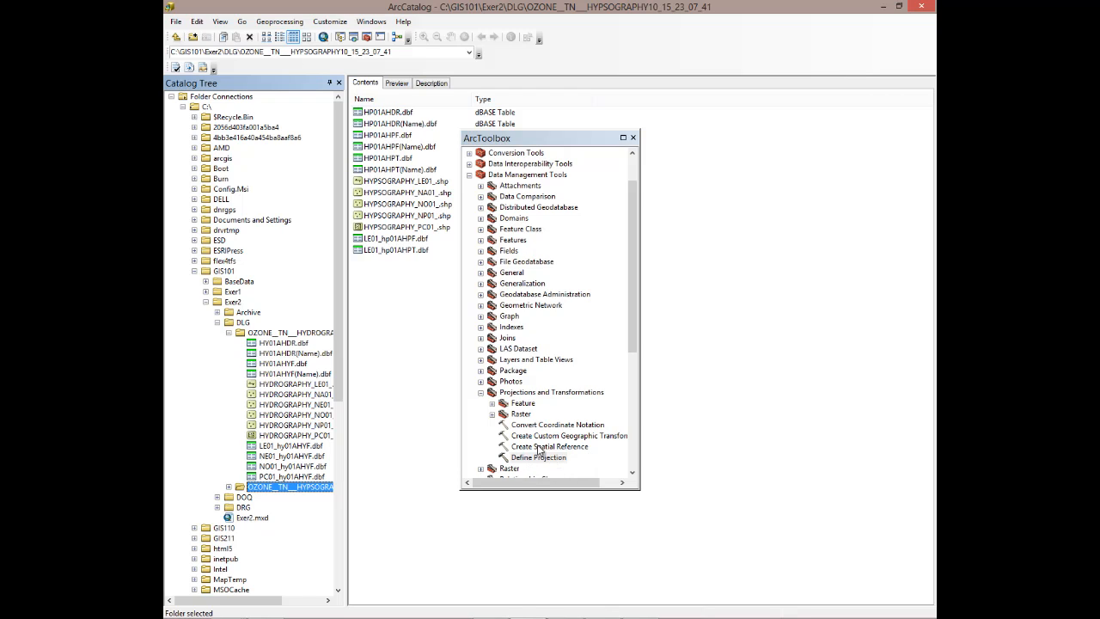
pyautogui.click(492, 405)
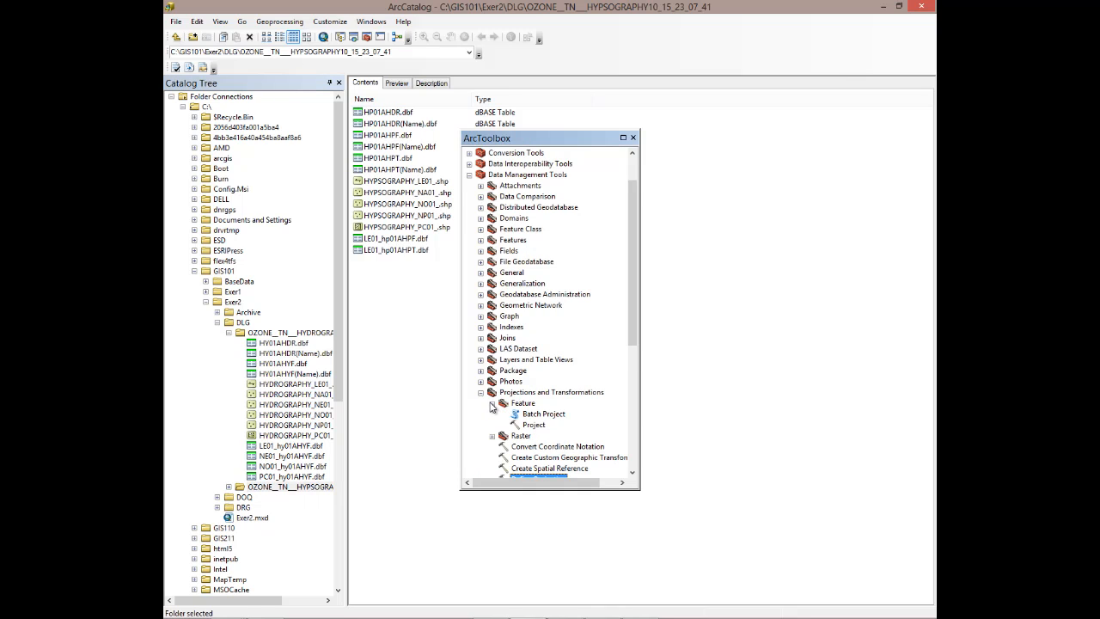
pyautogui.click(533, 426)
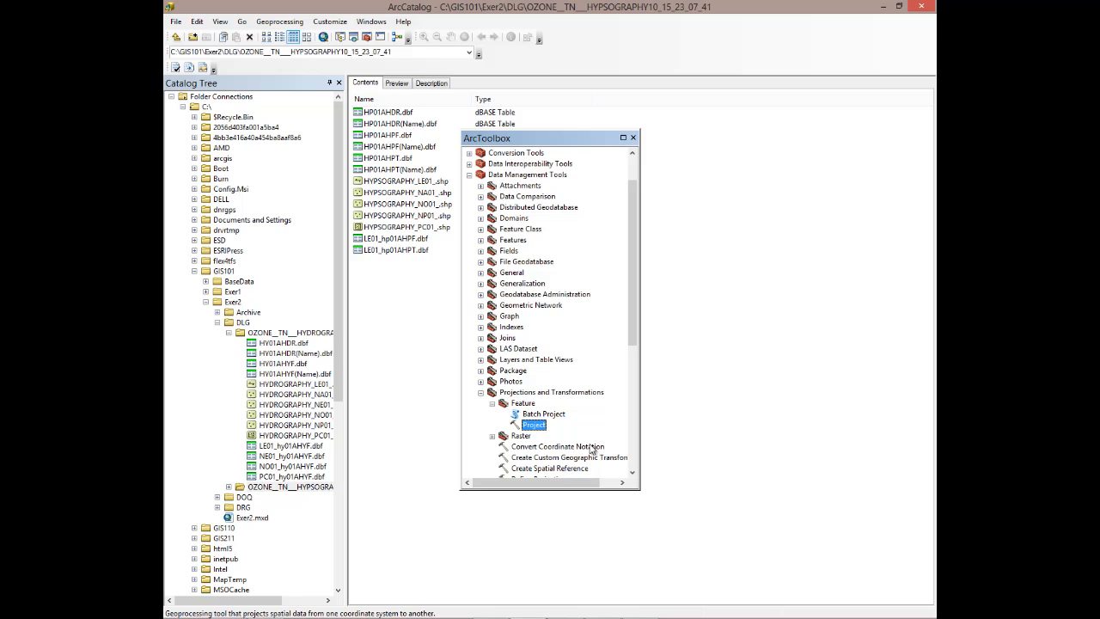
pyautogui.doubleClick(529, 426)
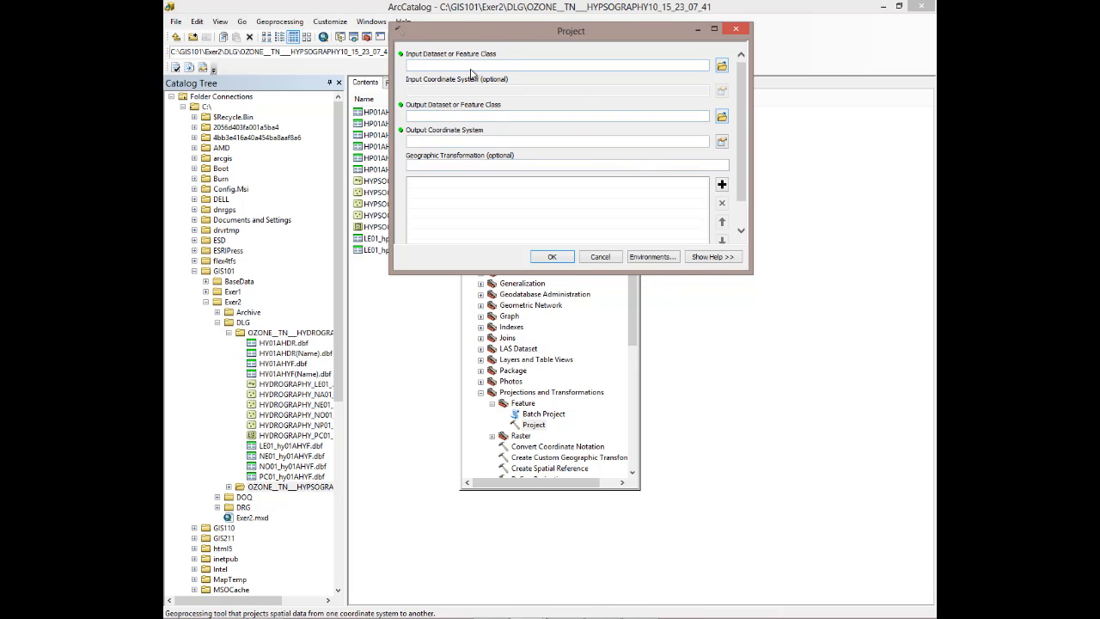
pyautogui.click(286, 385)
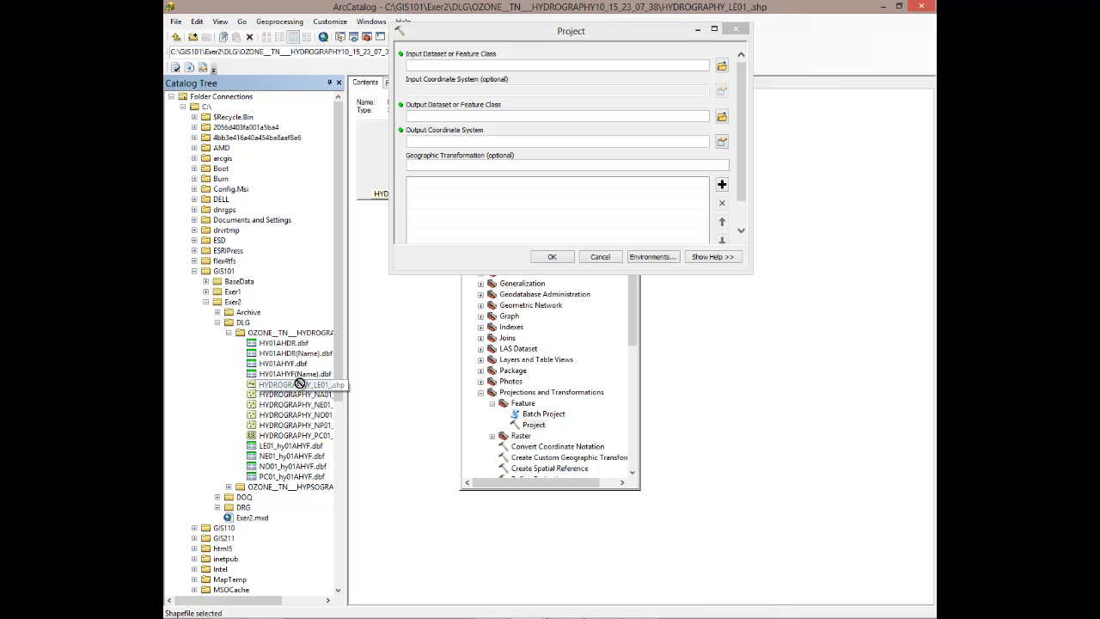
pyautogui.moveTo(286, 385); pyautogui.dragTo(443, 58)
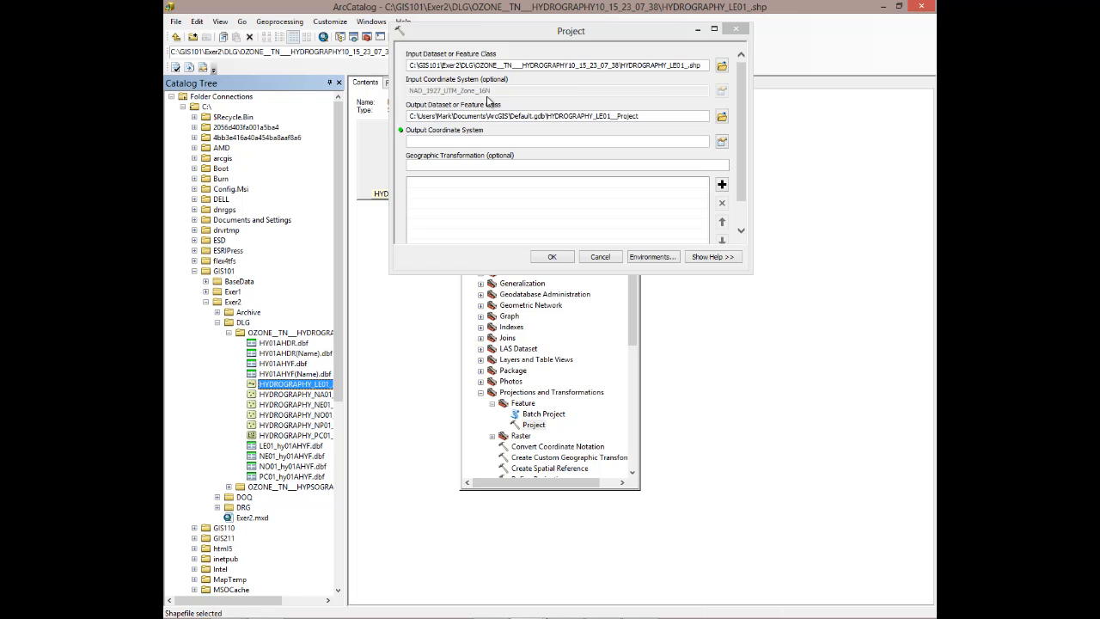
# Set the Project tool's output to a feature class named hydro83 in the OZONE hydrography folder under C:\GIS101\Exer2\DLG
pyautogui.click(537, 118)
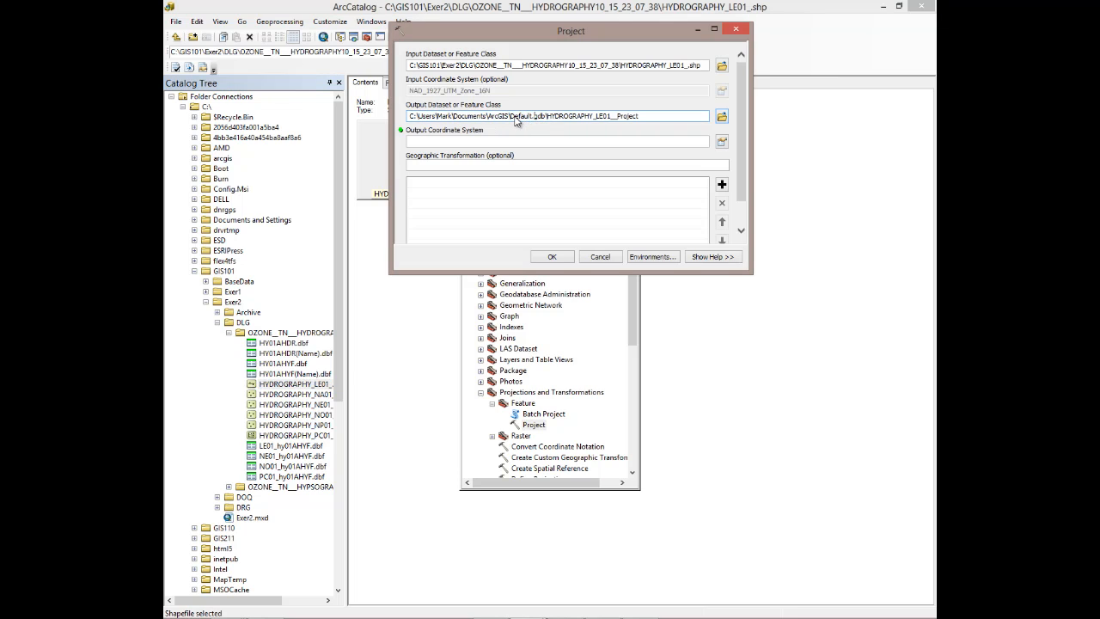
pyautogui.click(721, 120)
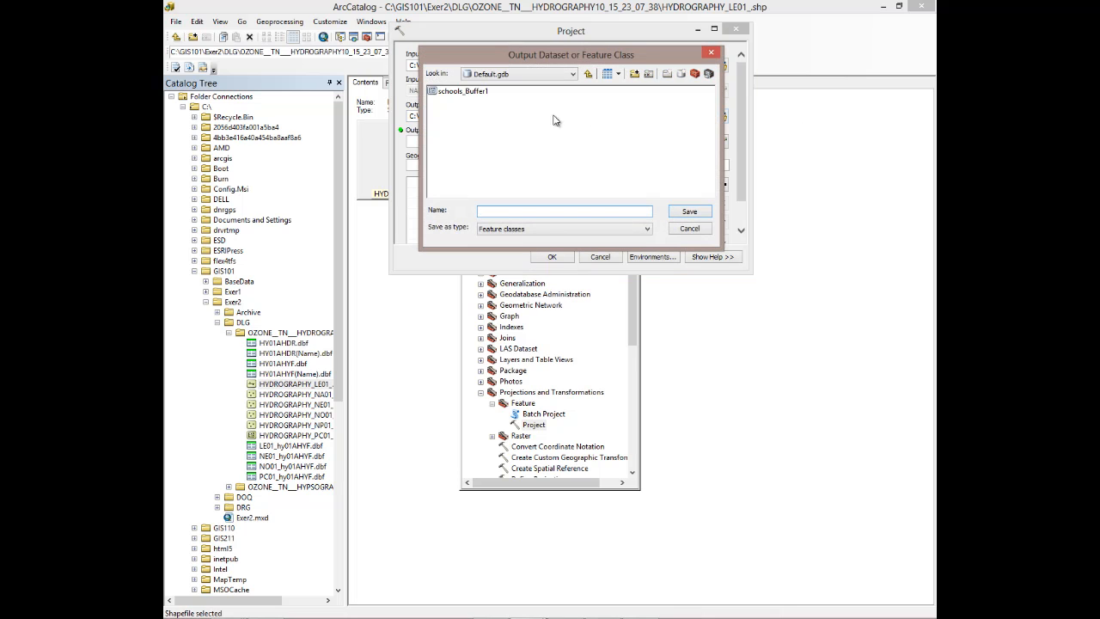
pyautogui.click(574, 74)
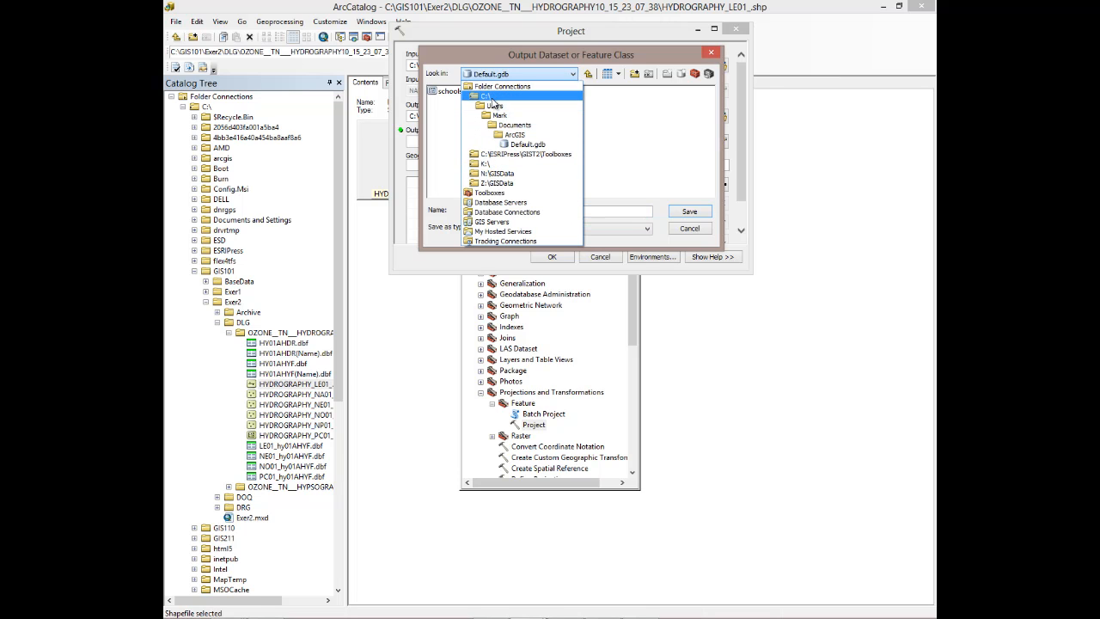
pyautogui.click(493, 97)
pyautogui.doubleClick(554, 156)
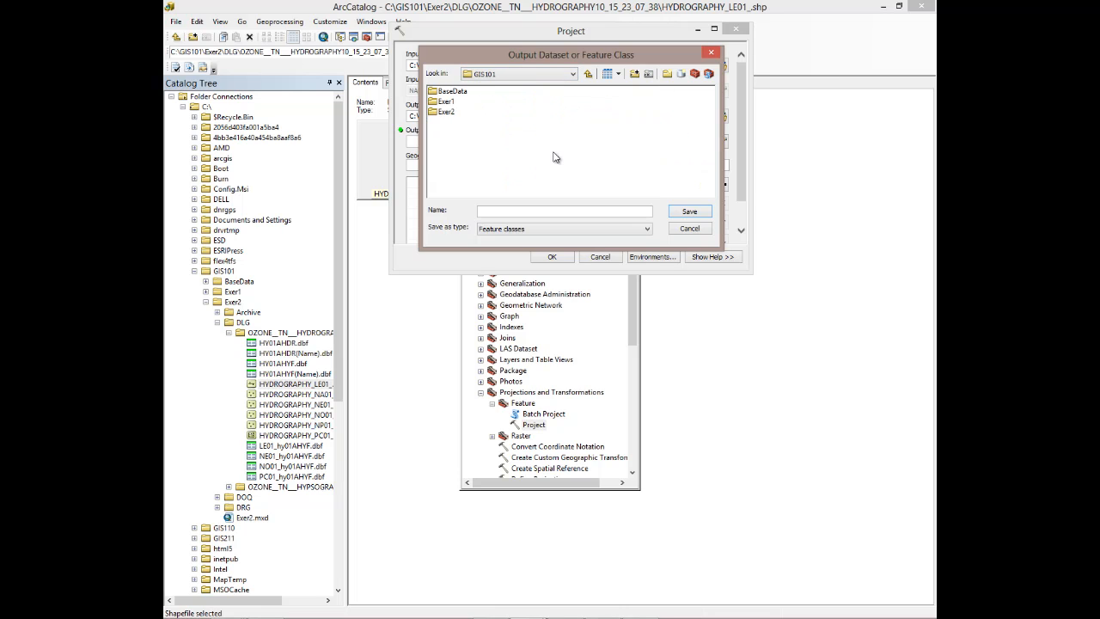
pyautogui.click(441, 112)
pyautogui.doubleClick(441, 113)
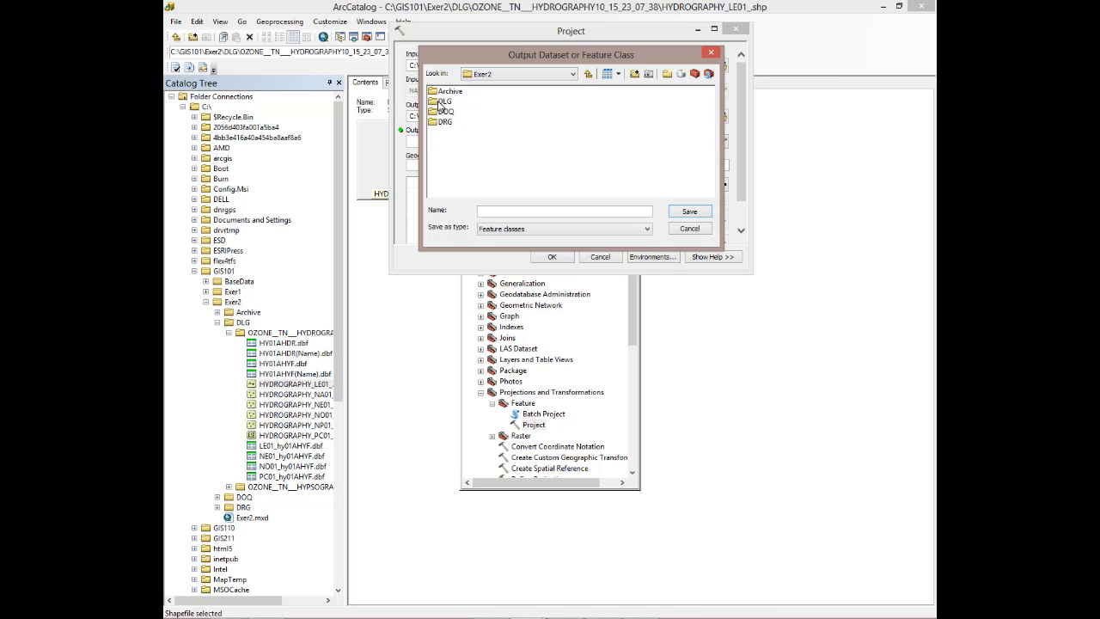
pyautogui.doubleClick(443, 102)
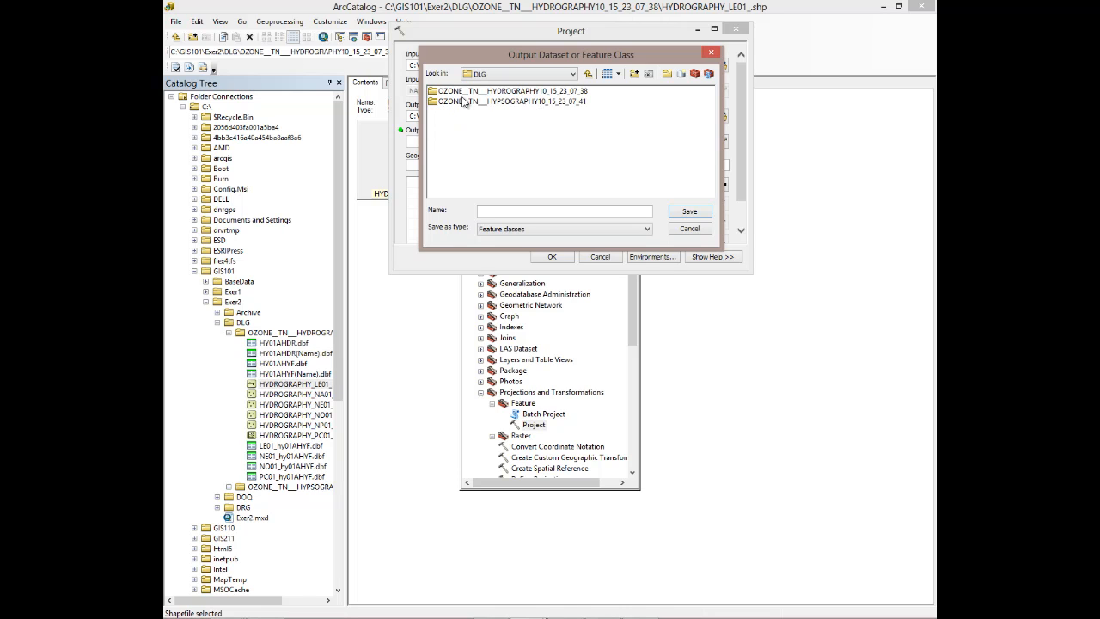
pyautogui.doubleClick(520, 93)
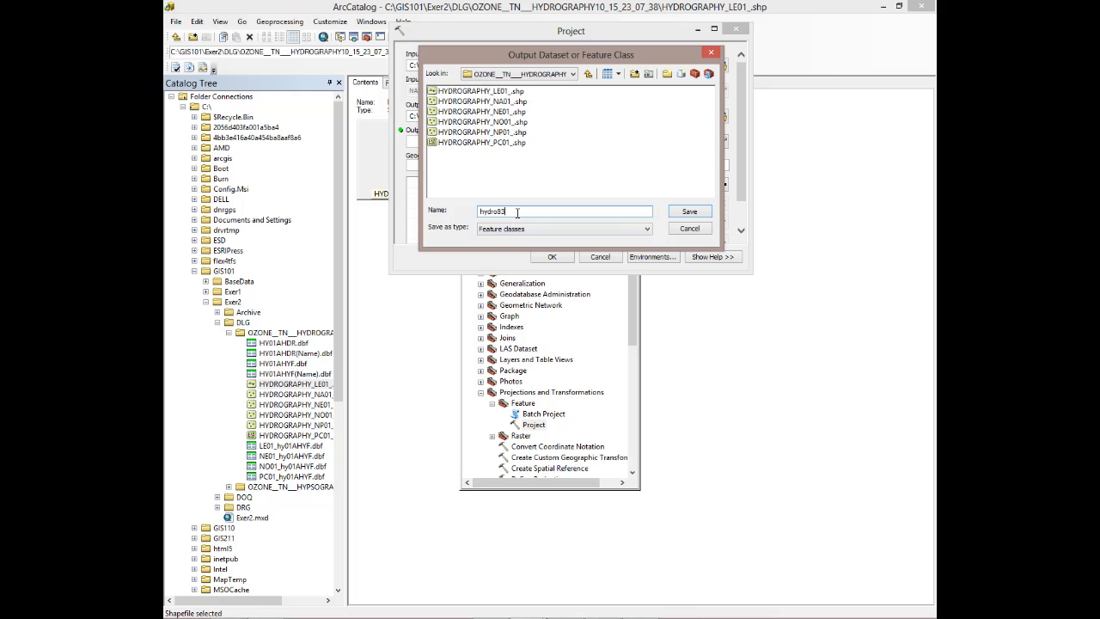
pyautogui.click(690, 213)
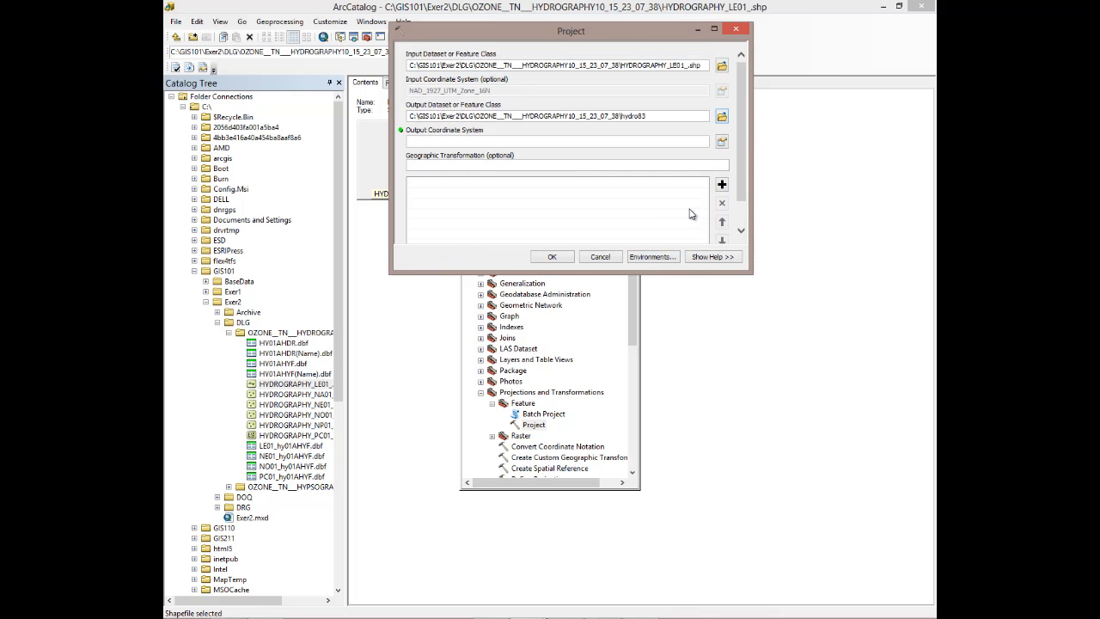
# Set the Project tool's output coordinate system to the projected system NAD 1983 UTM Zone 16N
pyautogui.click(722, 142)
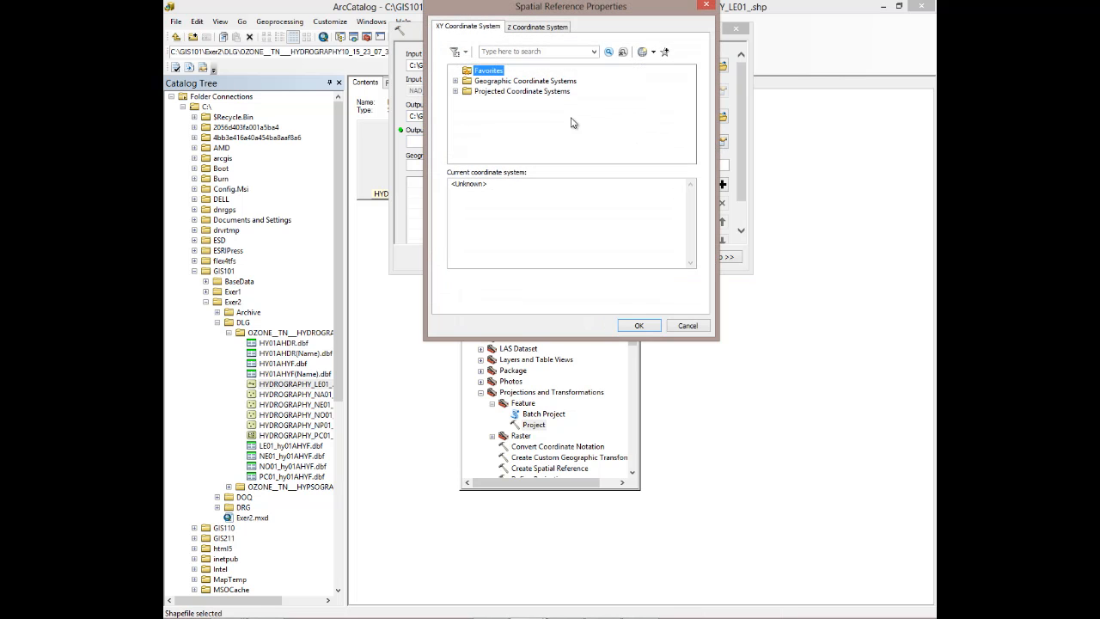
pyautogui.click(456, 91)
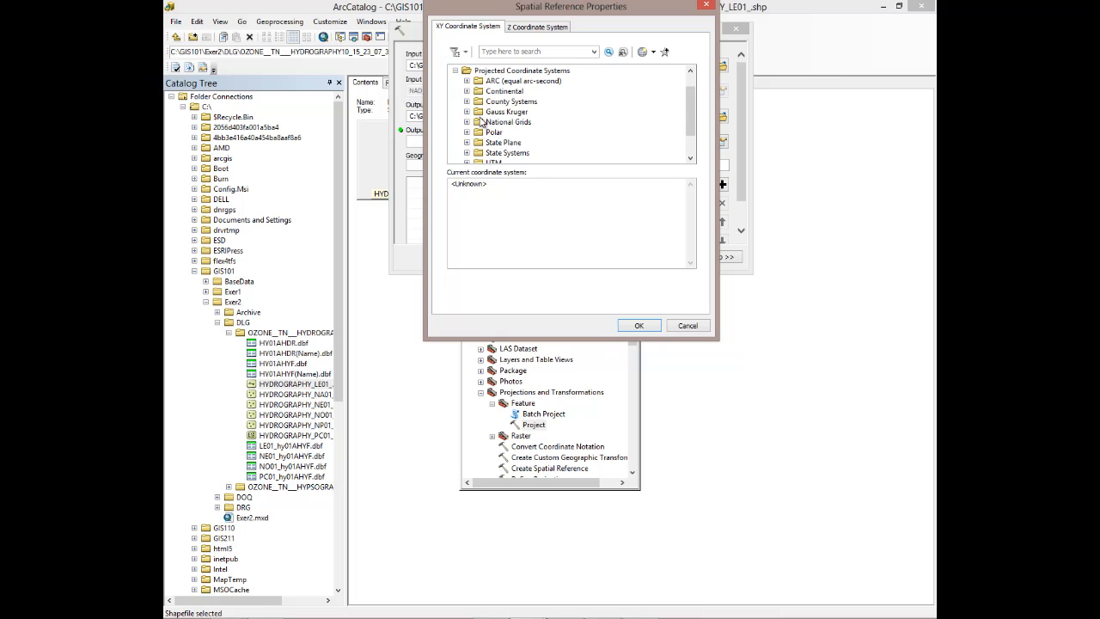
pyautogui.click(467, 162)
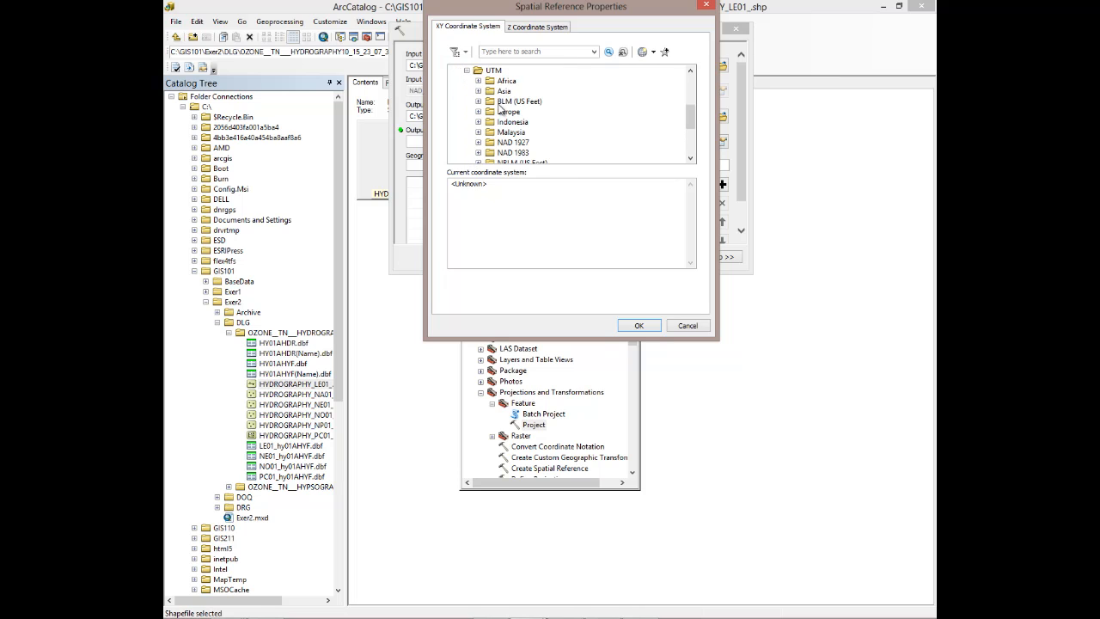
pyautogui.click(477, 153)
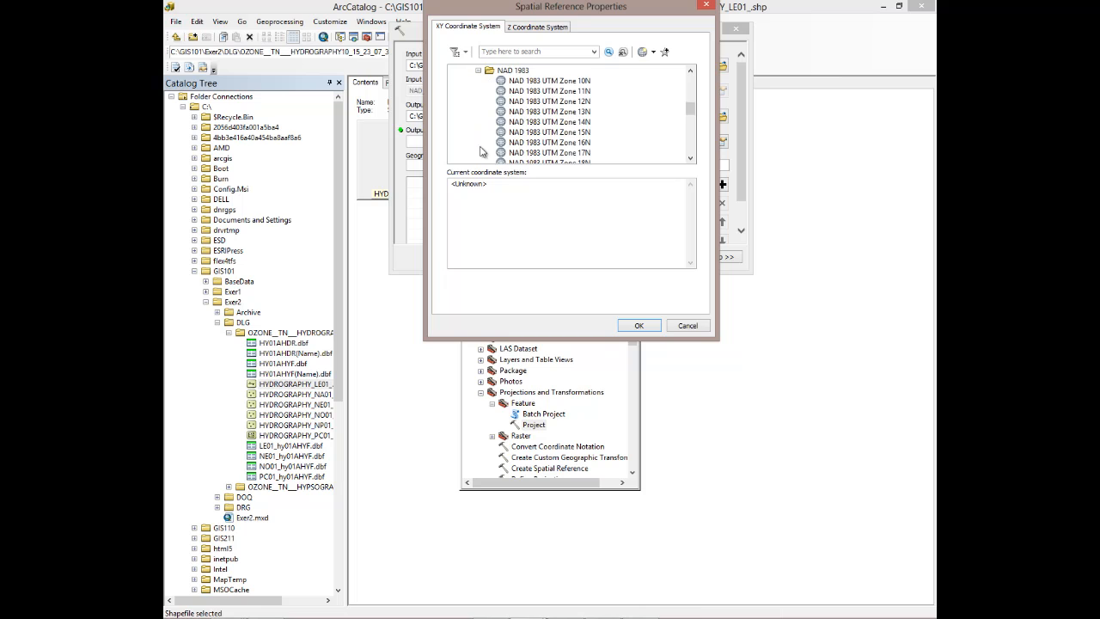
pyautogui.click(530, 143)
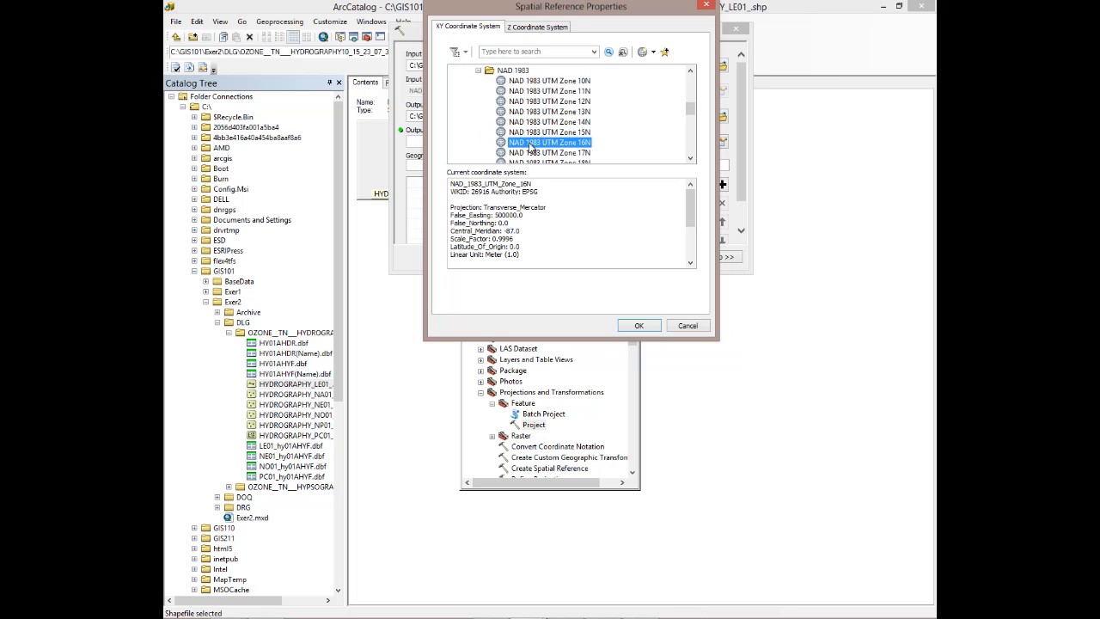
pyautogui.click(638, 324)
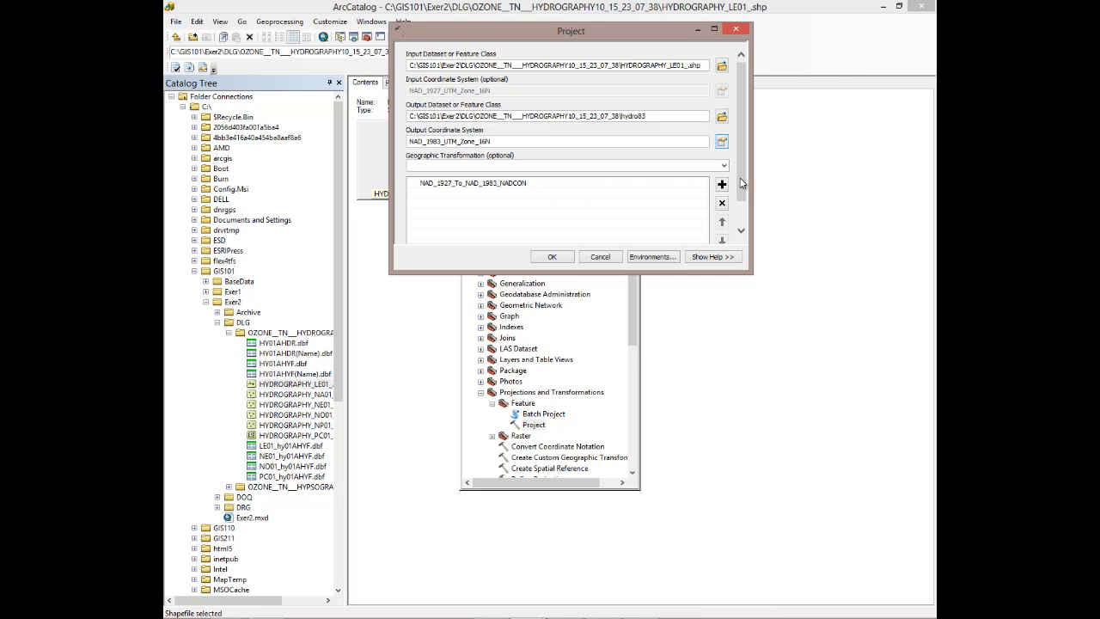
# Review the geographic transformation options, keep NAD_1927_To_NAD_1983_NADCON, and run the Project tool on the hydrography shapefile
pyautogui.scroll(-2, 746, 182)
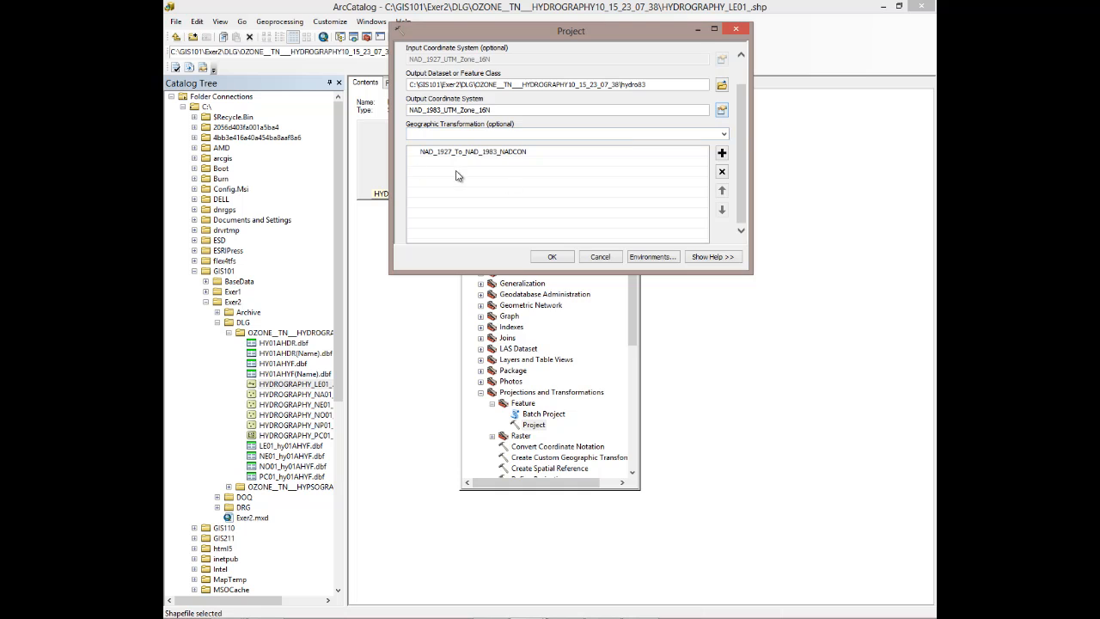
pyautogui.click(723, 134)
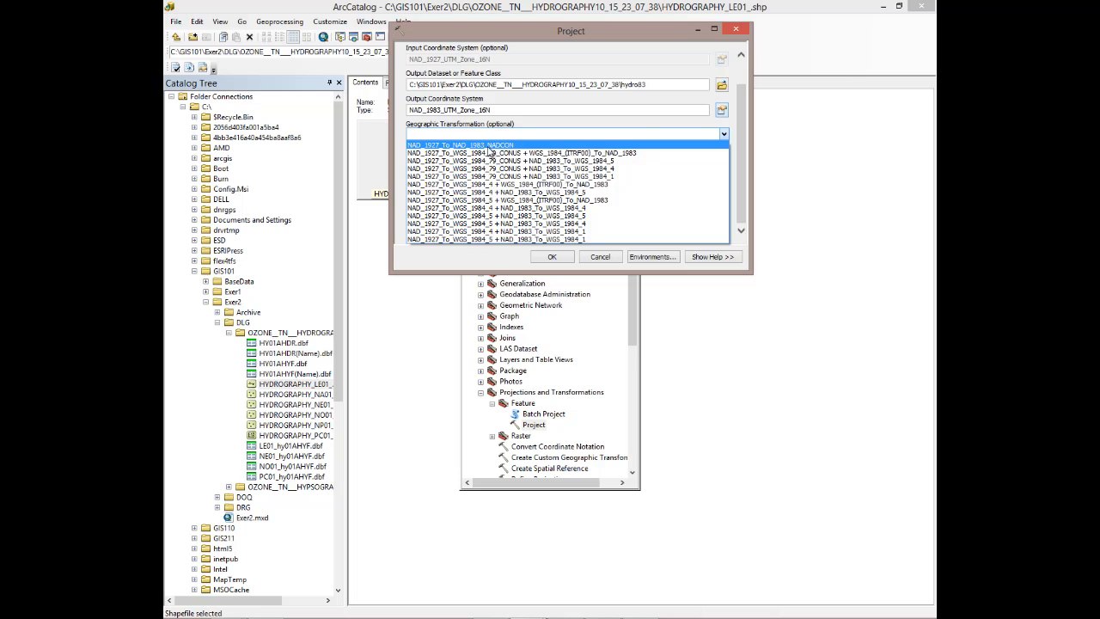
pyautogui.click(744, 125)
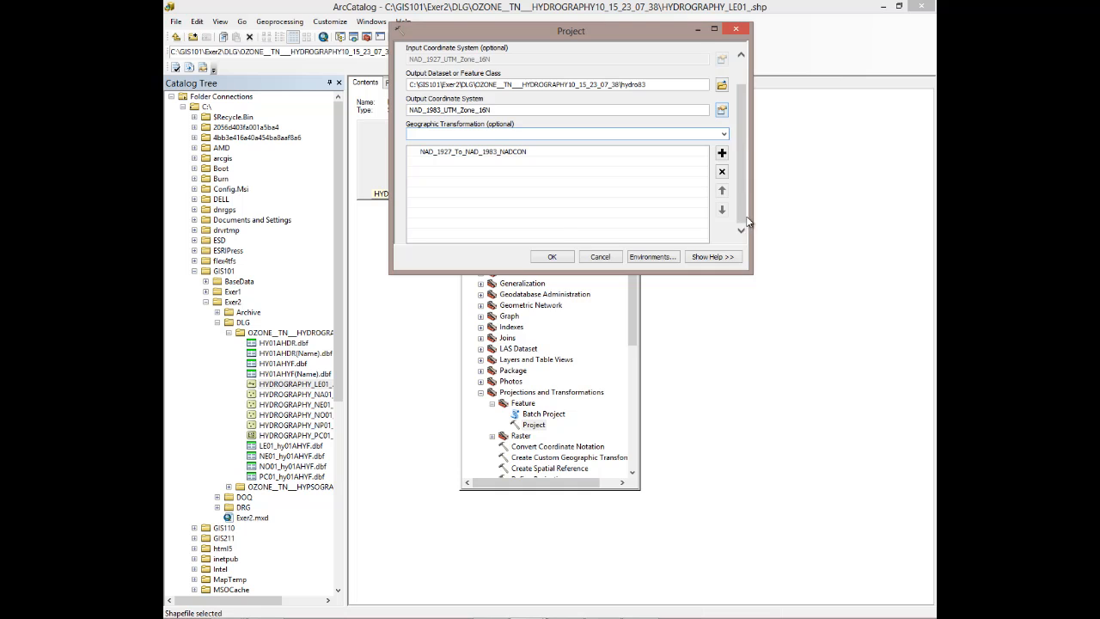
pyautogui.click(554, 257)
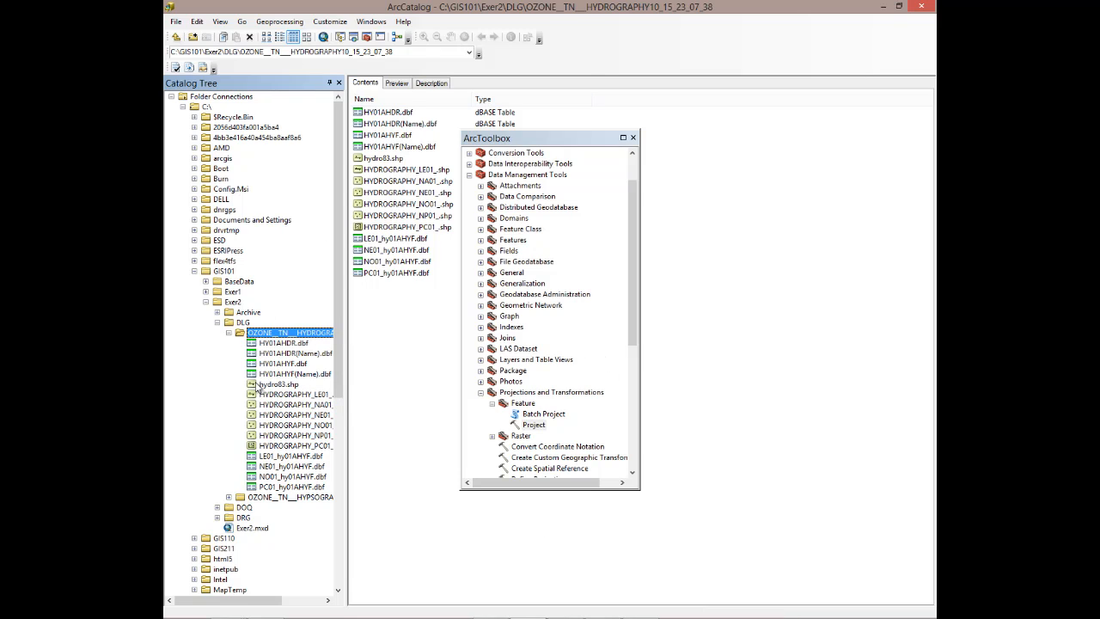
# Check the XY coordinate system of hydro83.shp in its properties and cancel without changes
pyautogui.click(279, 387)
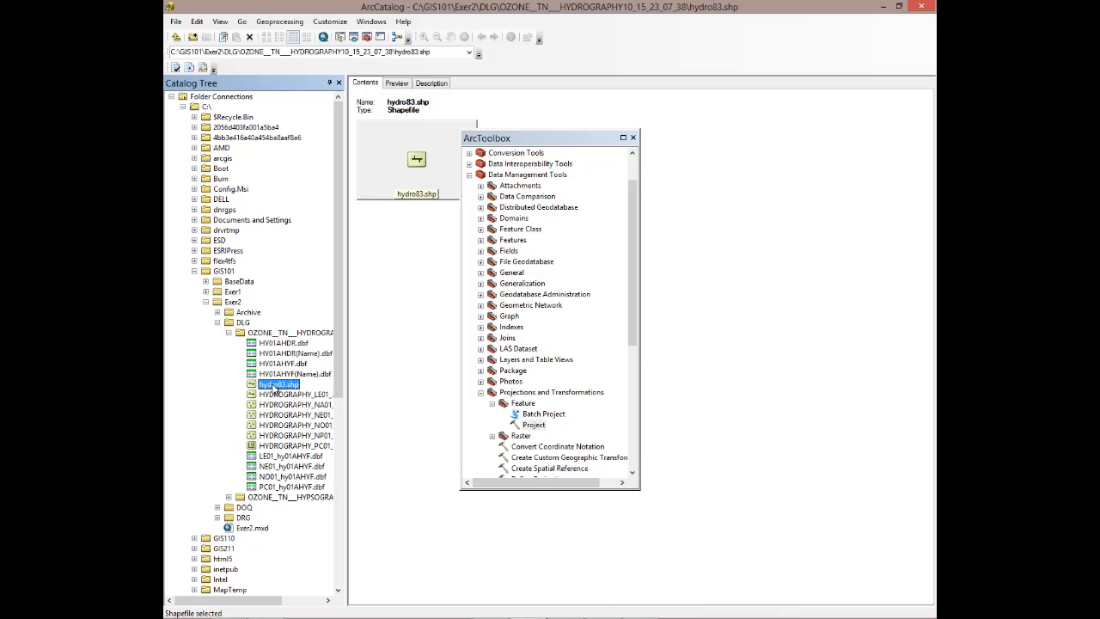
pyautogui.rightClick(276, 386)
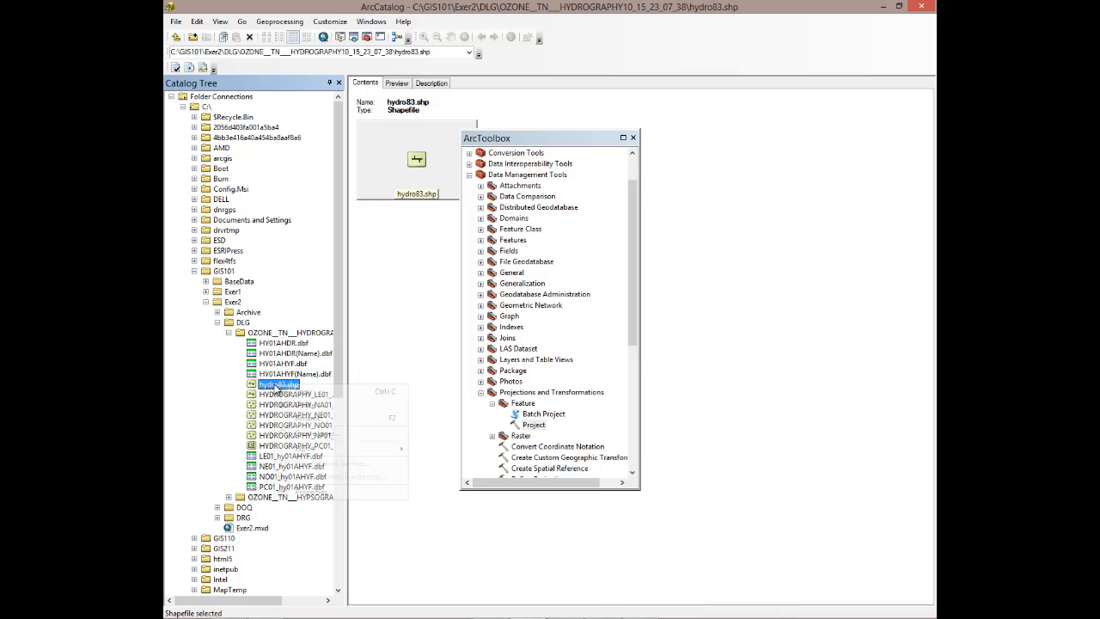
pyautogui.click(311, 491)
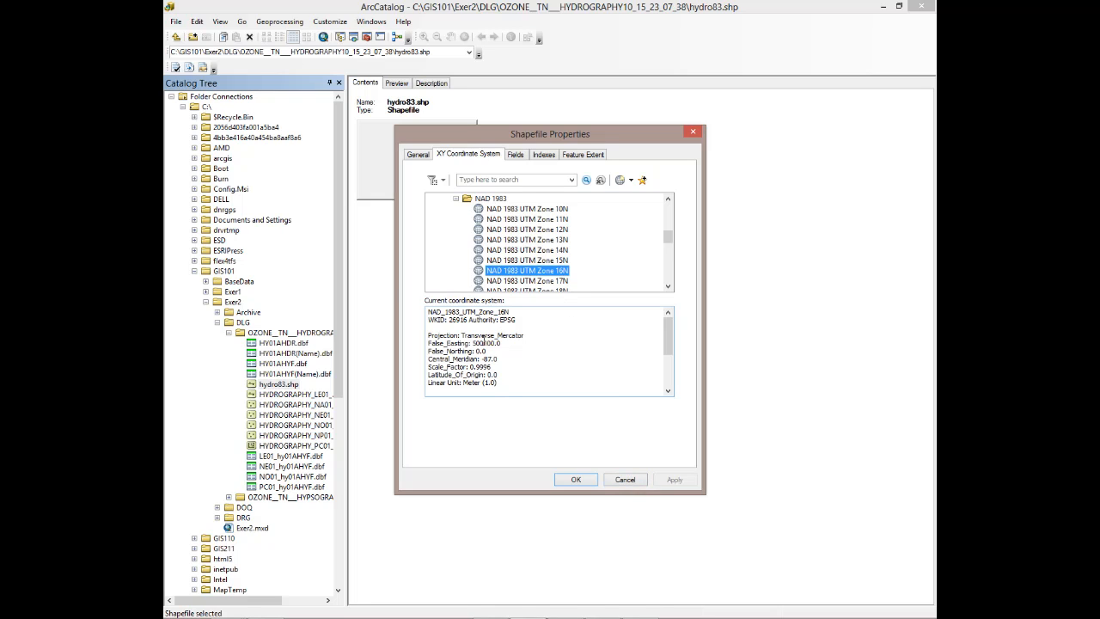
pyautogui.click(624, 479)
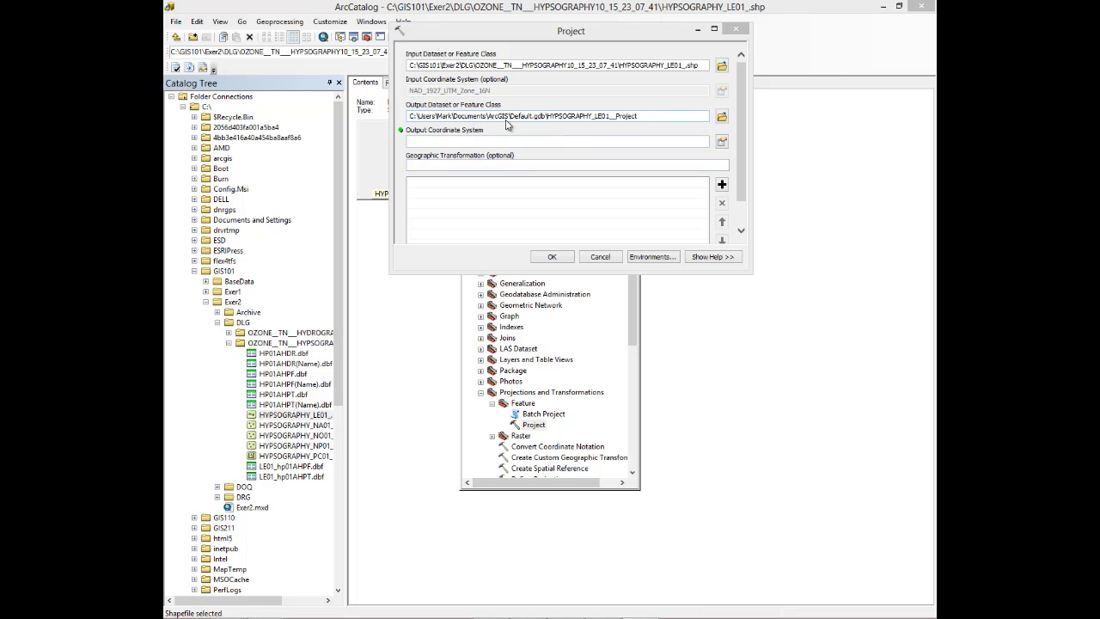
# Set the Project tool's output for HYPSOGRAPHY_LE01_.shp to a feature class named hypsog83 in the OZONE hypsography folder
pyautogui.click(722, 116)
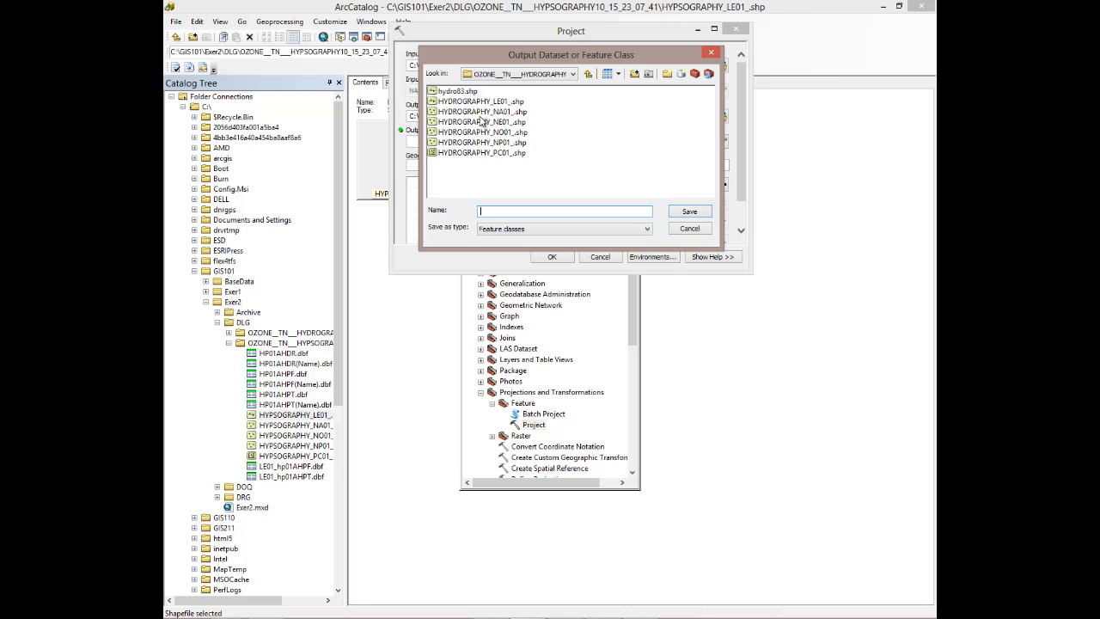
pyautogui.click(591, 75)
pyautogui.click(512, 103)
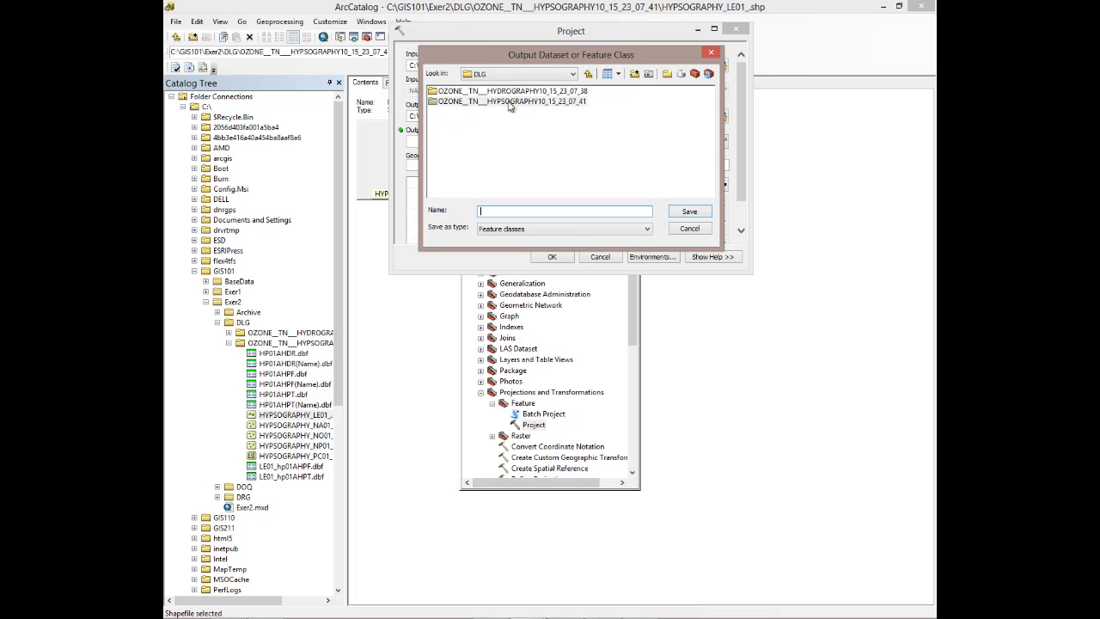
pyautogui.doubleClick(488, 104)
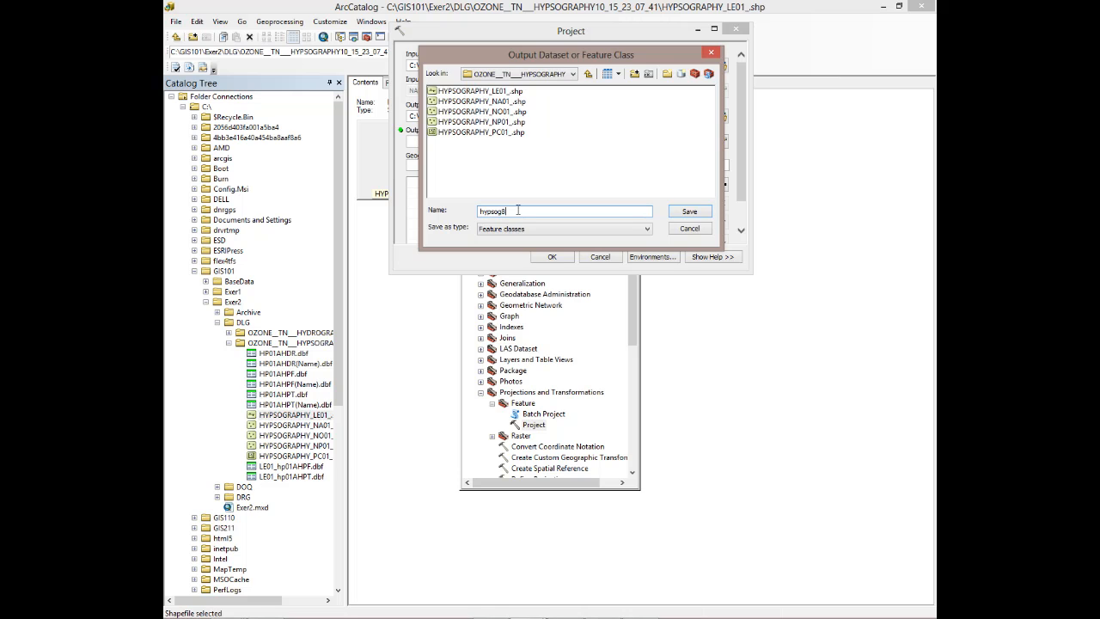
pyautogui.click(697, 213)
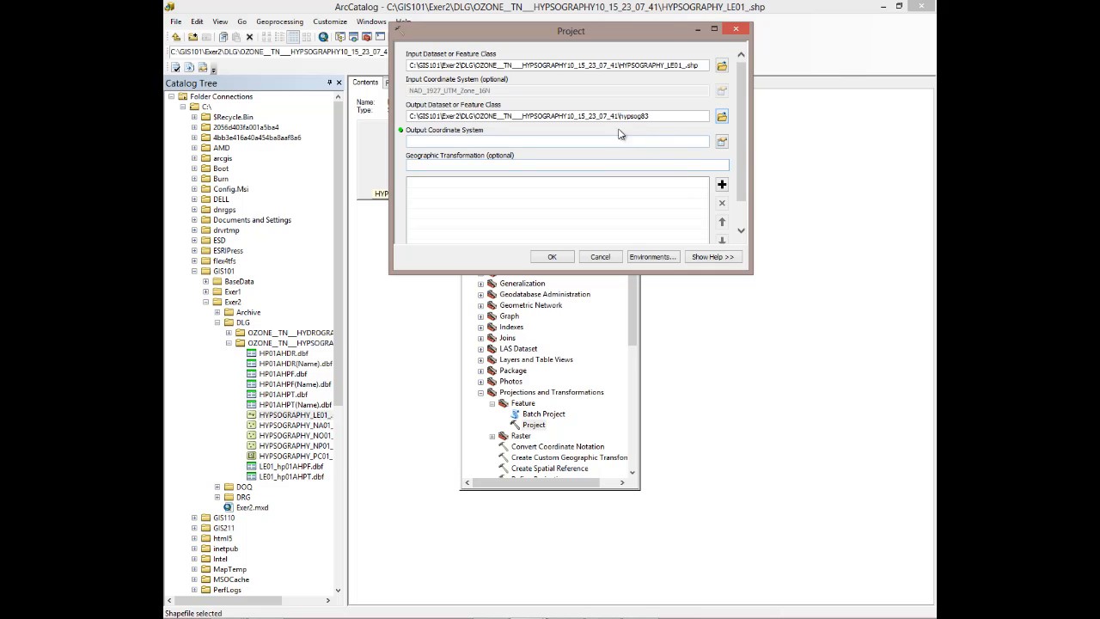
# Set the output coordinate system for hypsog83 to the projected UTM system NAD 1983 UTM Zone 16N
pyautogui.click(722, 141)
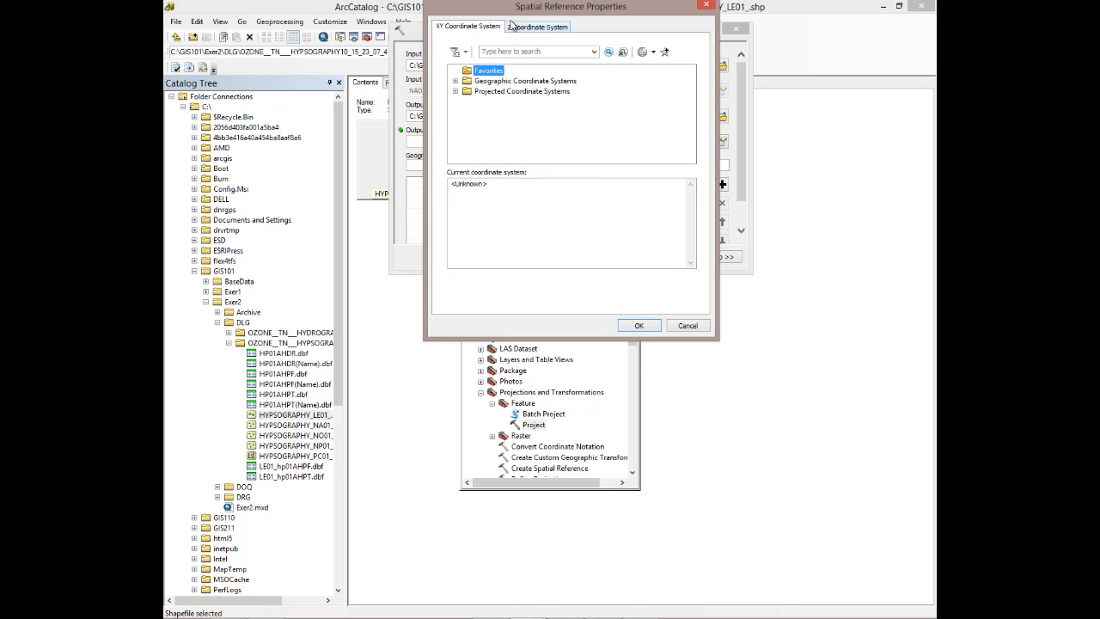
pyautogui.moveTo(499, 15); pyautogui.dragTo(632, 25)
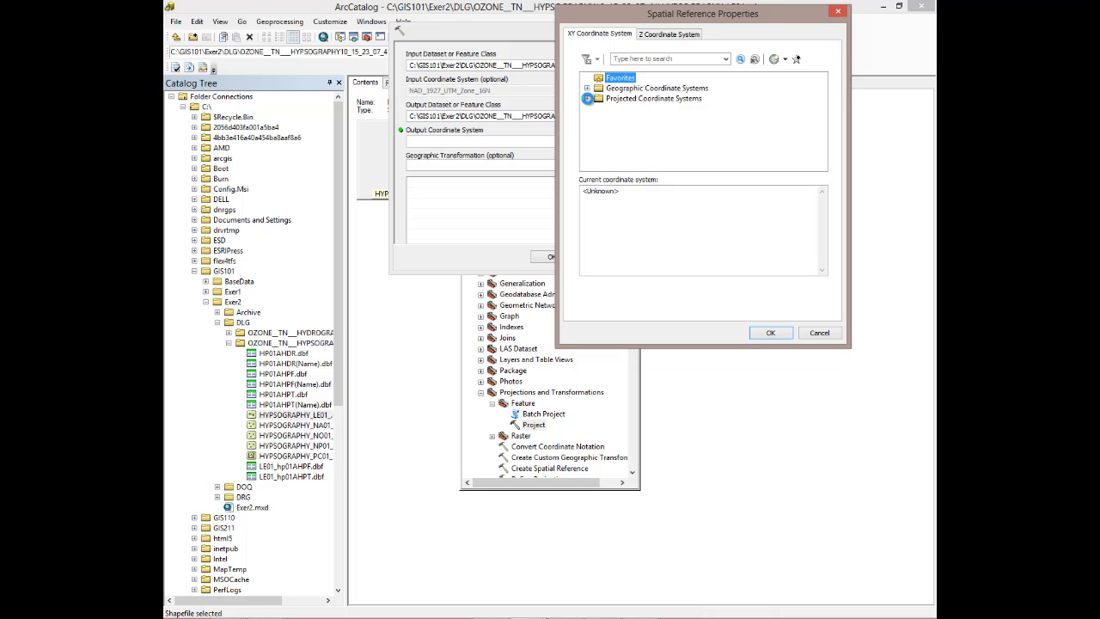
pyautogui.click(587, 99)
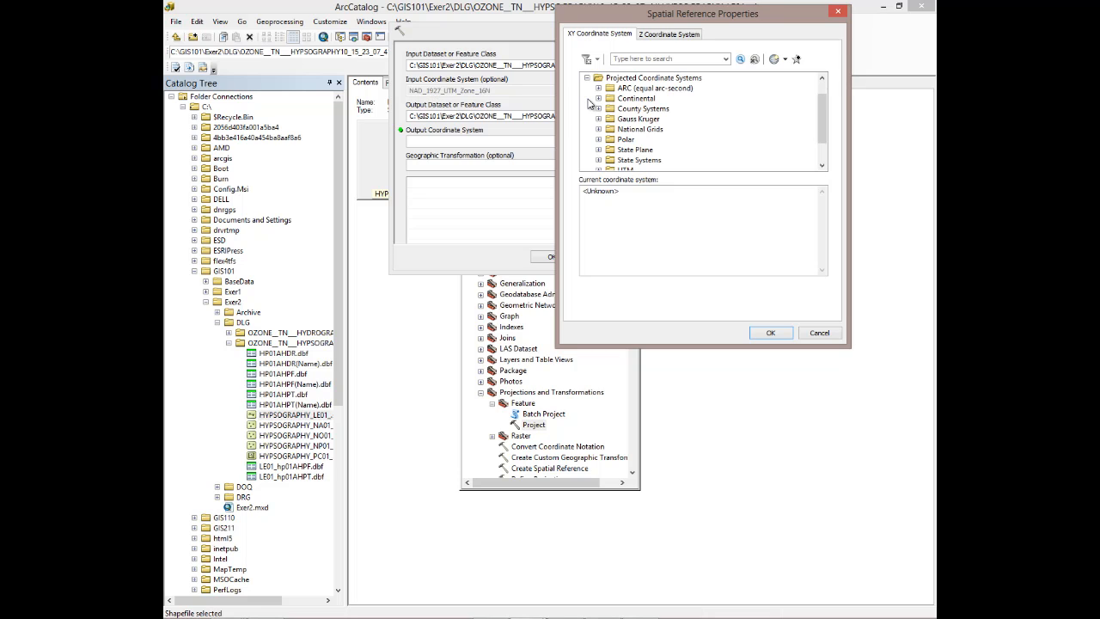
pyautogui.click(599, 169)
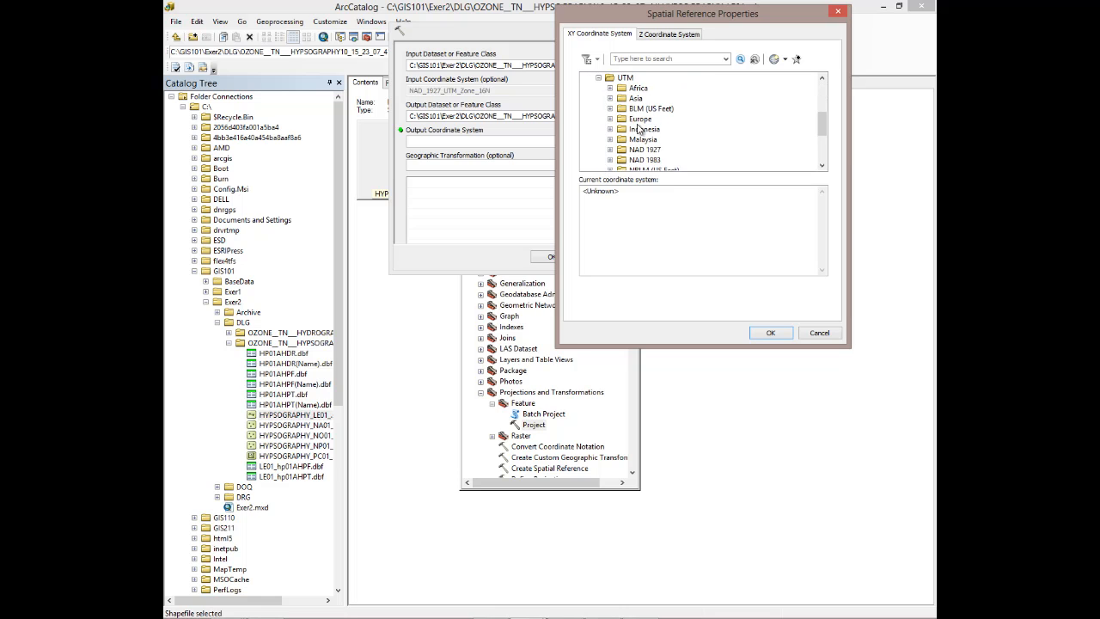
pyautogui.click(610, 161)
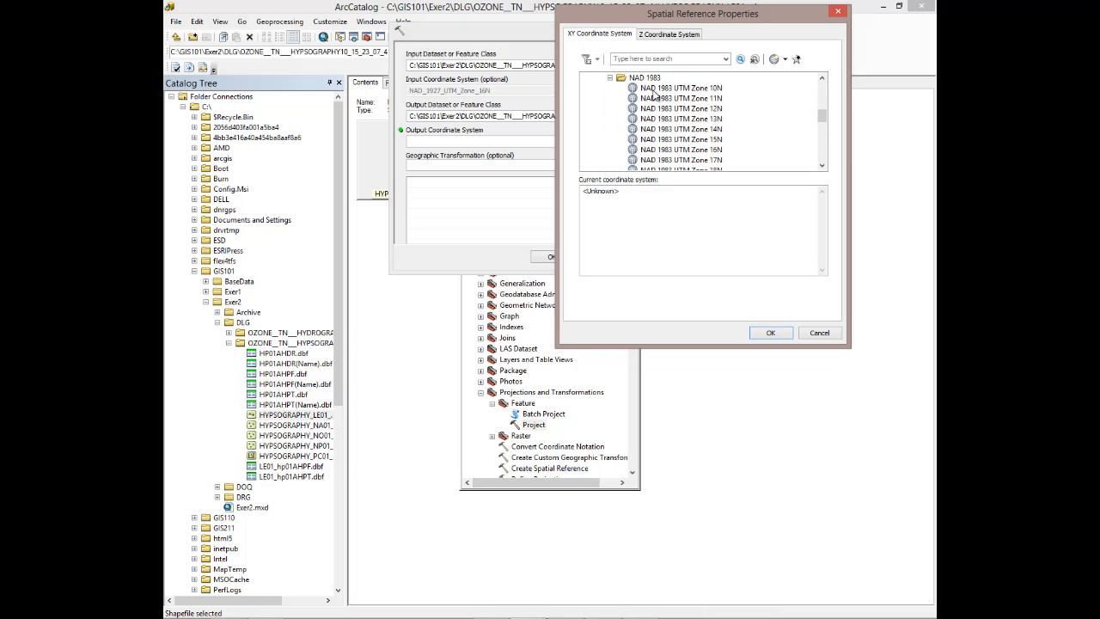
pyautogui.click(685, 151)
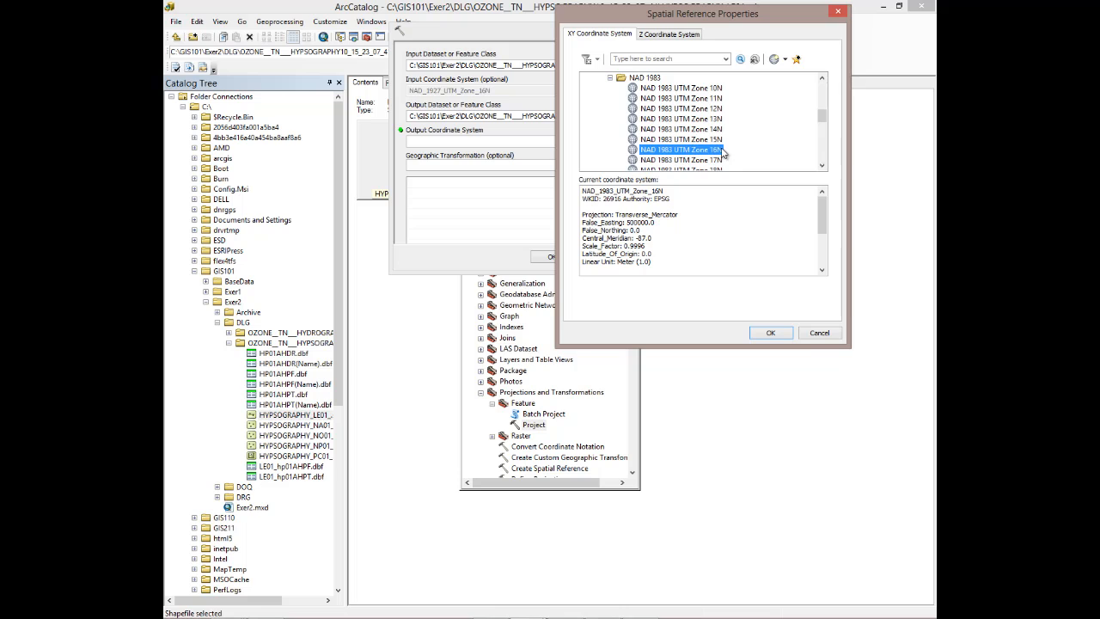
pyautogui.click(772, 333)
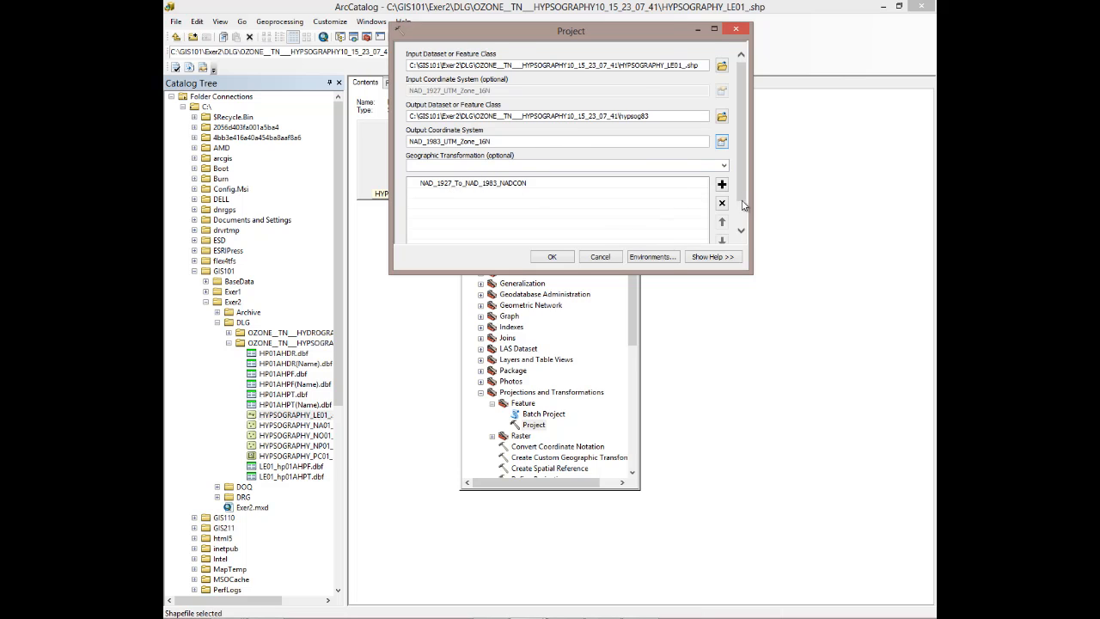
# Review the hypsography projection settings, run the Project tool with NAD_1927_To_NAD_1983_NADCON, and close ArcToolbox
pyautogui.scroll(-1, 743, 204)
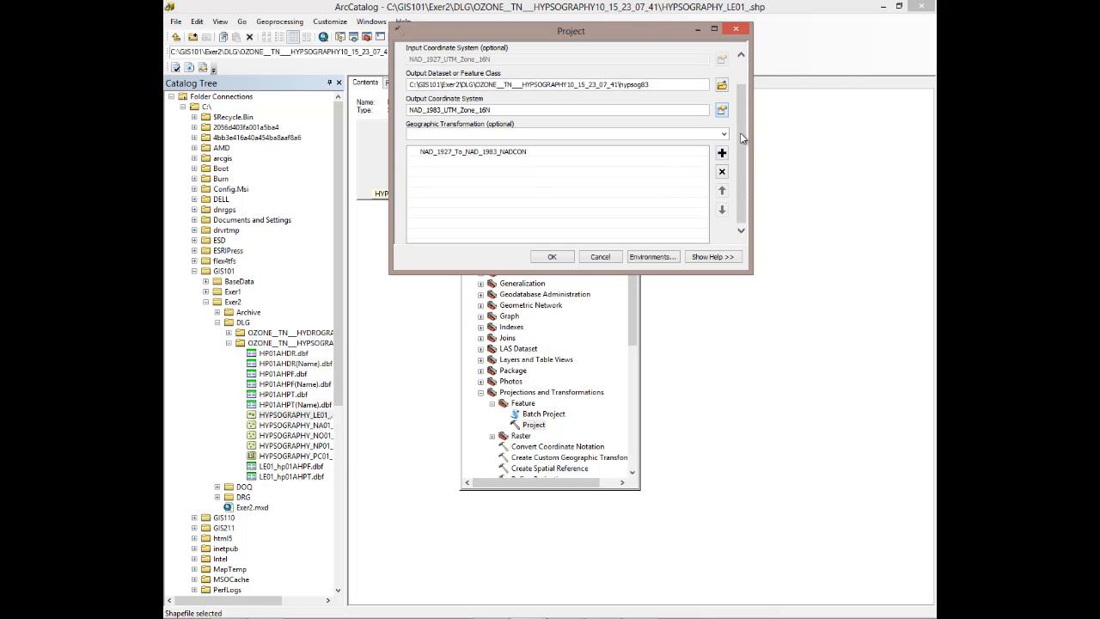
pyautogui.scroll(1, 740, 133)
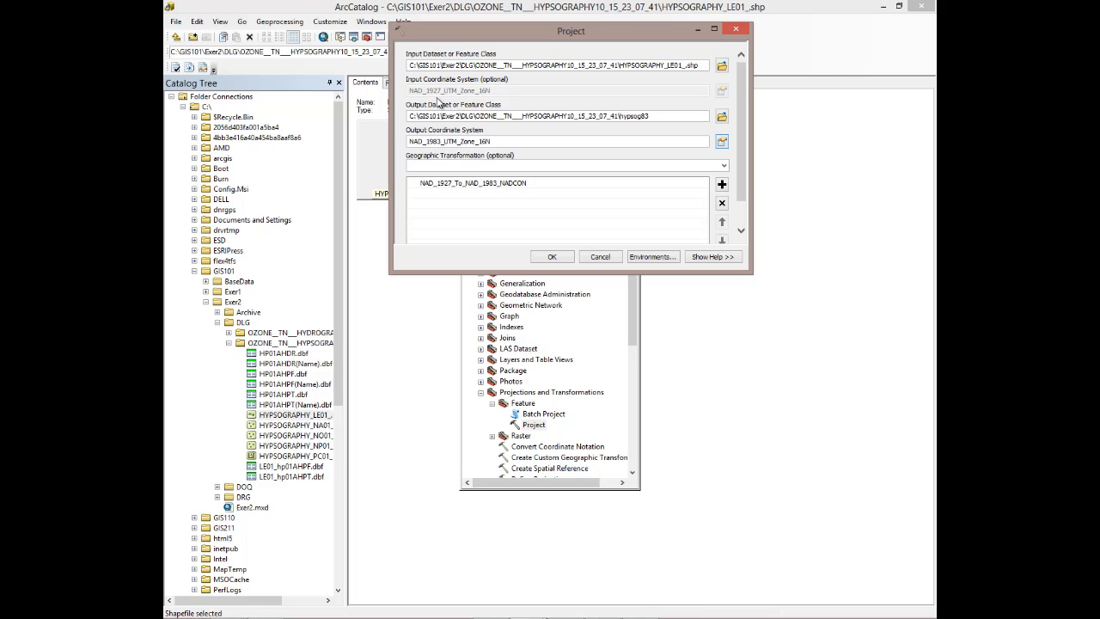
pyautogui.click(548, 259)
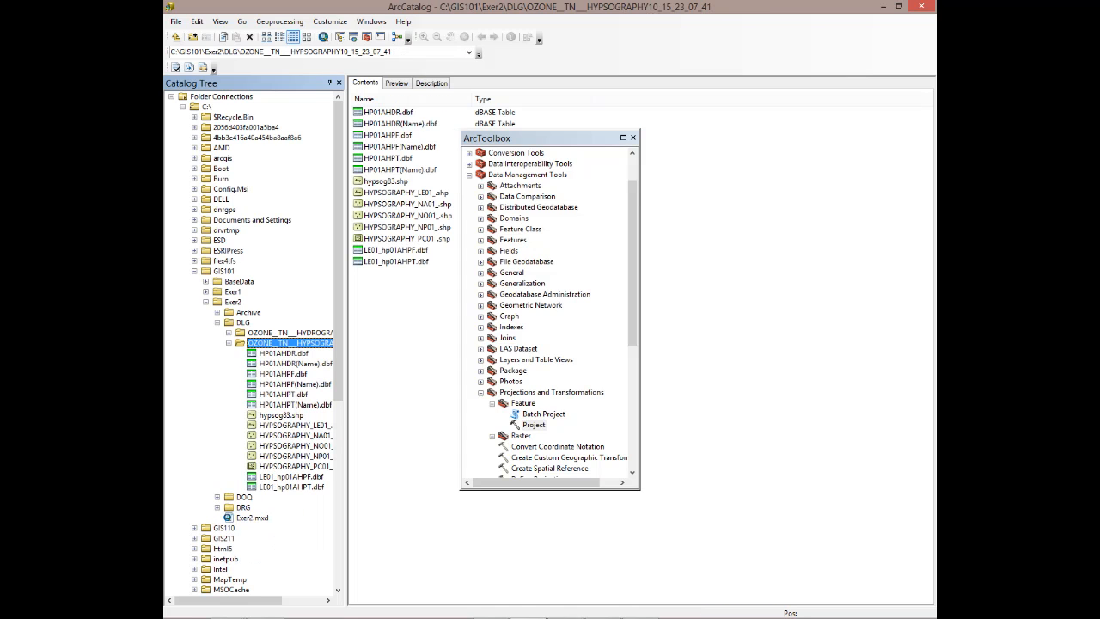
pyautogui.click(634, 138)
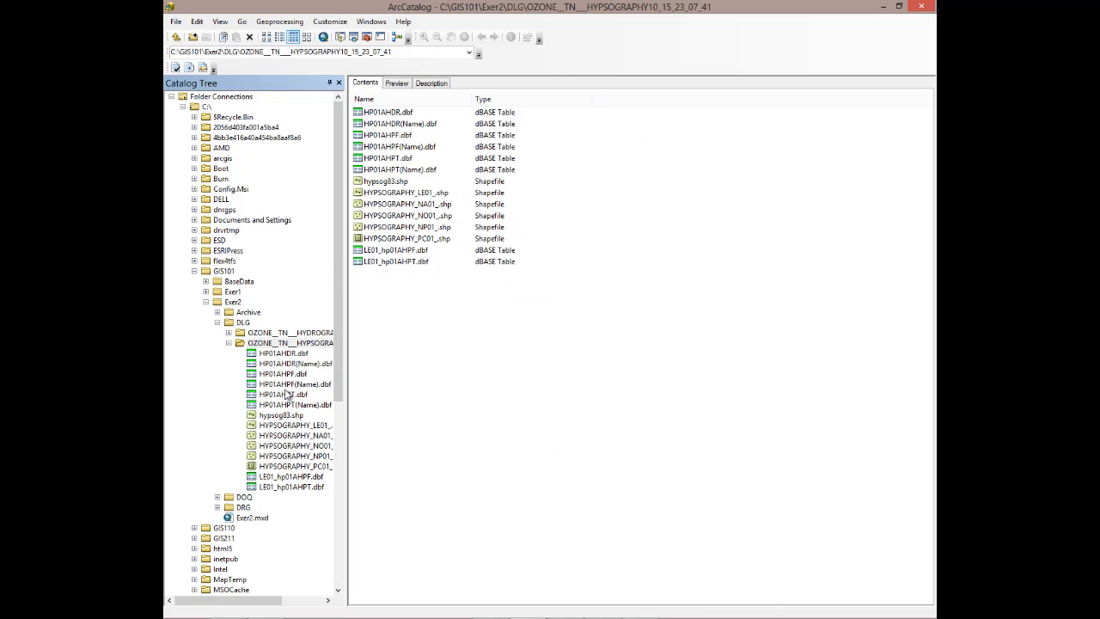
# Check the XY coordinate system of hypsog83.shp in its properties and cancel without changes
pyautogui.click(279, 417)
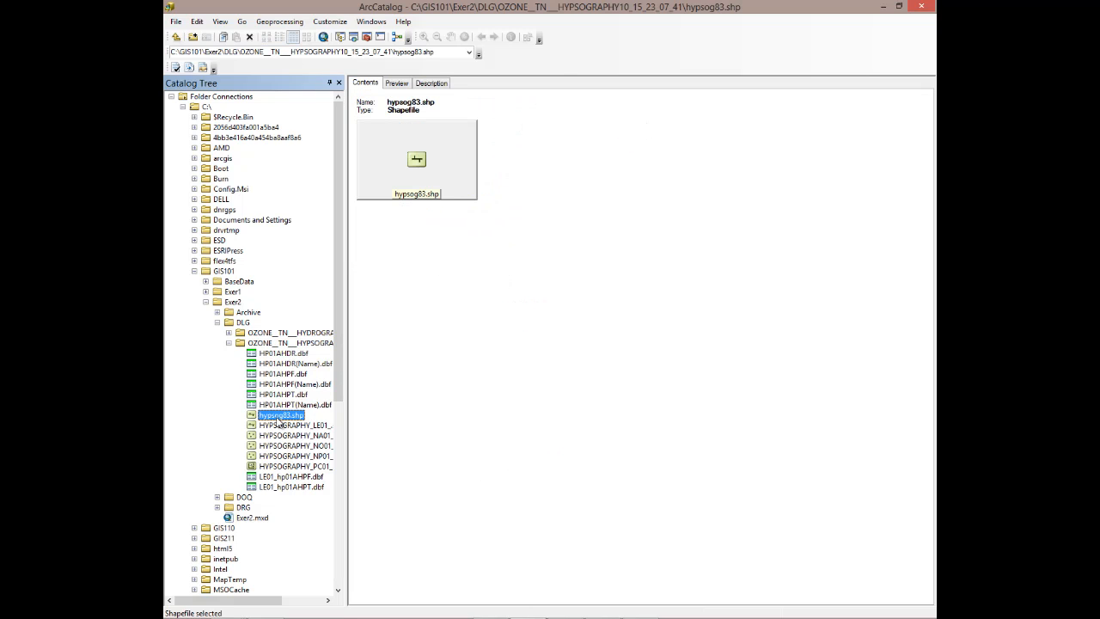
pyautogui.rightClick(278, 421)
pyautogui.click(303, 523)
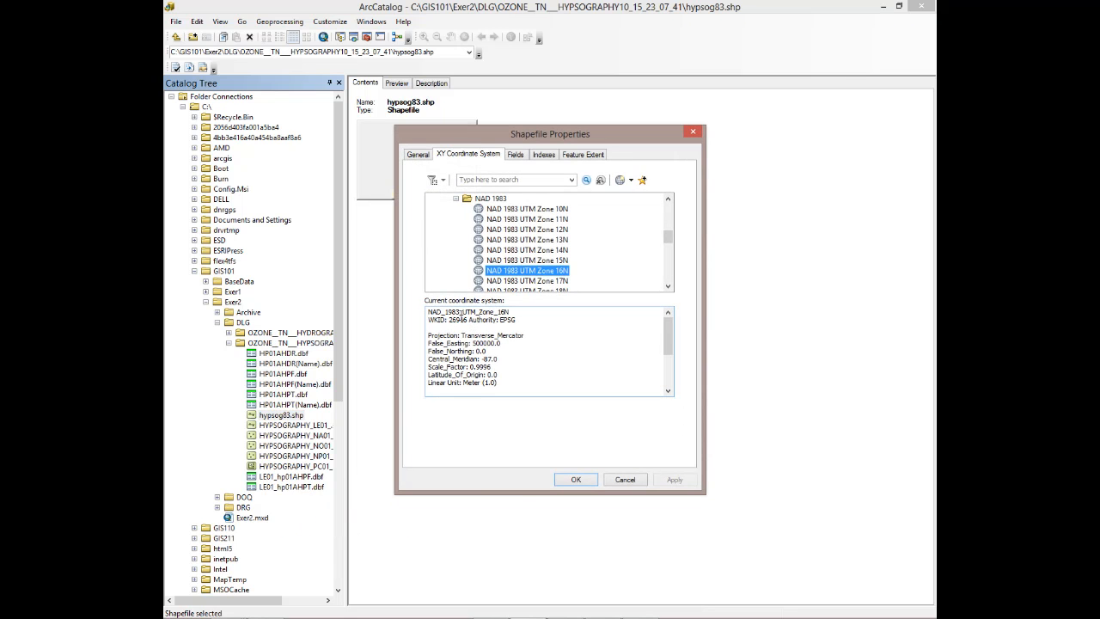
pyautogui.click(625, 483)
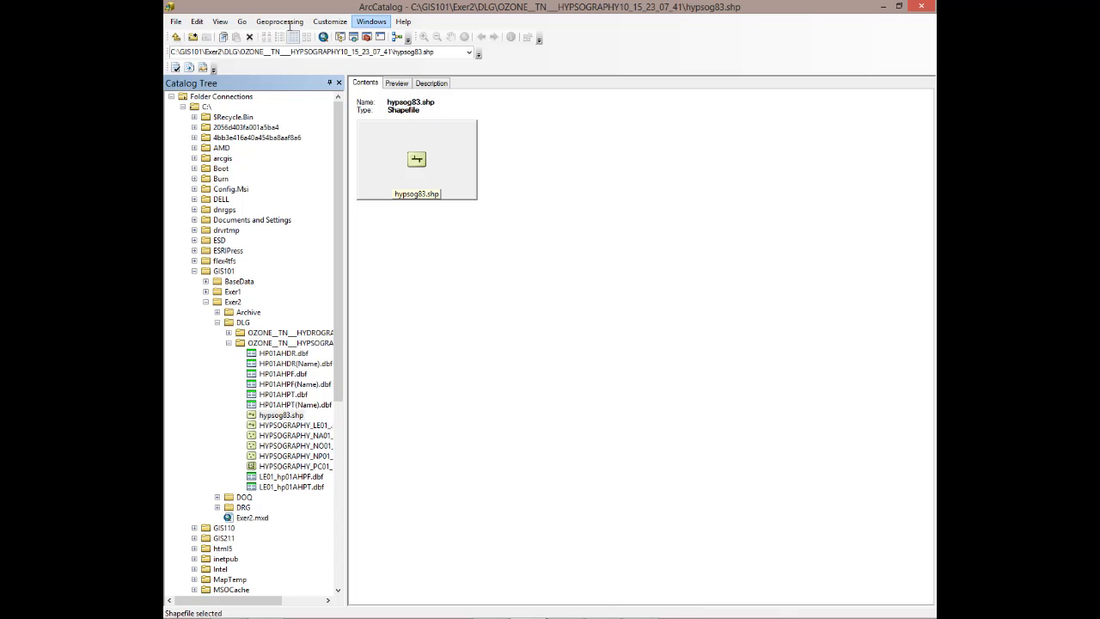
# Collapse the hypsography and DLG folders in the catalog tree and close ArcCatalog
pyautogui.click(229, 344)
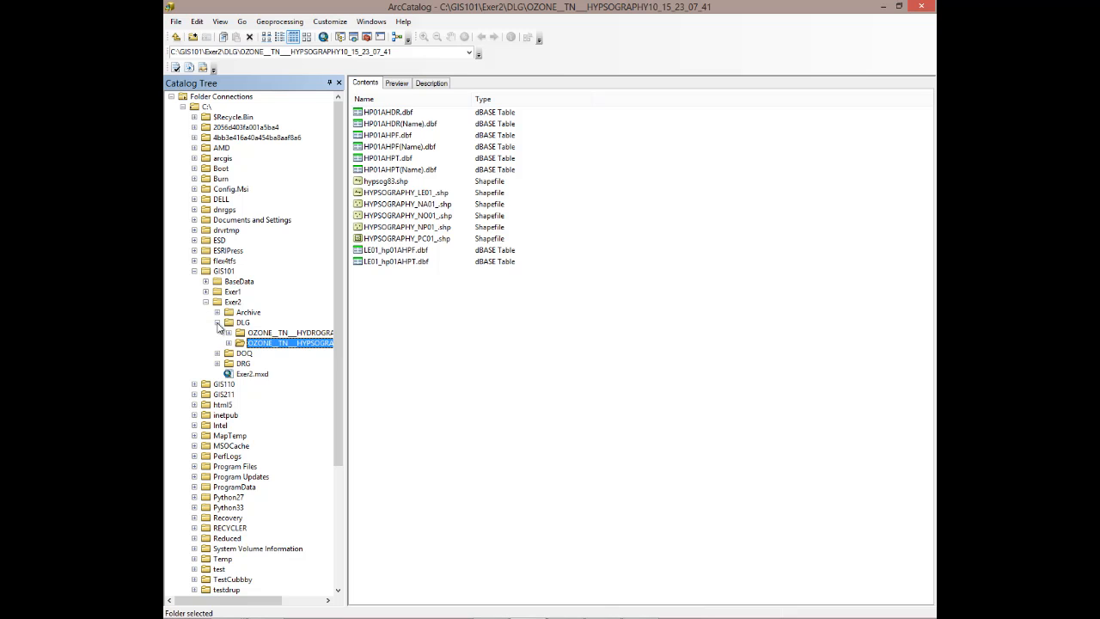
pyautogui.click(217, 323)
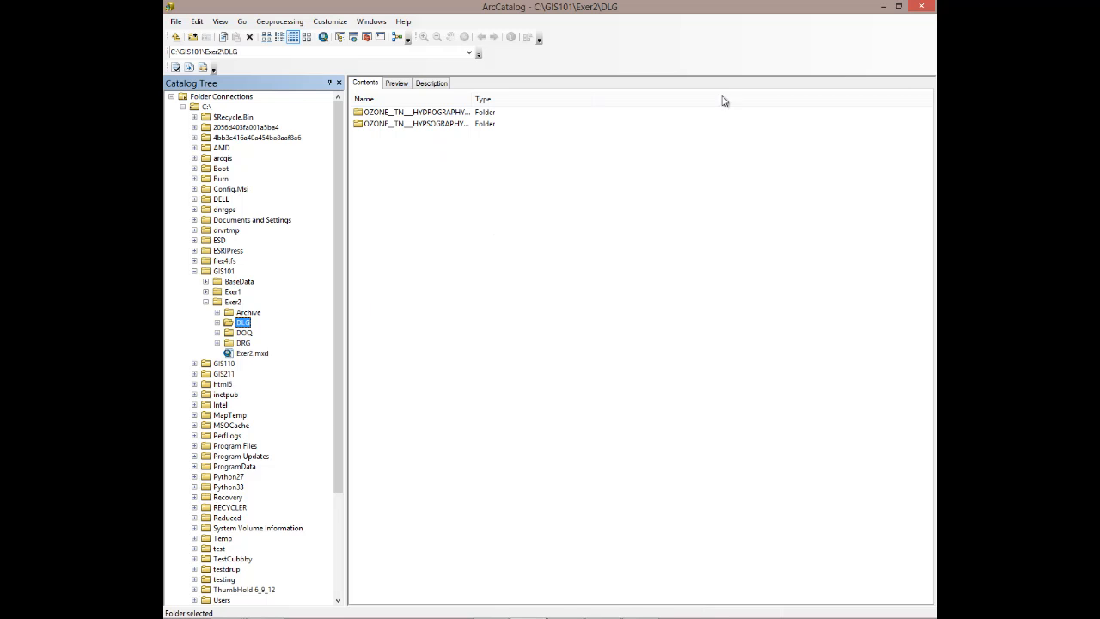
pyautogui.click(930, 8)
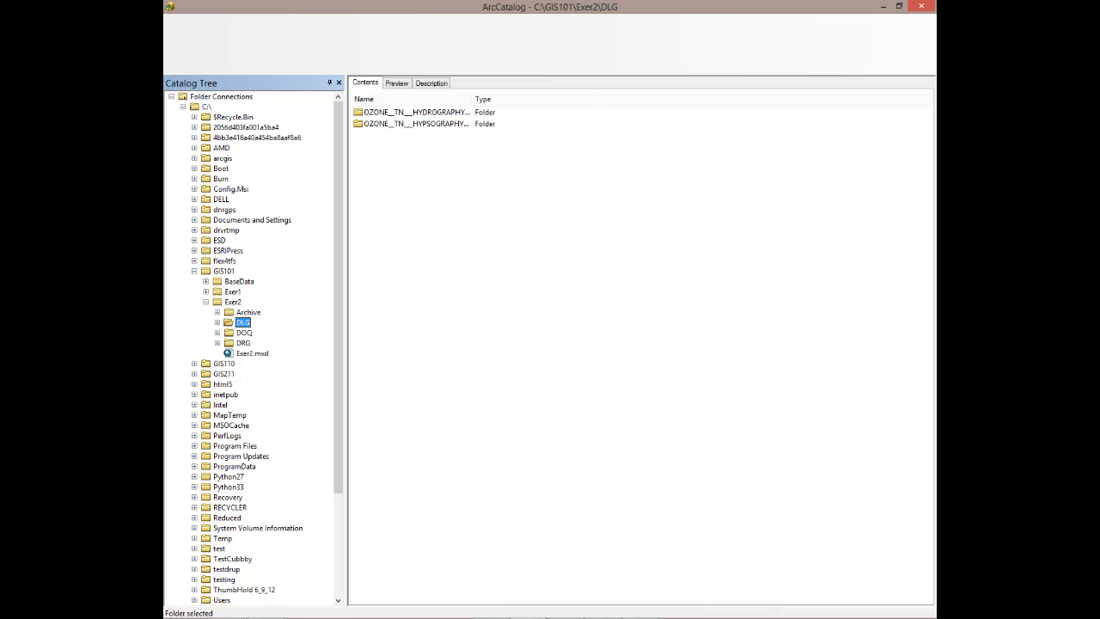
# Switch to the Exercise 2 Word document and highlight the step 10 passage about re-projecting the UTM NAD1927 DLG data
pyautogui.moveTo(464, 617)
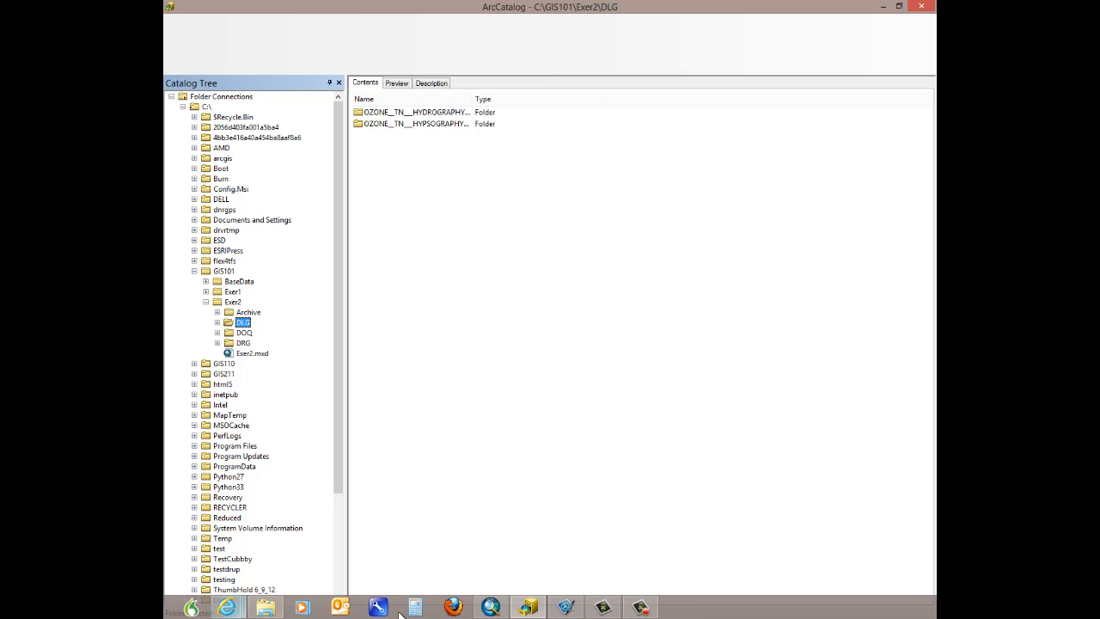
pyautogui.click(543, 608)
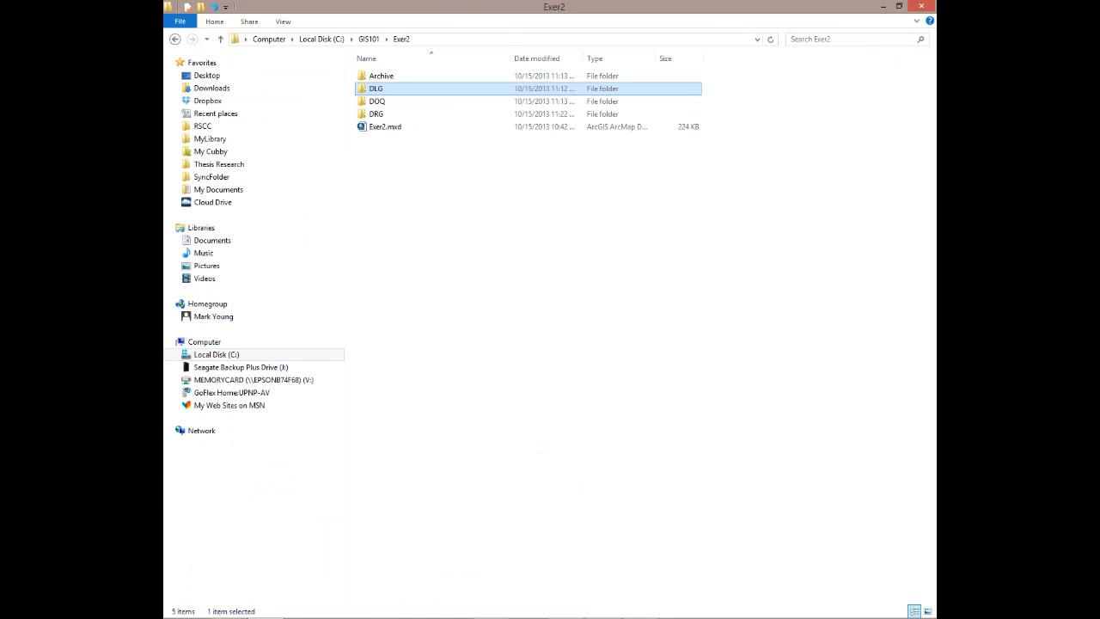
pyautogui.hotkey('alt', 'Tab')
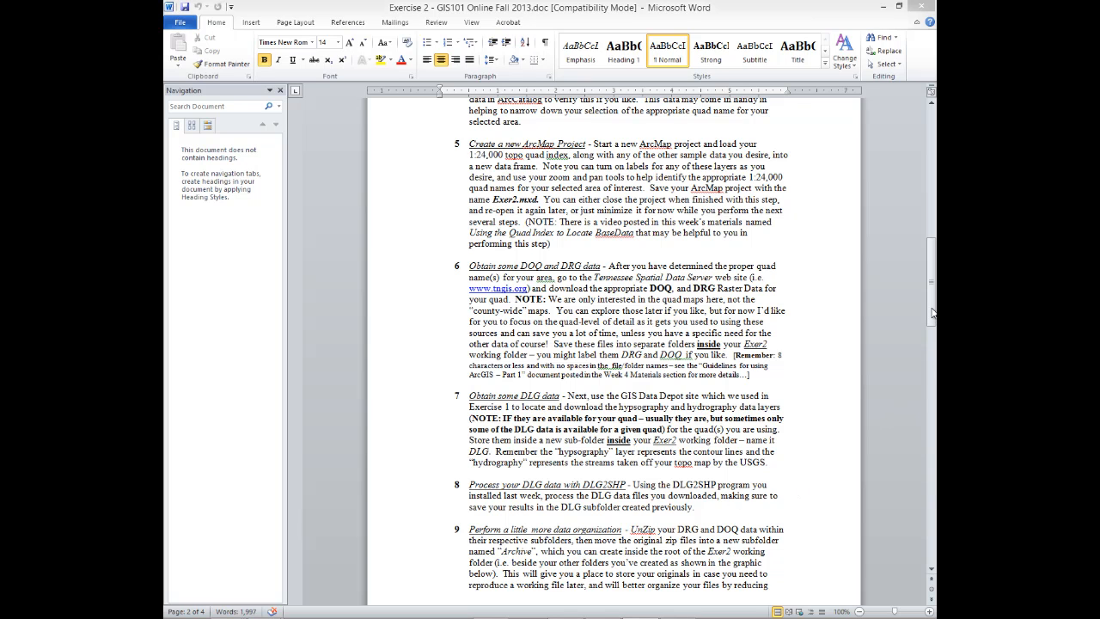
pyautogui.moveTo(933, 313); pyautogui.dragTo(933, 391)
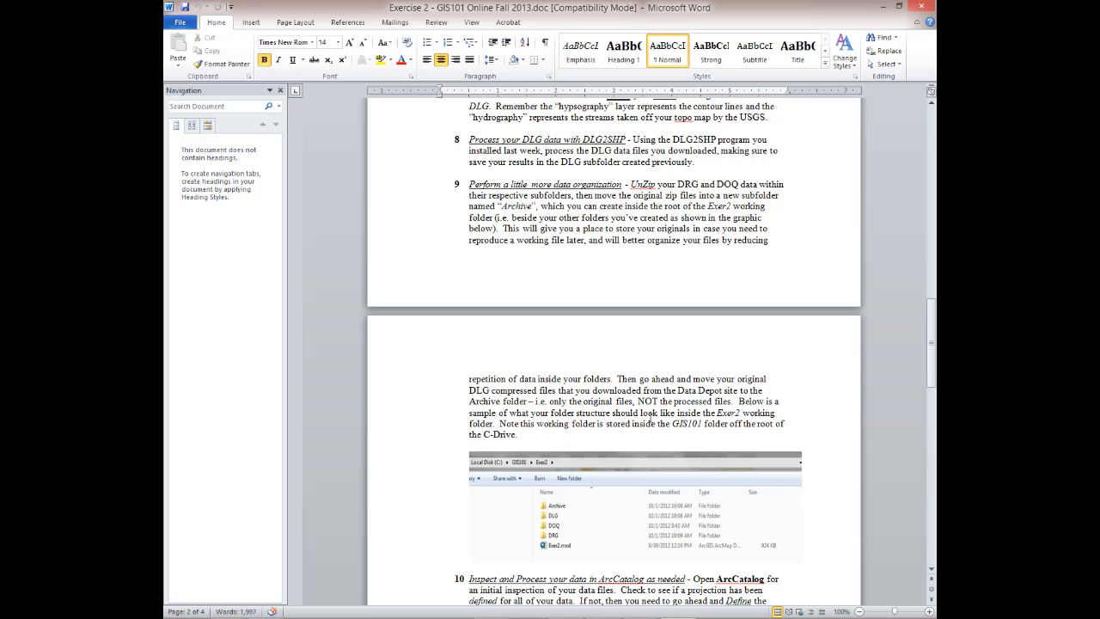
pyautogui.moveTo(932, 338); pyautogui.dragTo(933, 381)
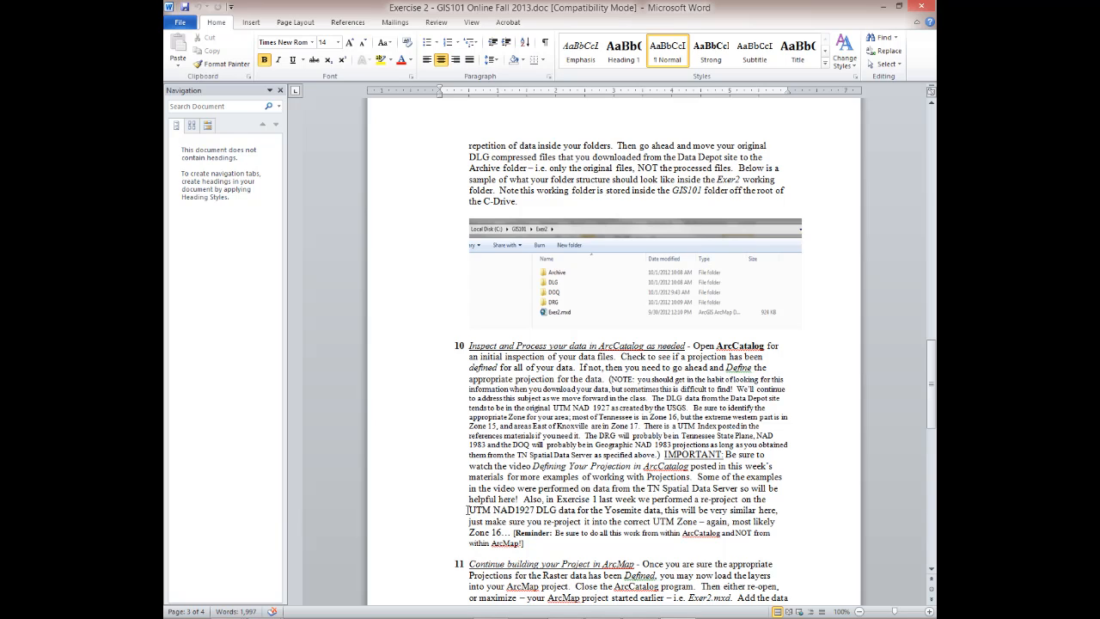
pyautogui.moveTo(495, 511); pyautogui.dragTo(769, 509)
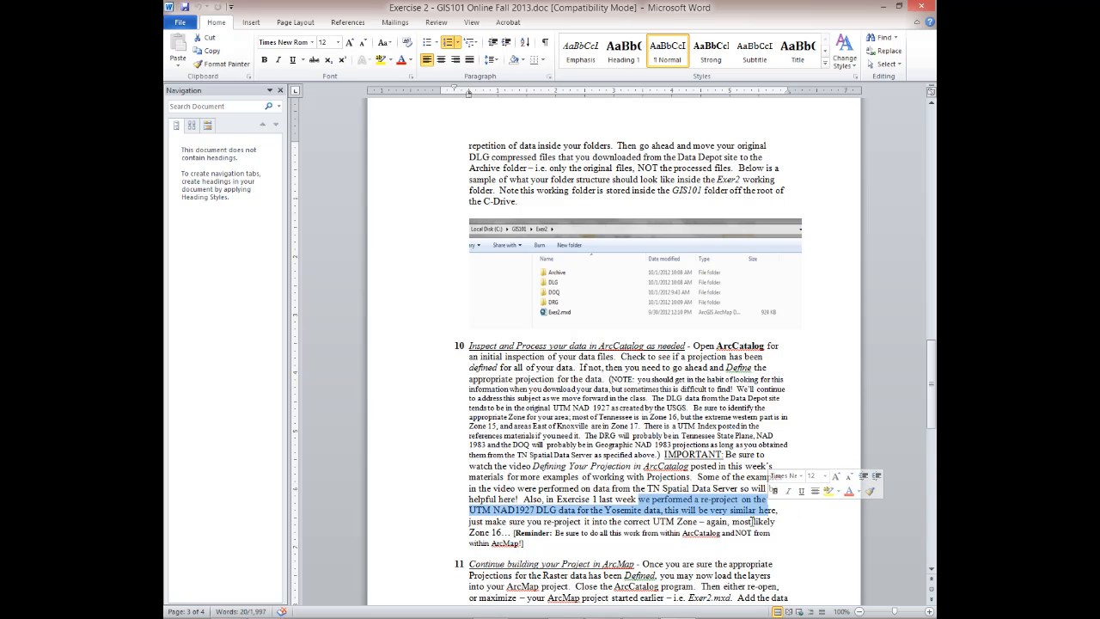
# Highlight the step 11 passage on continuing the ArcMap project and read on through steps 12 to 14 of the exercise
pyautogui.click(614, 545)
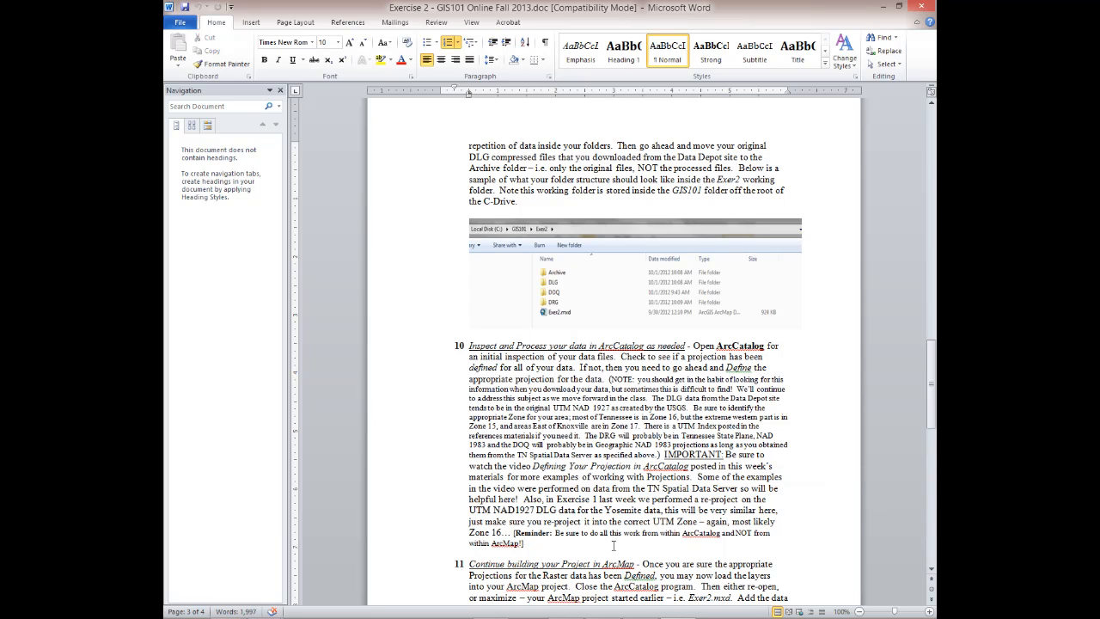
pyautogui.scroll(-5, 628, 540)
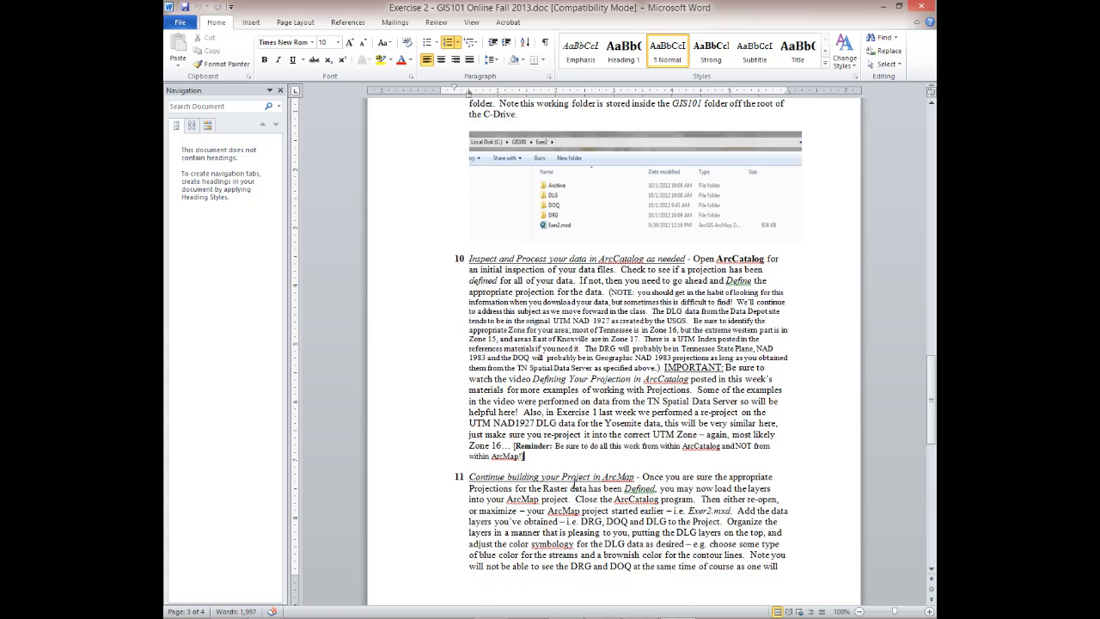
pyautogui.moveTo(469, 390); pyautogui.dragTo(724, 468)
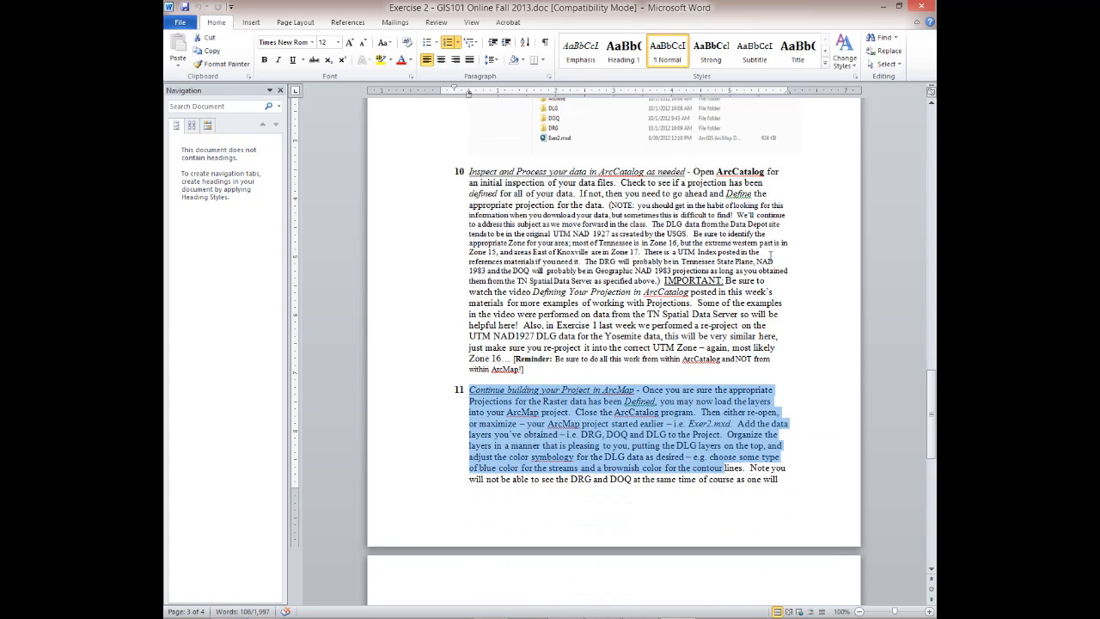
pyautogui.scroll(-5, 724, 391)
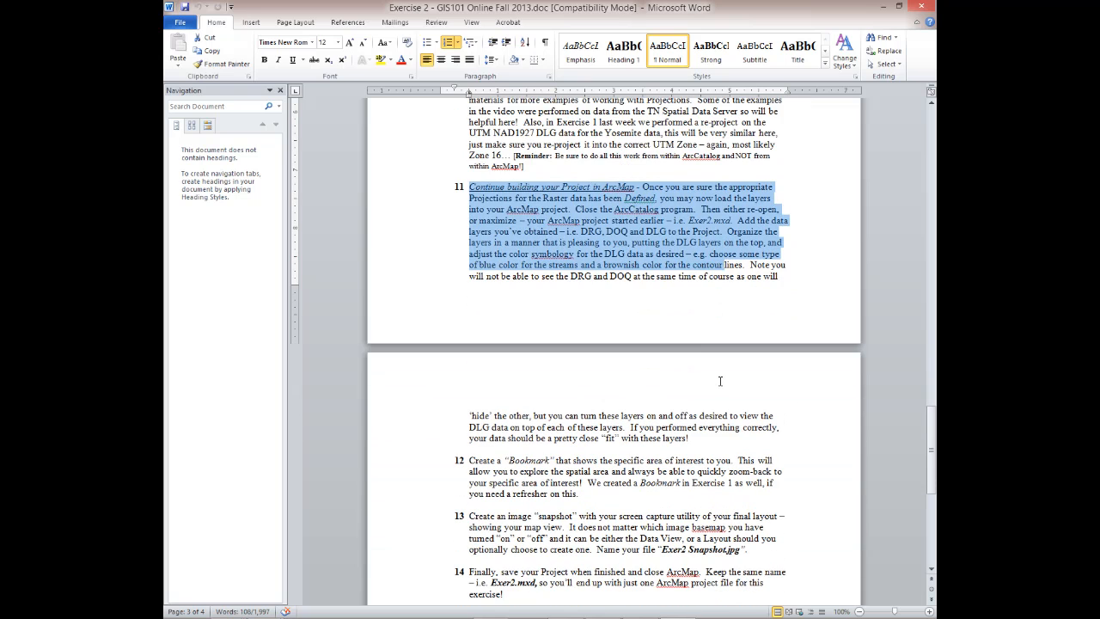
# Leave the Word document, close the personal home page in the browser, and switch to the Exer2.mxd project in ArcMap
pyautogui.hotkey('alt', 'Tab')
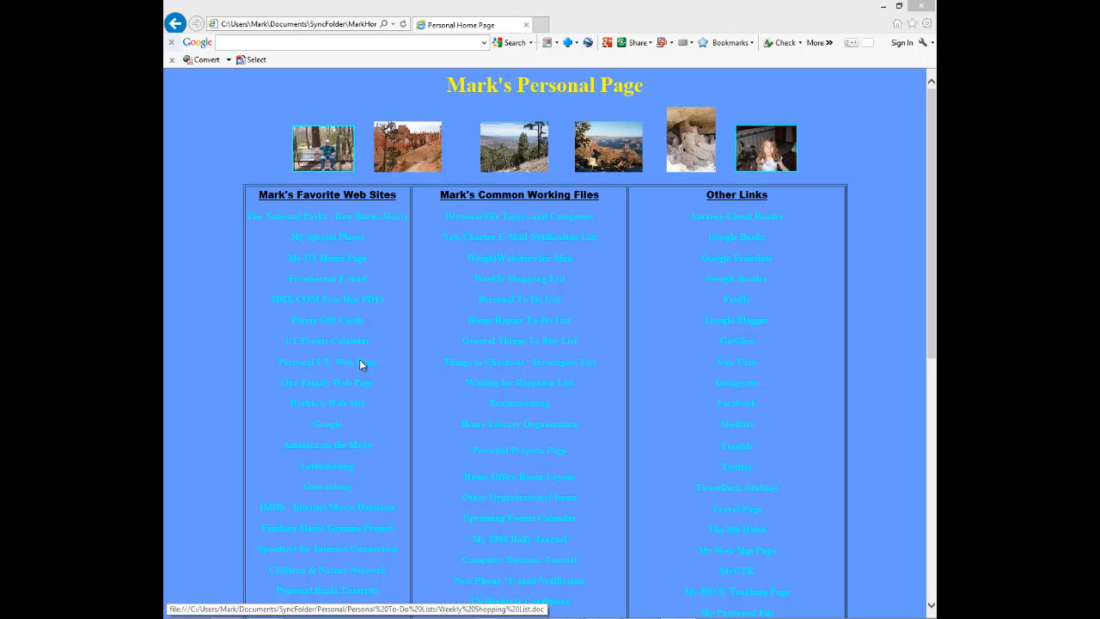
pyautogui.click(522, 27)
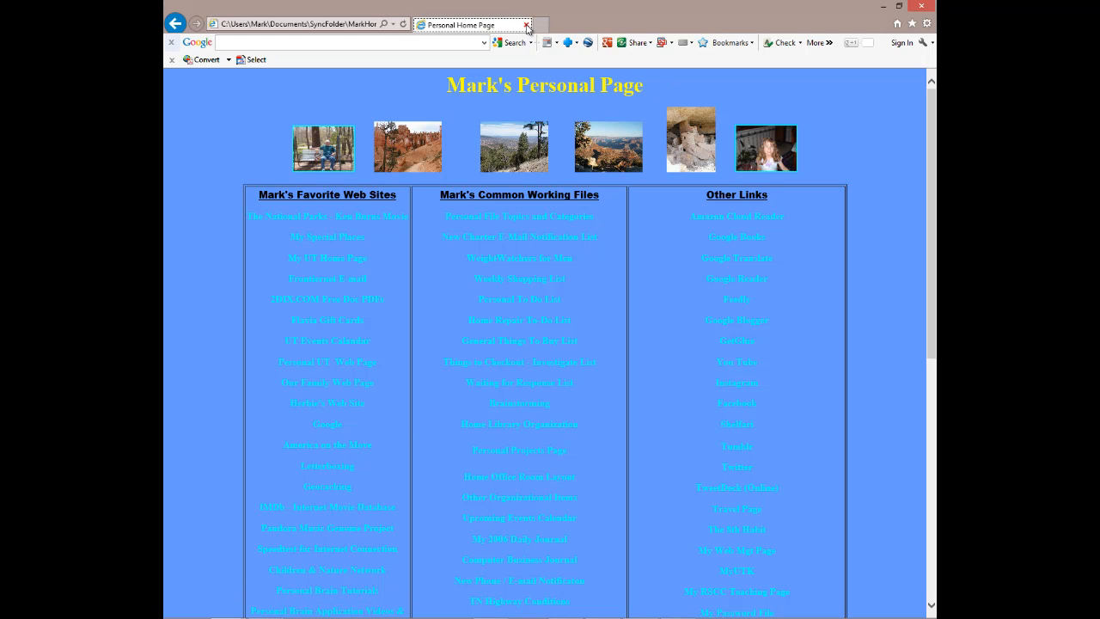
pyautogui.click(526, 26)
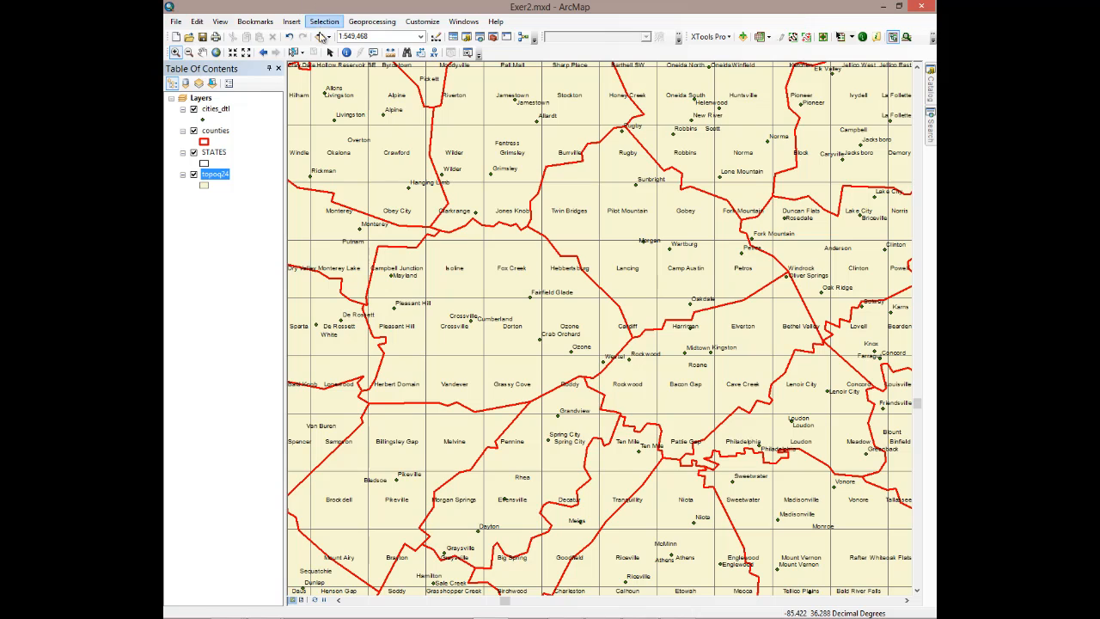
# Add the ozone.tif raster from the DRG folder inside Exer2 to the map
pyautogui.click(319, 36)
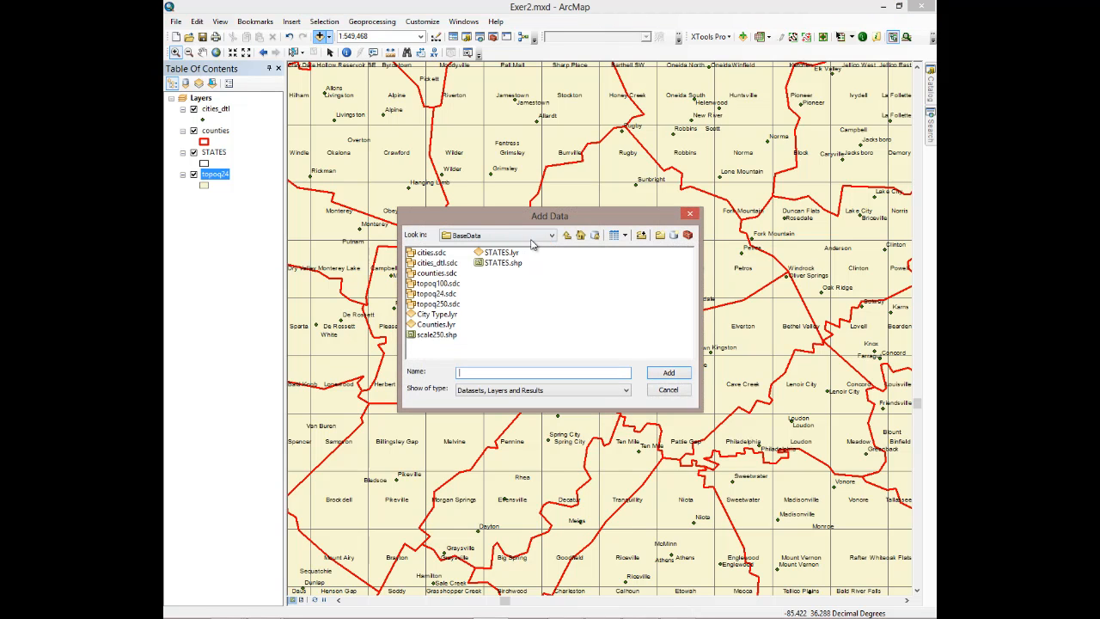
pyautogui.click(567, 236)
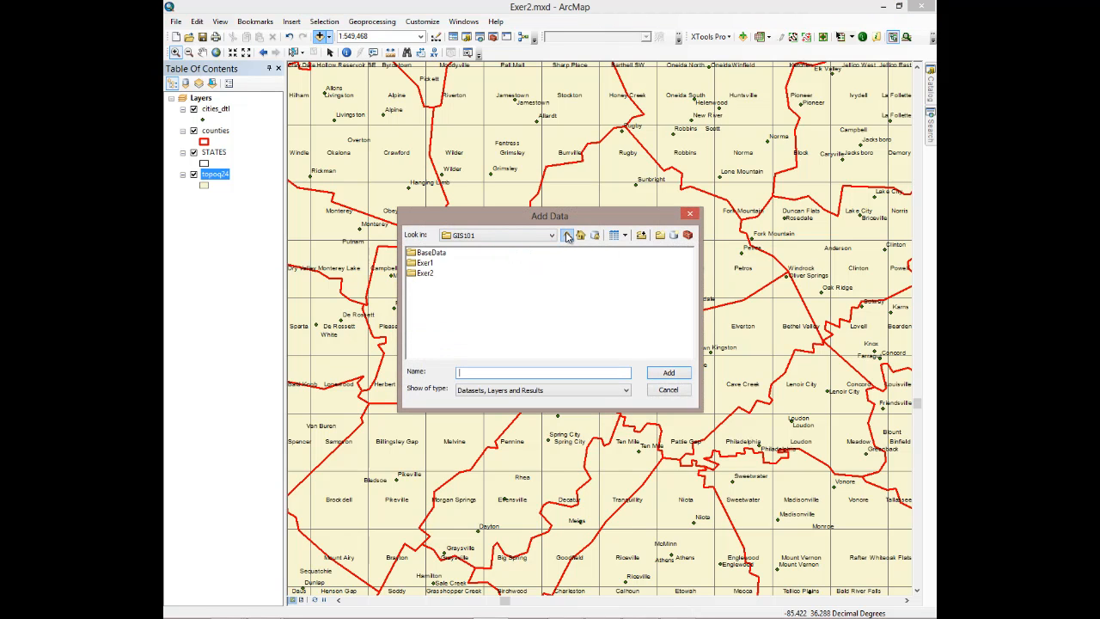
pyautogui.doubleClick(424, 274)
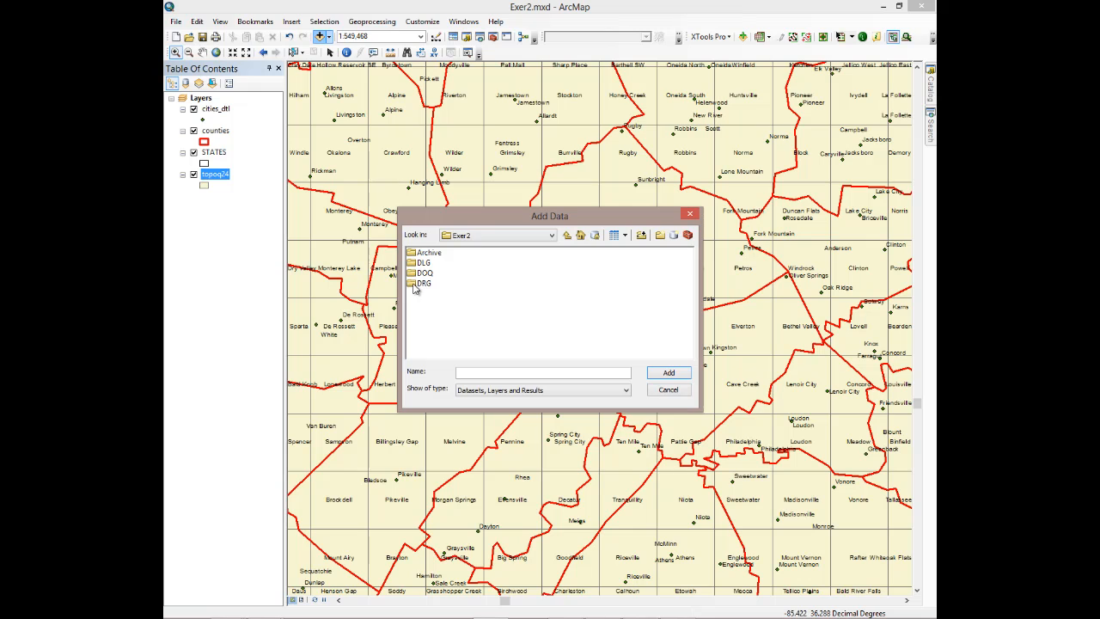
pyautogui.click(414, 289)
pyautogui.doubleClick(414, 288)
pyautogui.click(427, 256)
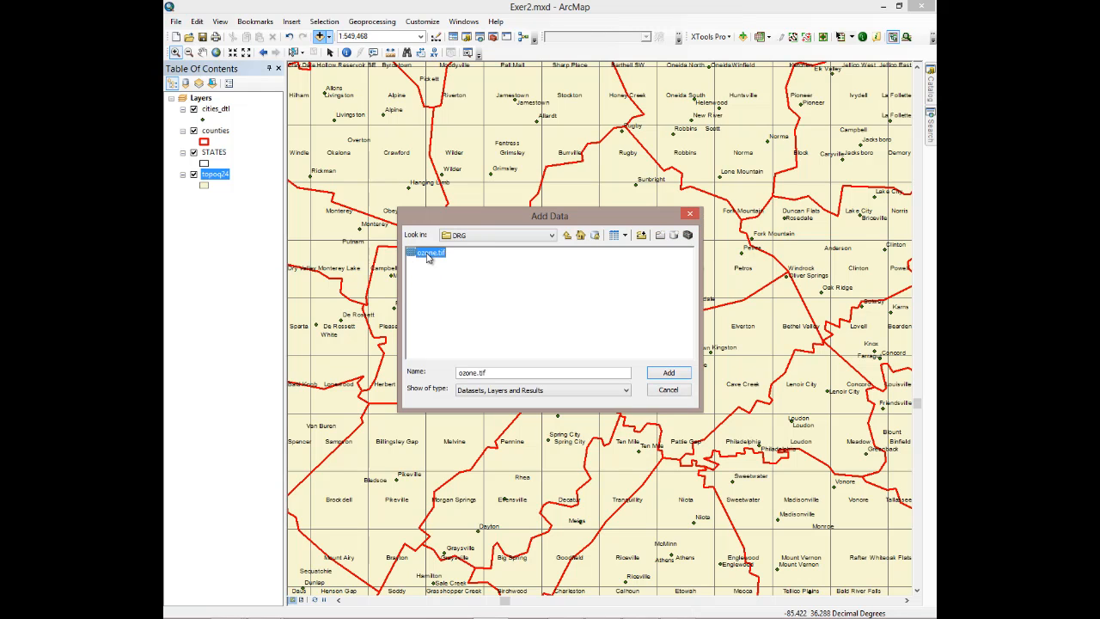
pyautogui.click(663, 372)
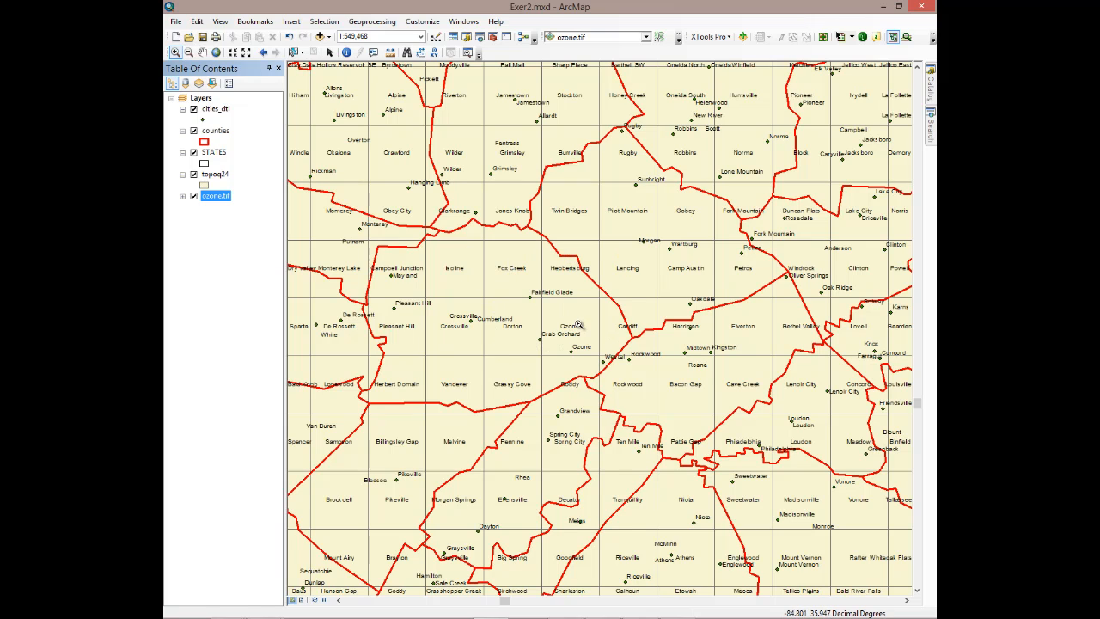
# Change the topoq24 layer's symbol to Hollow
pyautogui.click(205, 185)
pyautogui.click(434, 297)
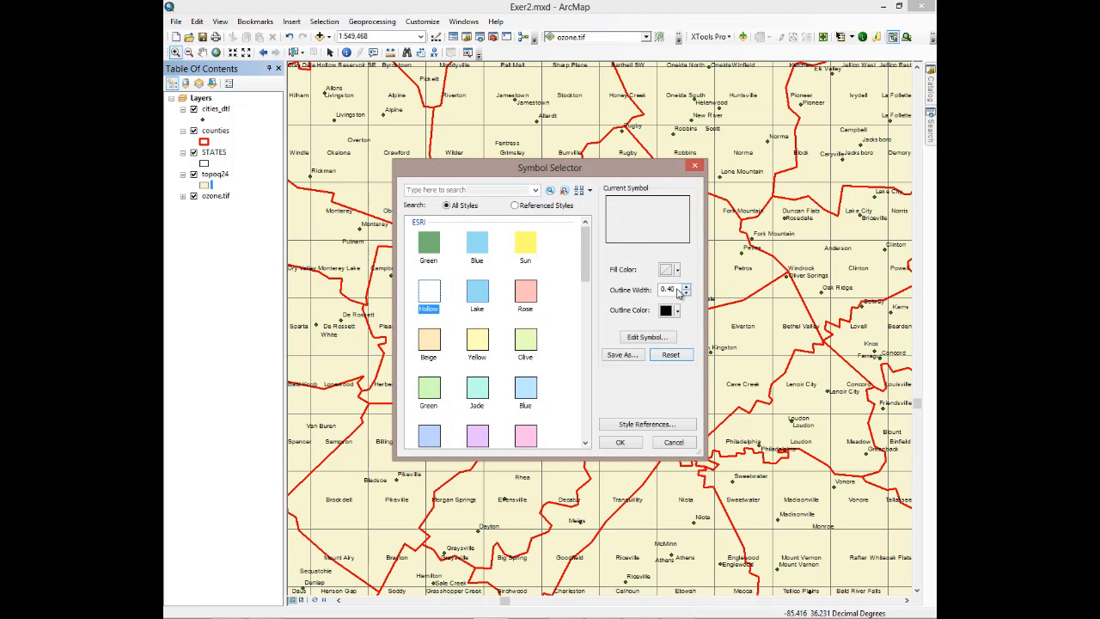
pyautogui.click(634, 444)
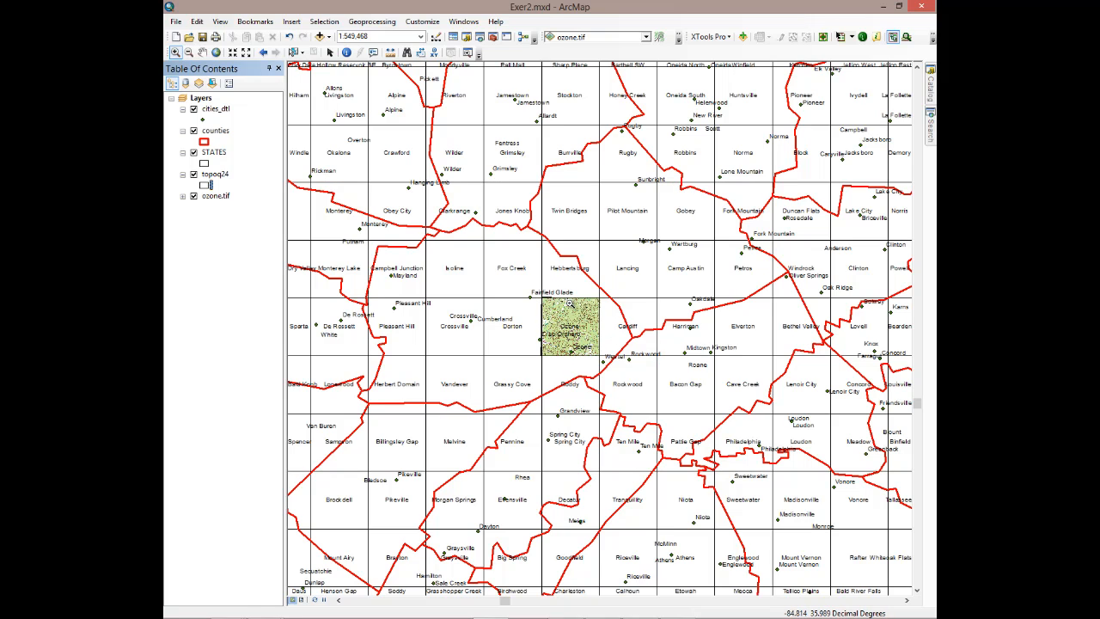
# Zoom to the Ozone quadrangle and give the topoq24 layer a red outline with a width of 2
pyautogui.click(175, 53)
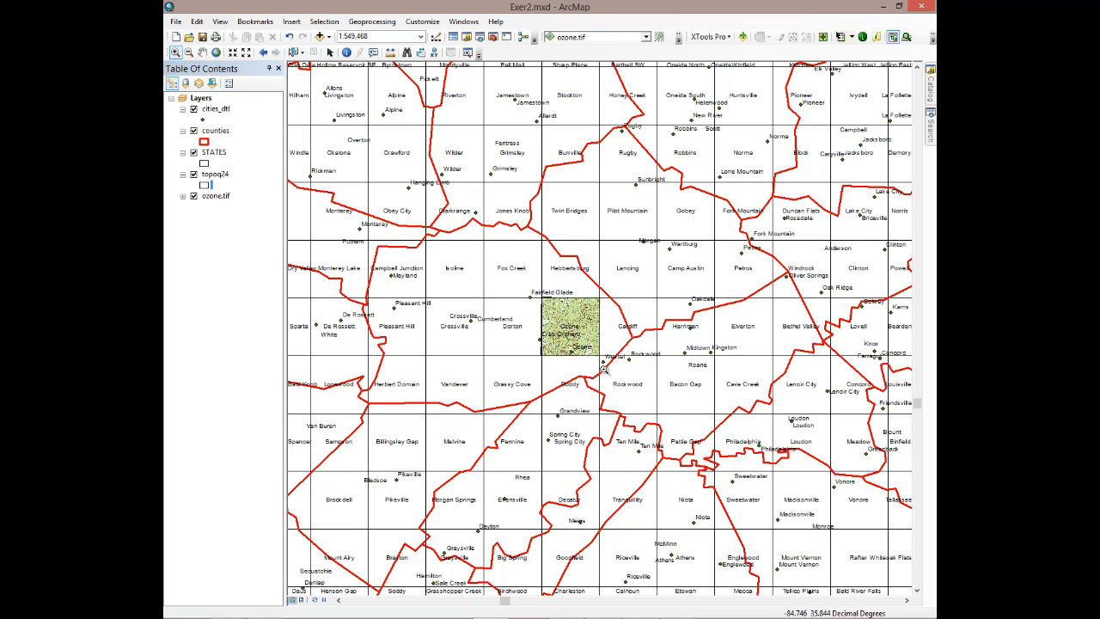
pyautogui.moveTo(616, 373); pyautogui.dragTo(543, 287)
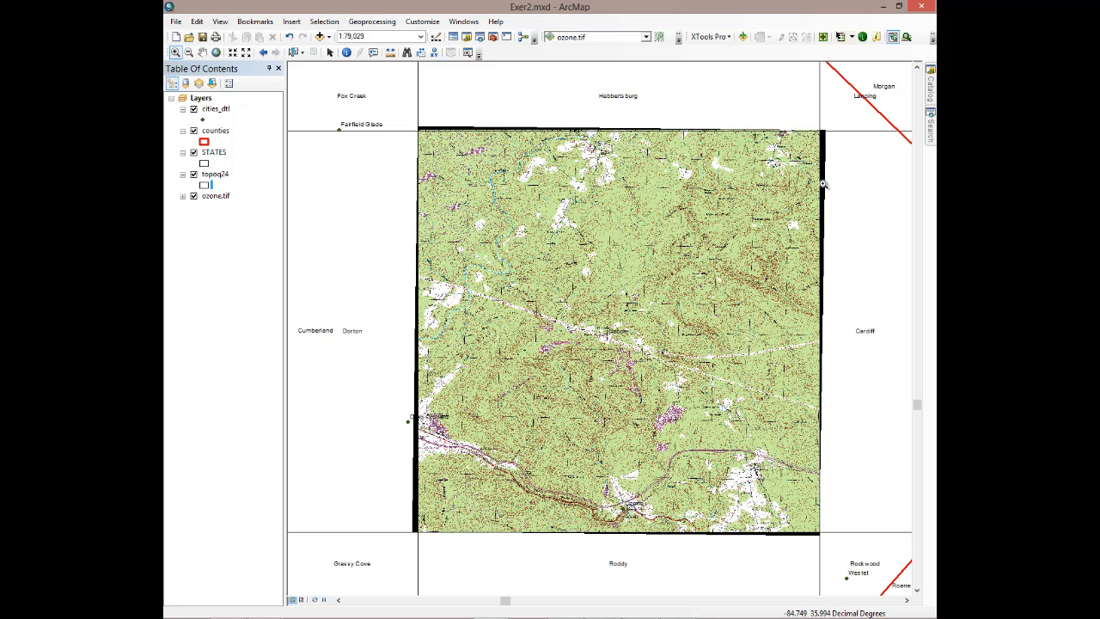
pyautogui.click(205, 186)
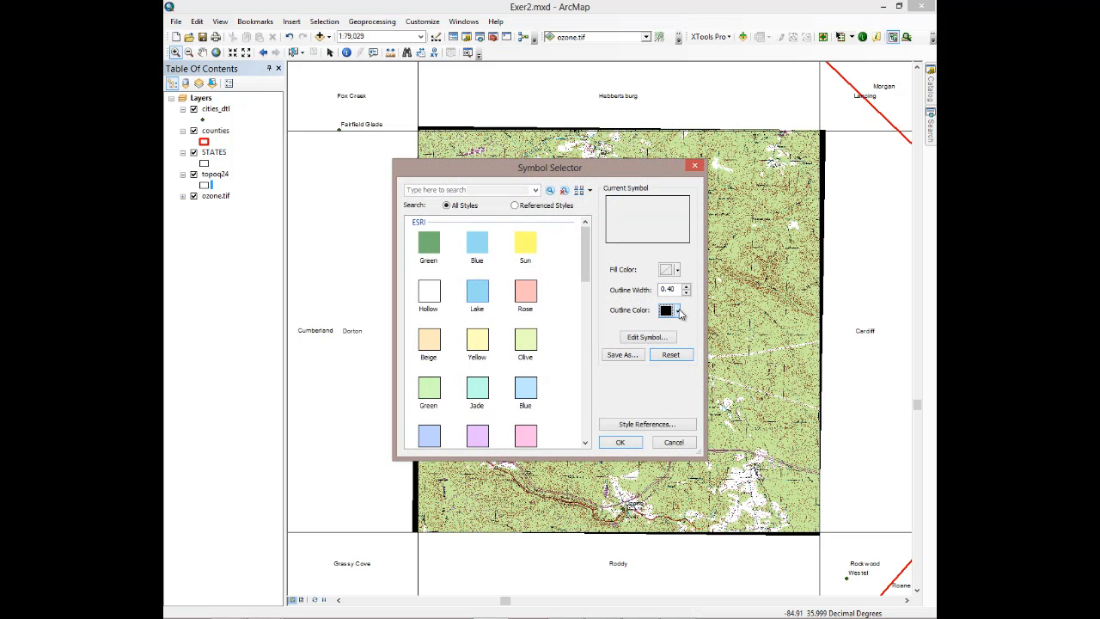
pyautogui.click(677, 310)
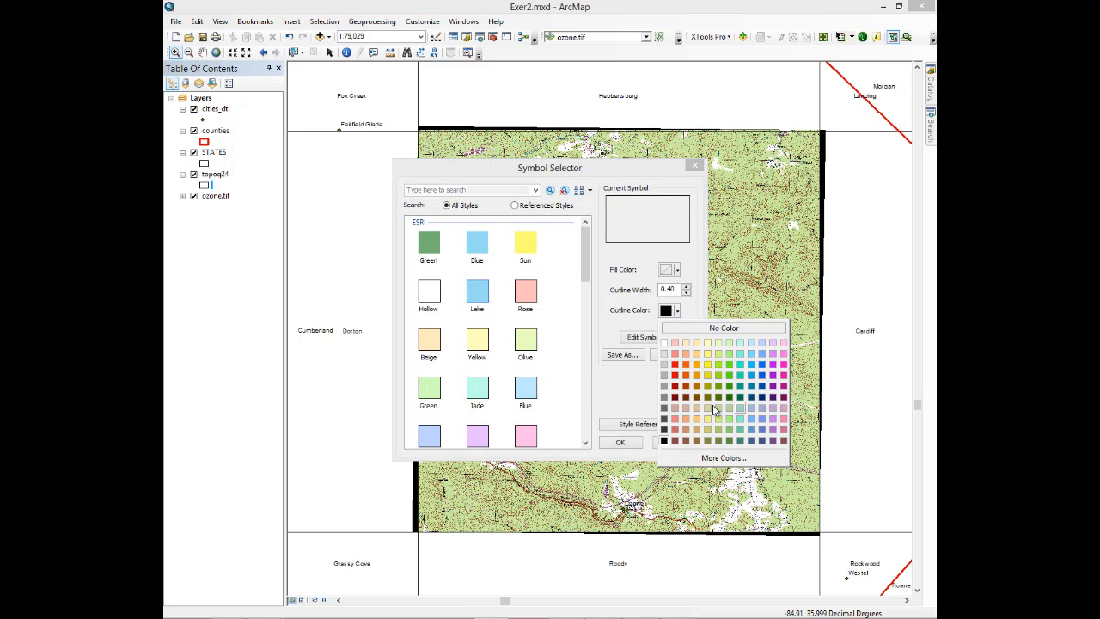
pyautogui.click(677, 375)
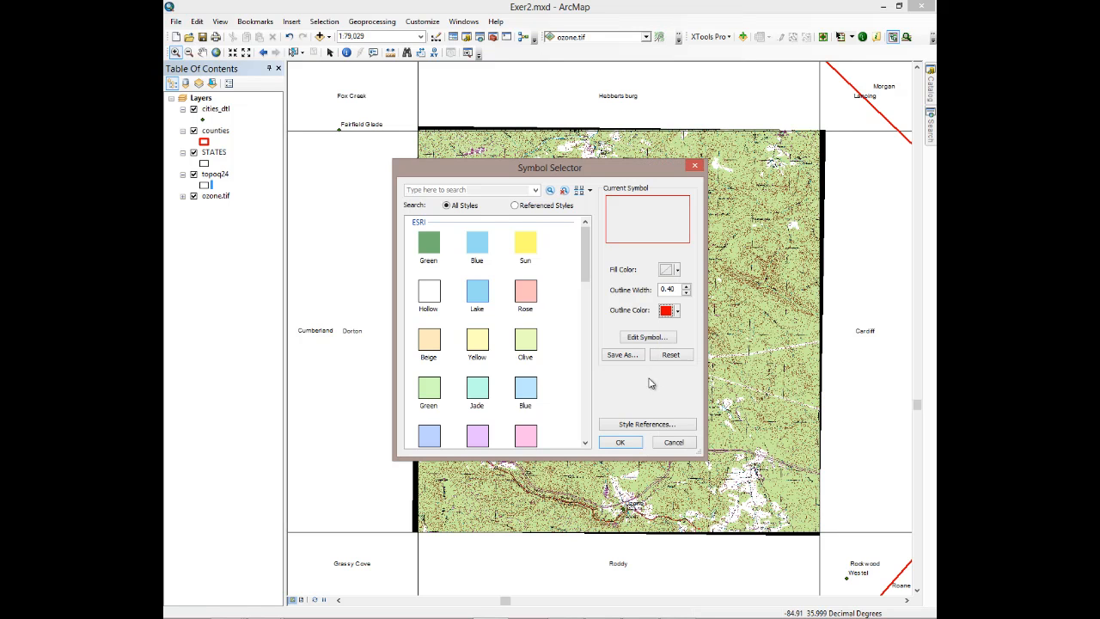
pyautogui.click(619, 442)
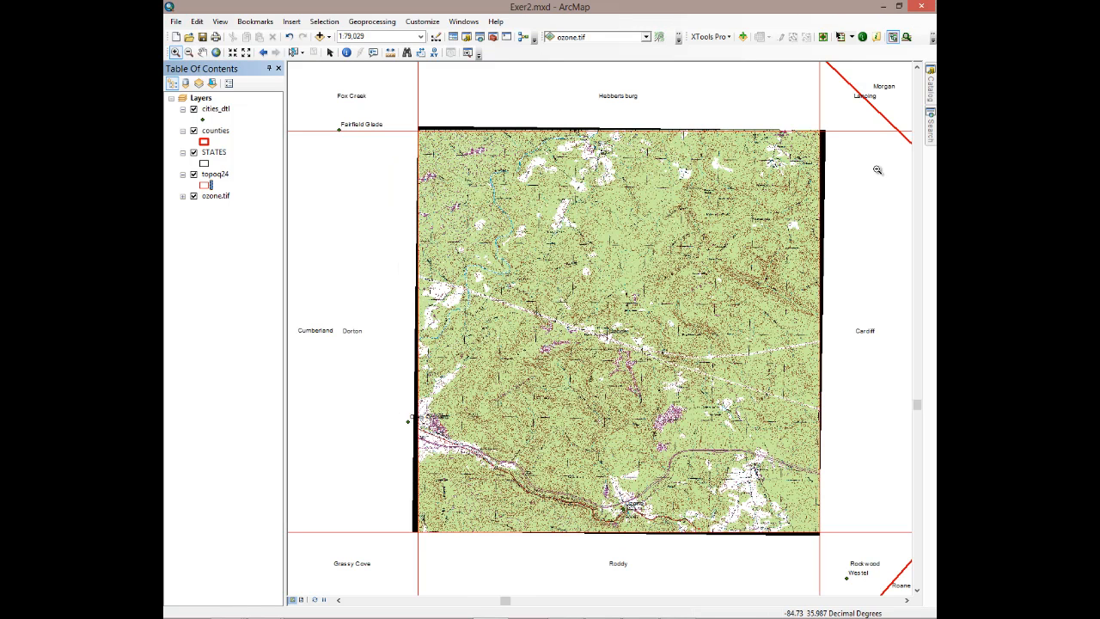
pyautogui.click(205, 186)
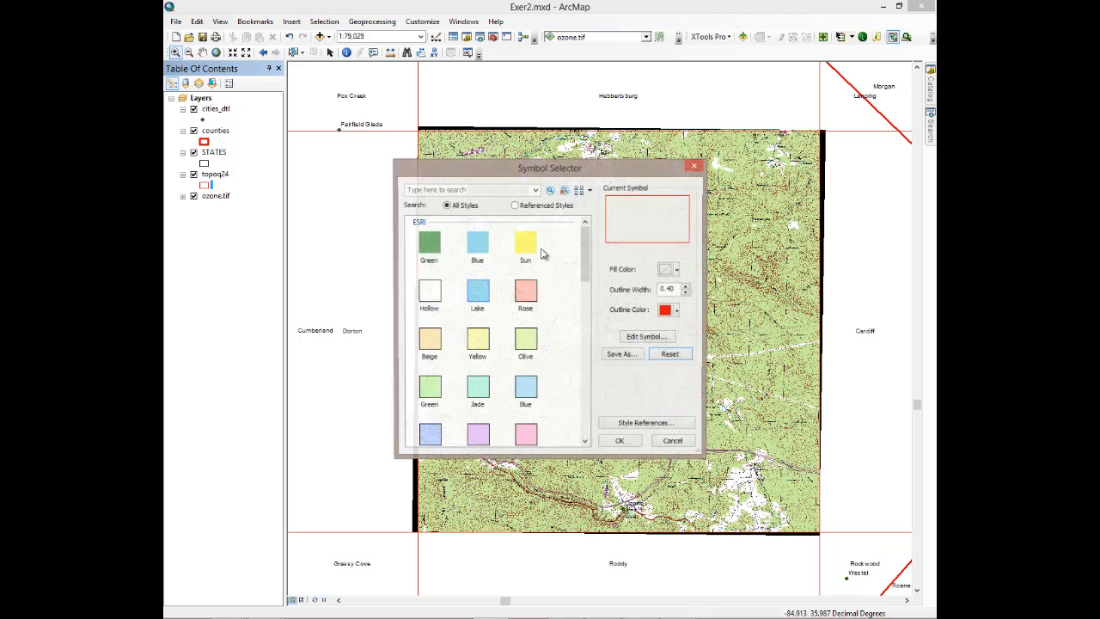
pyautogui.click(686, 288)
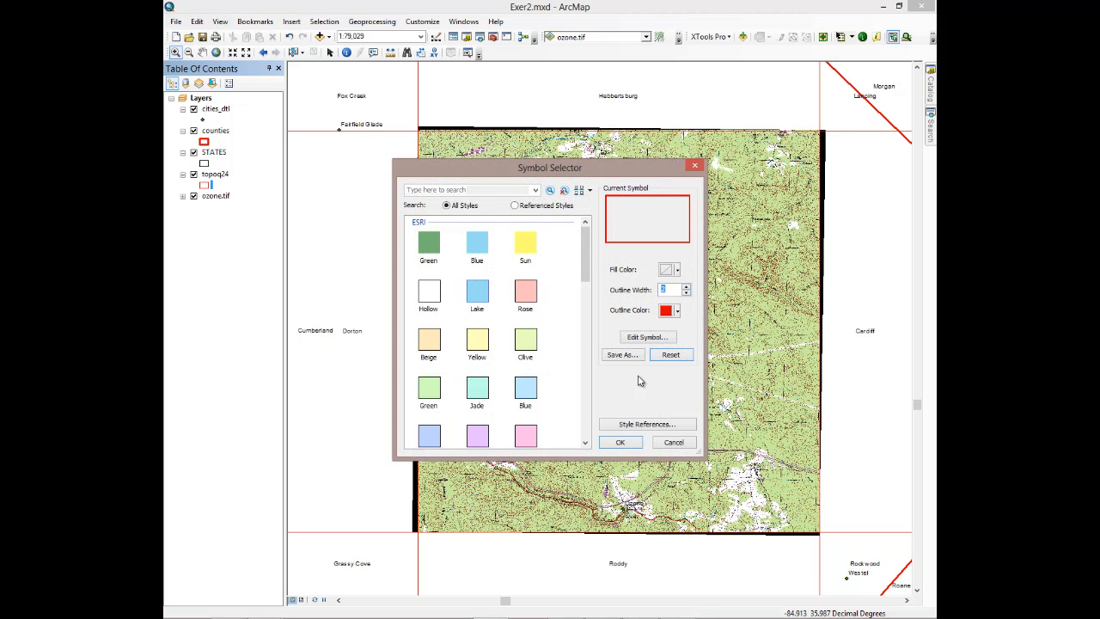
pyautogui.click(620, 442)
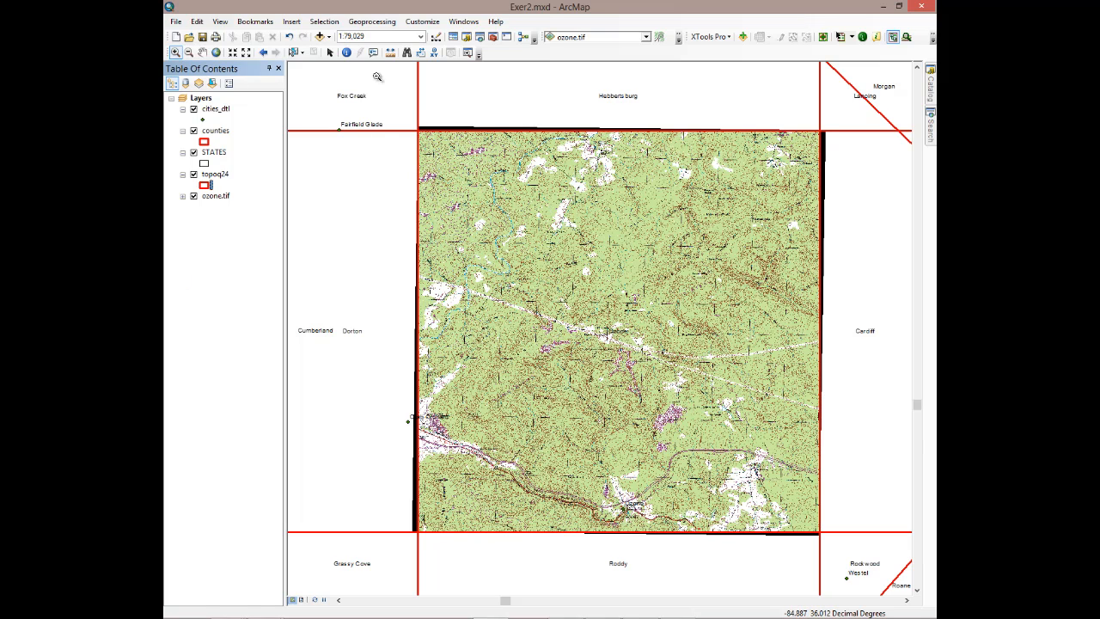
# Add the Ozone.sid image from the DOQ folder to the map
pyautogui.click(321, 37)
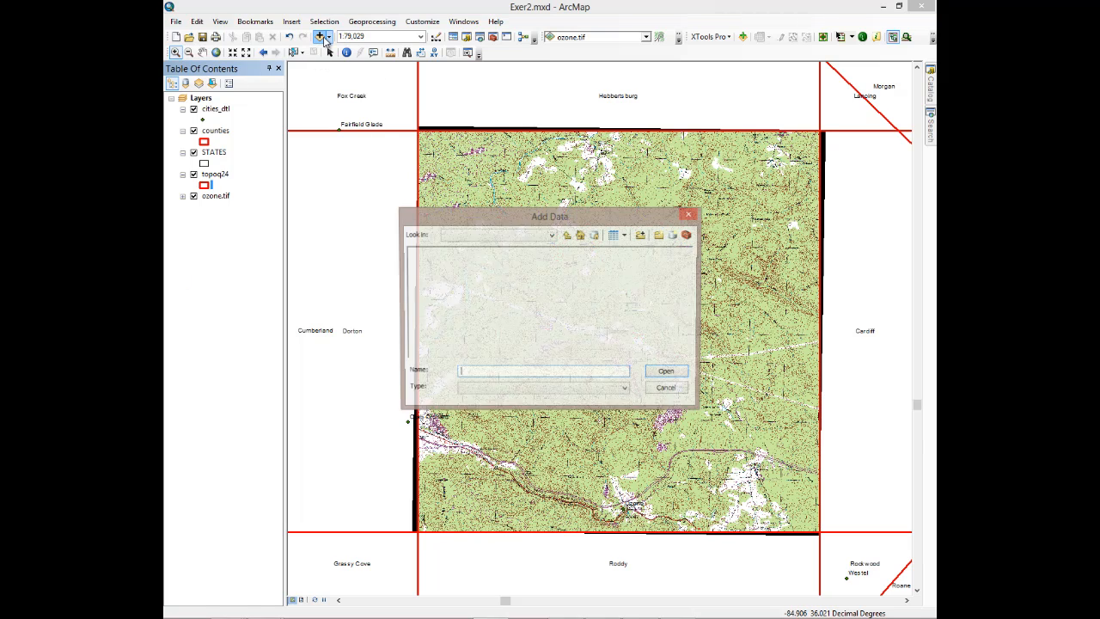
pyautogui.click(566, 235)
pyautogui.doubleClick(430, 276)
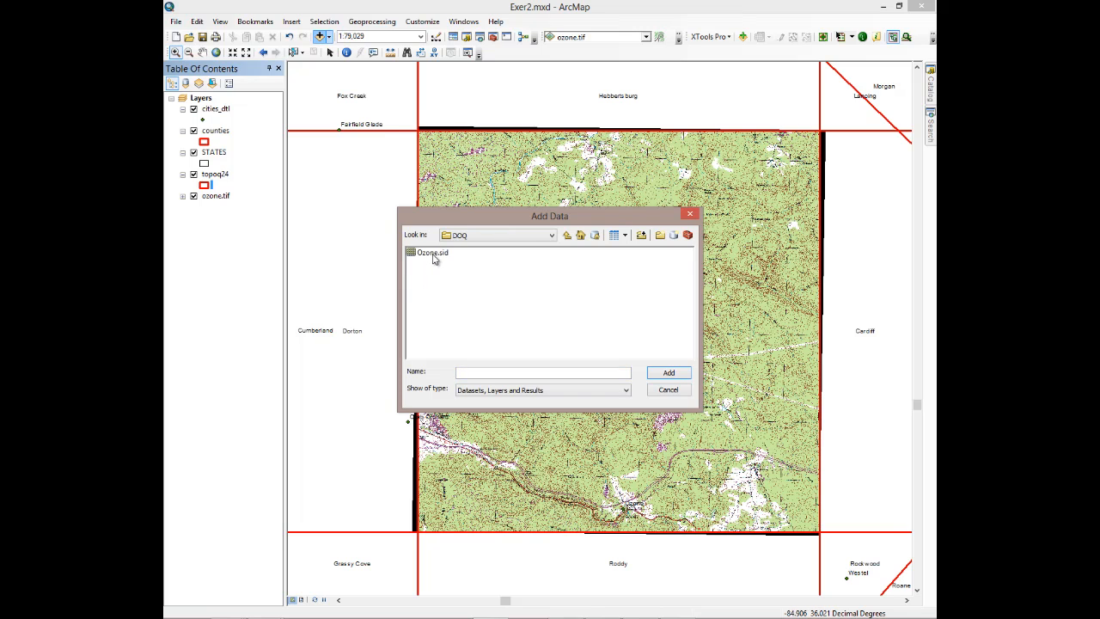
pyautogui.click(433, 253)
pyautogui.click(665, 372)
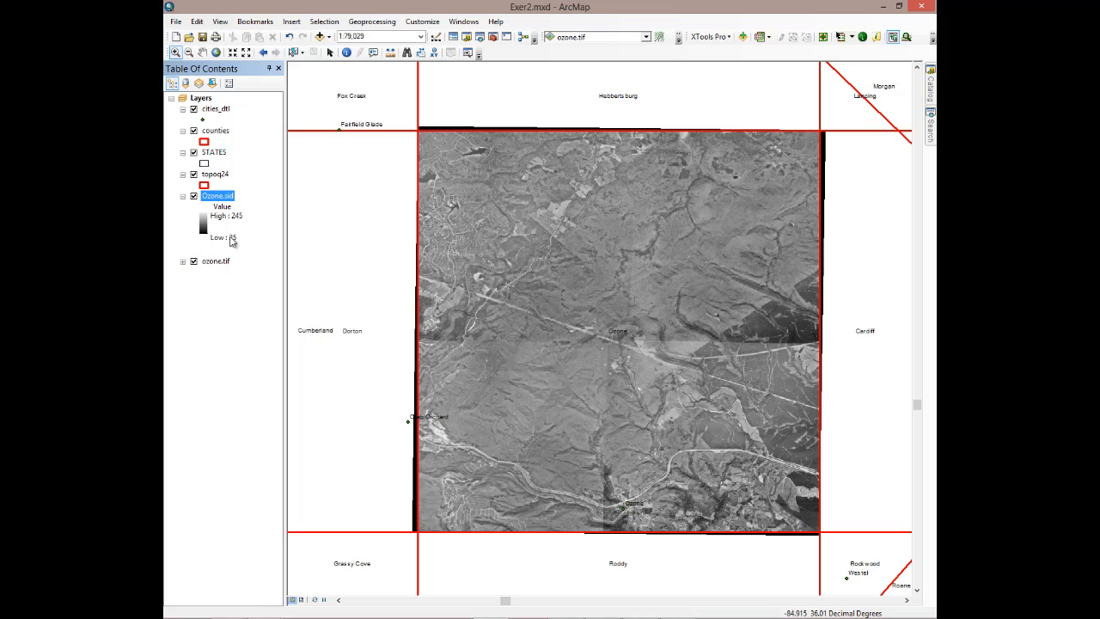
# Add HYDROGRAPHY_LE01_.shp from the Ozone hydrography folder in DLG and dismiss the geographic coordinate systems warning
pyautogui.click(318, 37)
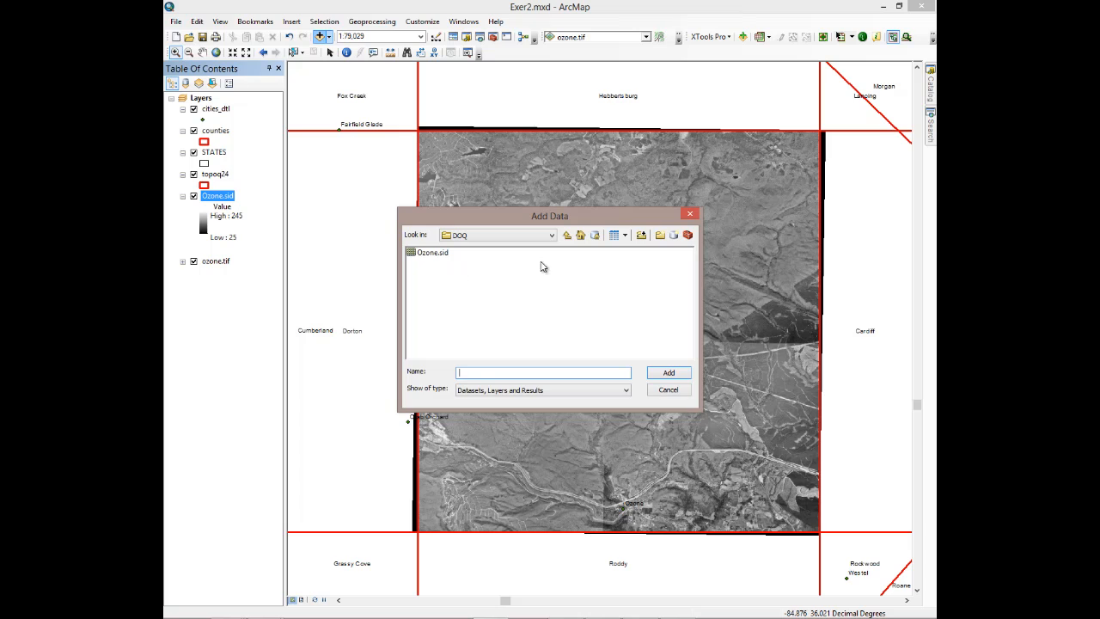
pyautogui.click(567, 234)
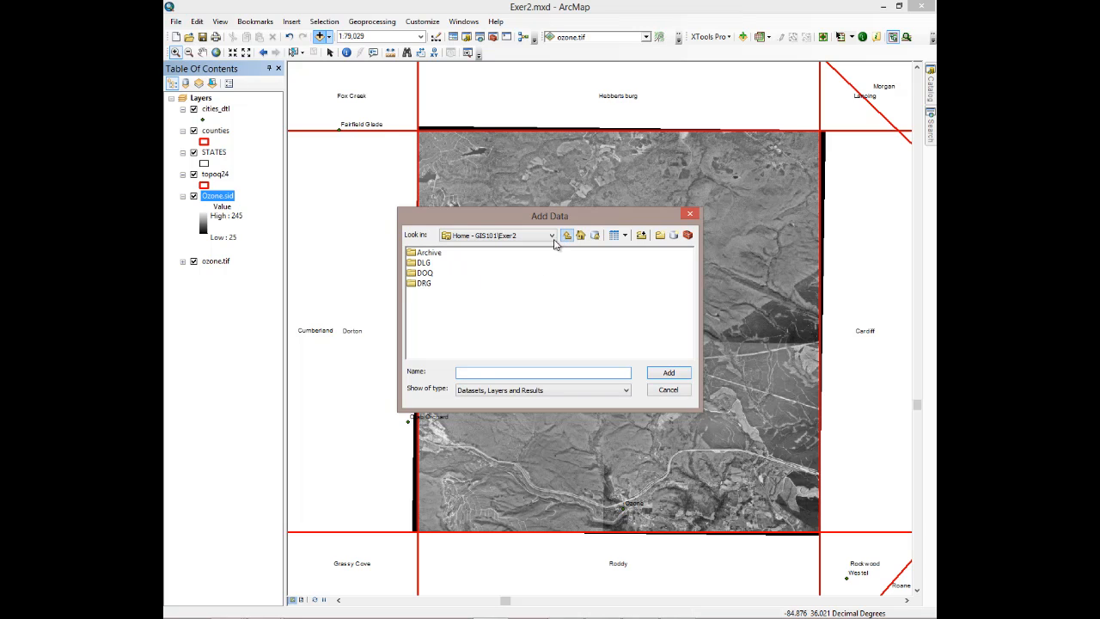
pyautogui.doubleClick(422, 263)
pyautogui.doubleClick(457, 253)
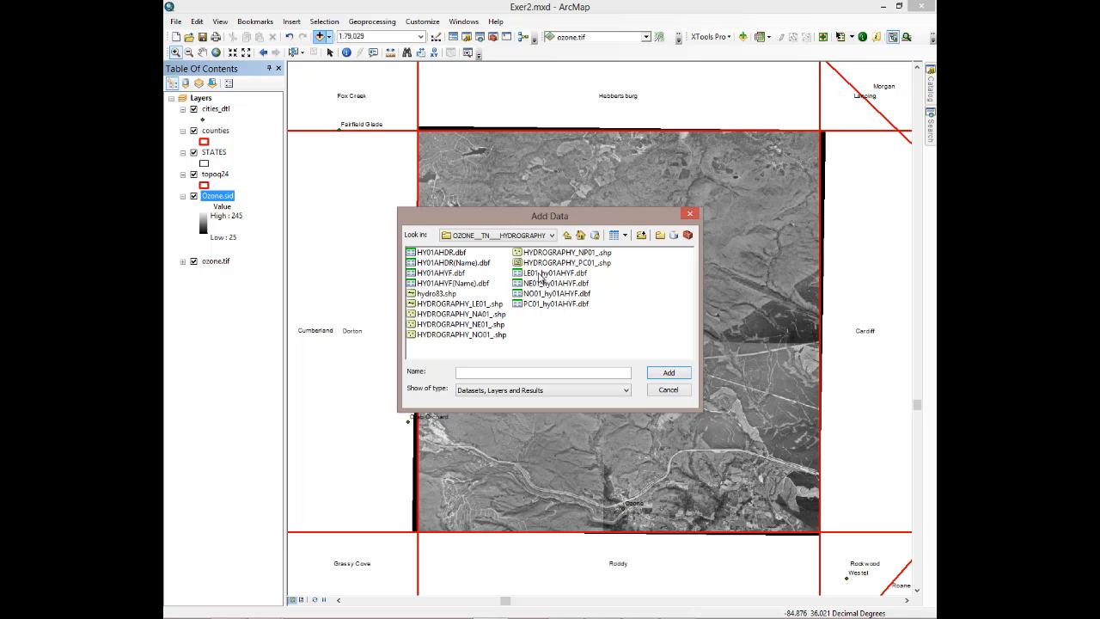
pyautogui.click(464, 306)
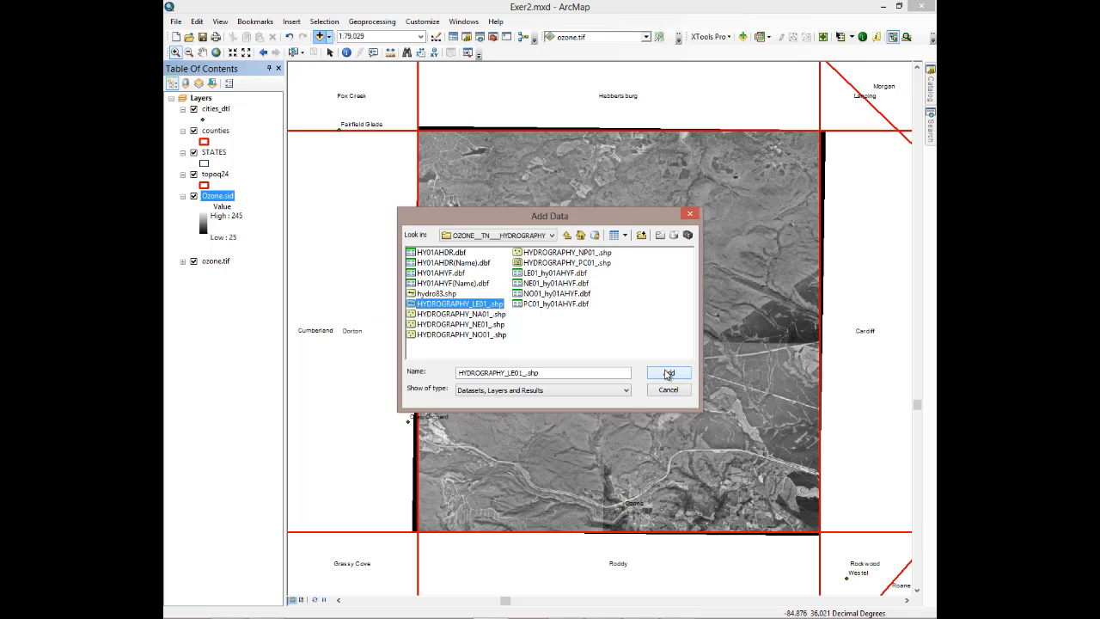
pyautogui.click(668, 375)
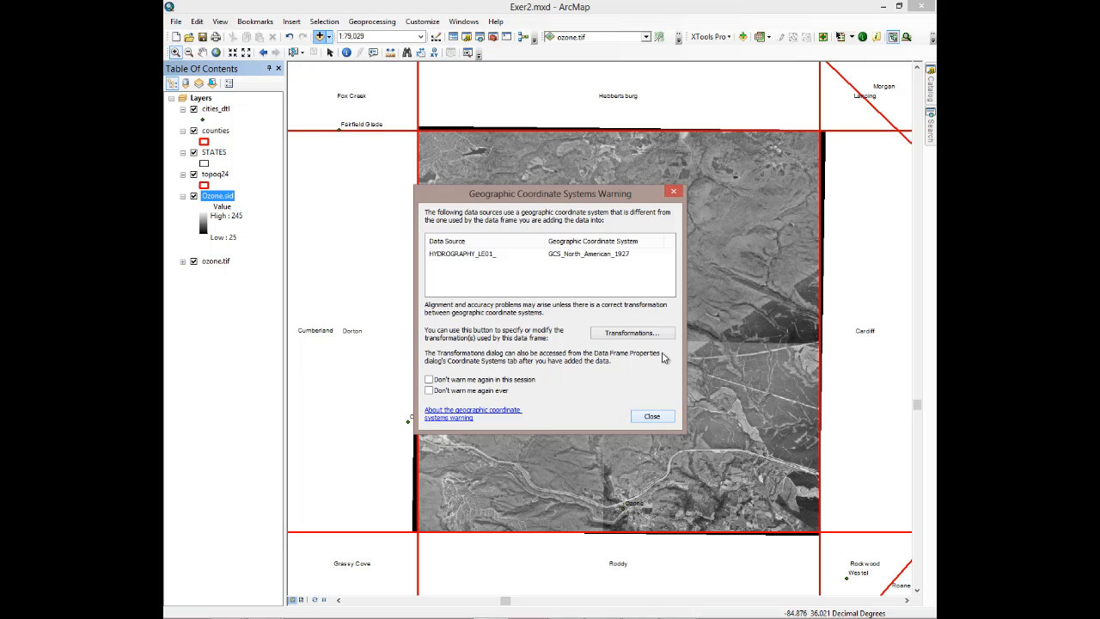
pyautogui.click(674, 191)
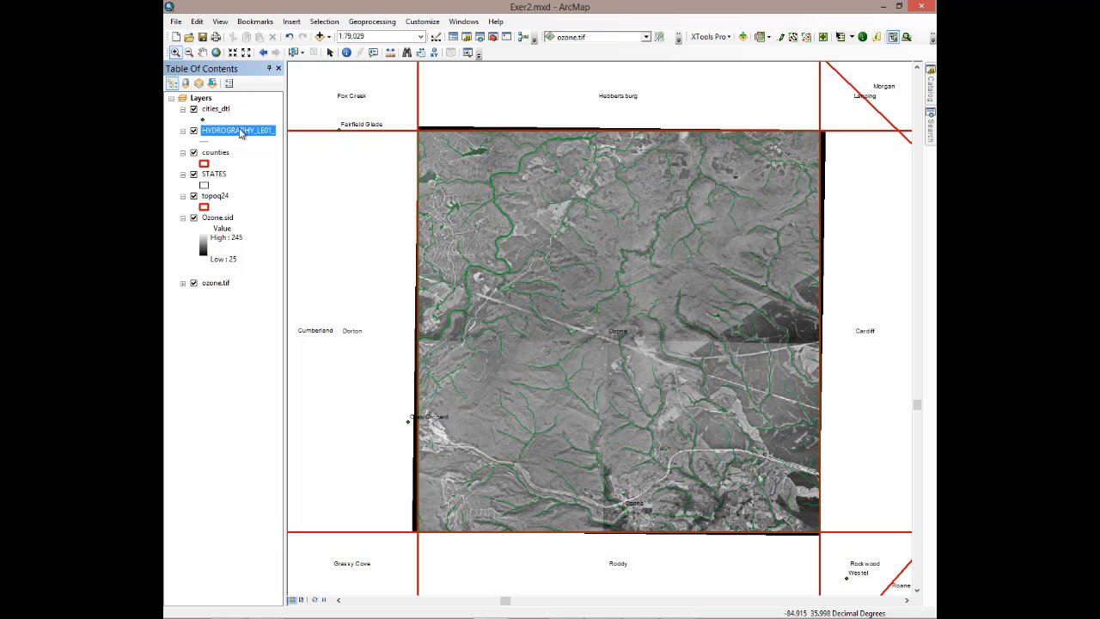
# Remove the HYDROGRAPHY_LE01_ layer from the map
pyautogui.rightClick(241, 133)
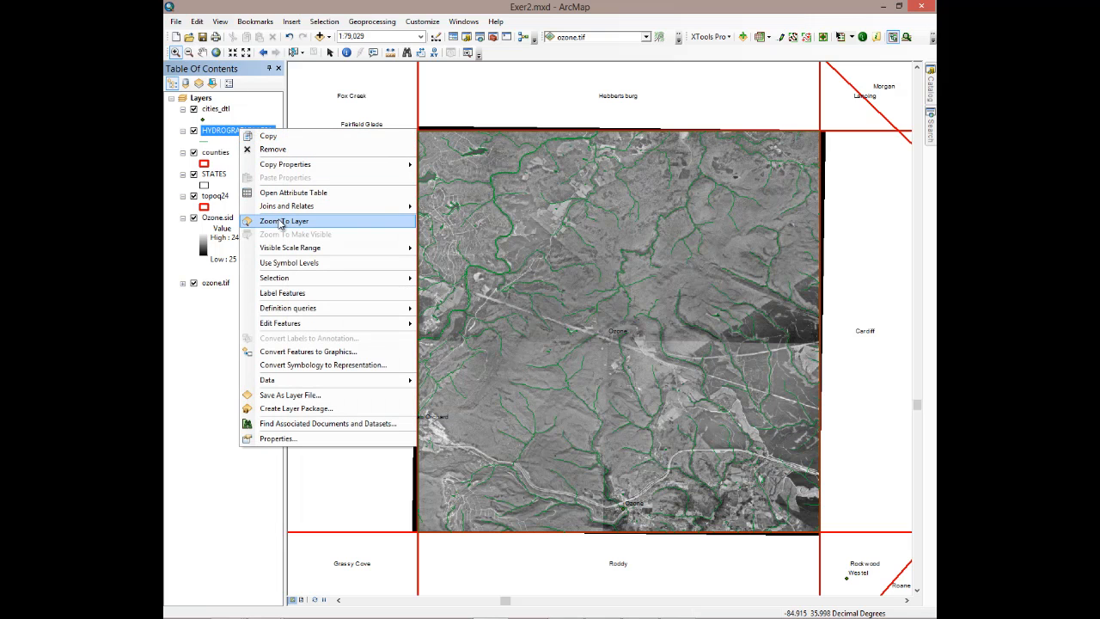
pyautogui.click(273, 149)
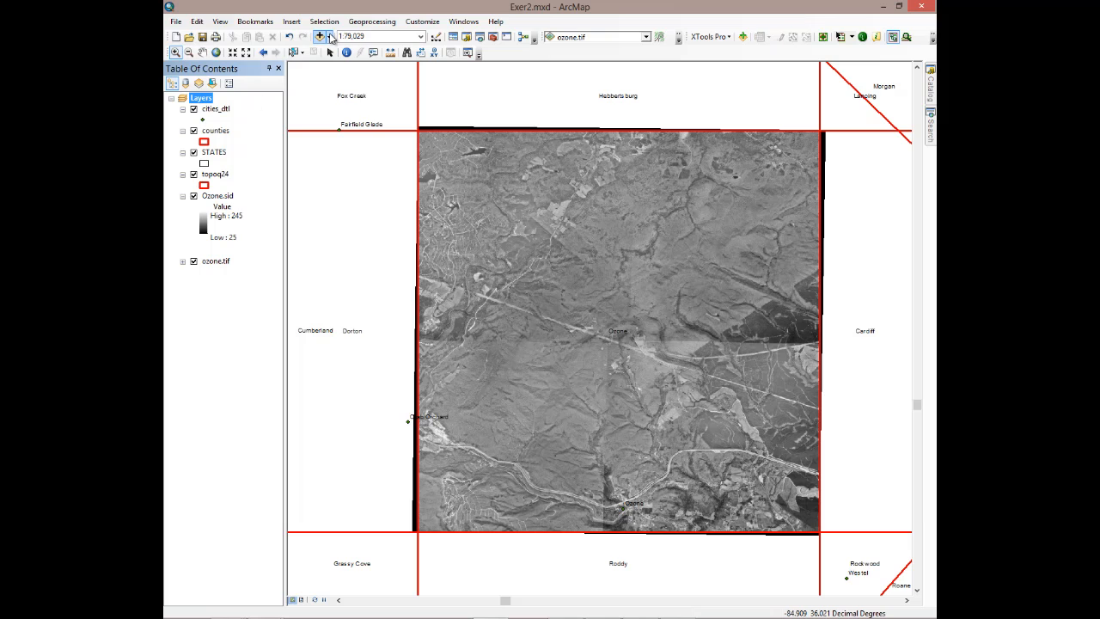
# Add hydro83.shp from the Ozone hydrography folder to the map
pyautogui.click(319, 36)
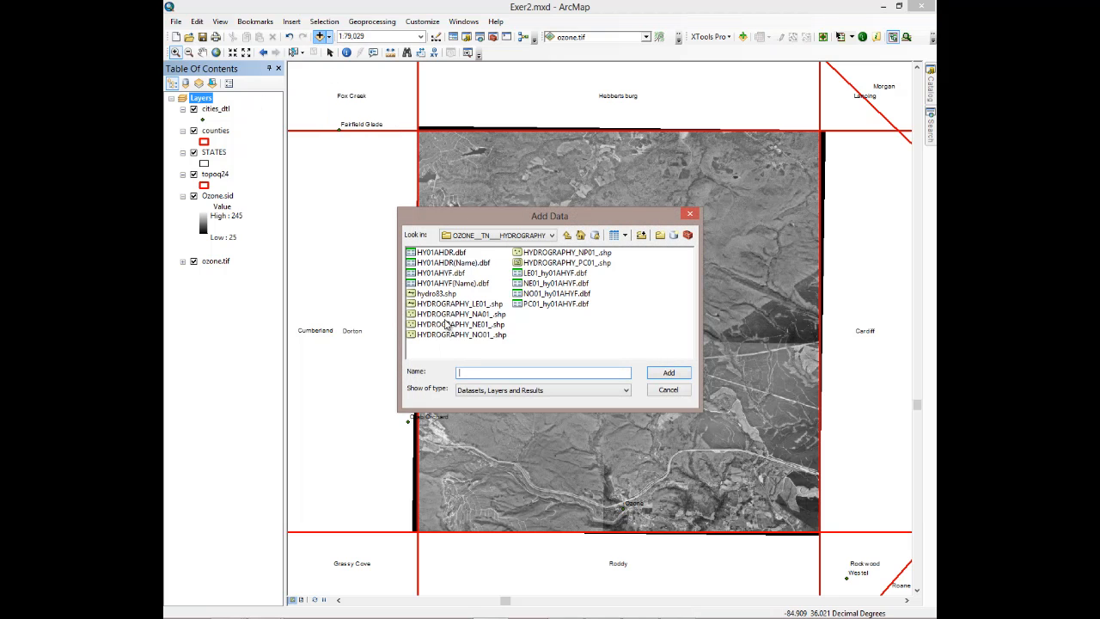
pyautogui.click(441, 295)
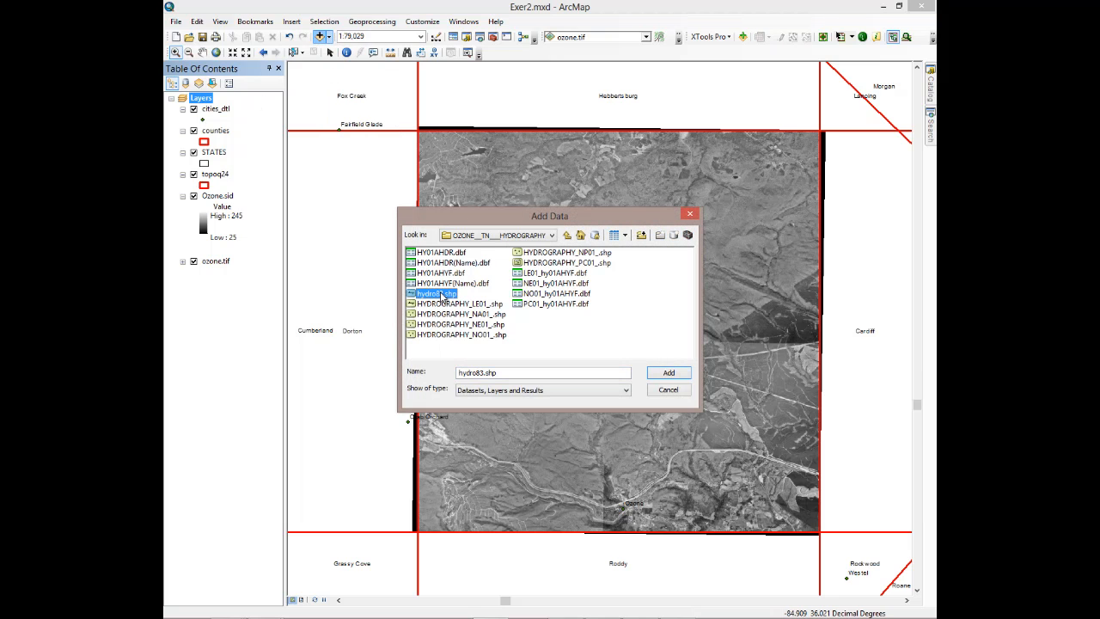
pyautogui.click(669, 373)
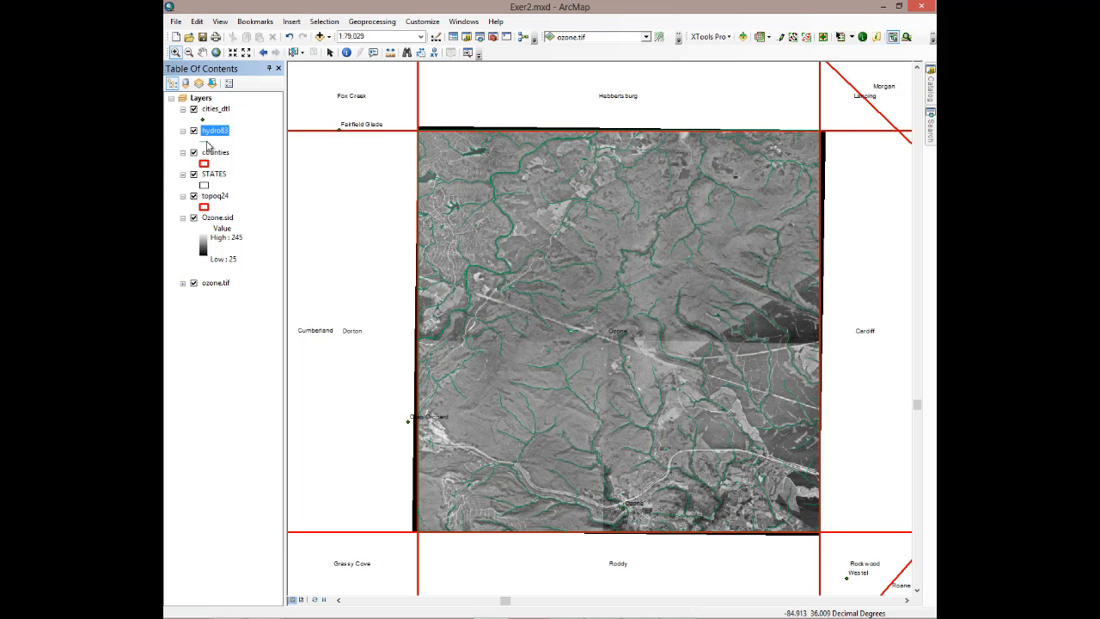
# Give the hydro83 layer a blue line symbol with a width of 2
pyautogui.click(206, 144)
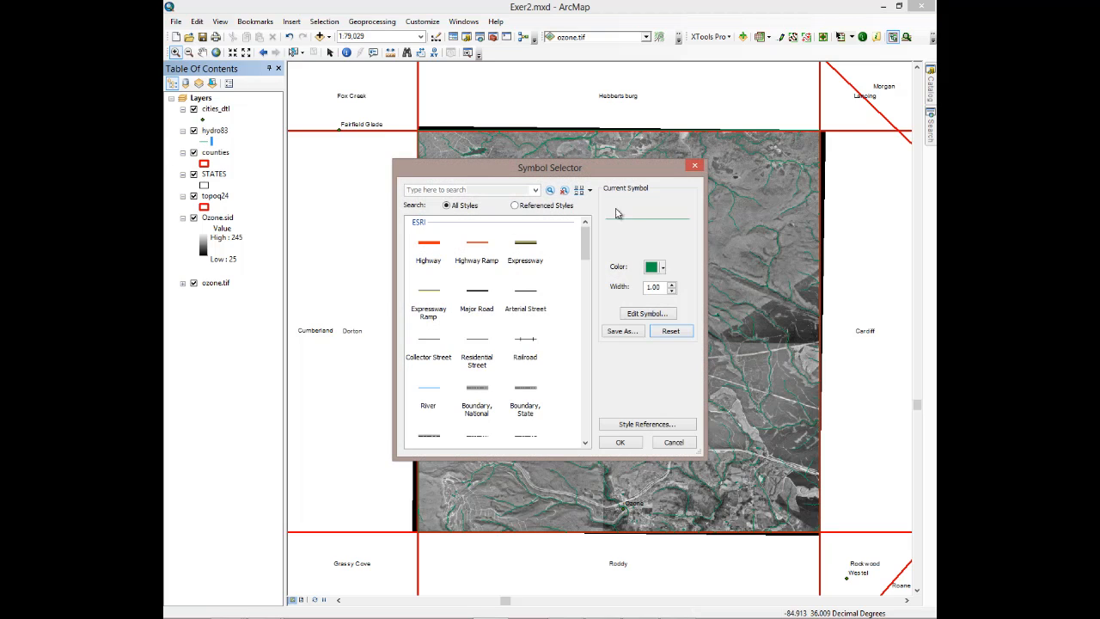
pyautogui.click(664, 269)
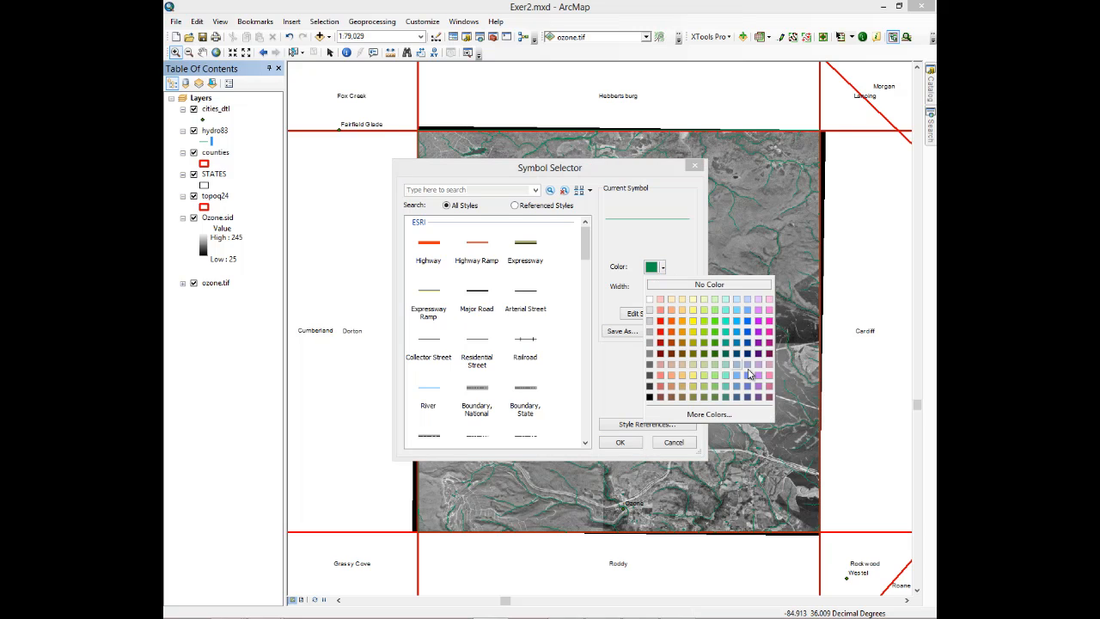
pyautogui.click(747, 332)
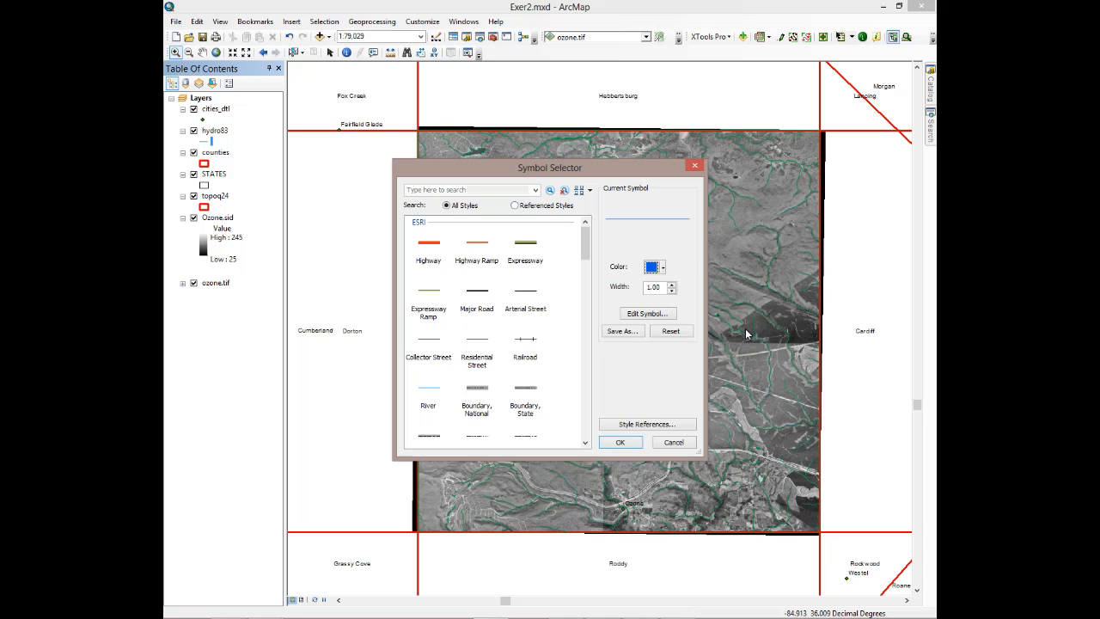
pyautogui.click(672, 284)
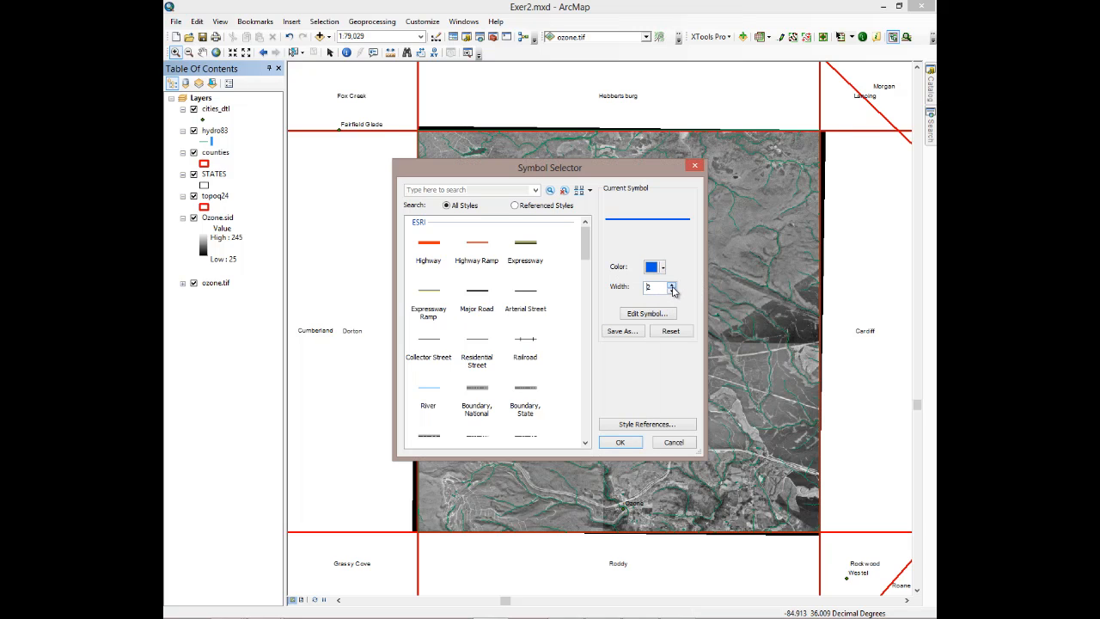
pyautogui.click(632, 442)
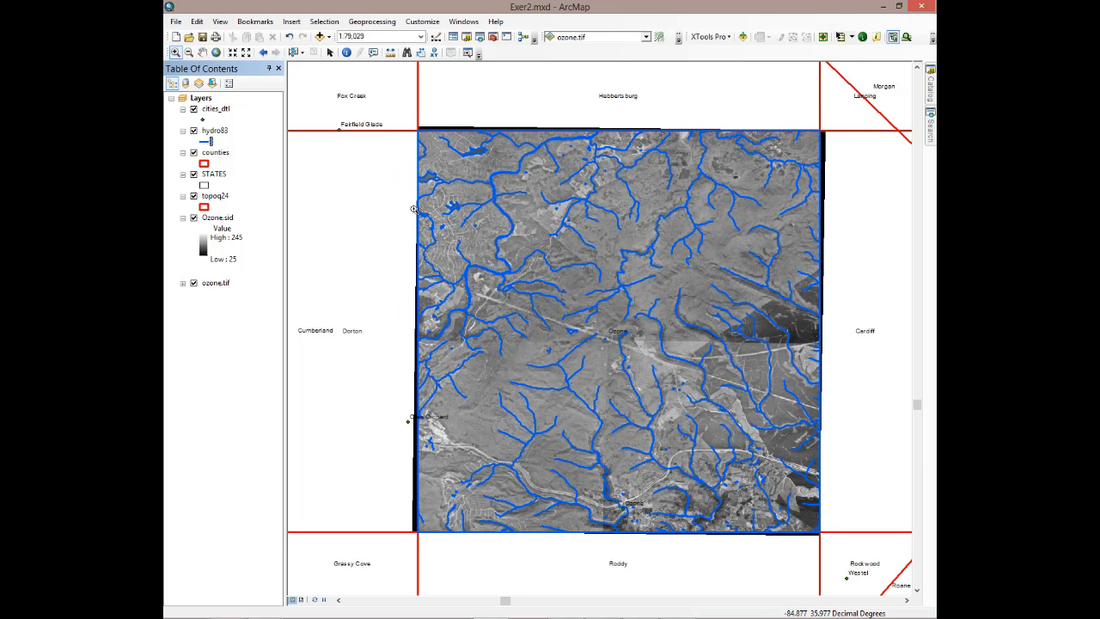
# Hide the Ozone.sid image and zoom in on the Fairfield Glade area in the quadrangle's northwest
pyautogui.click(194, 218)
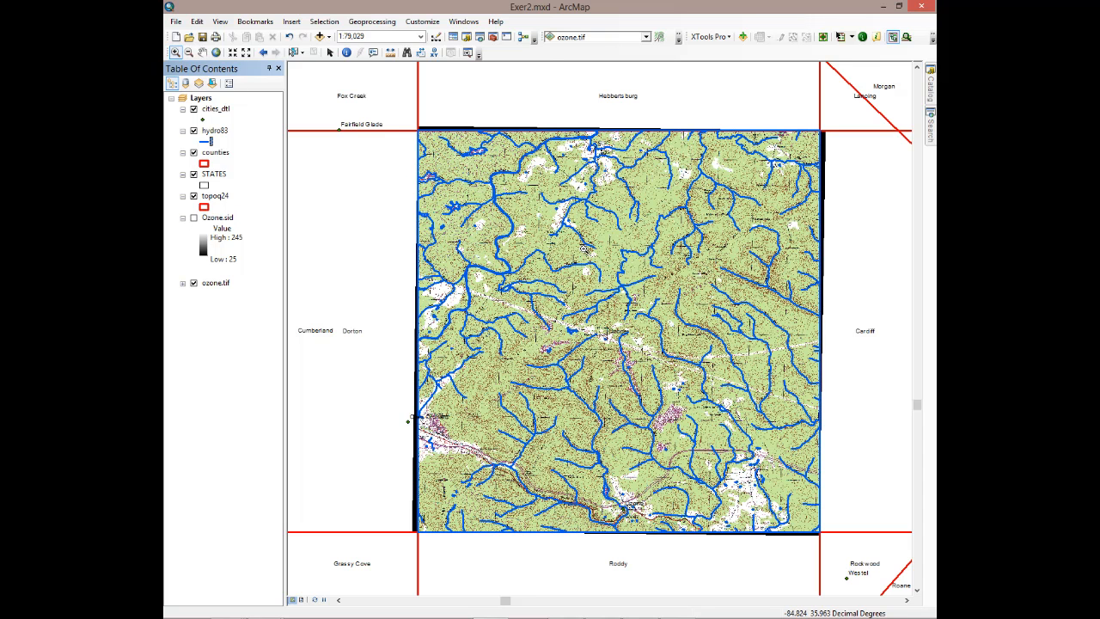
pyautogui.click(176, 54)
pyautogui.moveTo(496, 174); pyautogui.dragTo(535, 247)
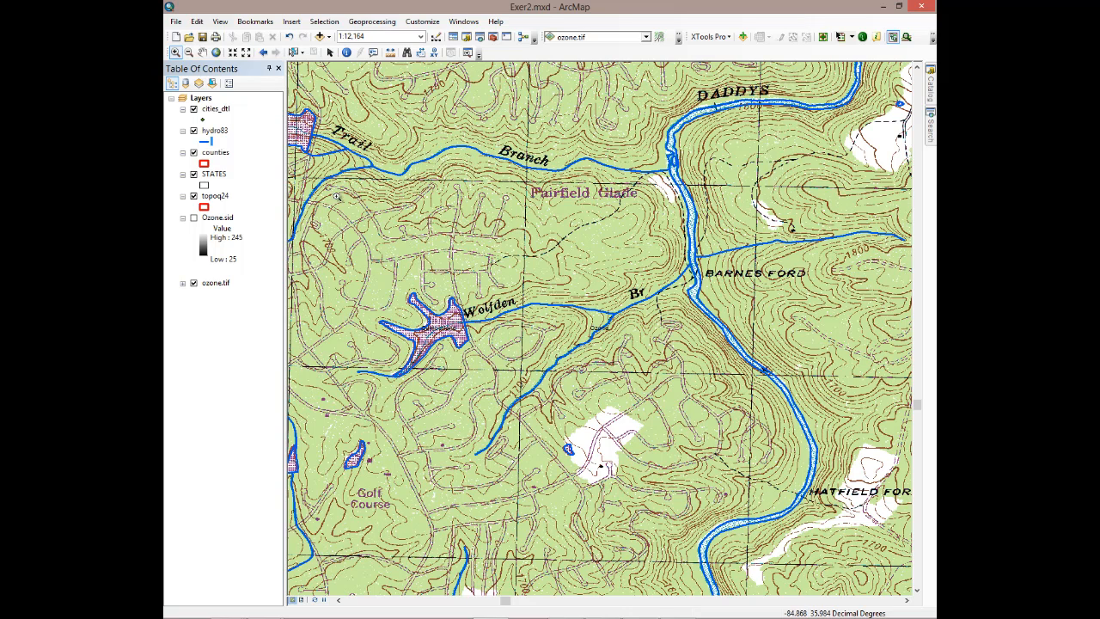
# Toggle the hydro83 and Ozone.sid layers off and on to compare the streams with the topographic map and the aerial photo
pyautogui.click(194, 131)
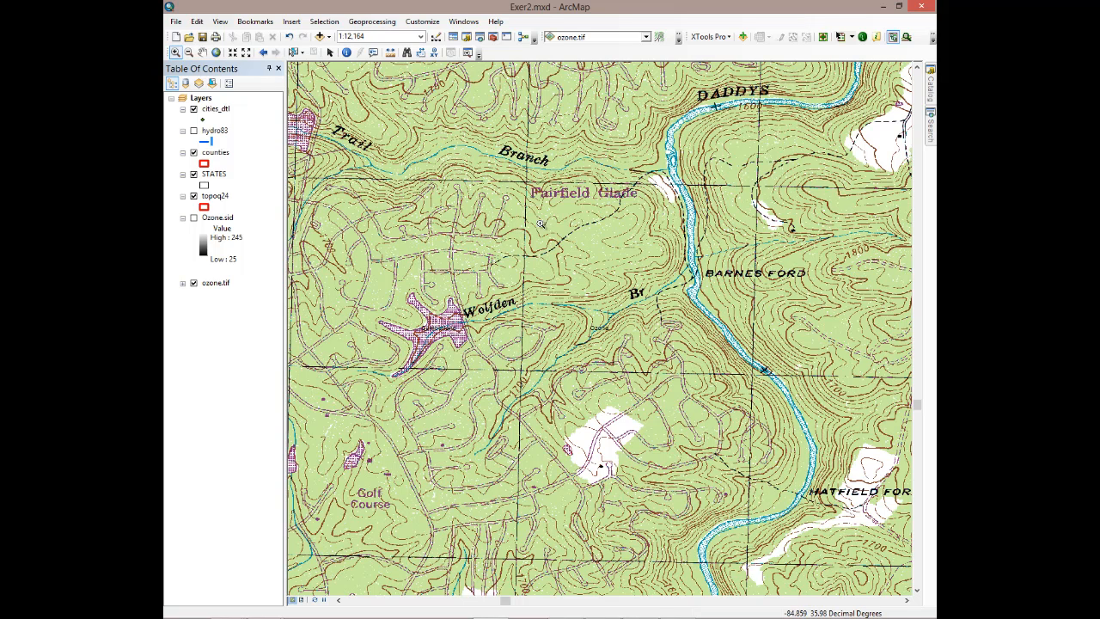
pyautogui.click(194, 218)
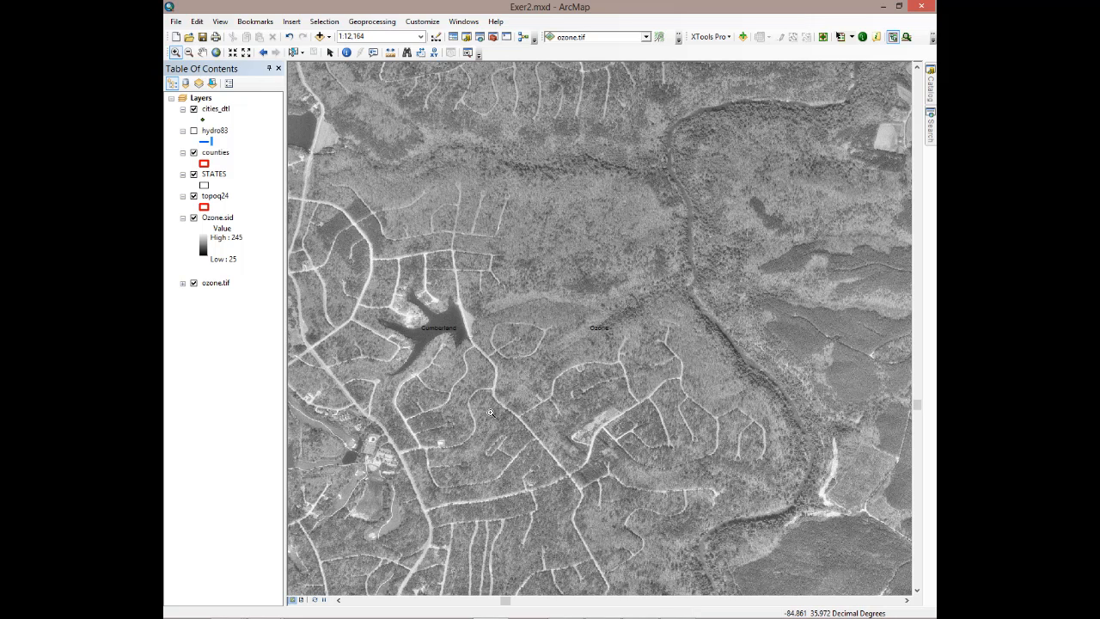
pyautogui.click(194, 218)
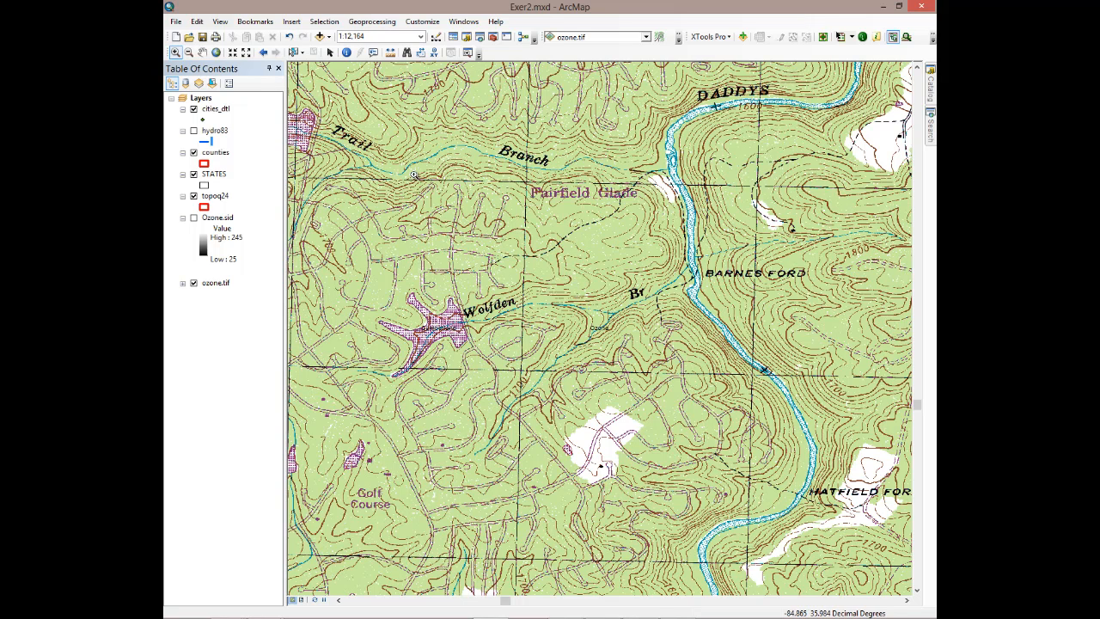
pyautogui.click(194, 132)
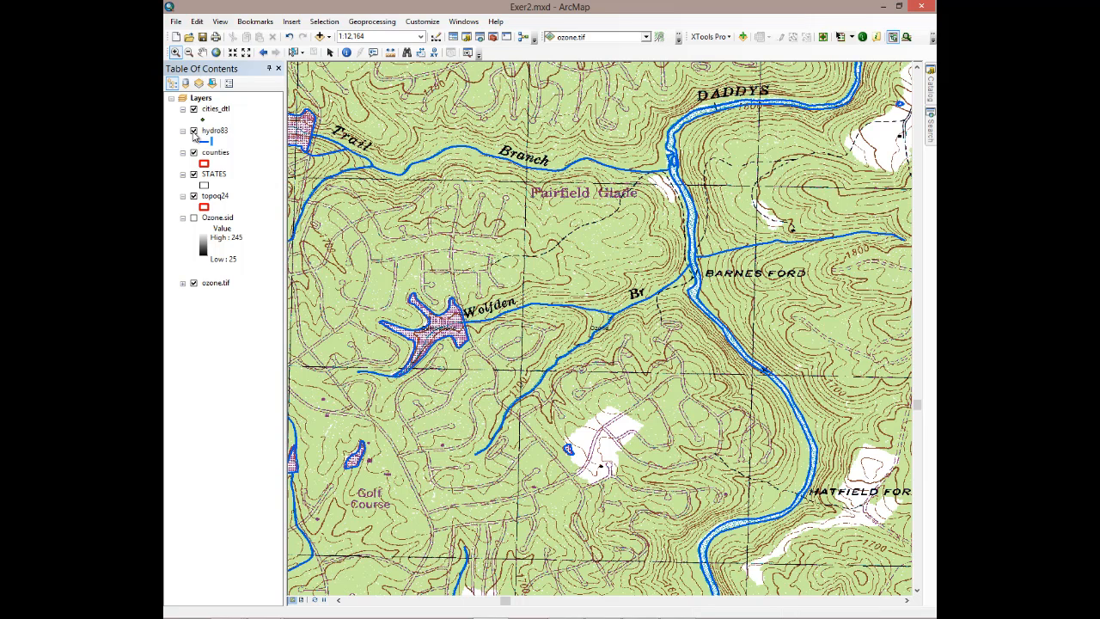
pyautogui.click(193, 131)
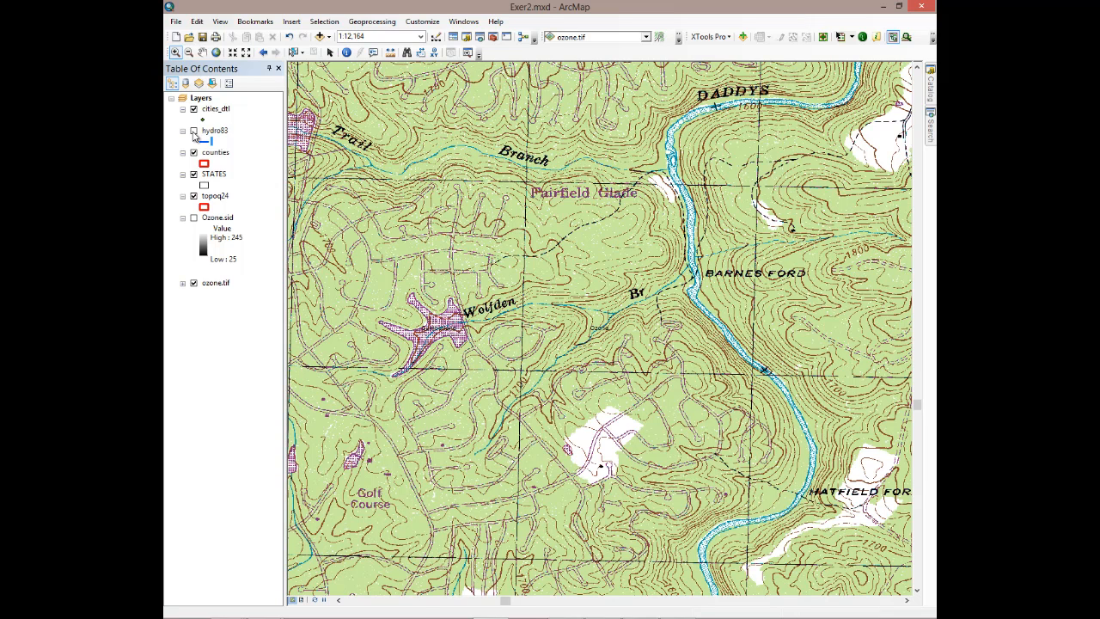
pyautogui.click(193, 131)
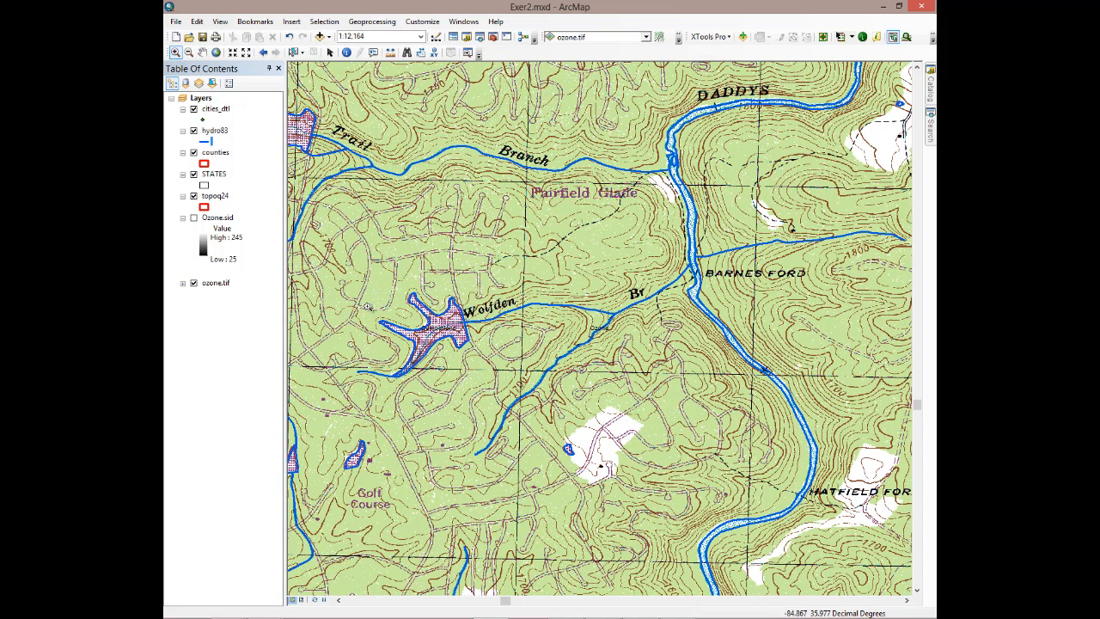
# Inspect how the hydro83 lines match the lake and stream at Wolfden Branch, then zoom out to the Fairfield Glade label
pyautogui.moveTo(417, 276); pyautogui.dragTo(521, 357)
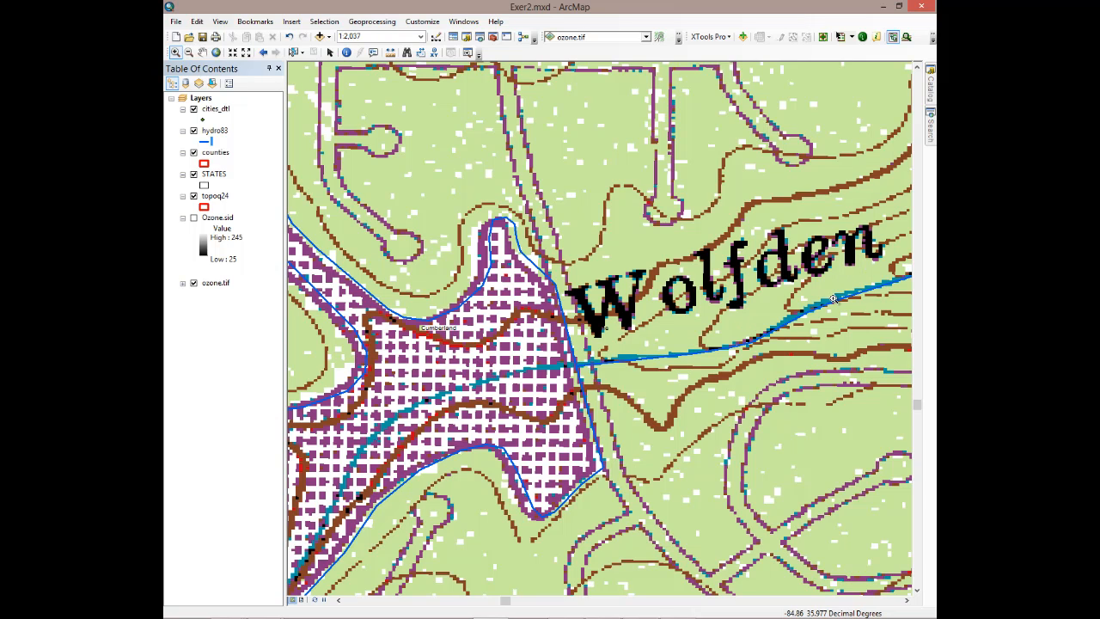
pyautogui.click(189, 52)
pyautogui.click(695, 395)
pyautogui.click(695, 395)
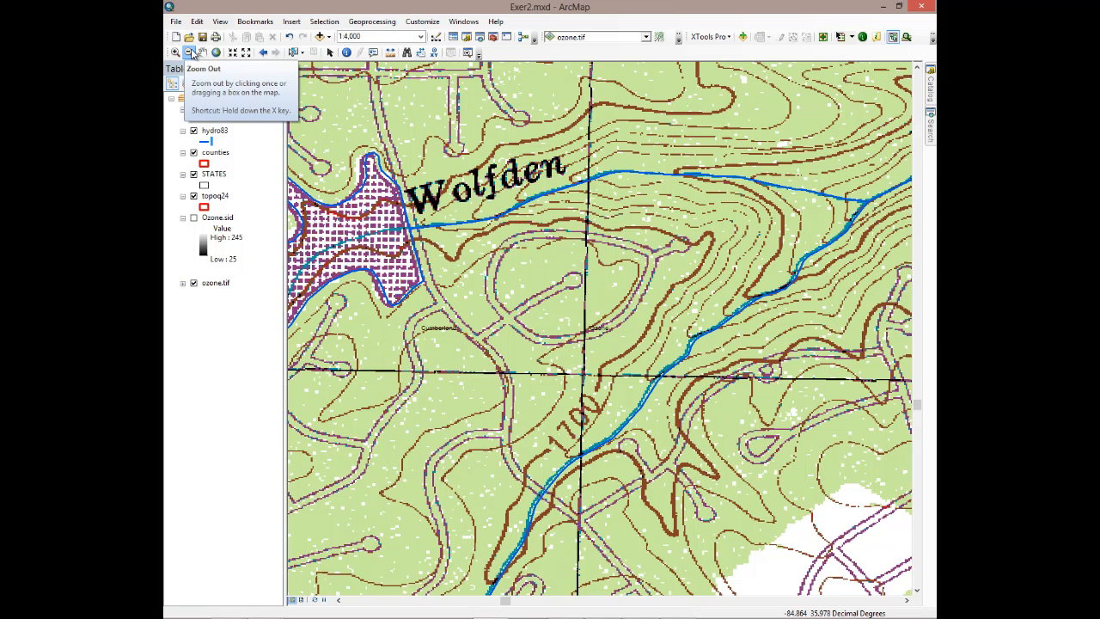
pyautogui.click(193, 52)
pyautogui.click(645, 132)
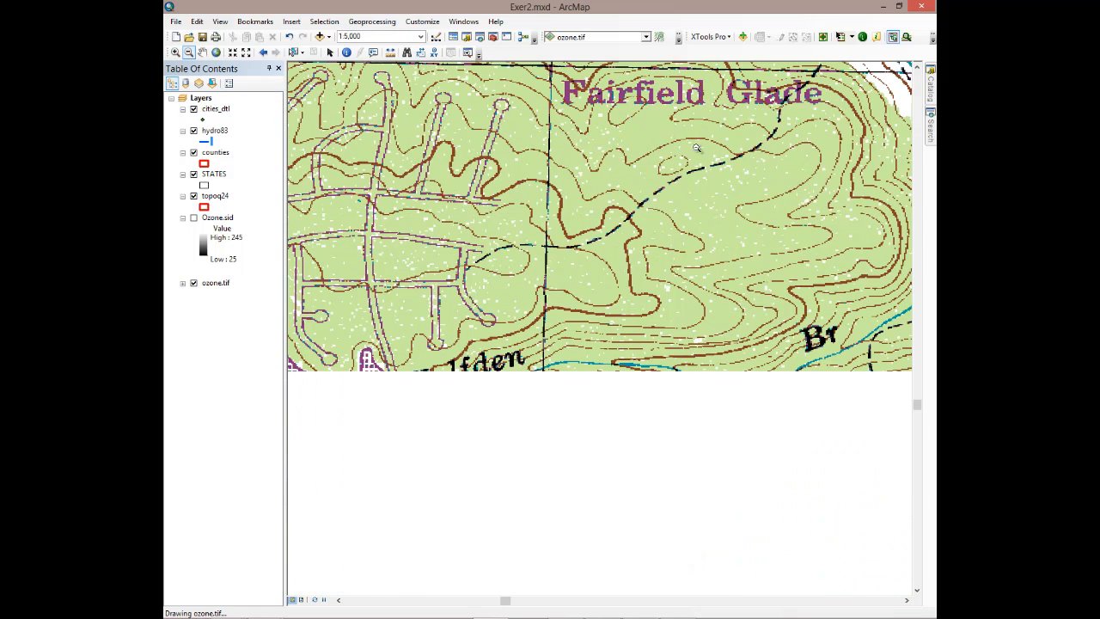
pyautogui.click(741, 220)
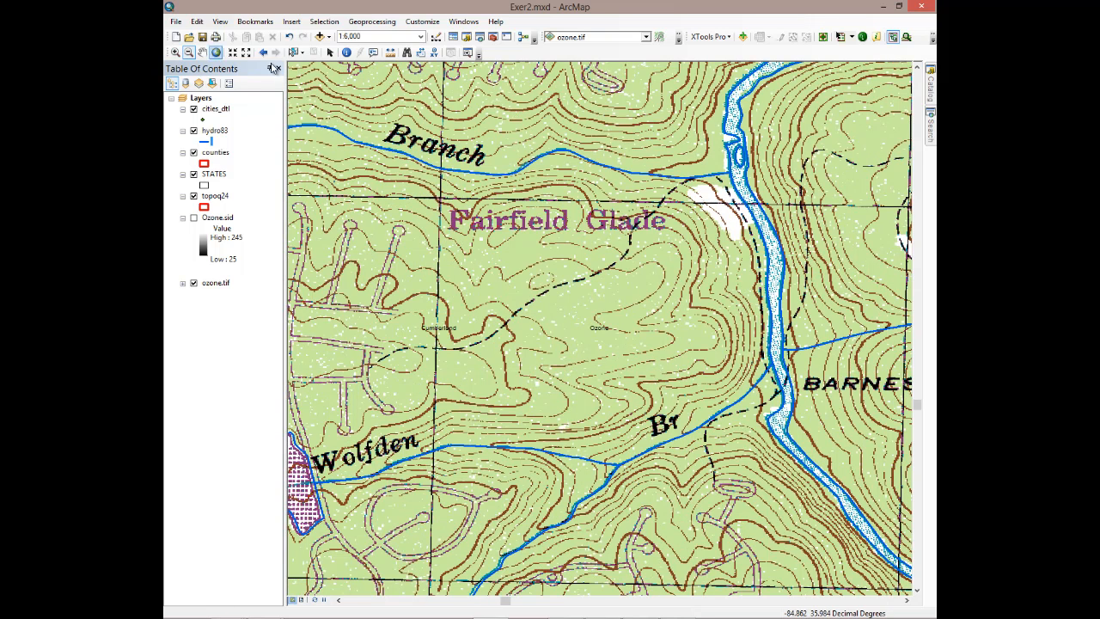
# Zoom in on the creek north of Barnes Ford and toggle ozone.tif off and on to check the hydro83 bank lines
pyautogui.click(175, 53)
pyautogui.moveTo(726, 217); pyautogui.dragTo(852, 356)
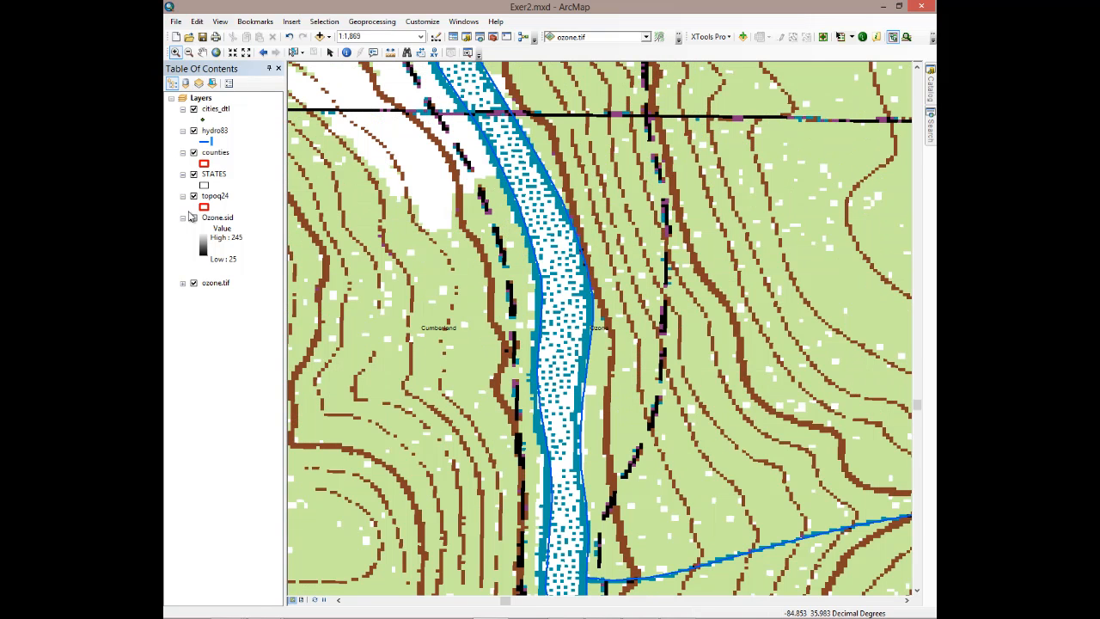
pyautogui.click(193, 283)
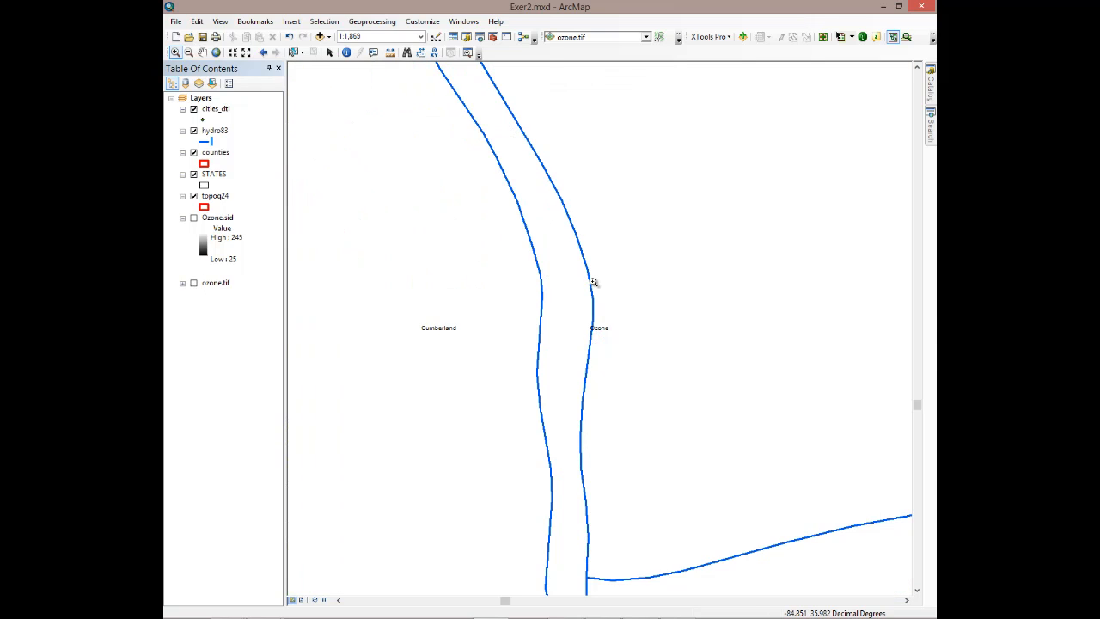
pyautogui.click(194, 285)
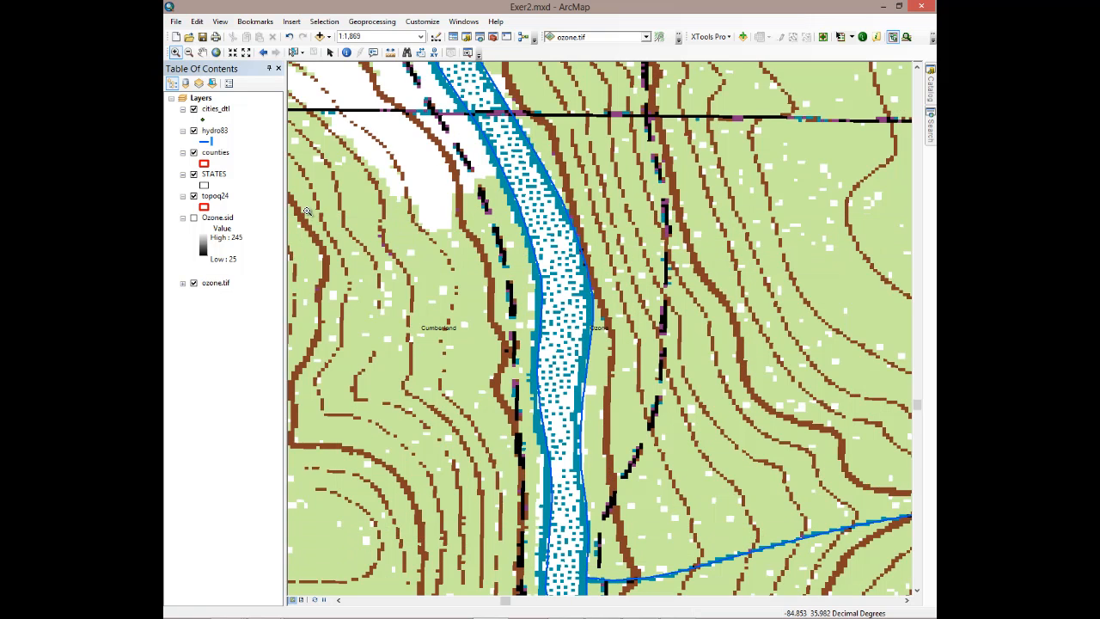
# Show Ozone.sid beneath the hydro83 creek banks for comparison, hide it again and select the ozone.tif layer
pyautogui.click(193, 218)
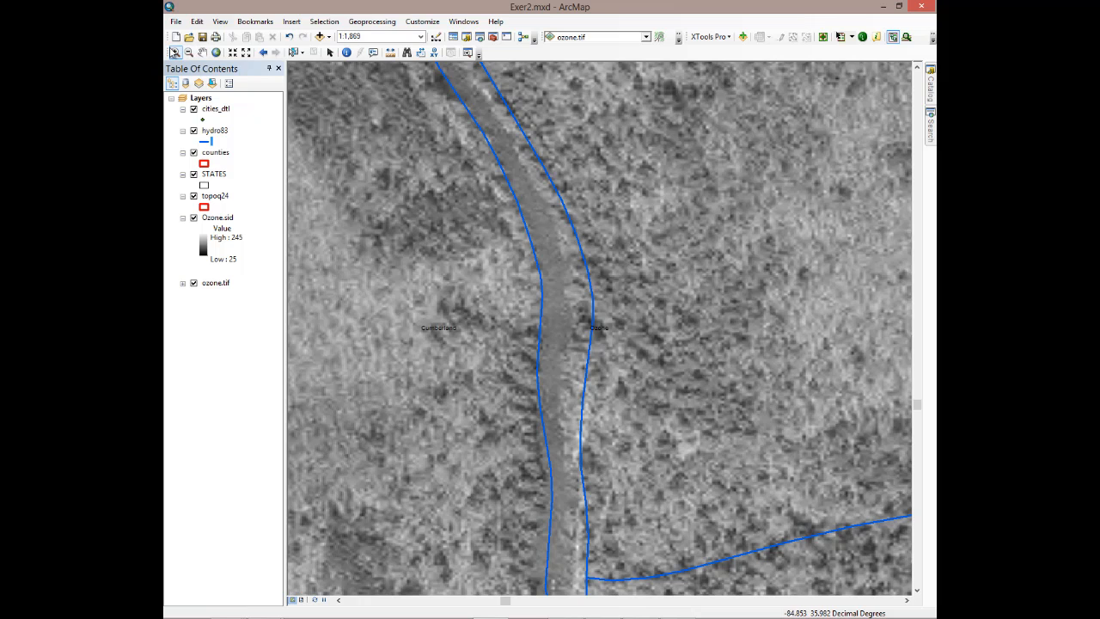
pyautogui.click(196, 221)
pyautogui.click(194, 218)
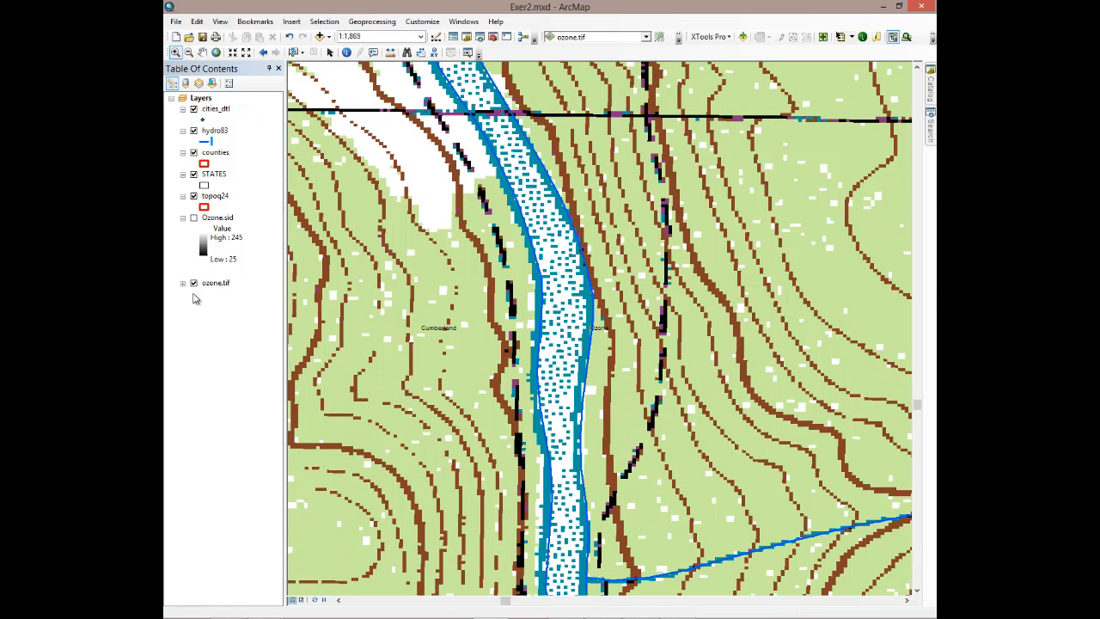
pyautogui.click(192, 282)
pyautogui.click(214, 286)
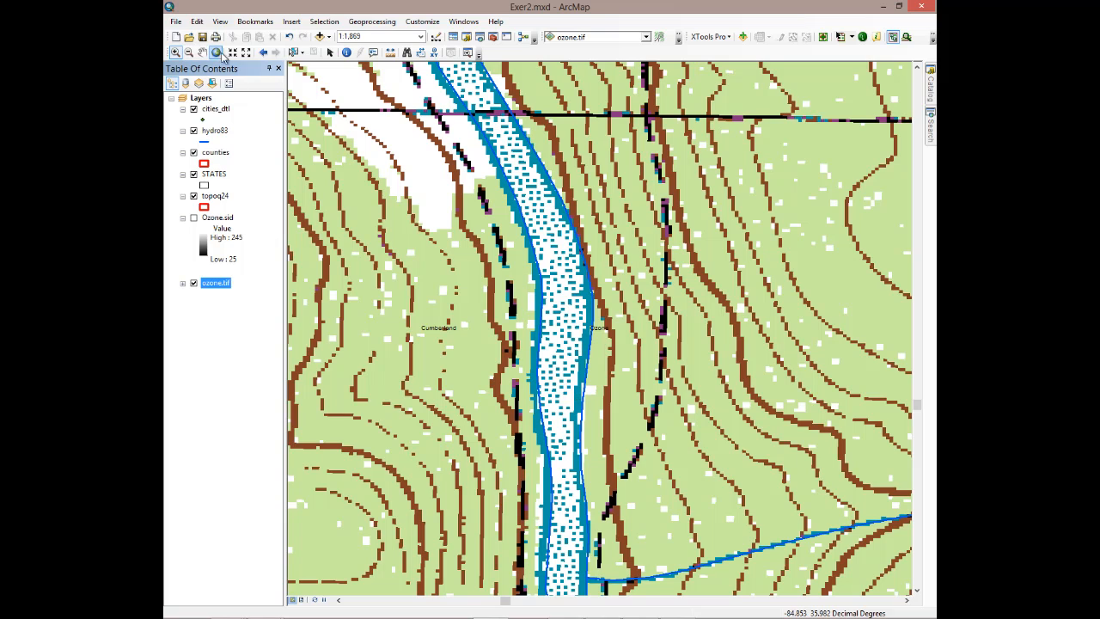
# Zoom the map to the full extent of the Ozone.sid layer
pyautogui.click(214, 218)
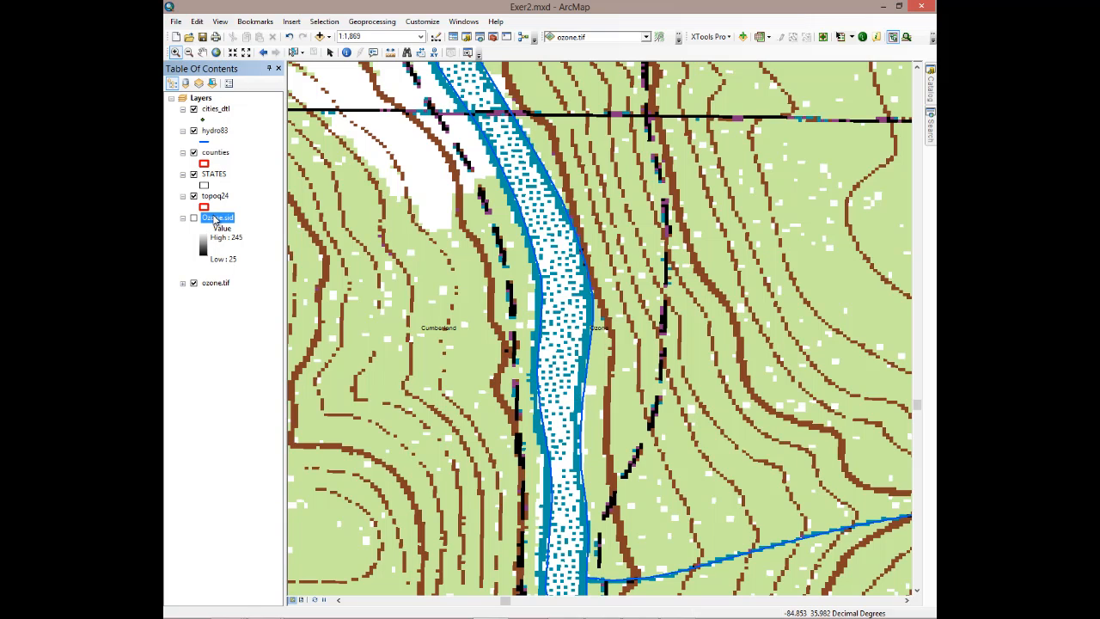
pyautogui.rightClick(215, 219)
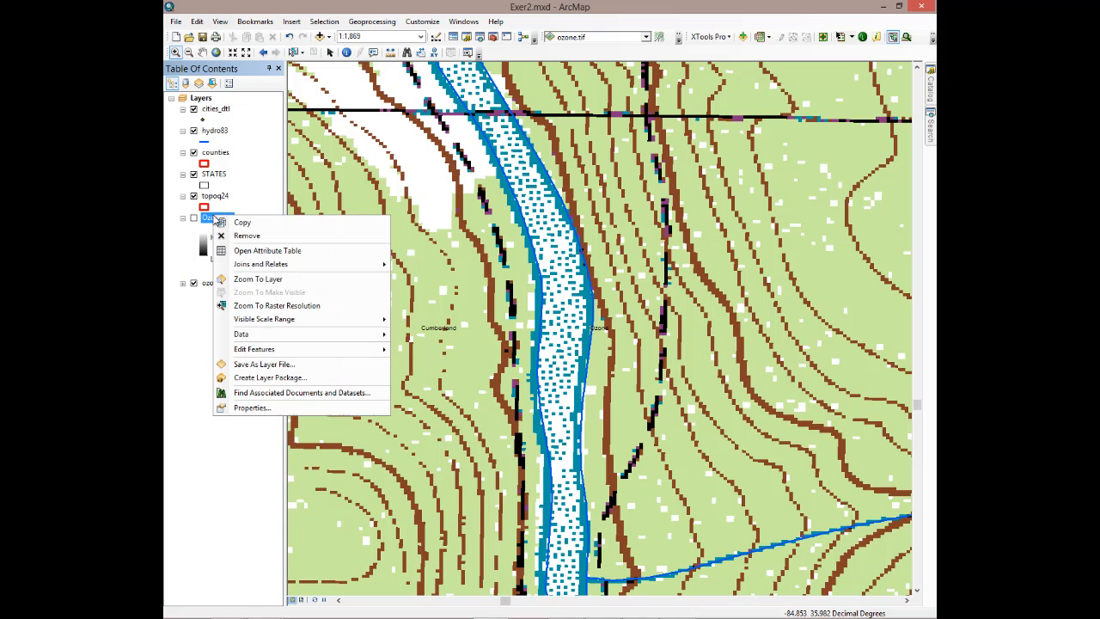
pyautogui.click(256, 279)
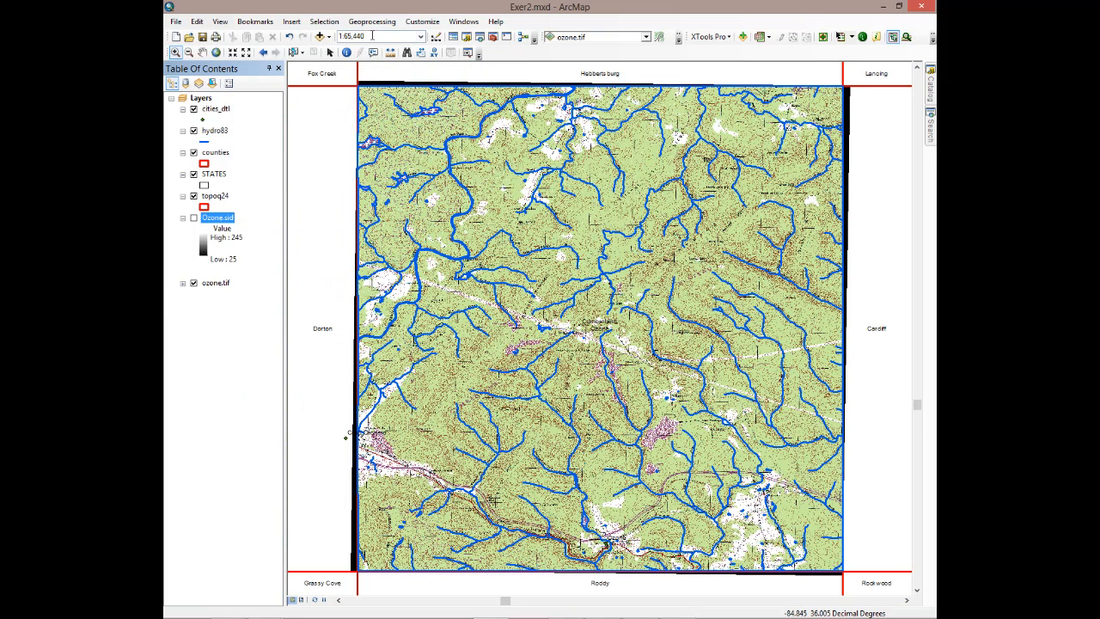
# Add hypsog83.shp from the Ozone hypsography folder in DLG to the map
pyautogui.click(320, 37)
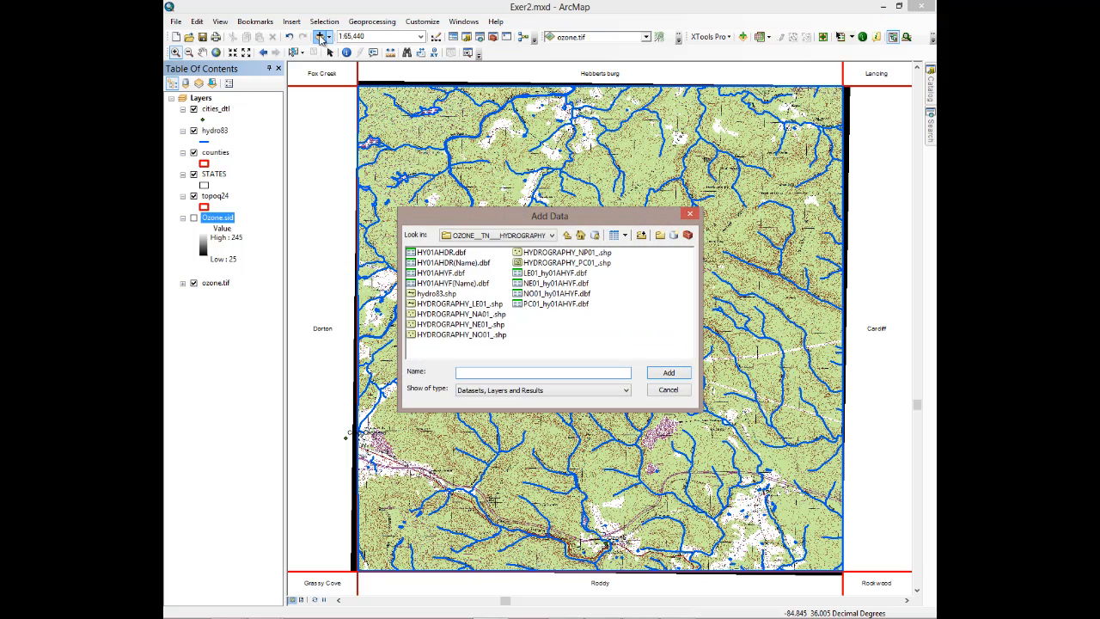
pyautogui.click(566, 235)
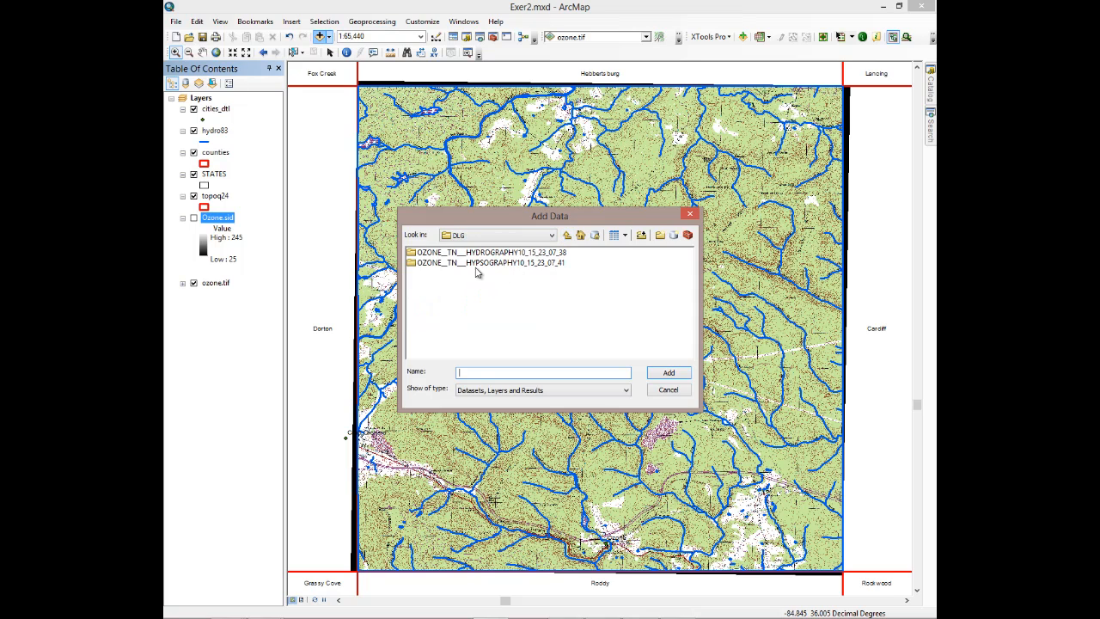
pyautogui.doubleClick(430, 265)
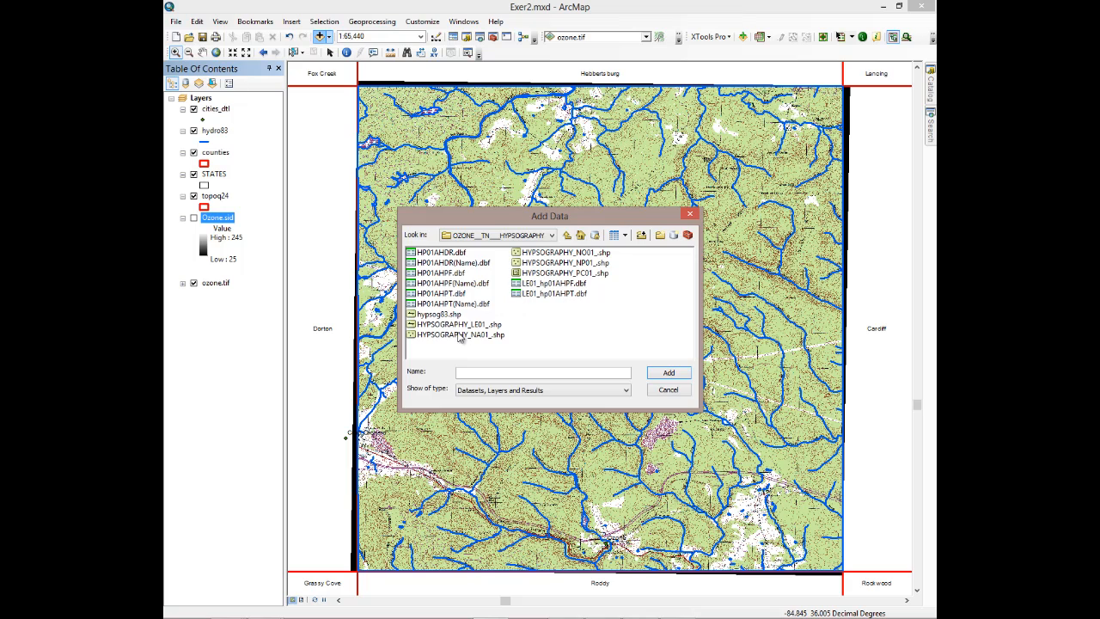
pyautogui.click(438, 315)
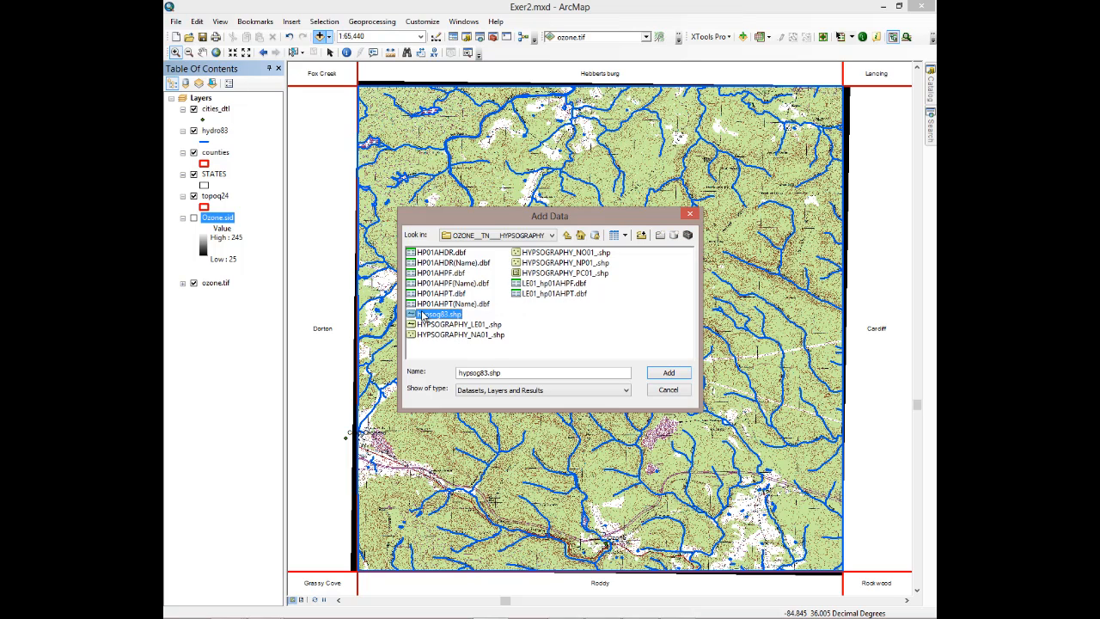
pyautogui.click(666, 372)
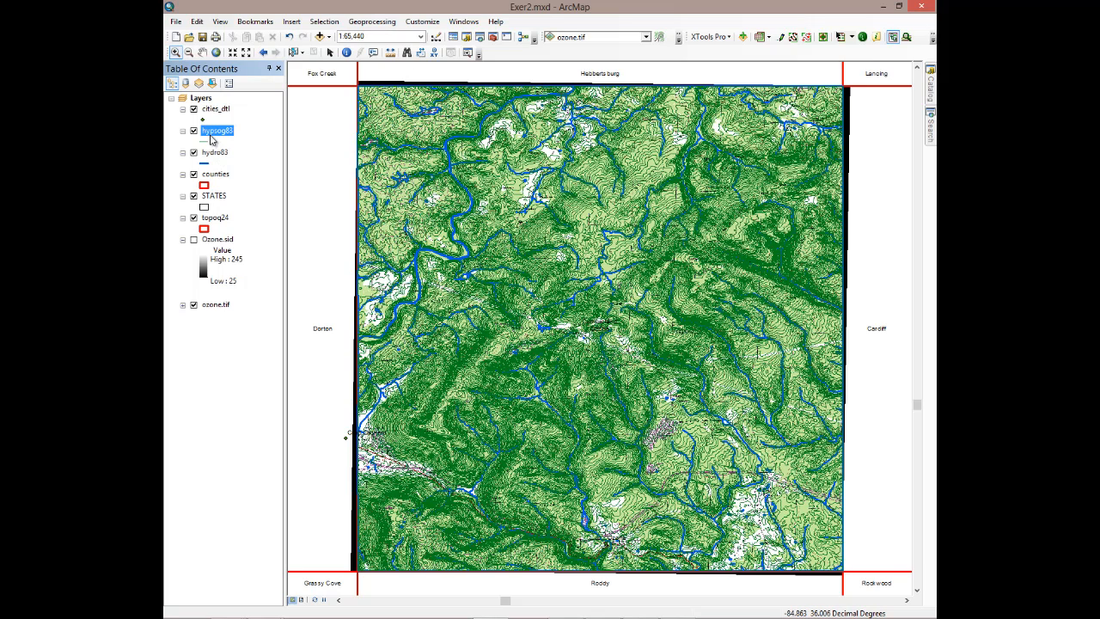
# Change the line colour of the hypsog83 contour layer to brown
pyautogui.click(207, 142)
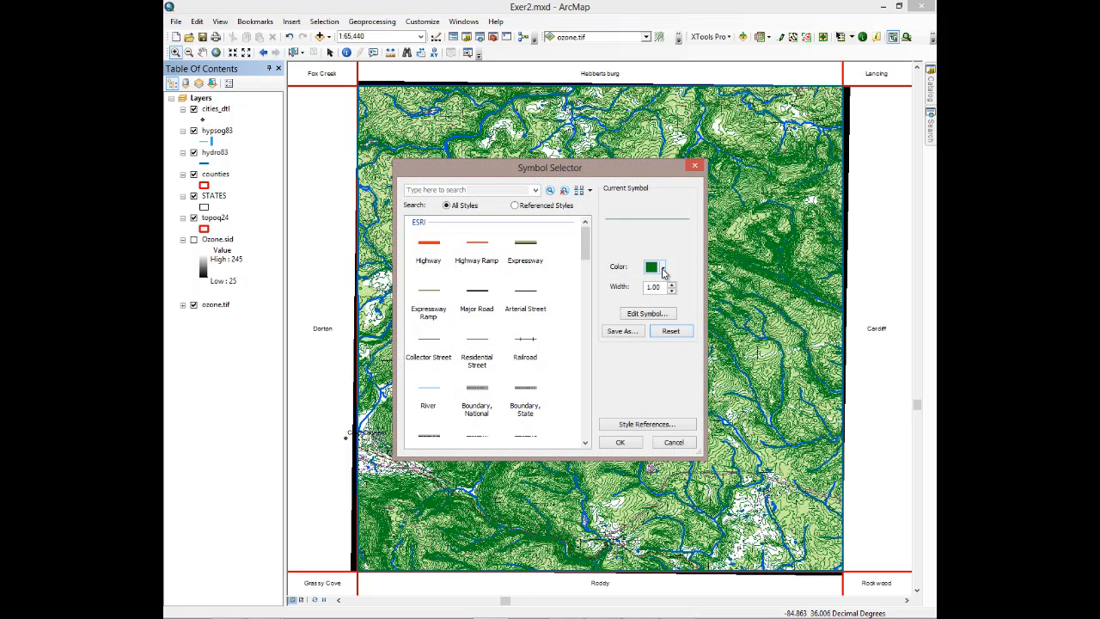
pyautogui.click(662, 270)
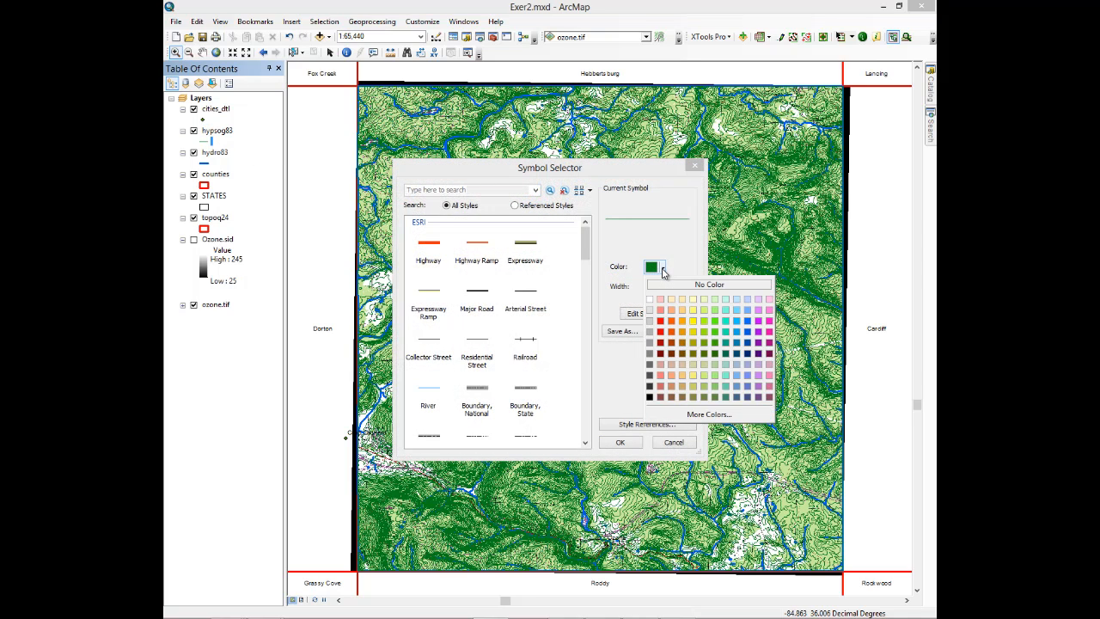
pyautogui.click(682, 344)
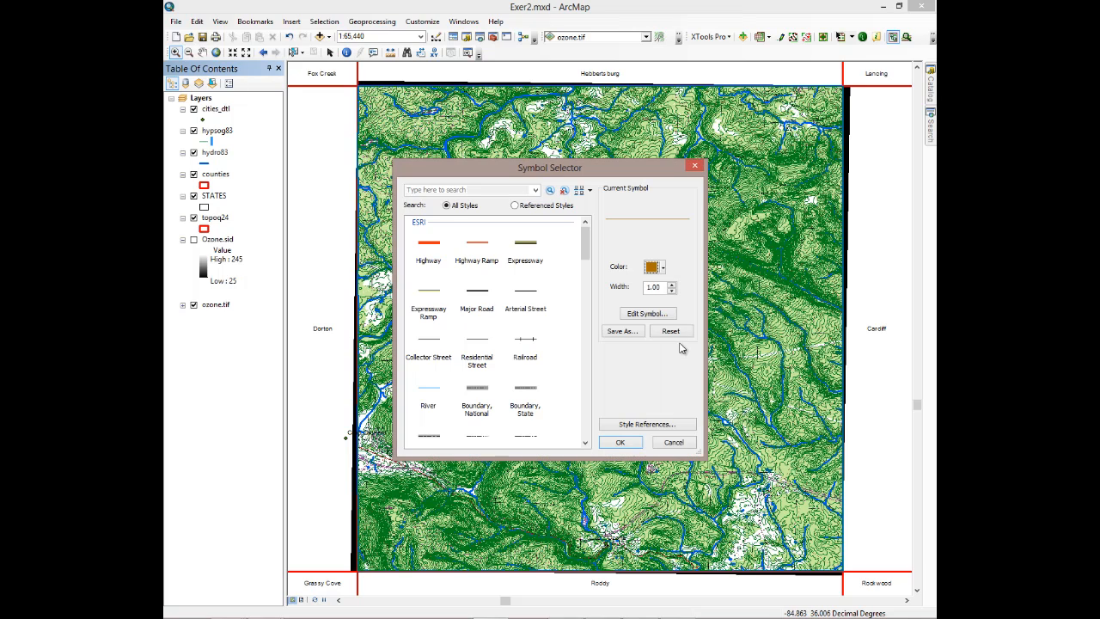
pyautogui.click(622, 443)
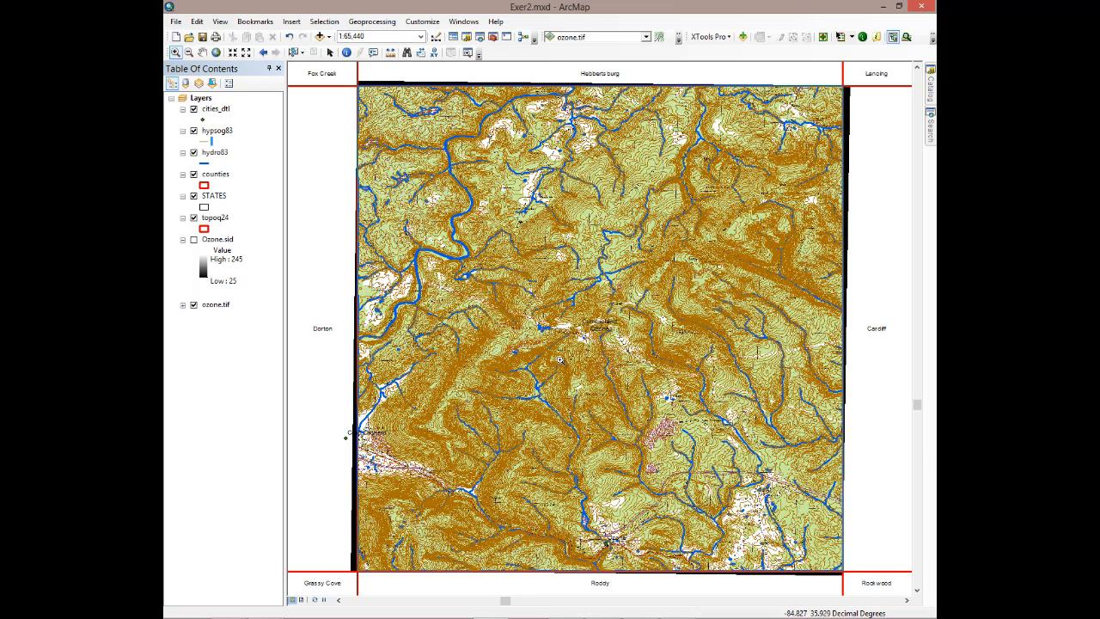
# Apply the Highway Ramp line symbol to the hypsog83 layer so its contours stand out against the topographic map south of Steep Bluff Branch
pyautogui.moveTo(439, 289); pyautogui.dragTo(561, 360)
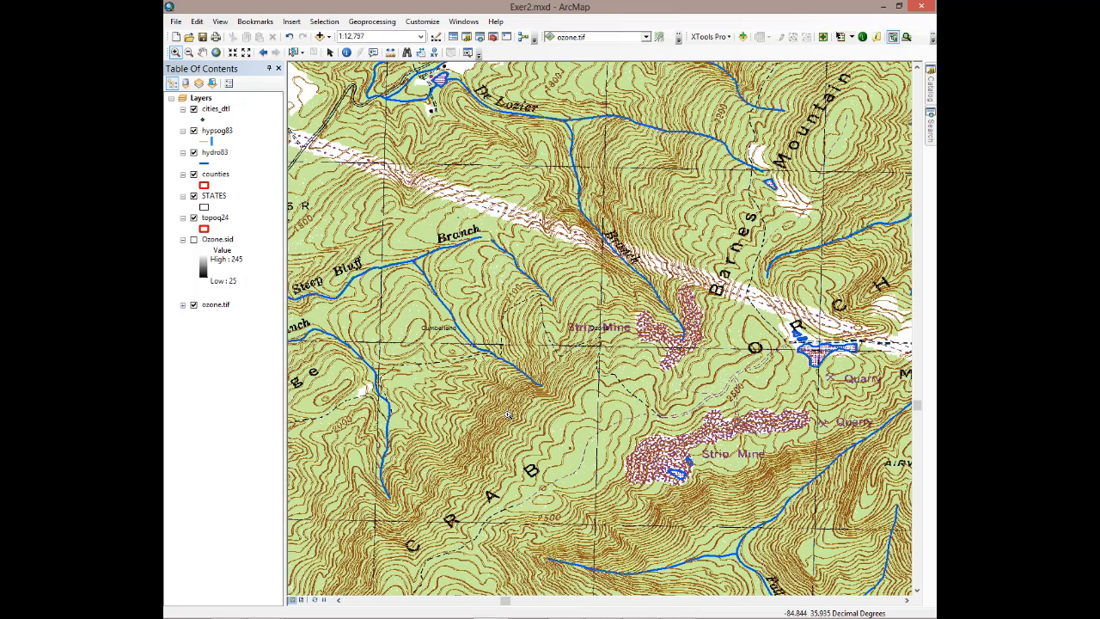
pyautogui.moveTo(566, 457); pyautogui.dragTo(309, 231)
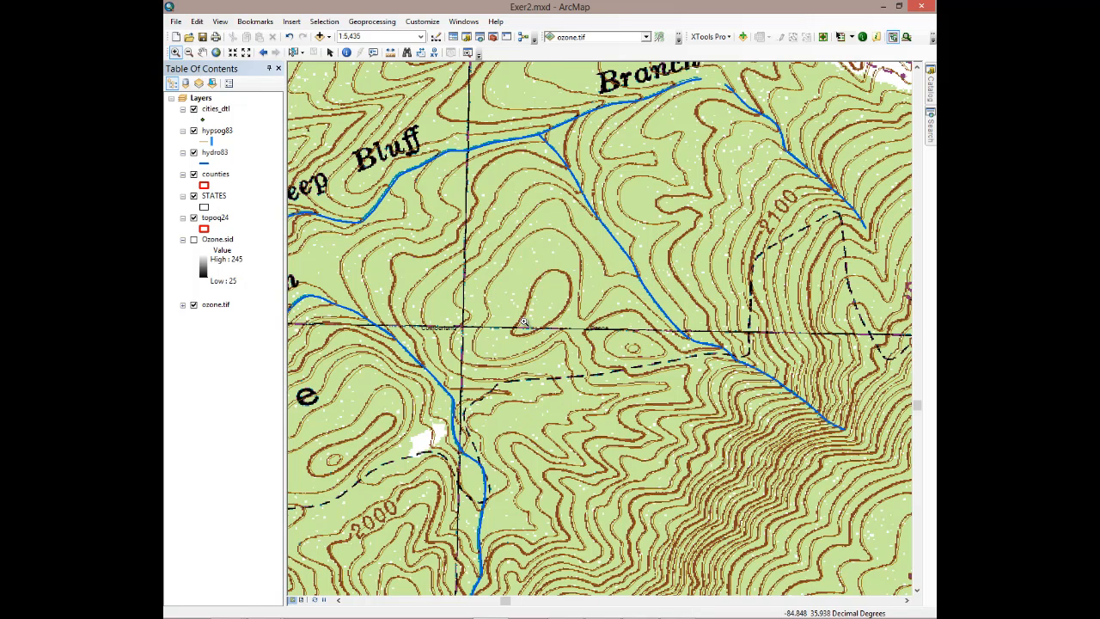
pyautogui.moveTo(388, 160); pyautogui.dragTo(662, 400)
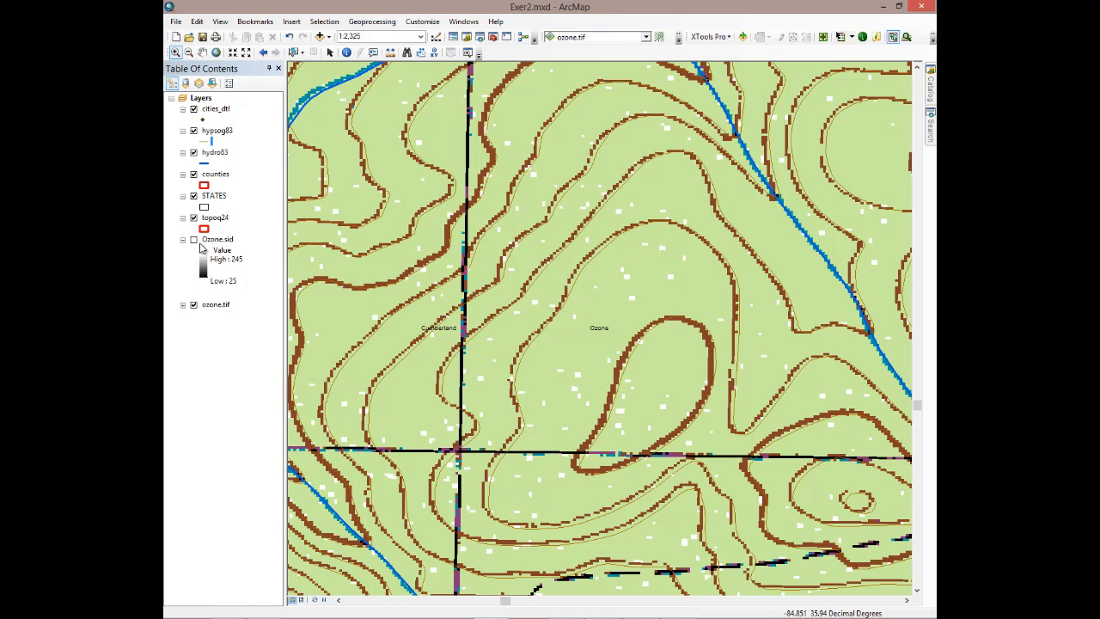
pyautogui.click(209, 141)
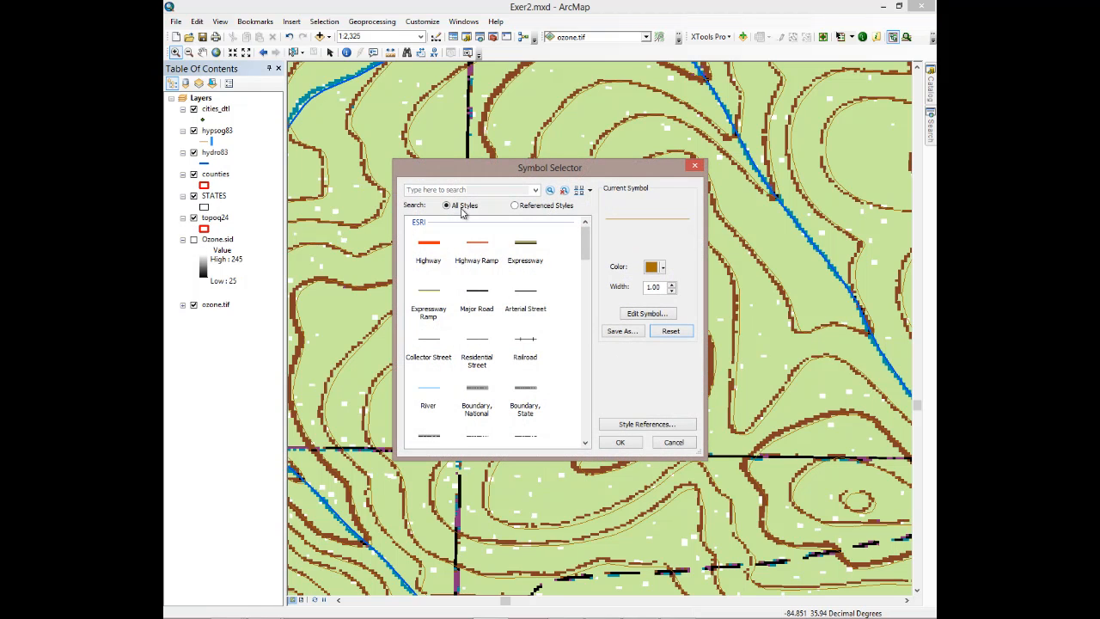
pyautogui.click(488, 254)
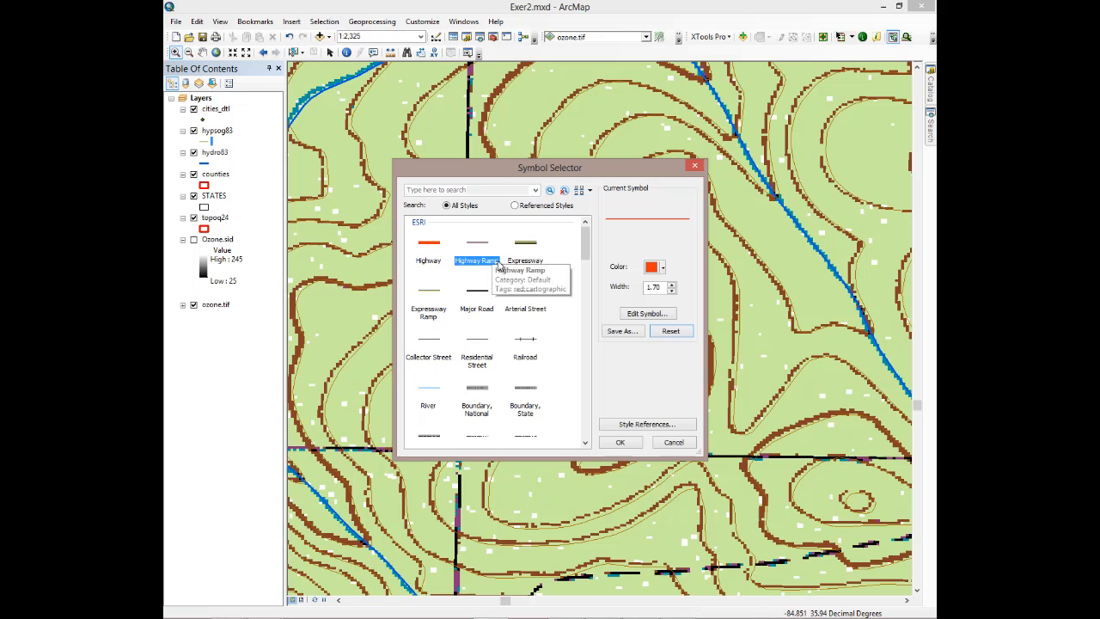
pyautogui.click(621, 443)
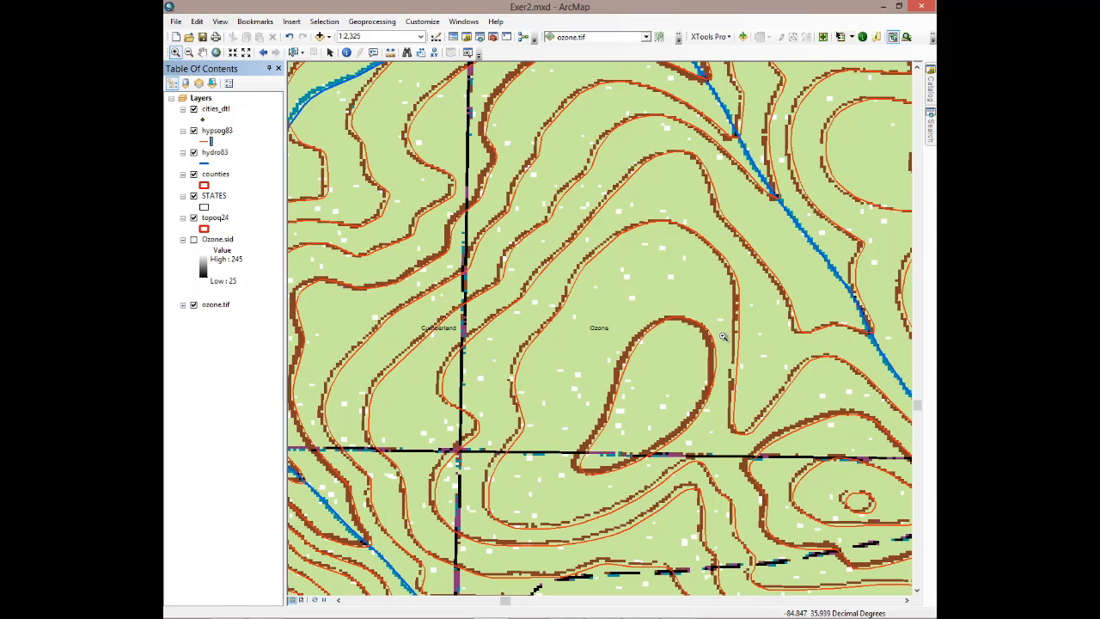
# Open the hypsog83 attribute table, widen it to show all fields and examine the ELEVATION values
pyautogui.rightClick(221, 133)
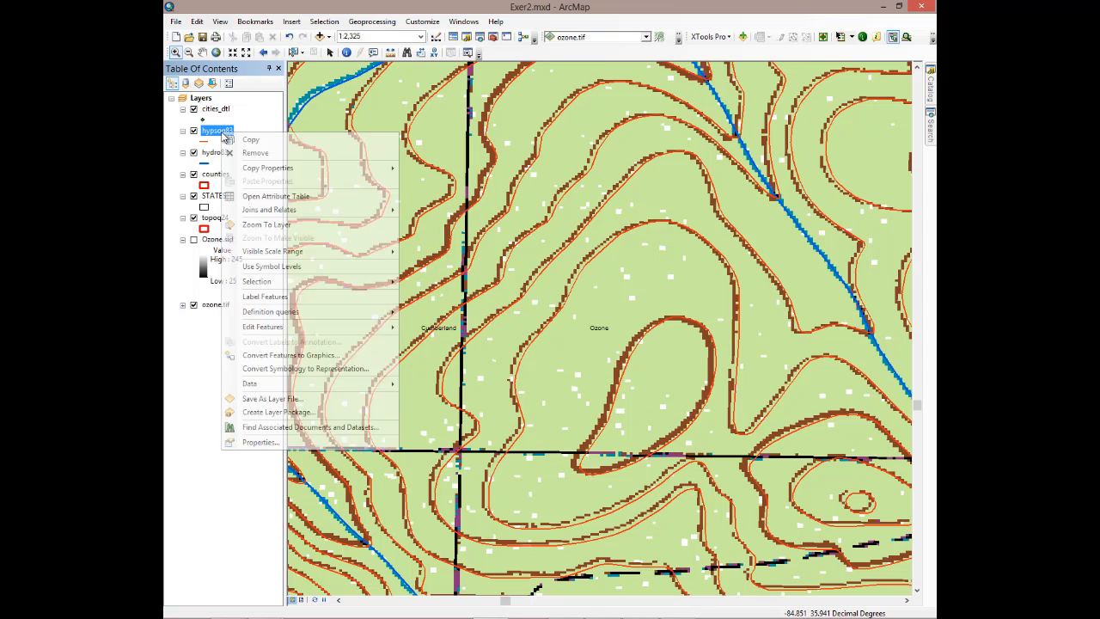
pyautogui.click(255, 196)
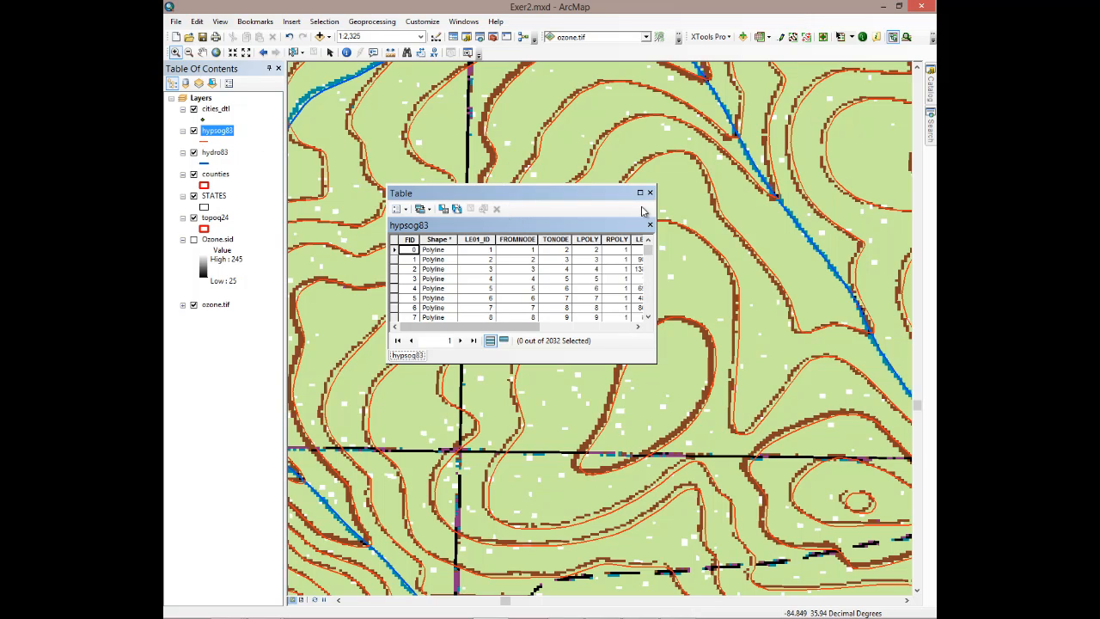
pyautogui.moveTo(656, 214); pyautogui.dragTo(827, 192)
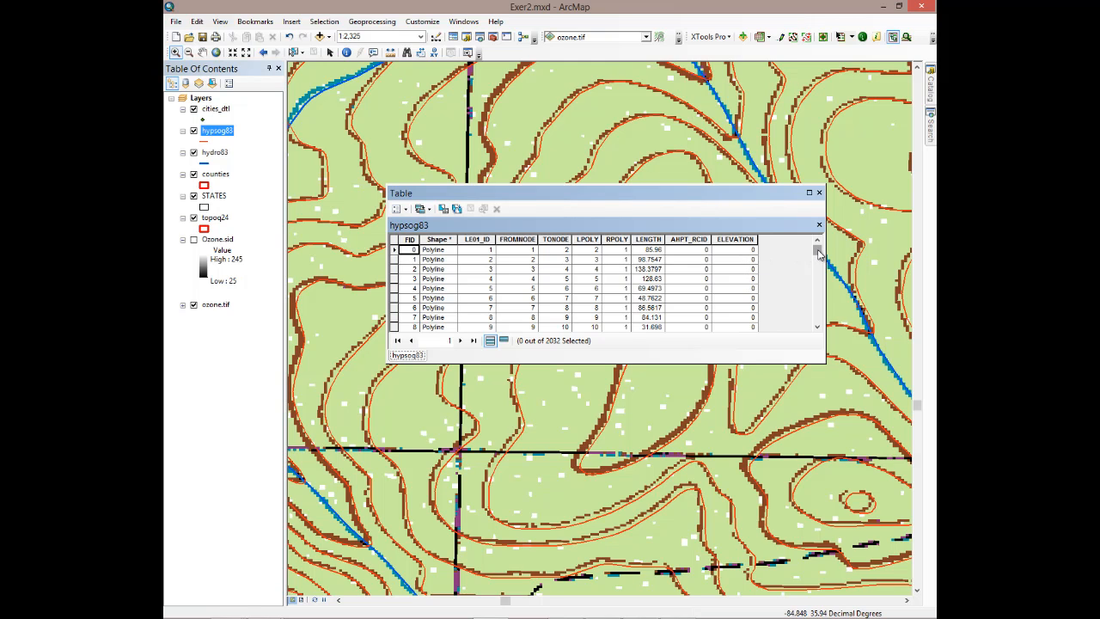
pyautogui.moveTo(818, 252); pyautogui.dragTo(817, 292)
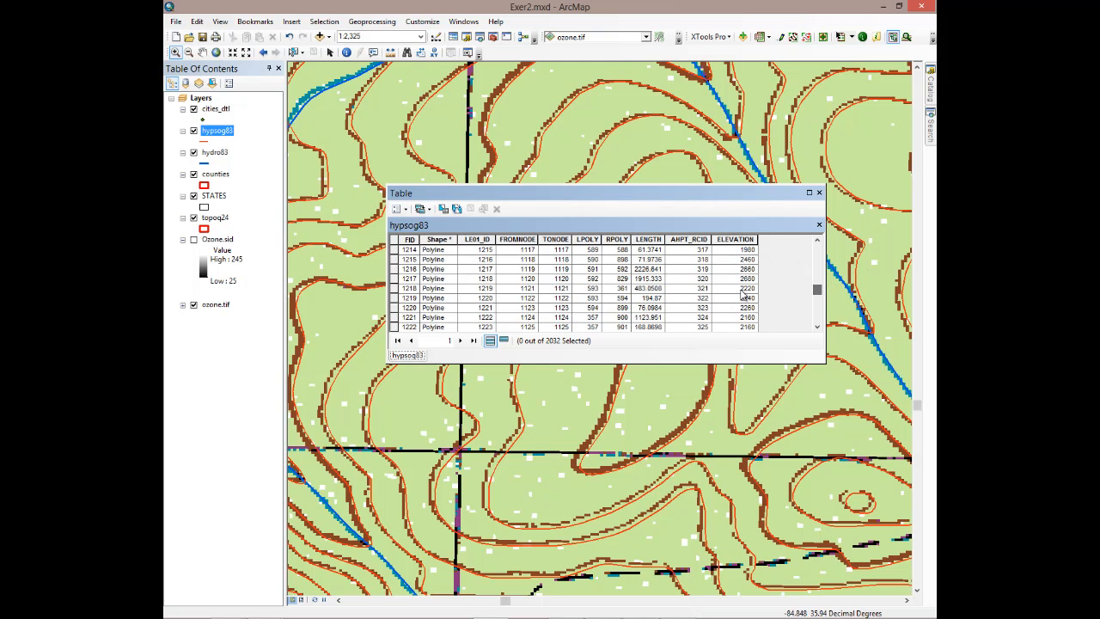
pyautogui.click(741, 279)
pyautogui.click(744, 309)
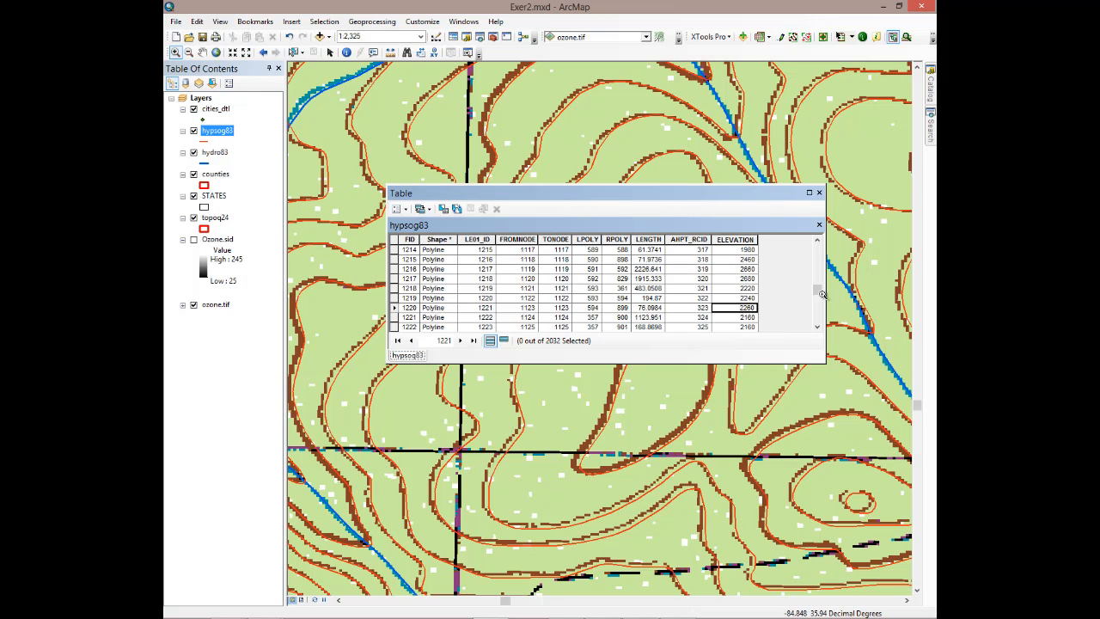
pyautogui.moveTo(821, 292); pyautogui.dragTo(808, 251)
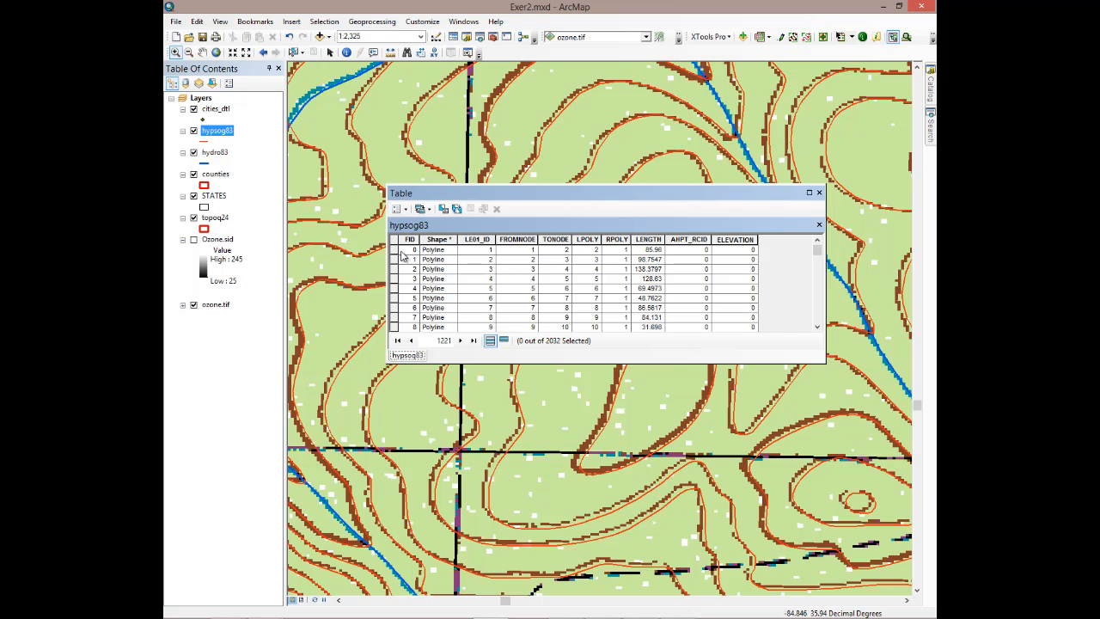
# Select all hypsog83 records from FID 0 through 897, which have an ELEVATION of 0, and close the attribute table
pyautogui.click(395, 250)
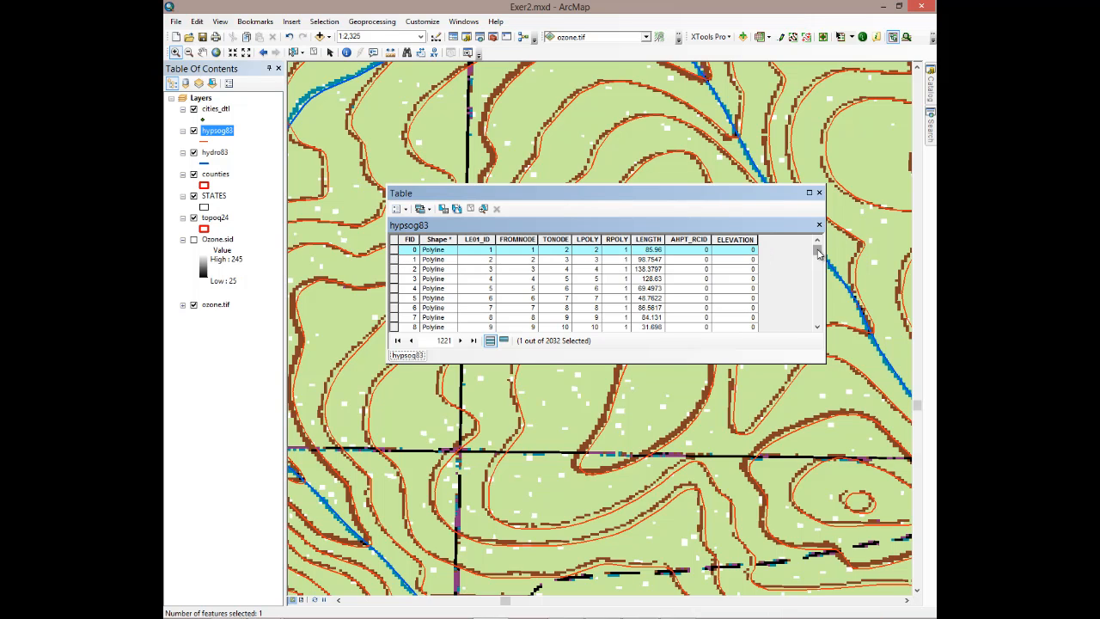
pyautogui.moveTo(817, 250); pyautogui.dragTo(810, 273)
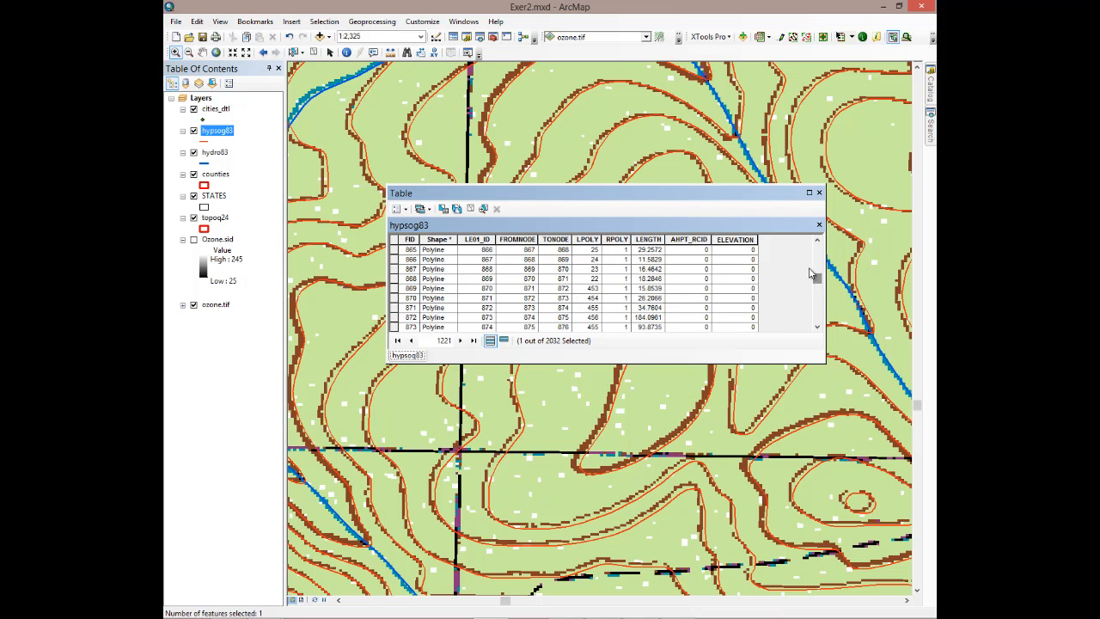
pyautogui.click(817, 240)
pyautogui.click(818, 241)
pyautogui.click(817, 241)
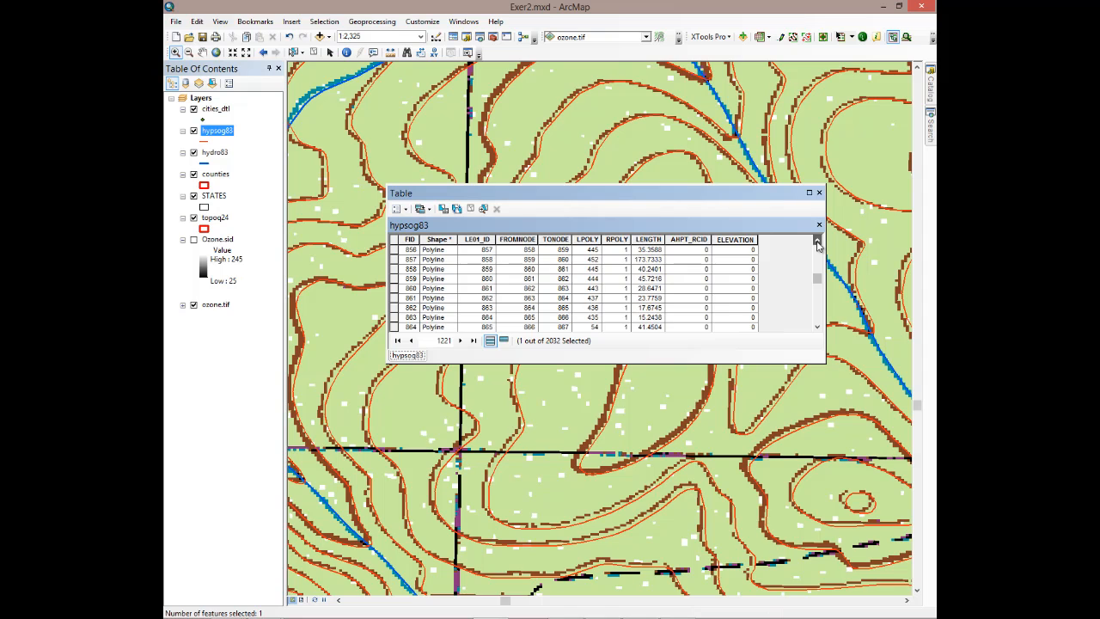
pyautogui.click(817, 242)
pyautogui.click(817, 242)
pyautogui.click(818, 242)
pyautogui.click(818, 243)
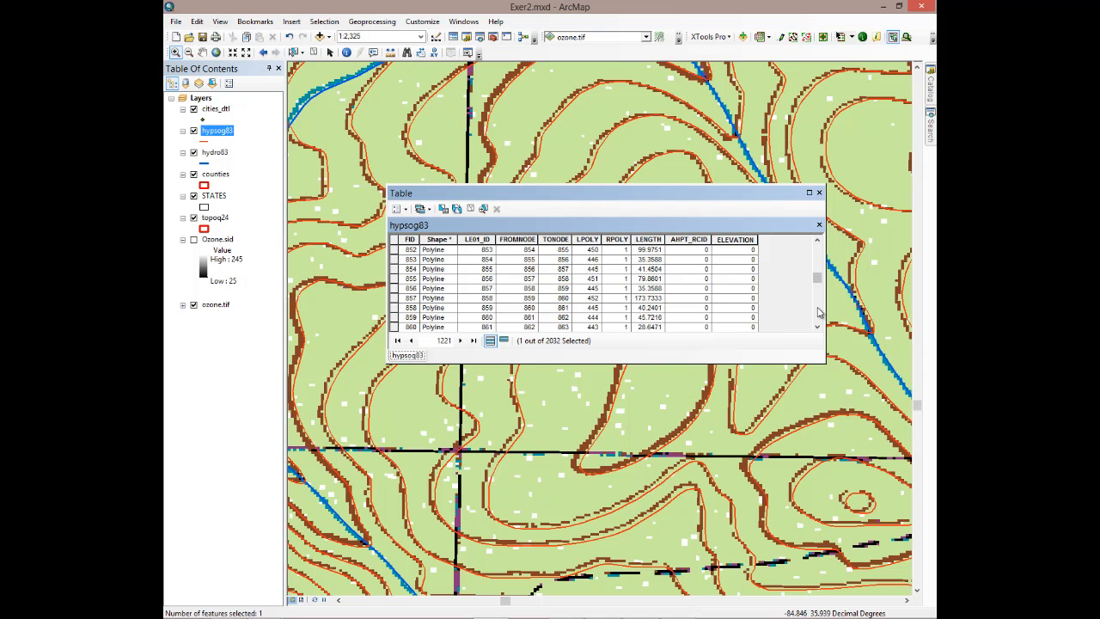
pyautogui.click(818, 312)
pyautogui.click(818, 312)
pyautogui.click(819, 312)
pyautogui.click(818, 312)
pyautogui.click(818, 312)
pyautogui.click(818, 312)
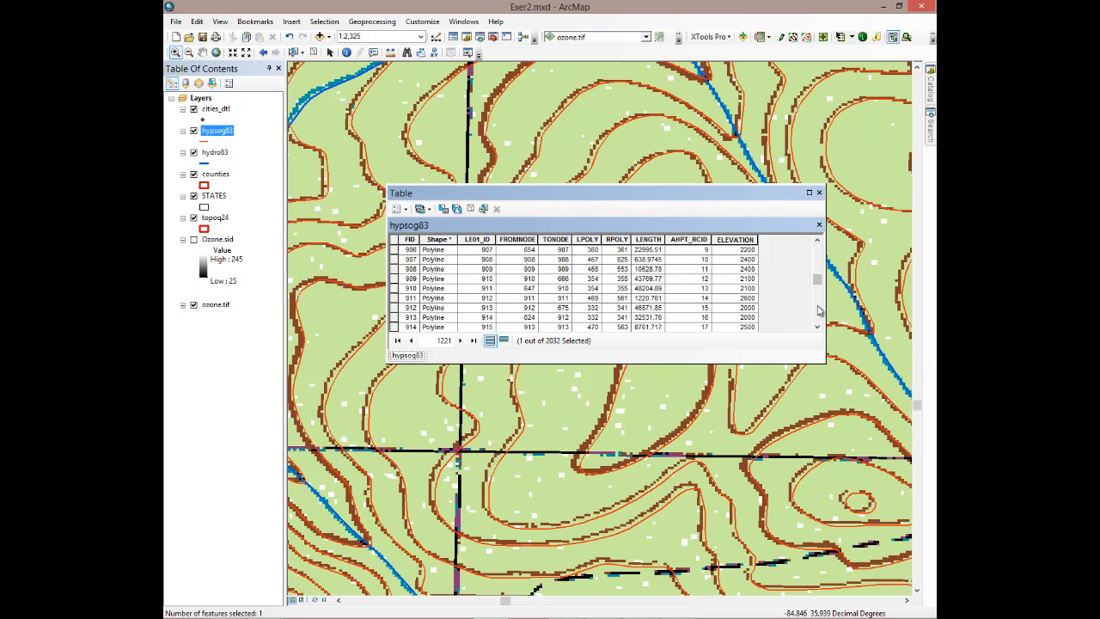
pyautogui.scroll(5, 746, 308)
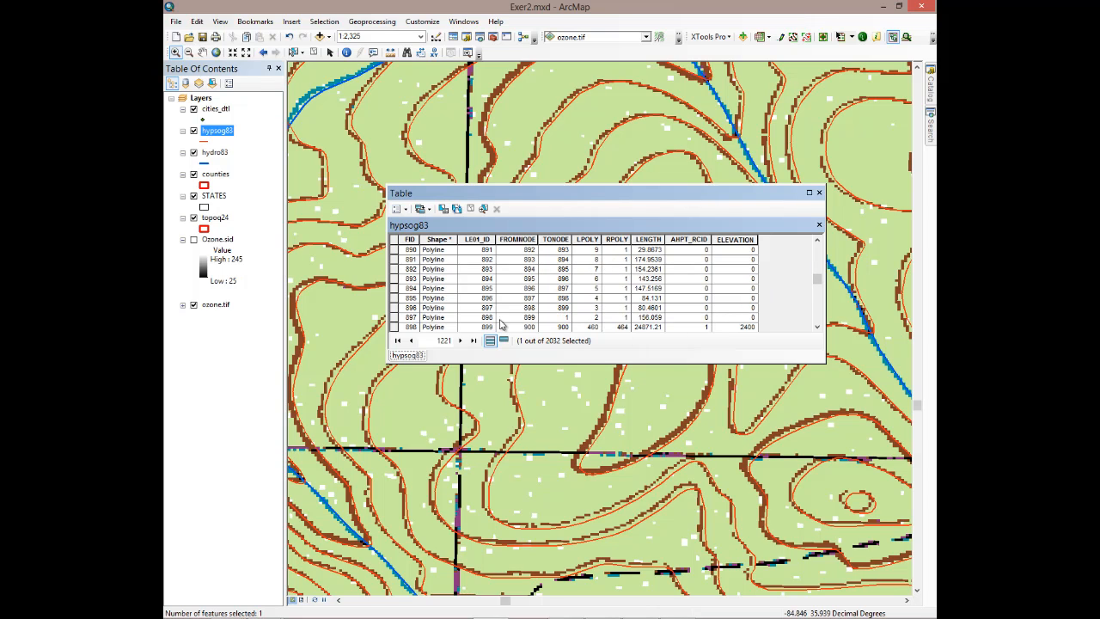
pyautogui.keyDown('shift'); pyautogui.click(397, 318); pyautogui.keyUp('shift')
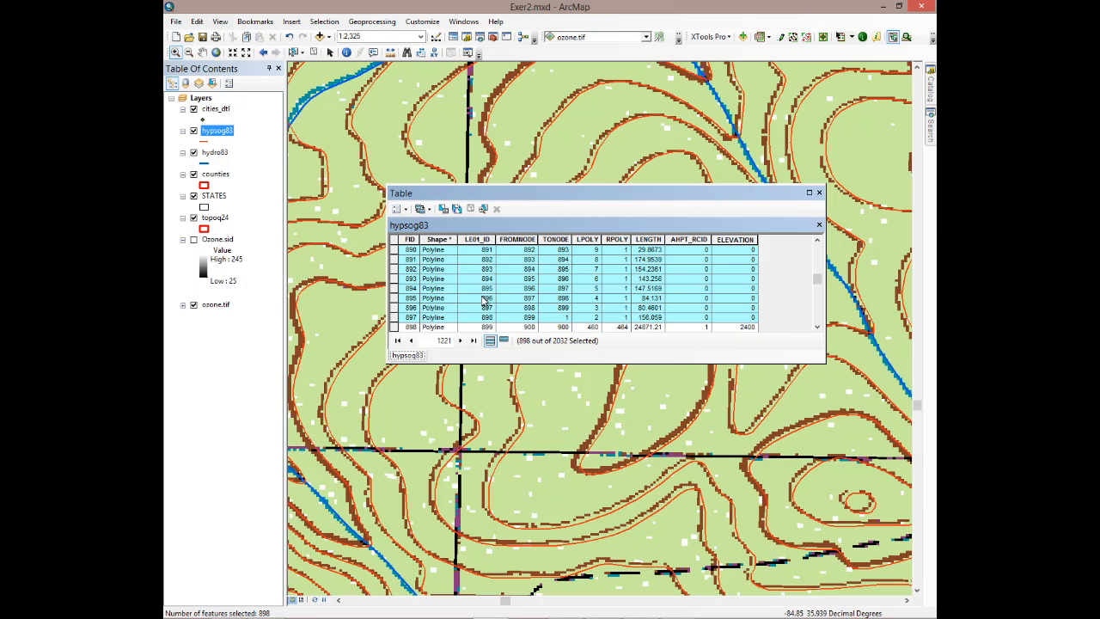
pyautogui.click(819, 192)
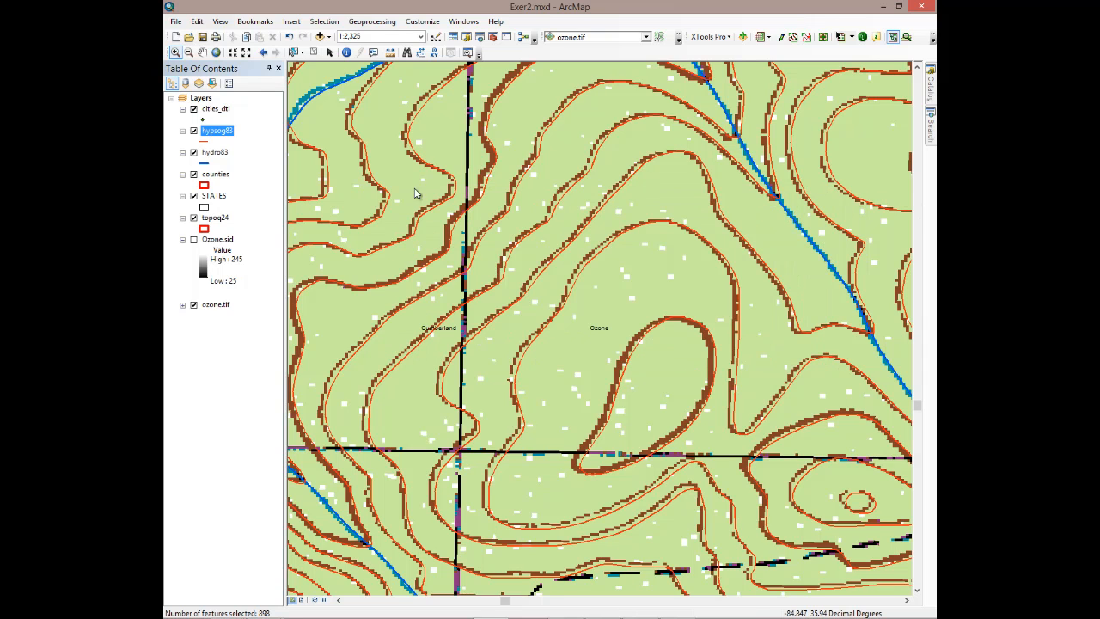
# Zoom to the hypsog83 layer and examine the selected lines along the northwest corner of the Ozone quadrangle
pyautogui.rightClick(218, 135)
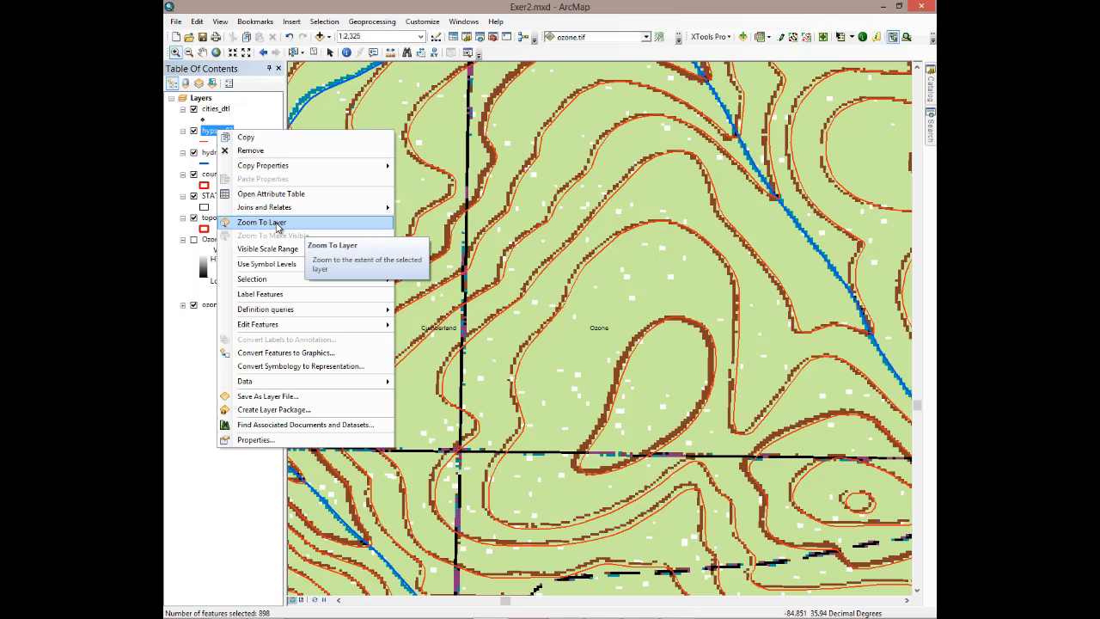
pyautogui.click(264, 222)
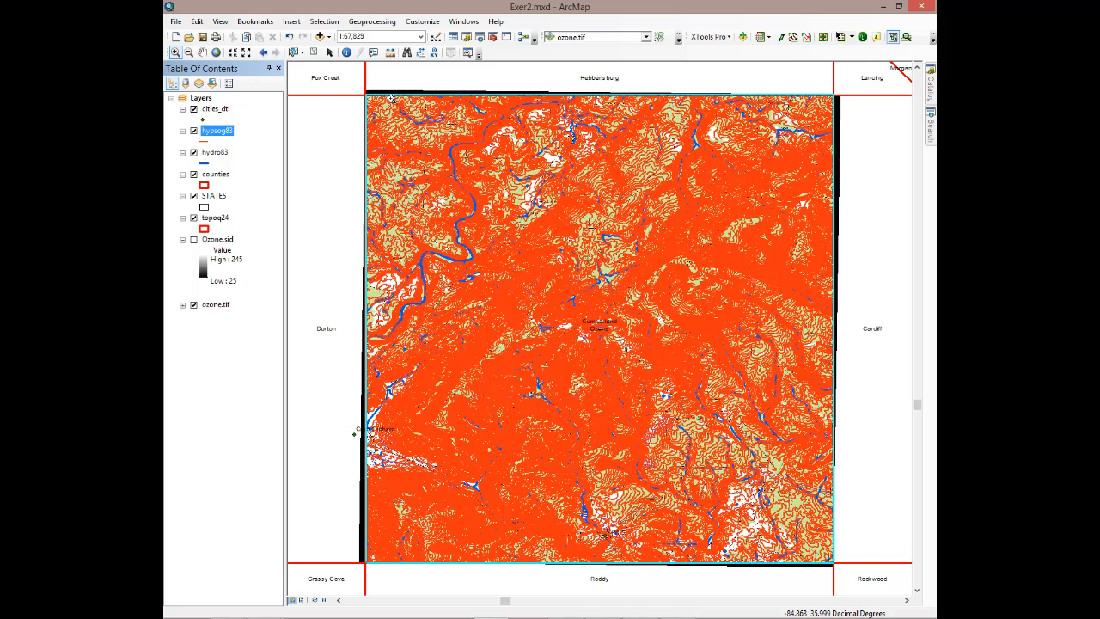
pyautogui.click(177, 53)
pyautogui.moveTo(464, 170); pyautogui.dragTo(352, 79)
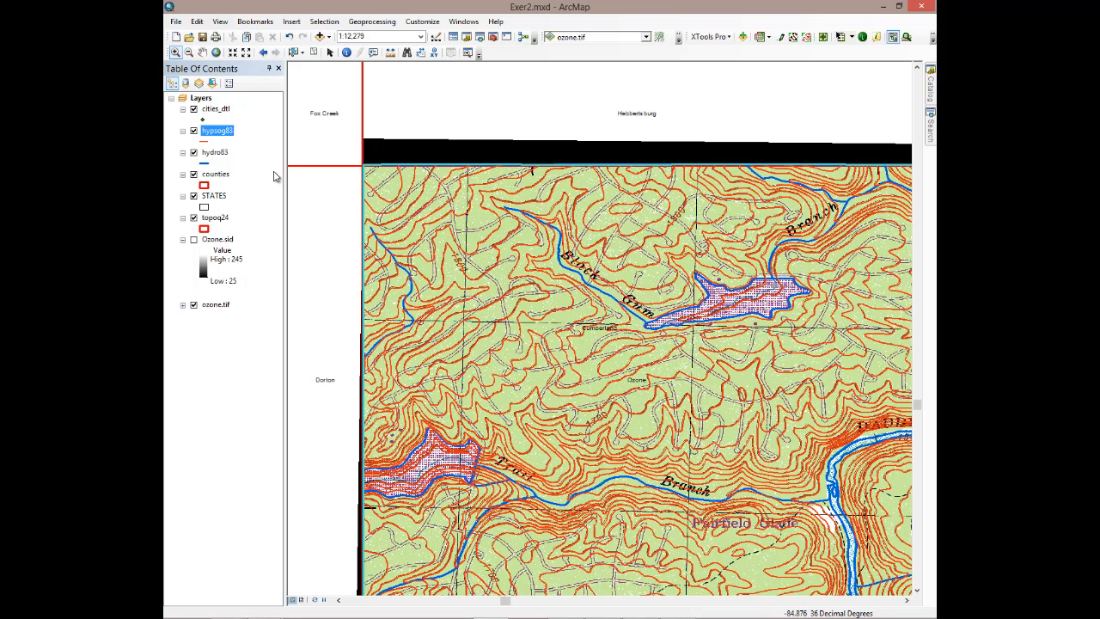
# Clear the selected records in the hypsog83 attribute table, close it and select the hydro83 layer
pyautogui.rightClick(208, 135)
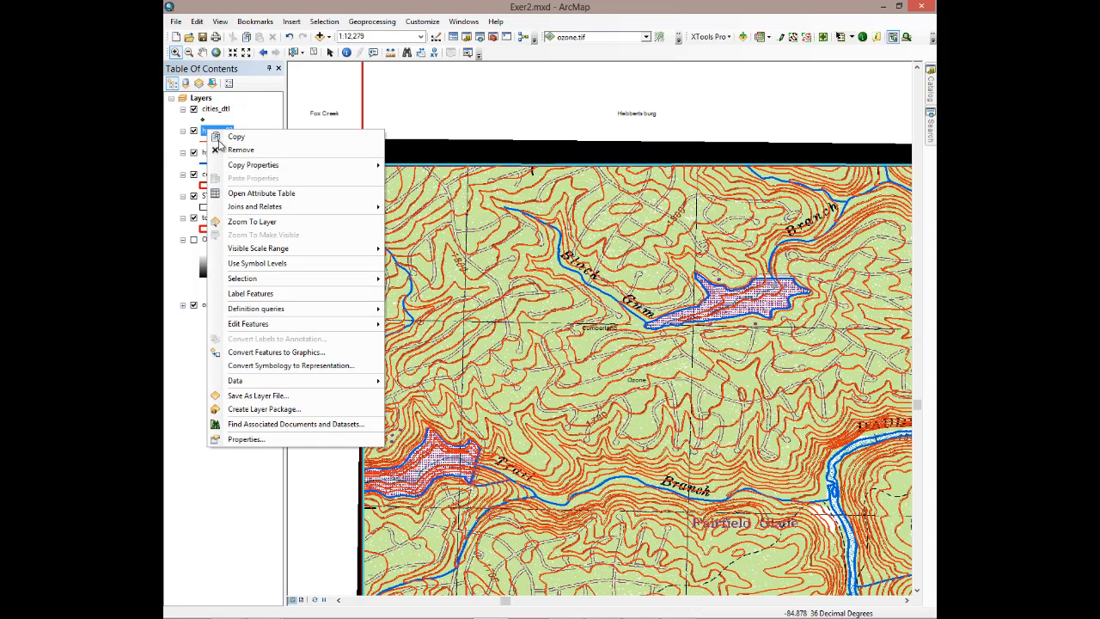
pyautogui.click(247, 195)
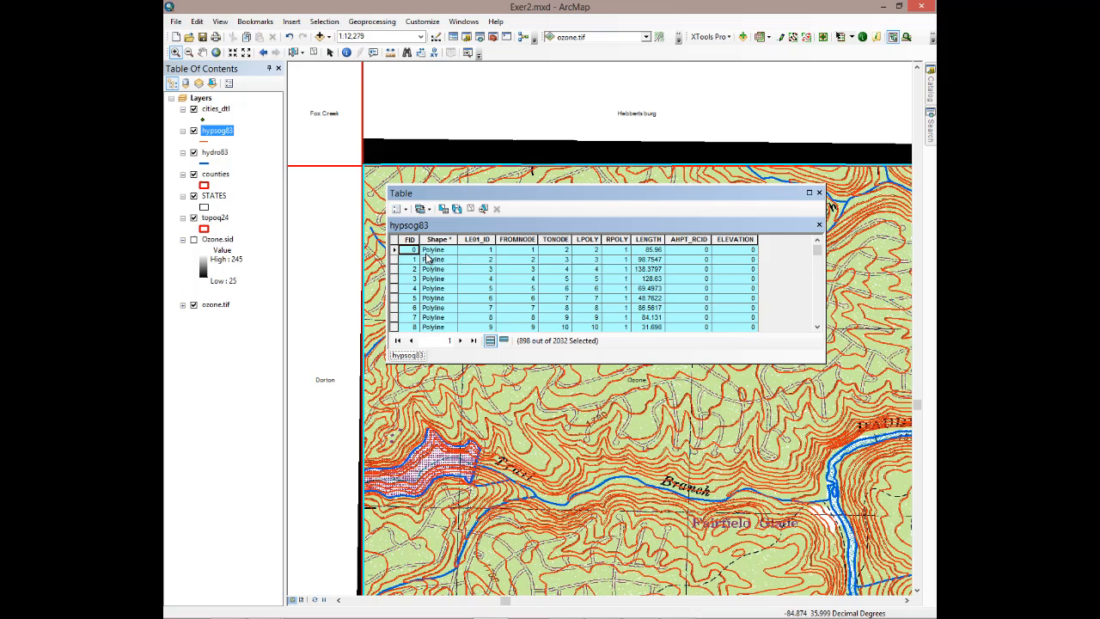
pyautogui.click(405, 211)
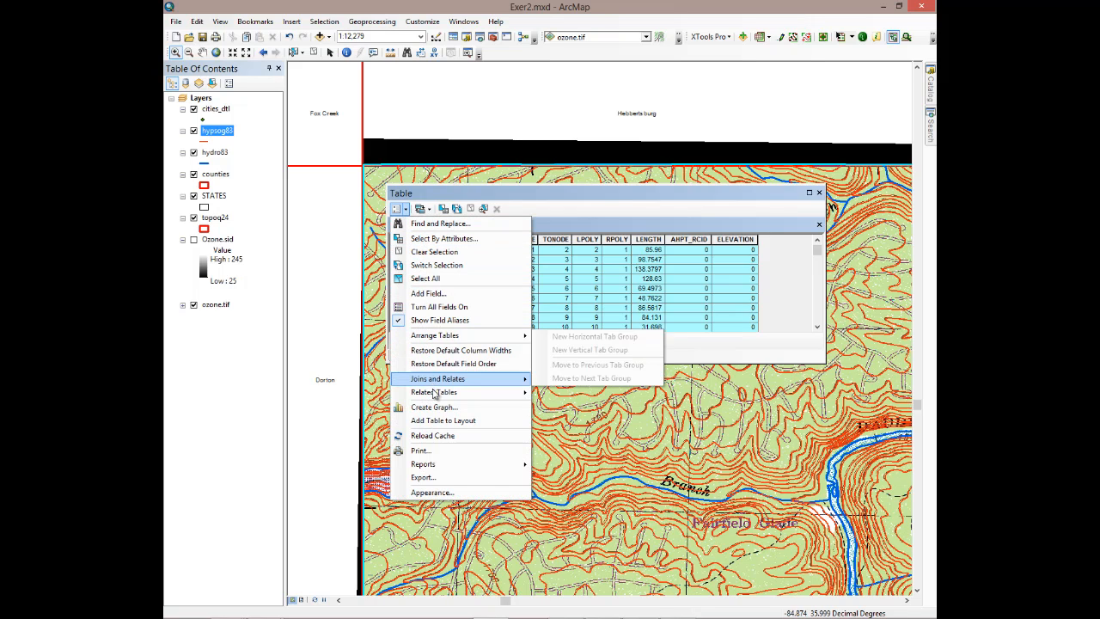
pyautogui.moveTo(434, 394)
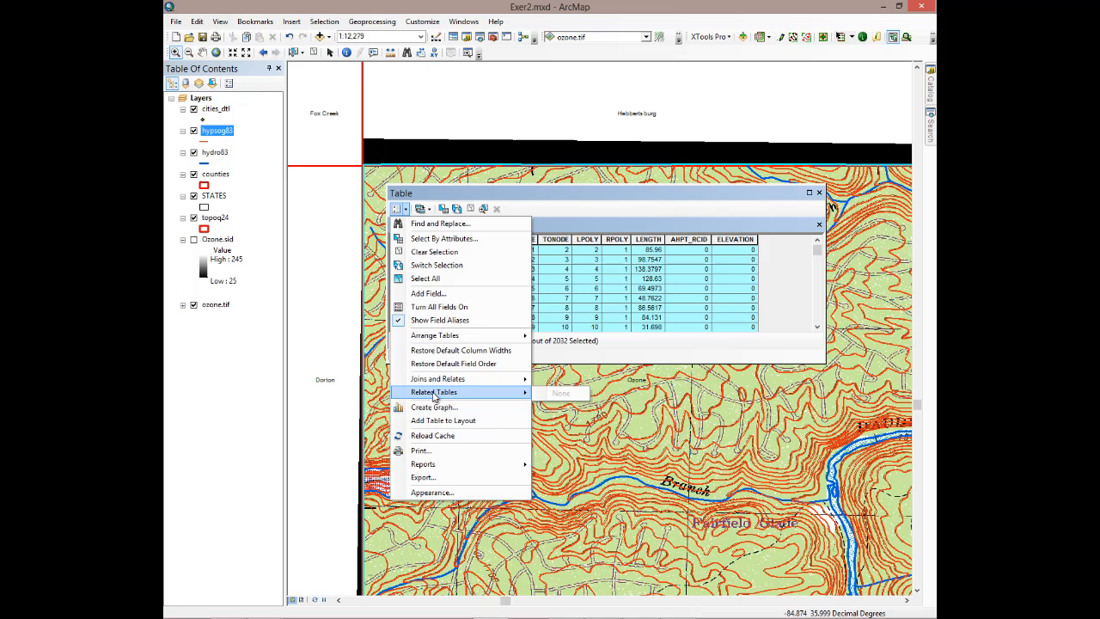
pyautogui.click(434, 252)
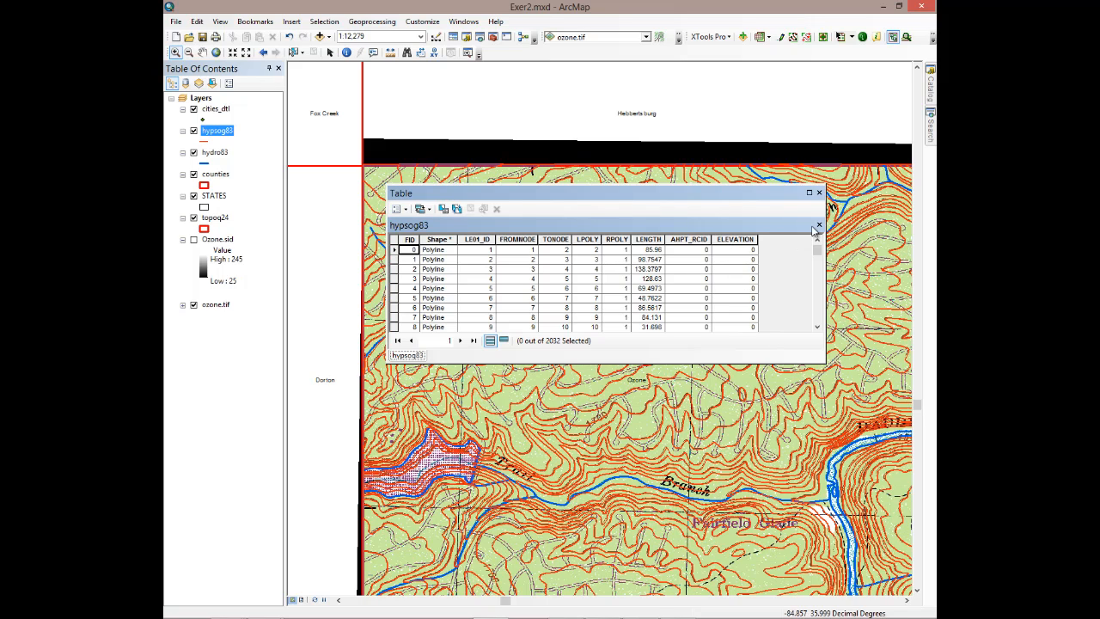
pyautogui.click(740, 239)
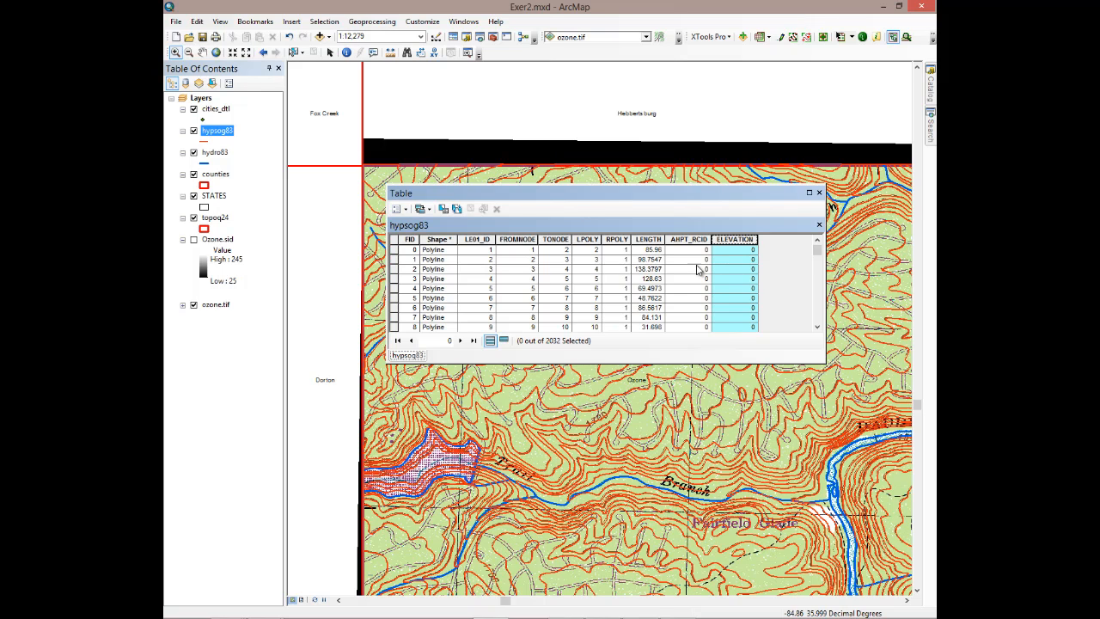
pyautogui.click(820, 193)
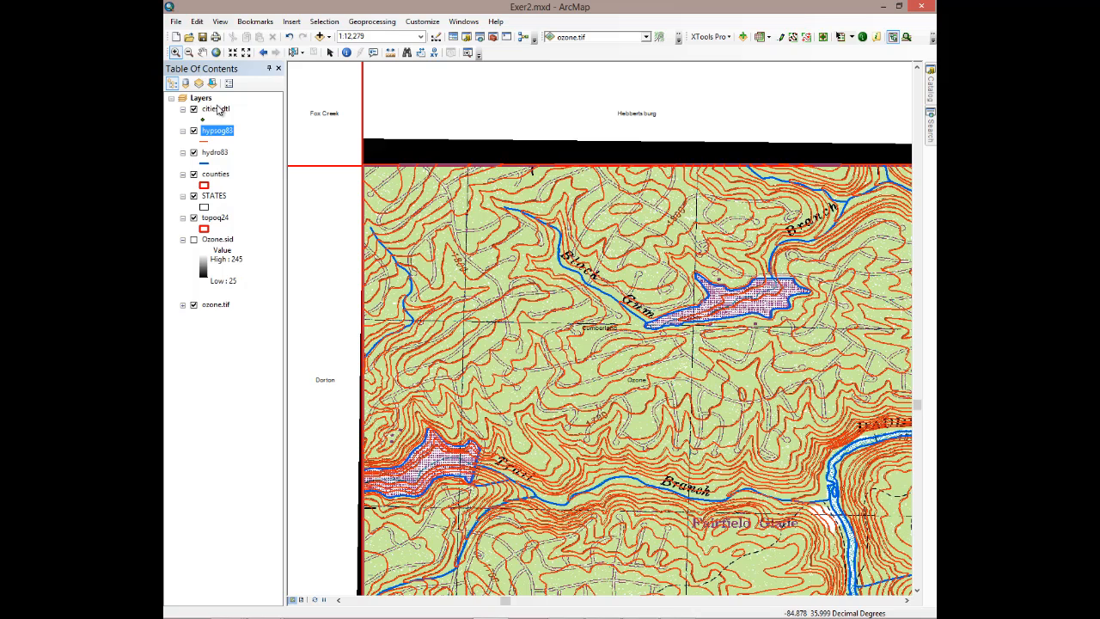
pyautogui.click(219, 153)
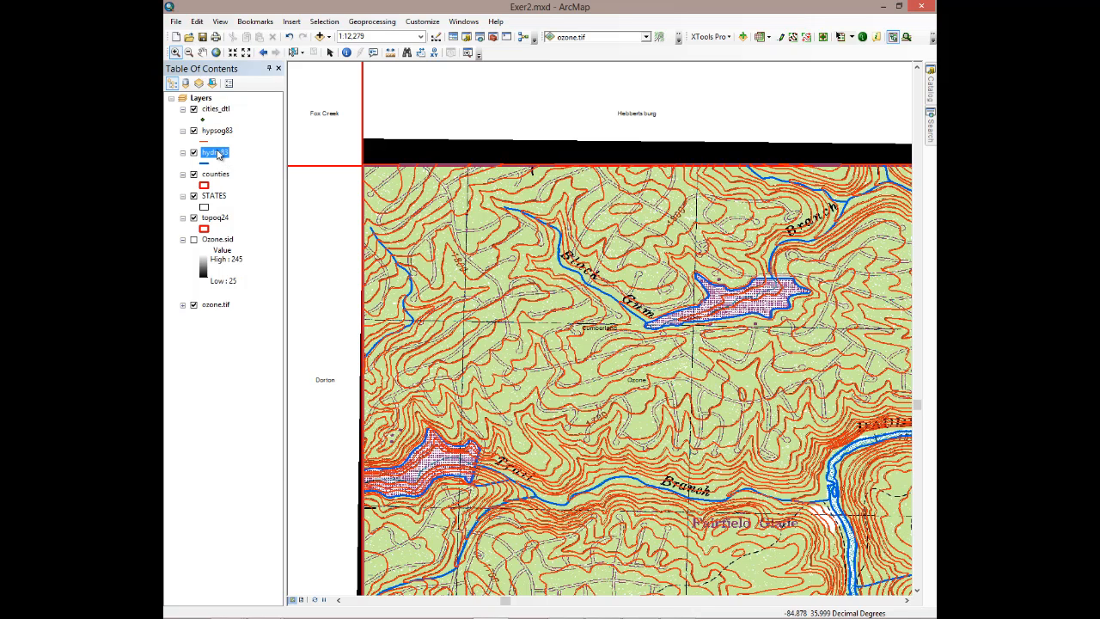
# Open the hydro83 attribute table, examine its fields and records, and close it
pyautogui.rightClick(220, 154)
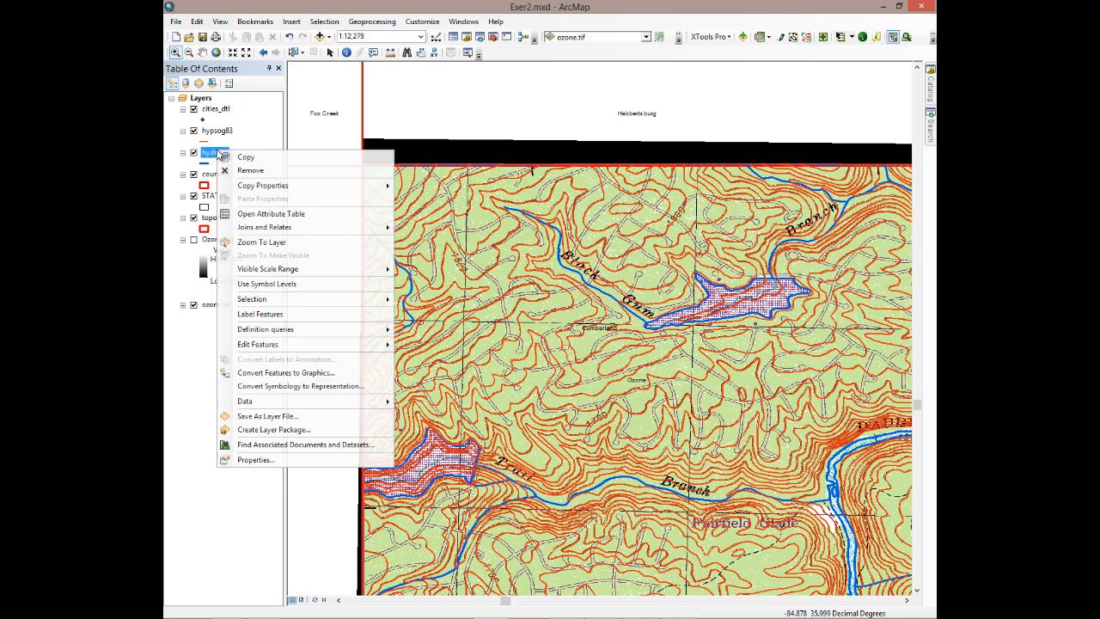
pyautogui.click(275, 214)
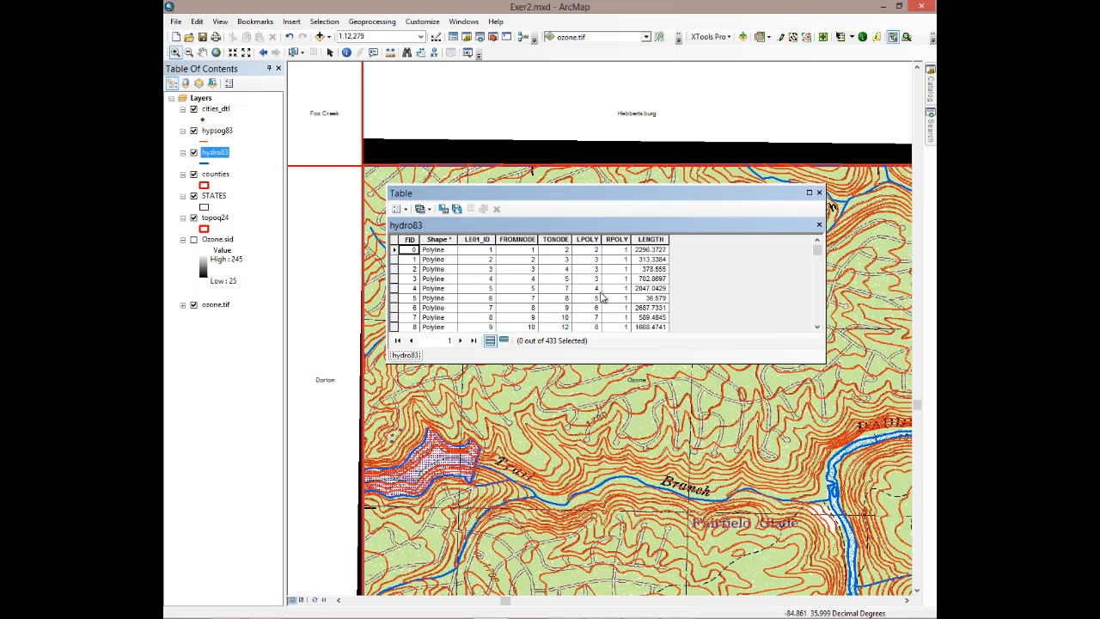
pyautogui.click(819, 194)
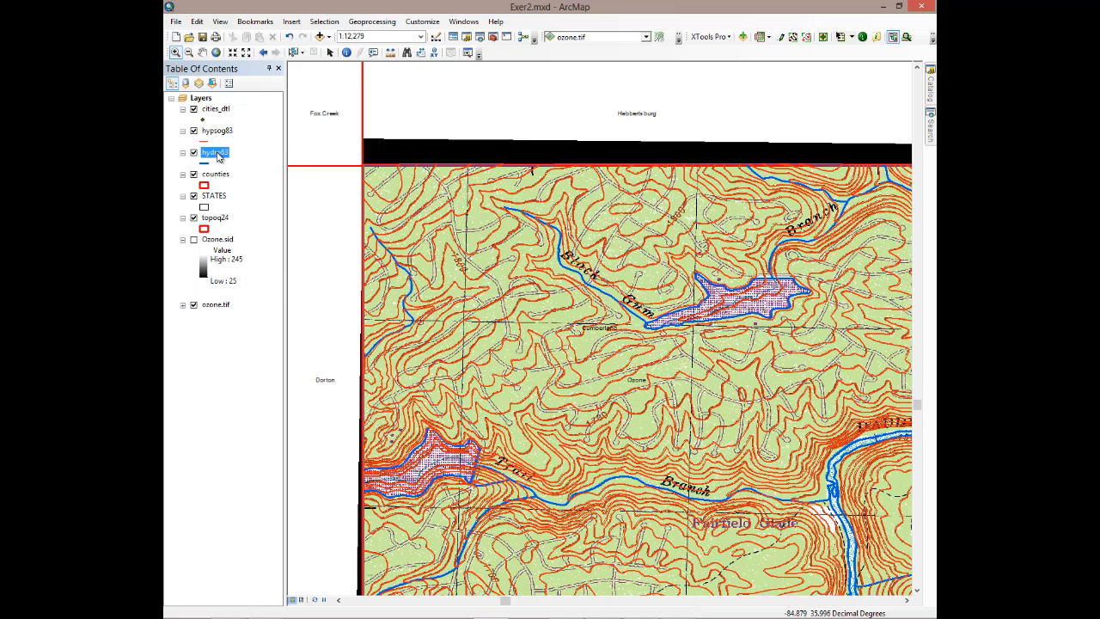
# Zoom to the Ozone.sid extent, recolor the hypsog83 lines orange, and move hydro83 above hypsog83 in the layer order
pyautogui.rightClick(218, 240)
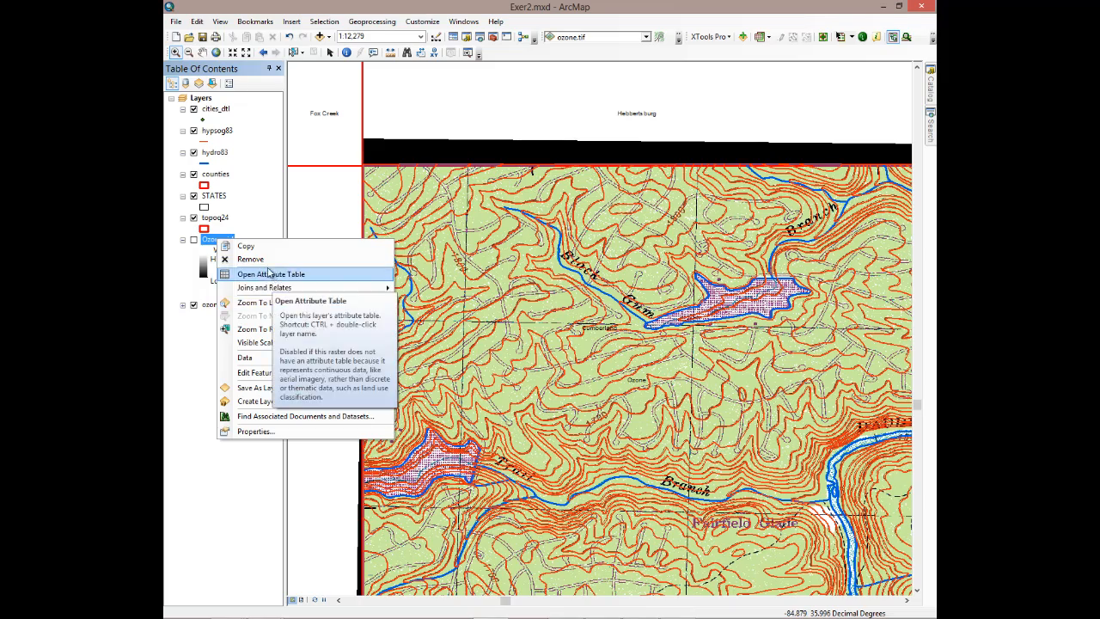
pyautogui.click(263, 303)
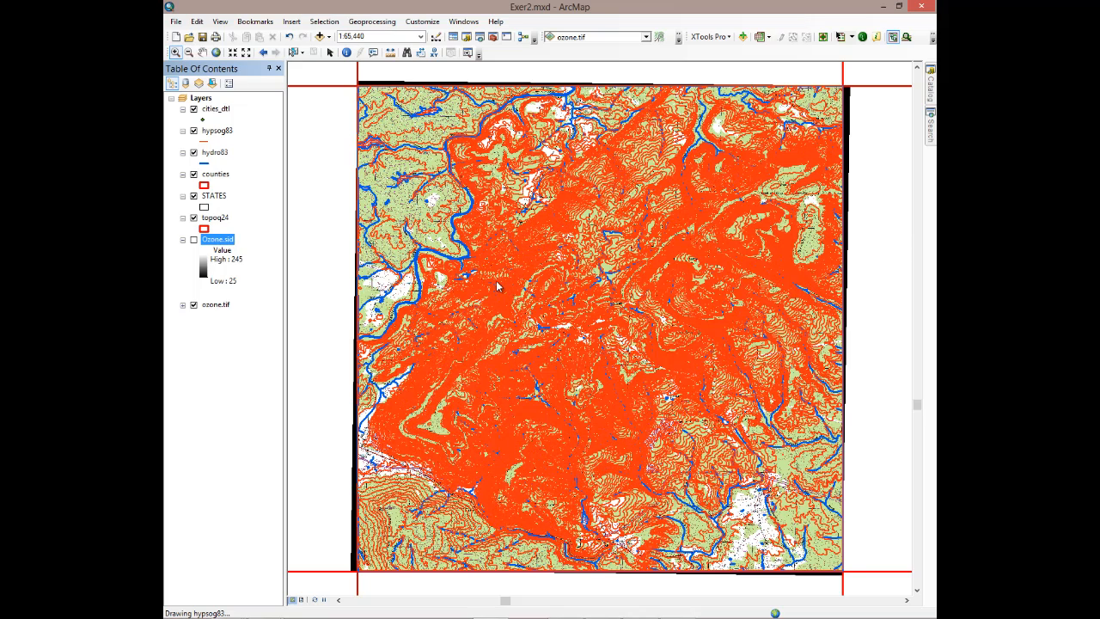
pyautogui.click(205, 143)
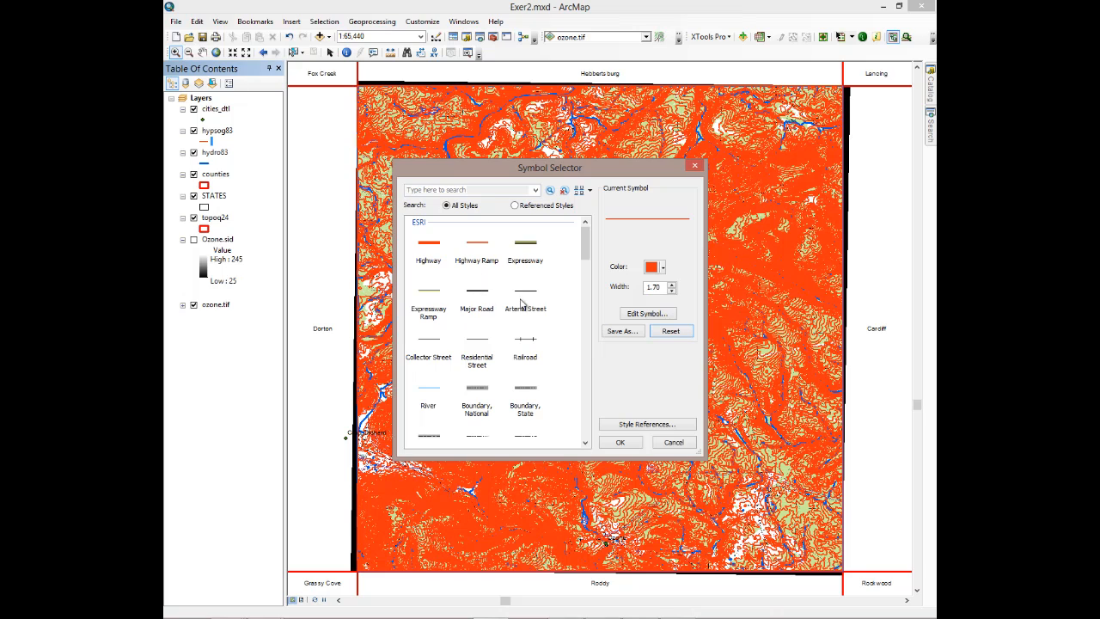
pyautogui.click(663, 267)
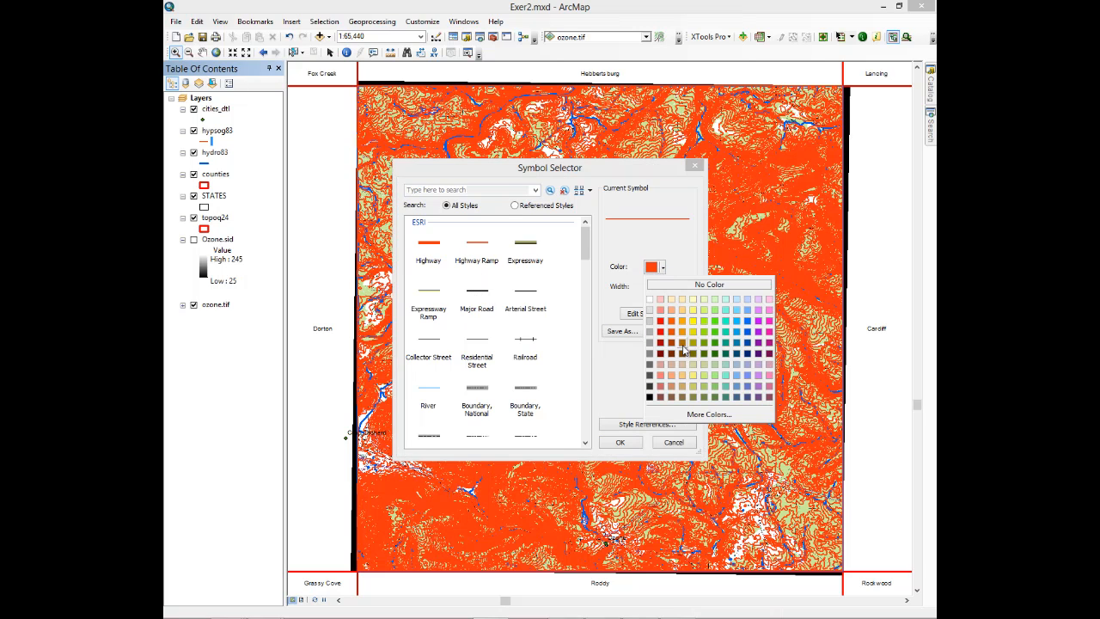
pyautogui.click(693, 331)
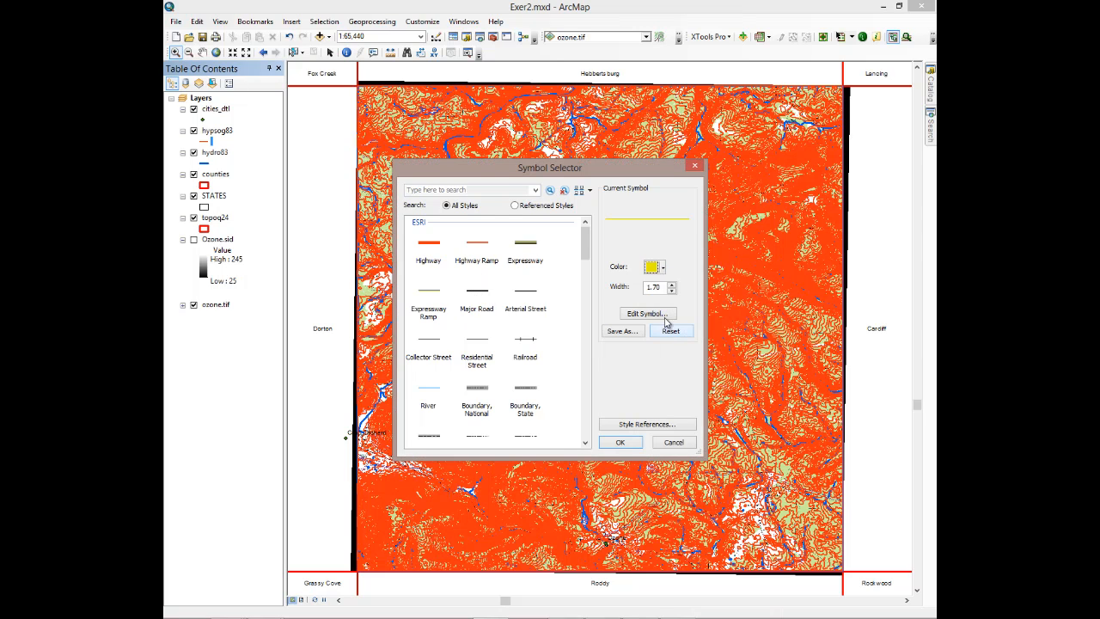
pyautogui.click(662, 268)
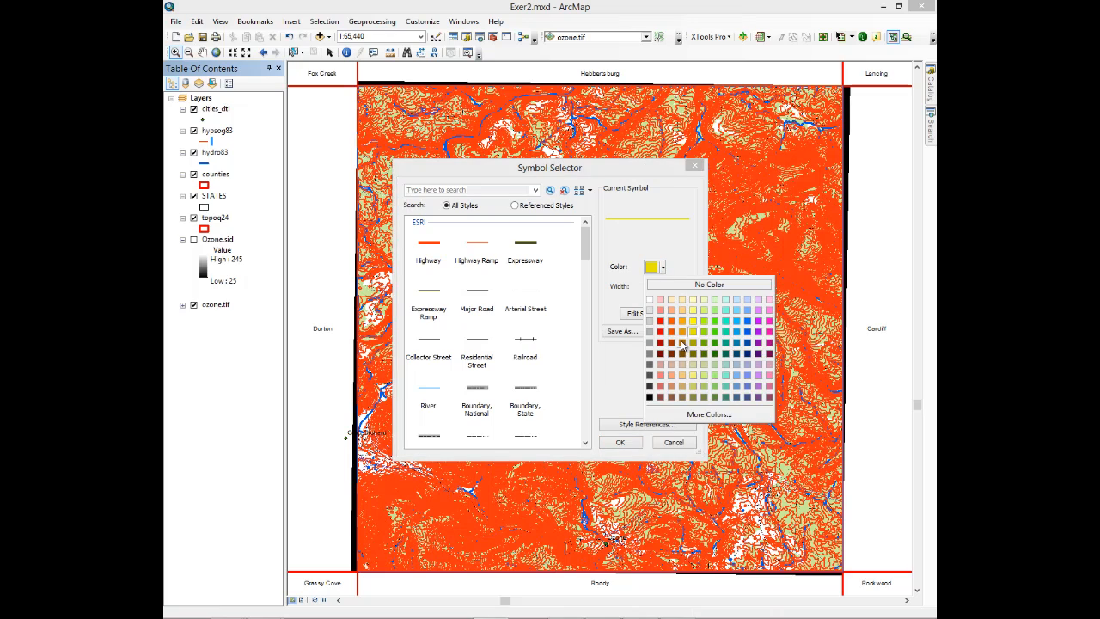
pyautogui.click(683, 342)
pyautogui.click(620, 442)
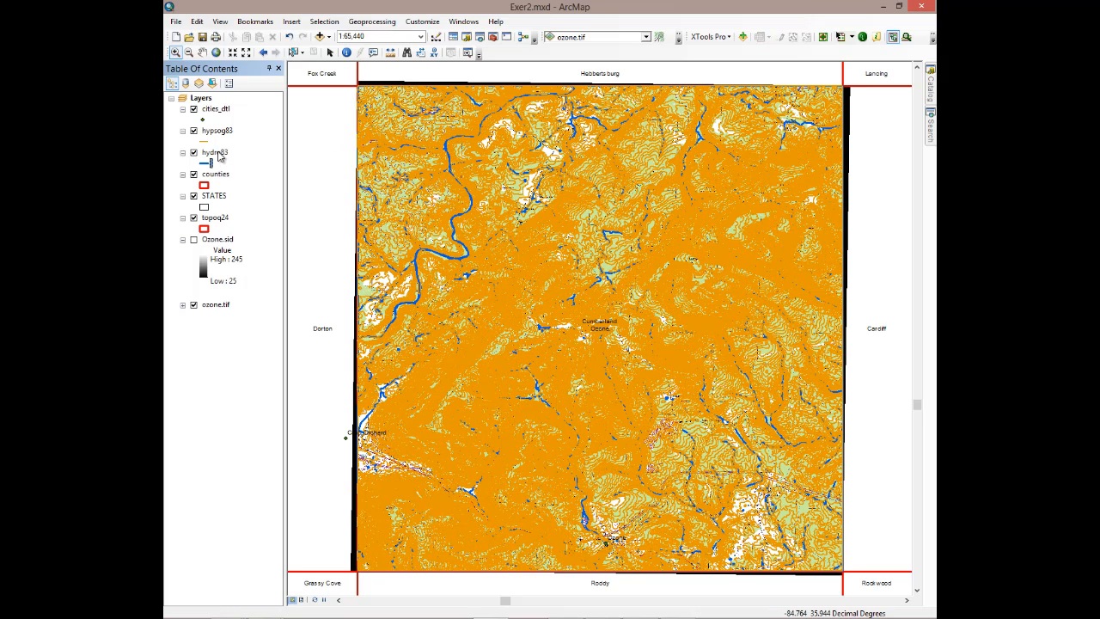
pyautogui.moveTo(219, 155); pyautogui.dragTo(222, 130)
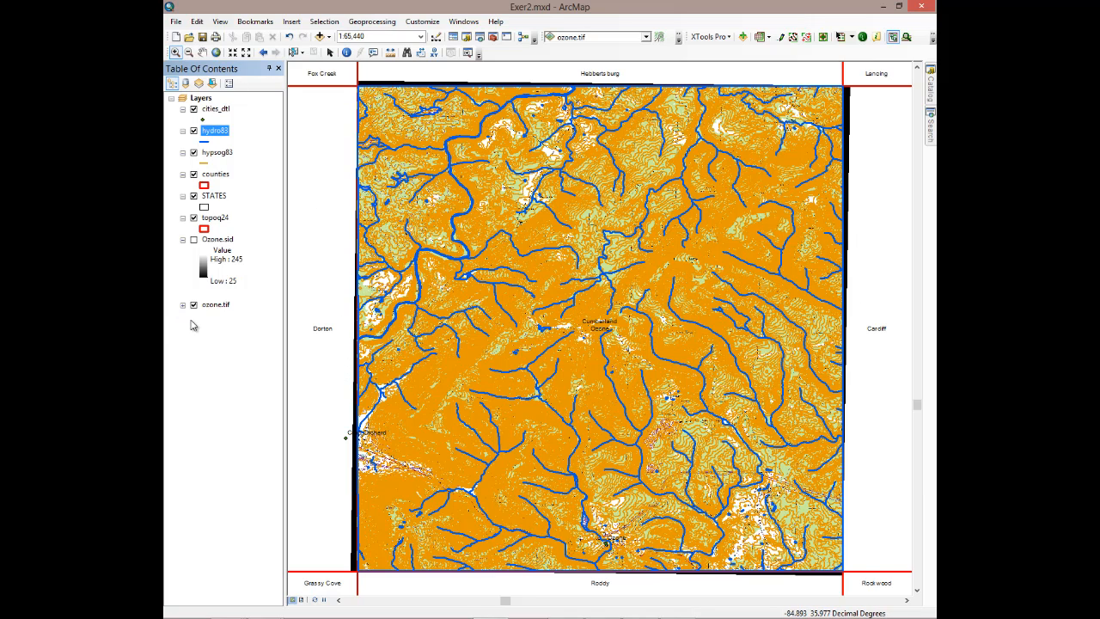
# Turn off the topoq24, STATES, counties, hypsog83 and hydro83 layers, leaving only cities_dtl and ozone.tif displayed
pyautogui.keyDown('ctrl'); pyautogui.click(204, 219); pyautogui.keyUp('ctrl')
pyautogui.click(194, 218)
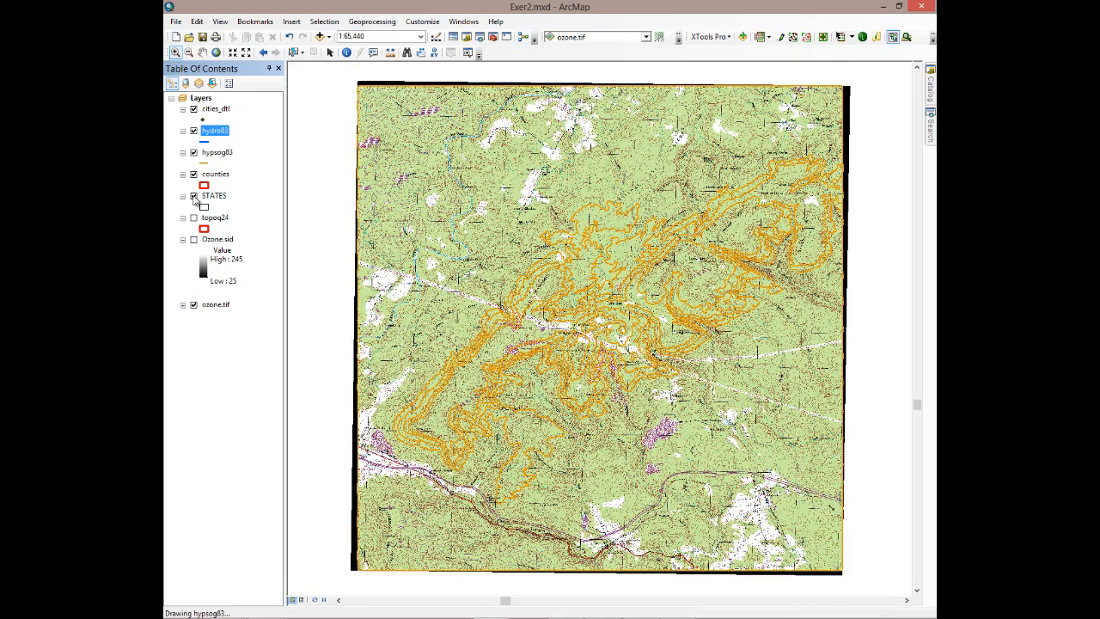
pyautogui.click(194, 196)
pyautogui.click(193, 174)
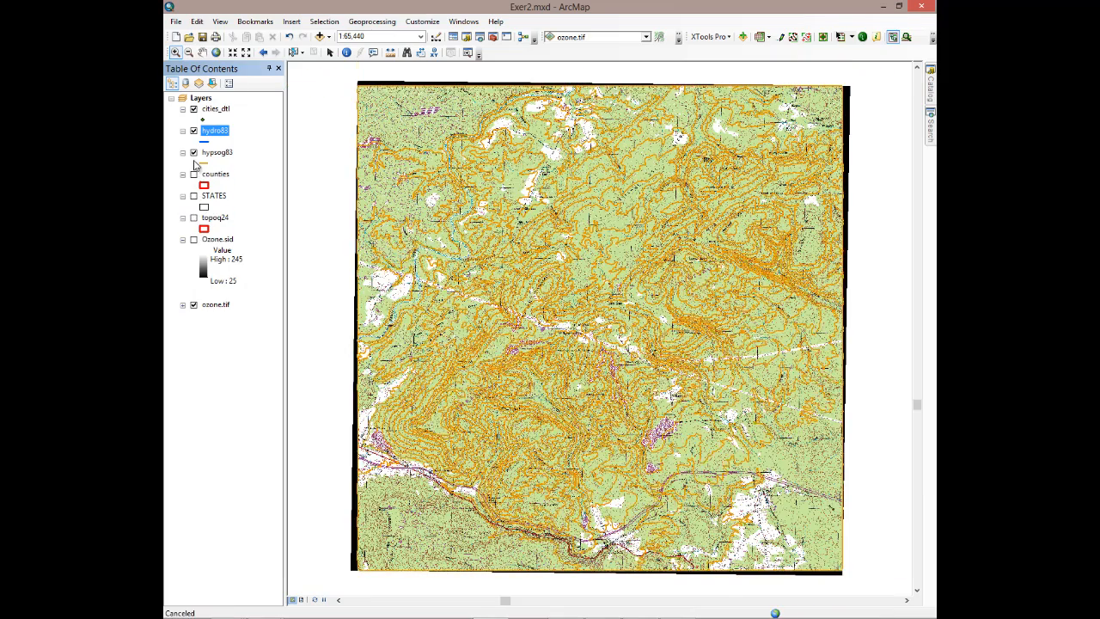
pyautogui.click(193, 152)
pyautogui.click(194, 130)
pyautogui.click(194, 109)
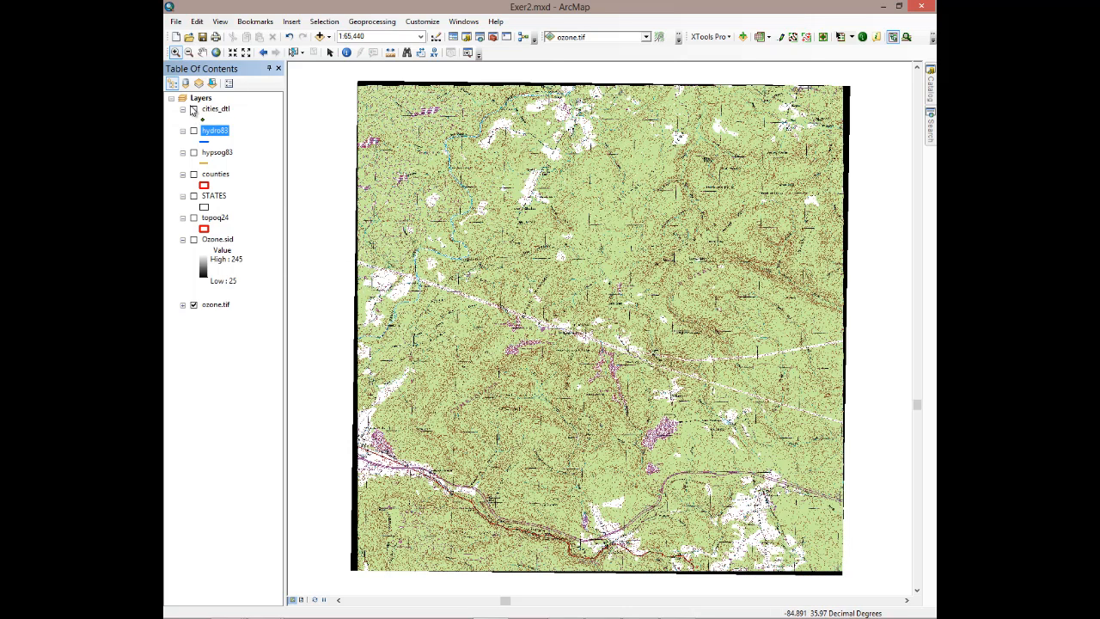
pyautogui.click(193, 110)
# Zoom in on the town of Ozone near the quadrangle's southern edge and create a bookmark named Ozone Vicinity for that view
pyautogui.moveTo(455, 440); pyautogui.dragTo(794, 578)
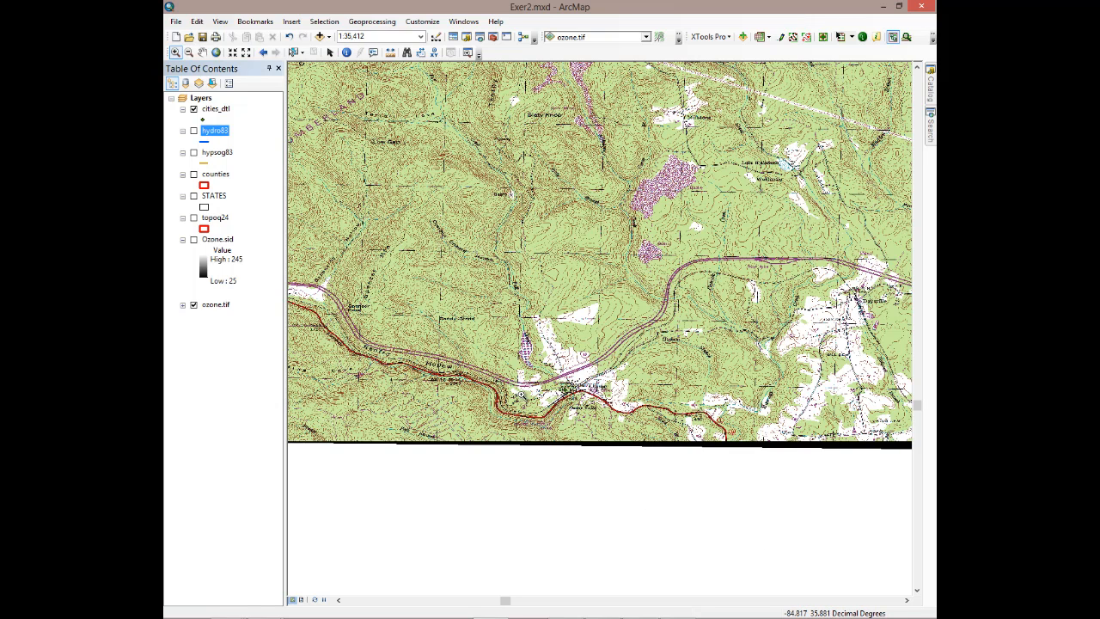
pyautogui.click(659, 444)
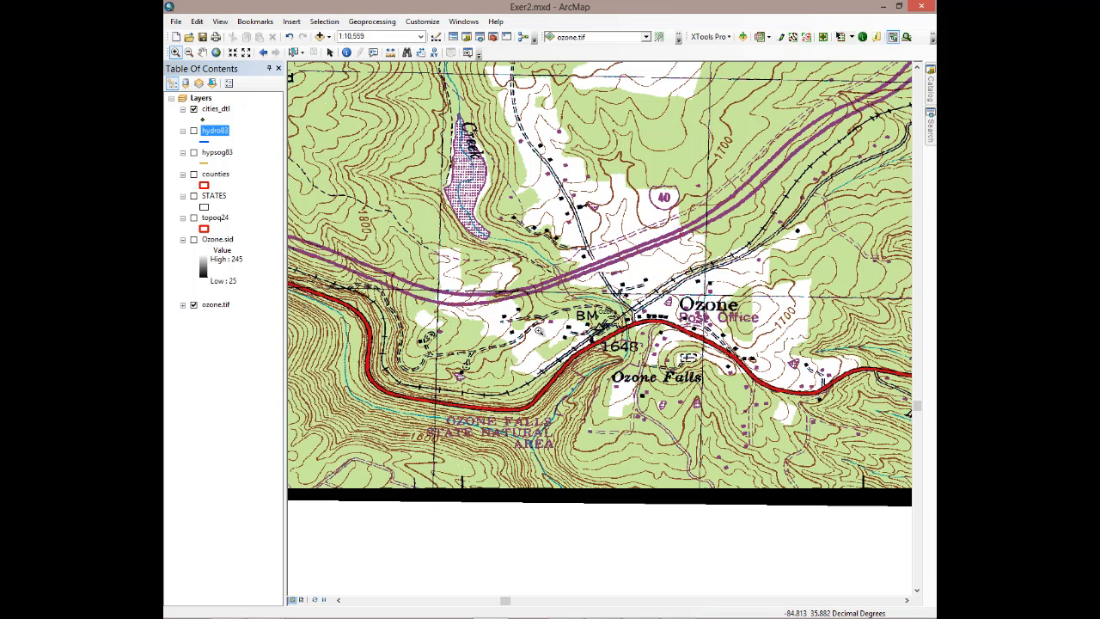
pyautogui.moveTo(435, 135); pyautogui.dragTo(800, 475)
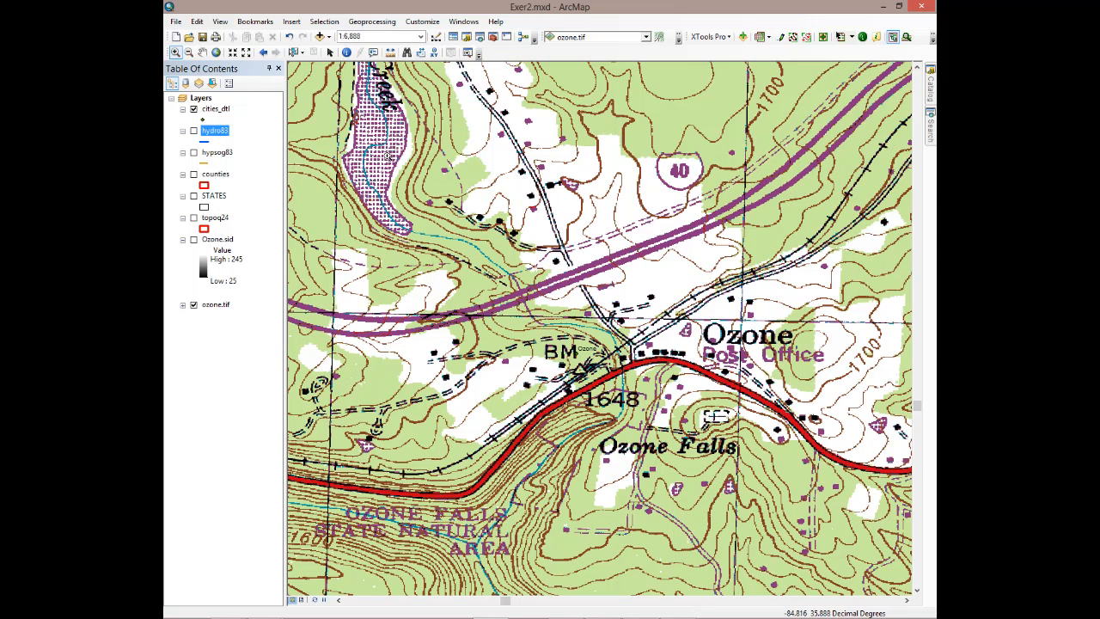
pyautogui.click(258, 22)
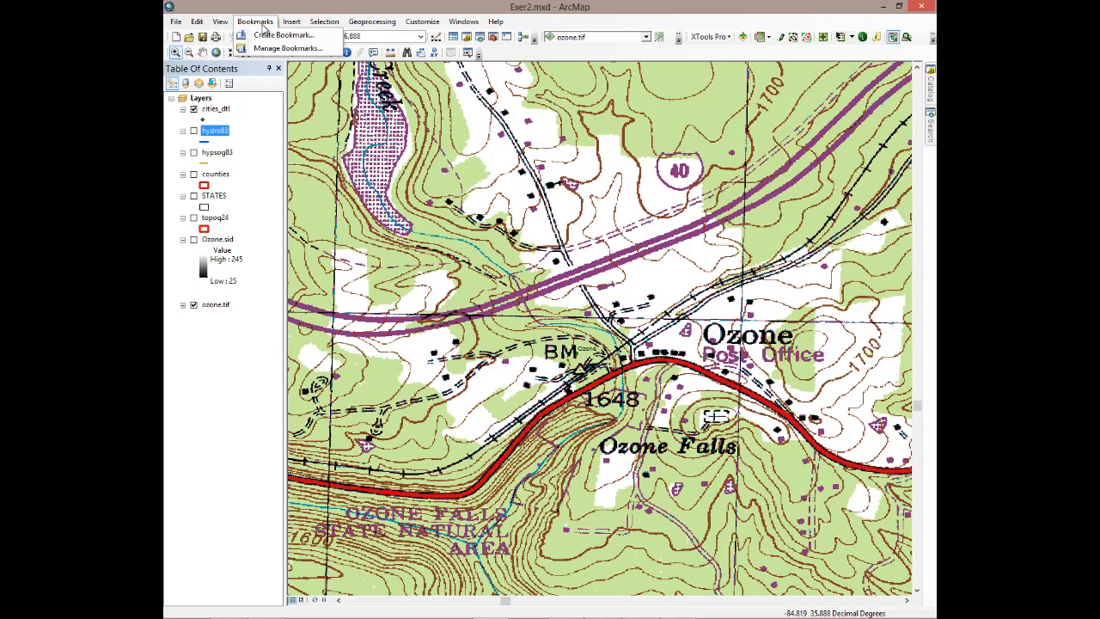
pyautogui.click(268, 35)
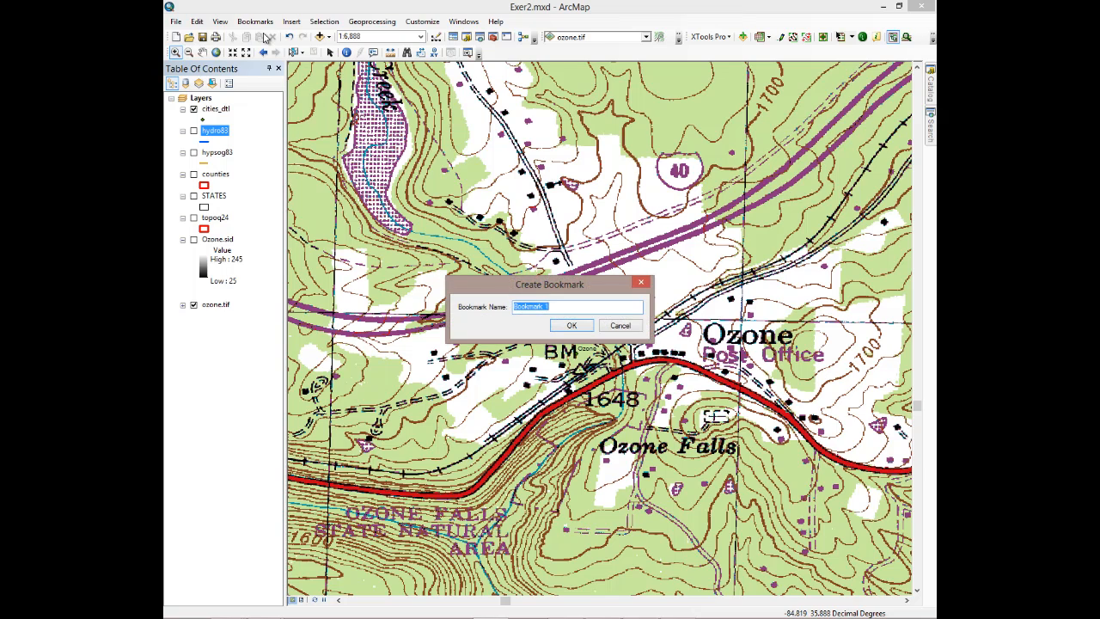
pyautogui.write('Ozone Vicinity')
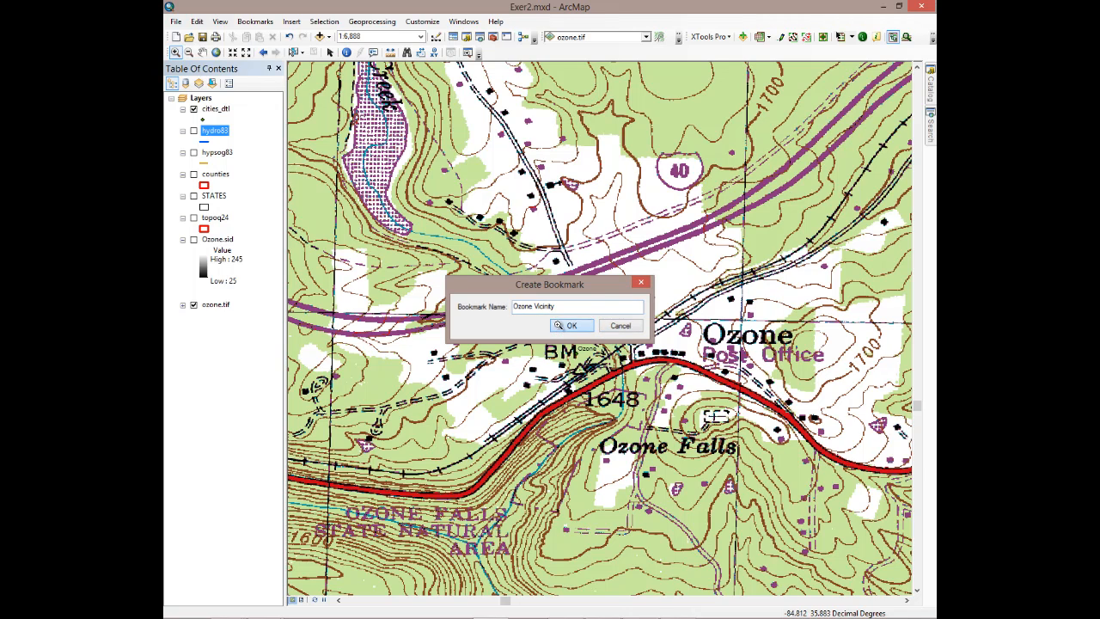
pyautogui.click(567, 325)
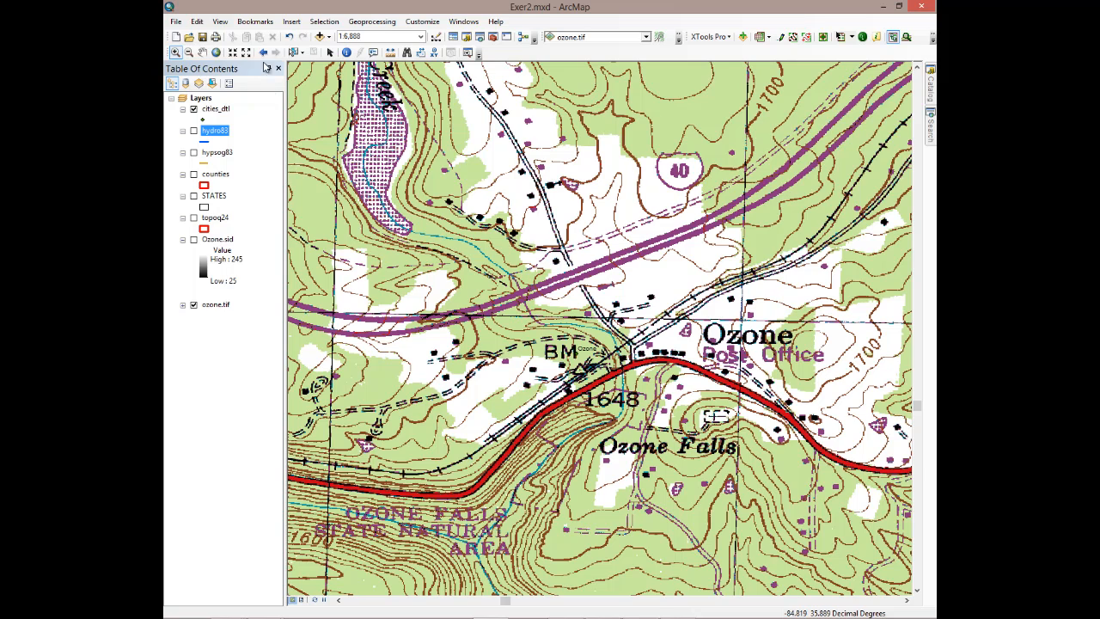
# Test the Ozone Vicinity bookmark by zooming to the full Ozone.sid layer and returning to the bookmarked view
pyautogui.rightClick(224, 240)
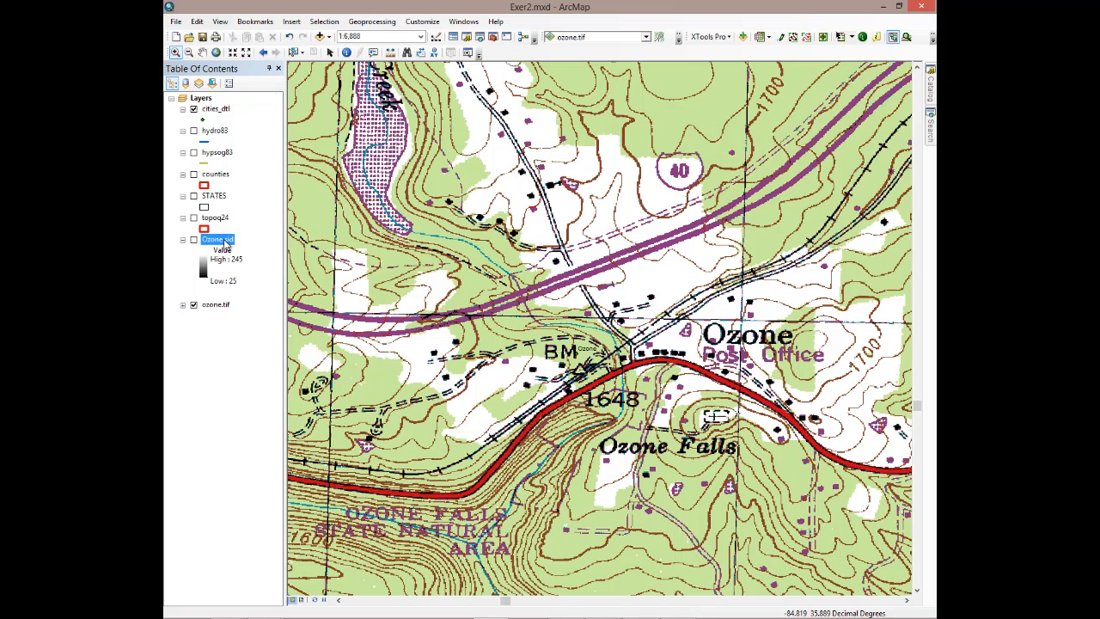
pyautogui.click(258, 304)
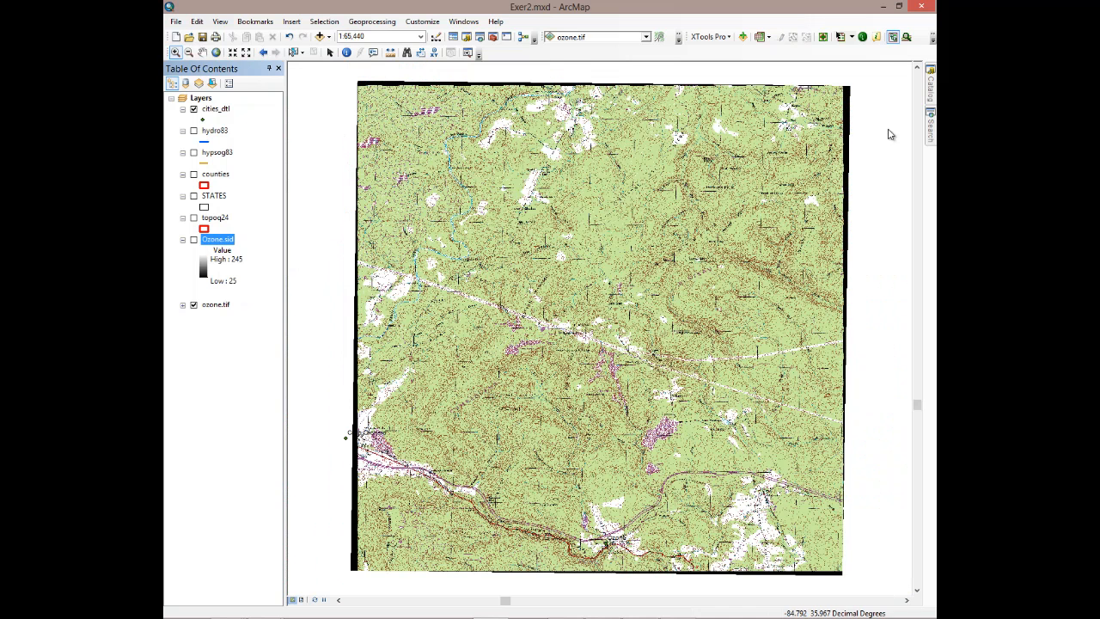
pyautogui.click(251, 23)
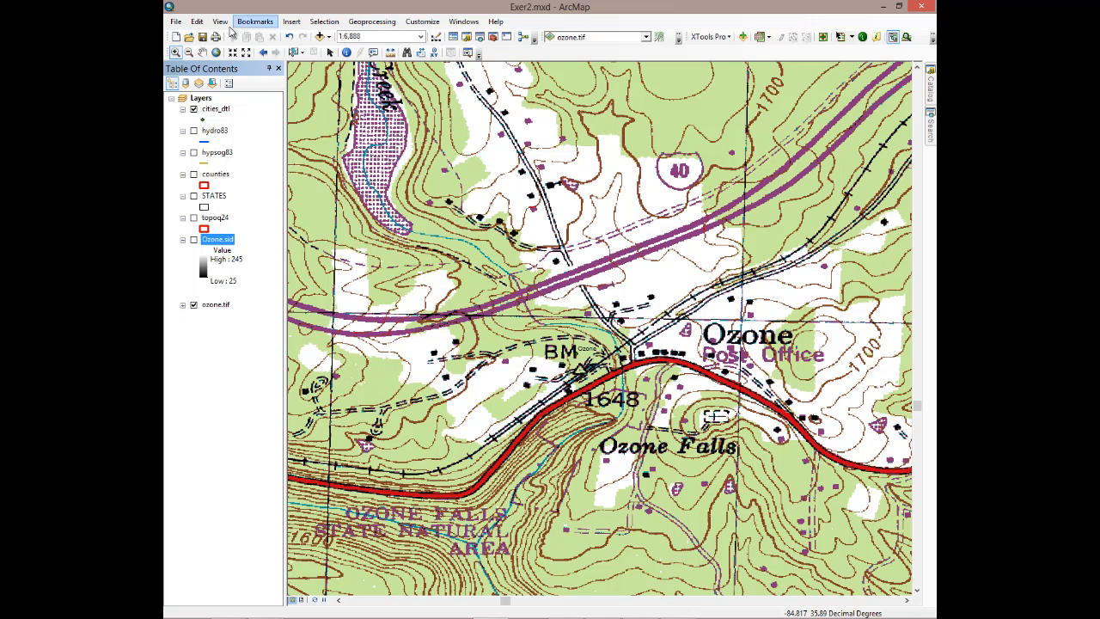
# Save Exer2.mxd, skip the XTools Pro revision history comment and close ArcMap
pyautogui.click(176, 22)
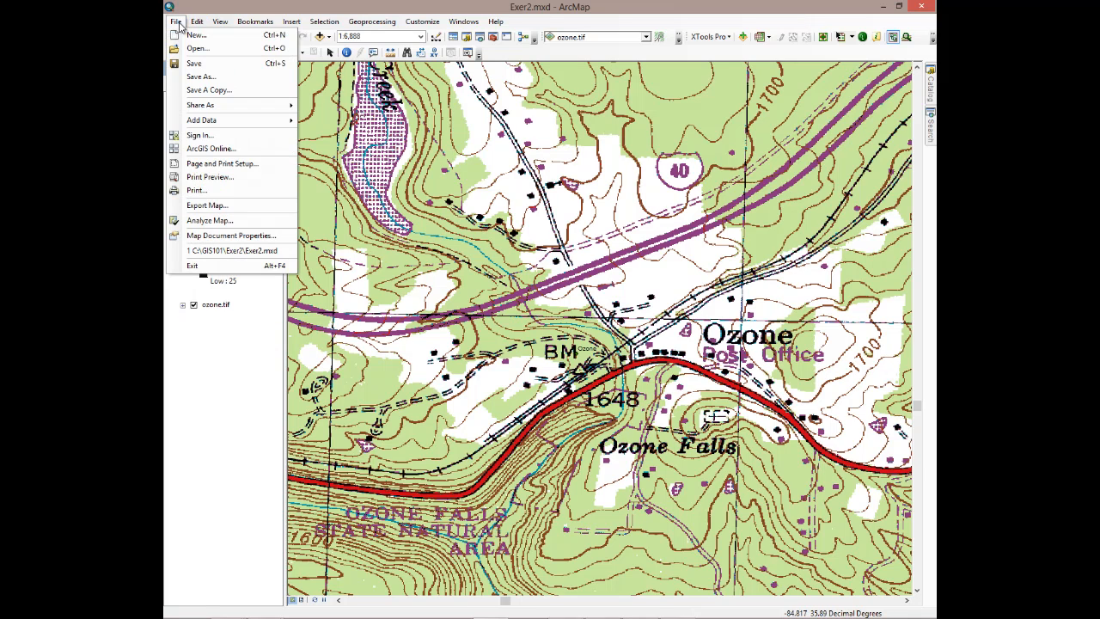
pyautogui.click(198, 64)
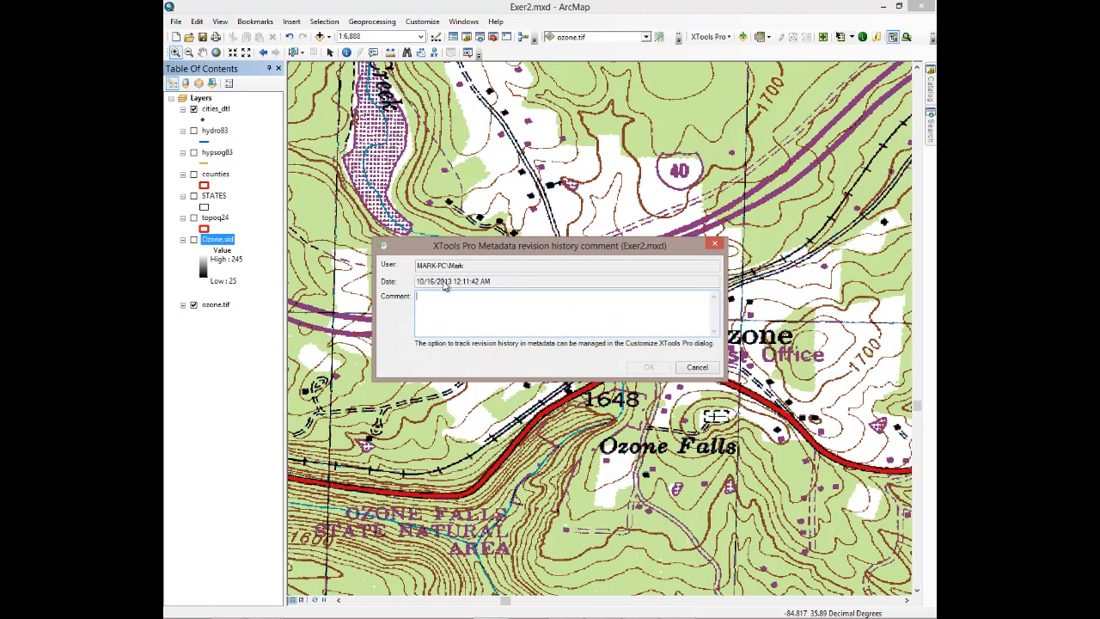
pyautogui.click(694, 370)
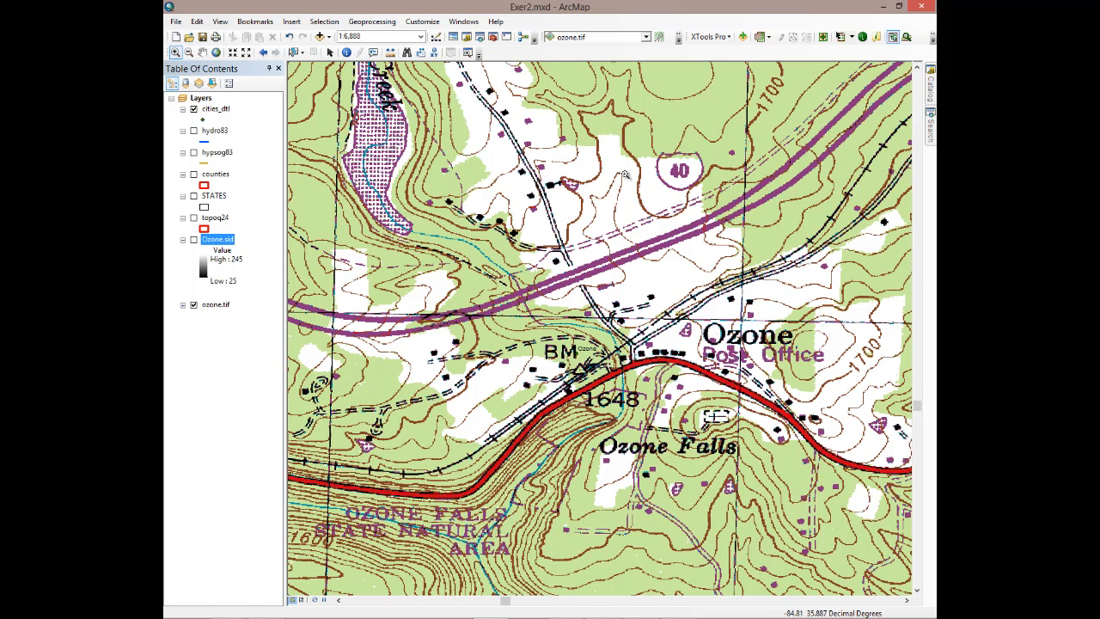
pyautogui.click(928, 9)
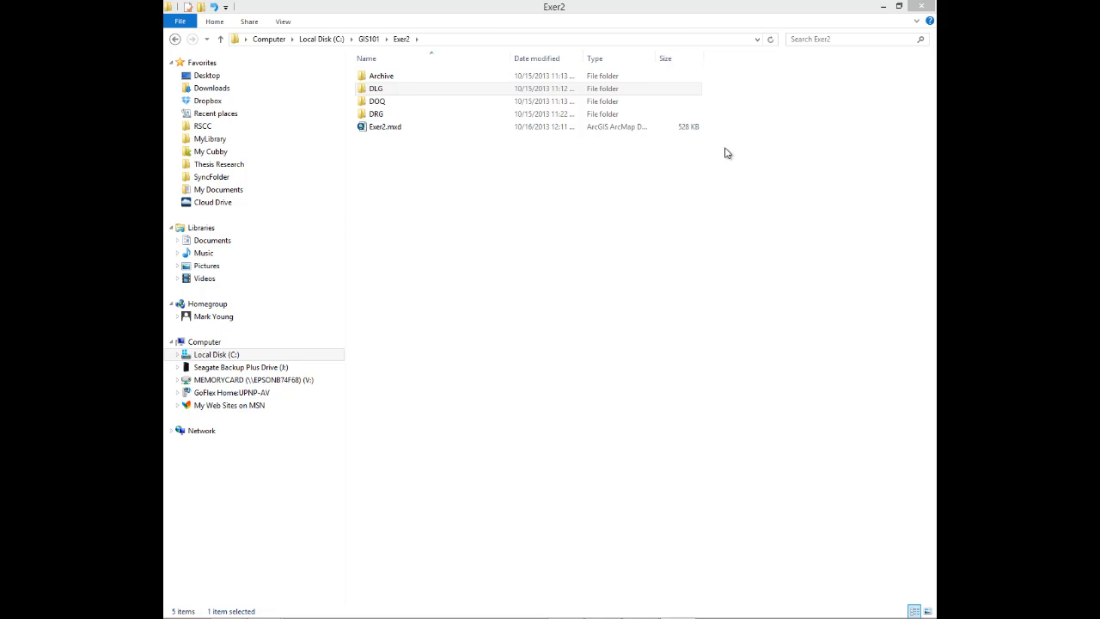
pyautogui.click(454, 102)
pyautogui.click(388, 151)
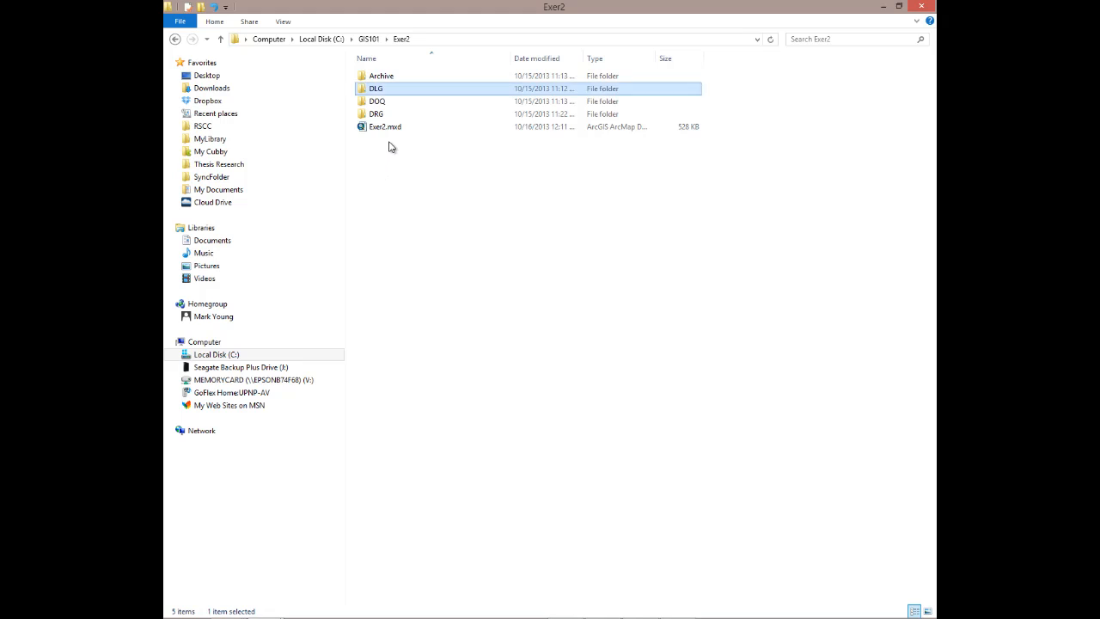
pyautogui.moveTo(389, 79)
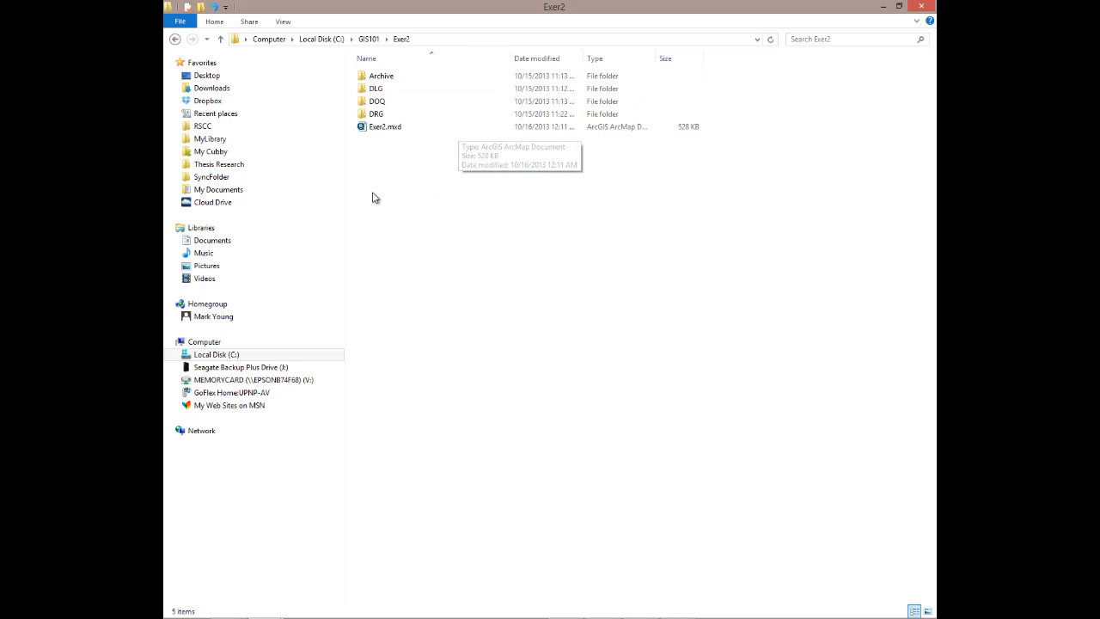
# Compress the DLG, DOQ and DRG folders and Exer2.mxd together into Exer2.zip with WinZip, leaving out the Archive folder
pyautogui.click(375, 89)
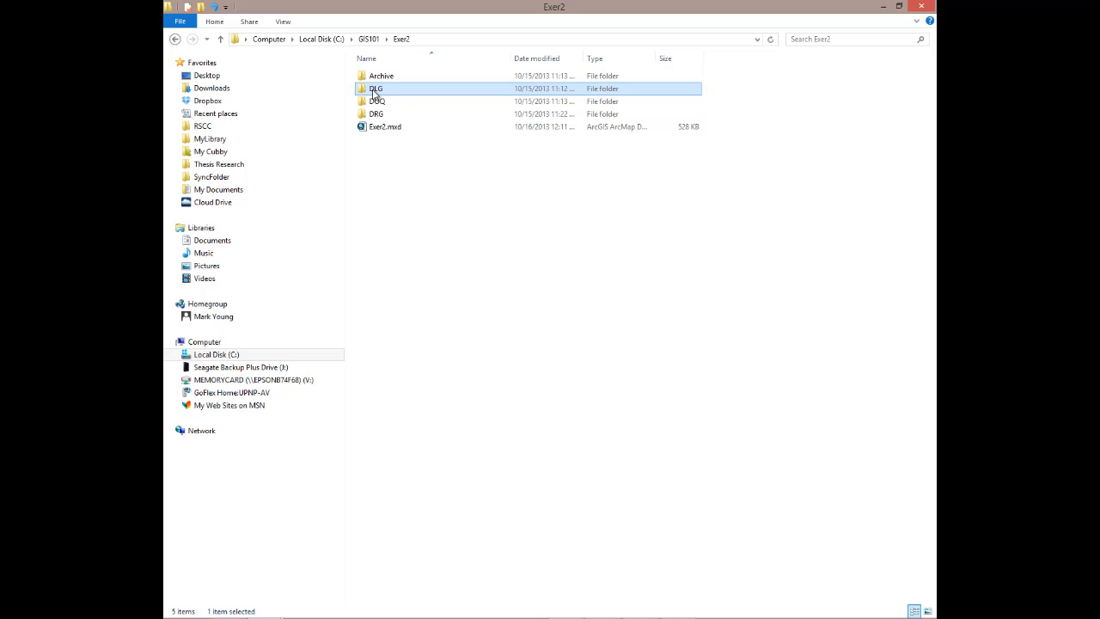
pyautogui.keyDown('shift'); pyautogui.click(374, 129); pyautogui.keyUp('shift')
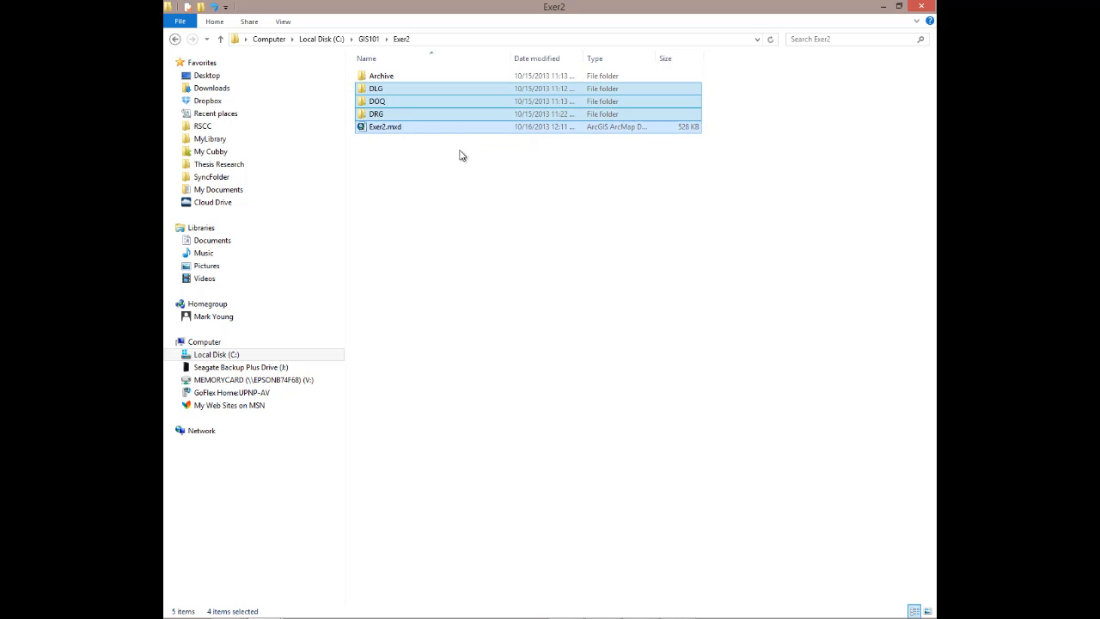
pyautogui.click(380, 92)
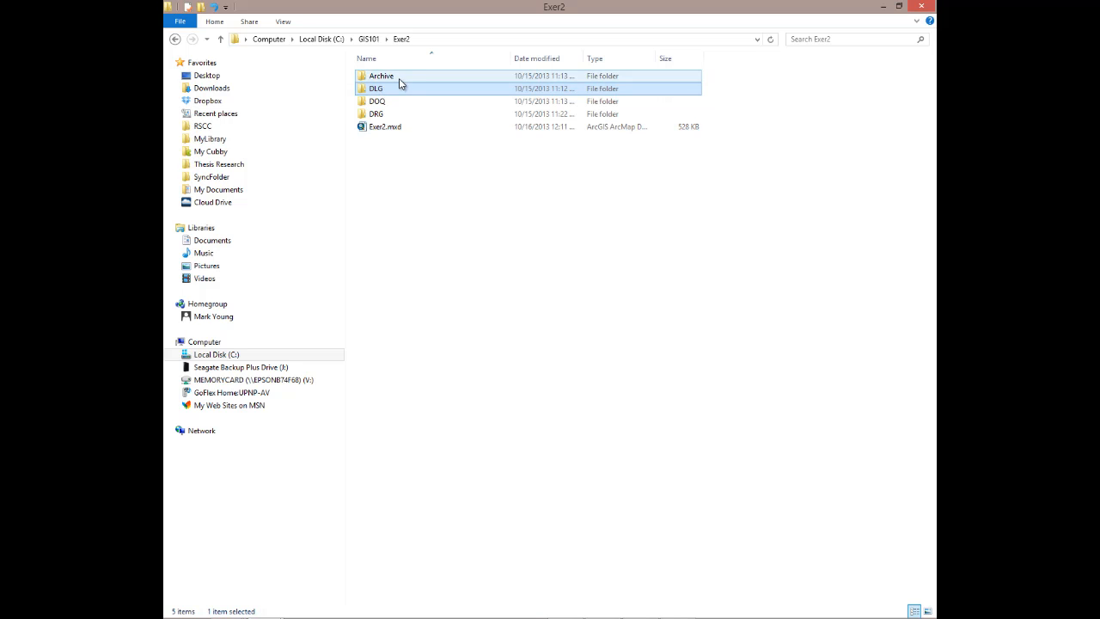
pyautogui.keyDown('shift'); pyautogui.click(383, 129); pyautogui.keyUp('shift')
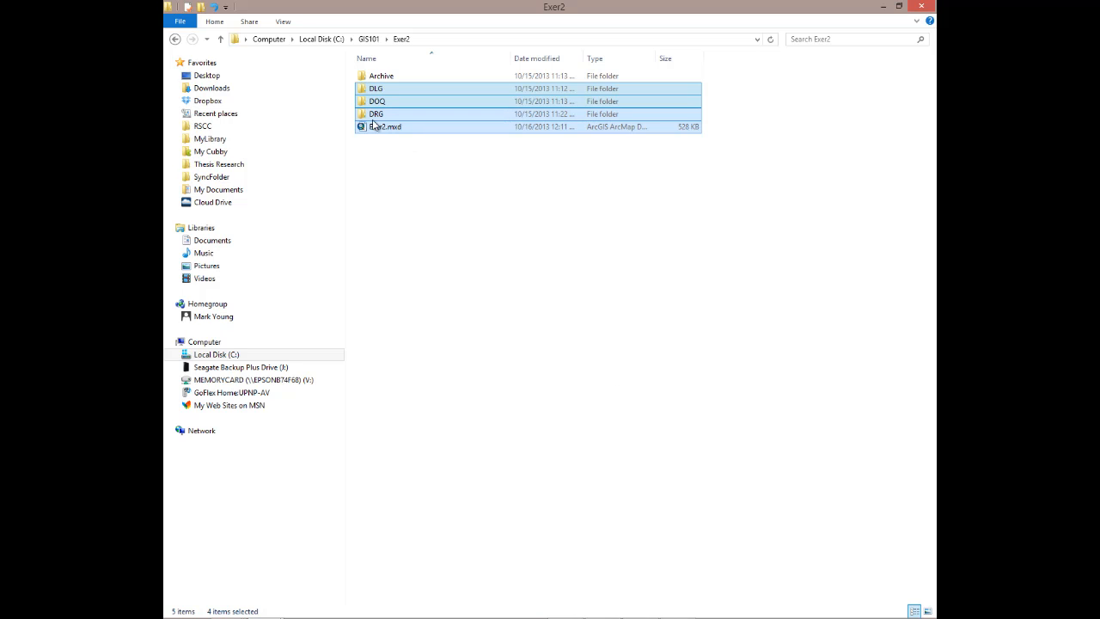
pyautogui.rightClick(376, 116)
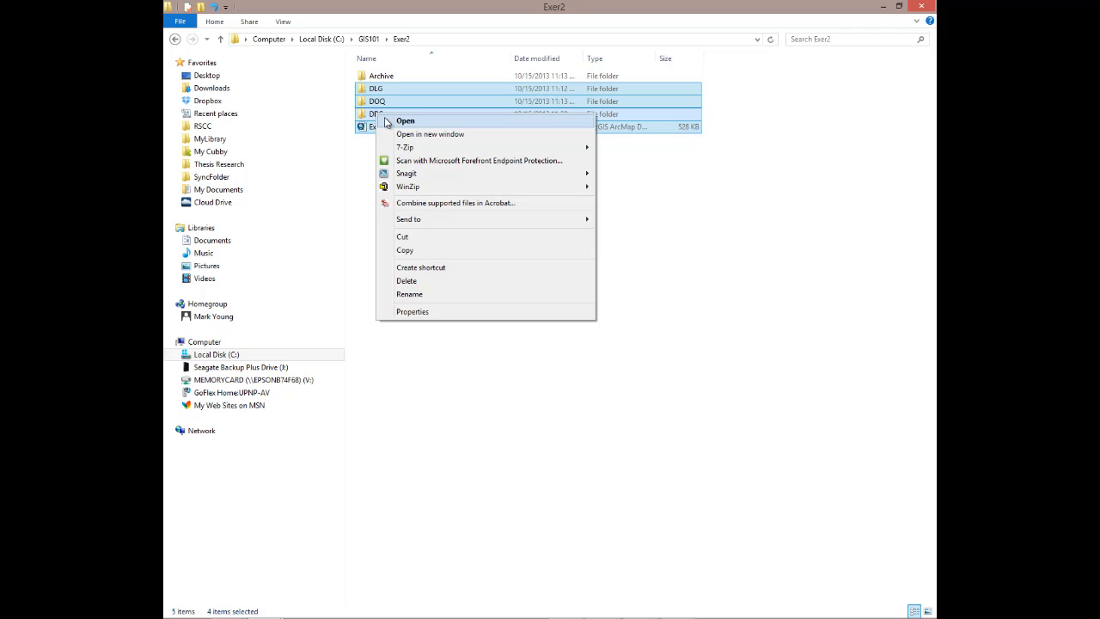
pyautogui.moveTo(411, 150)
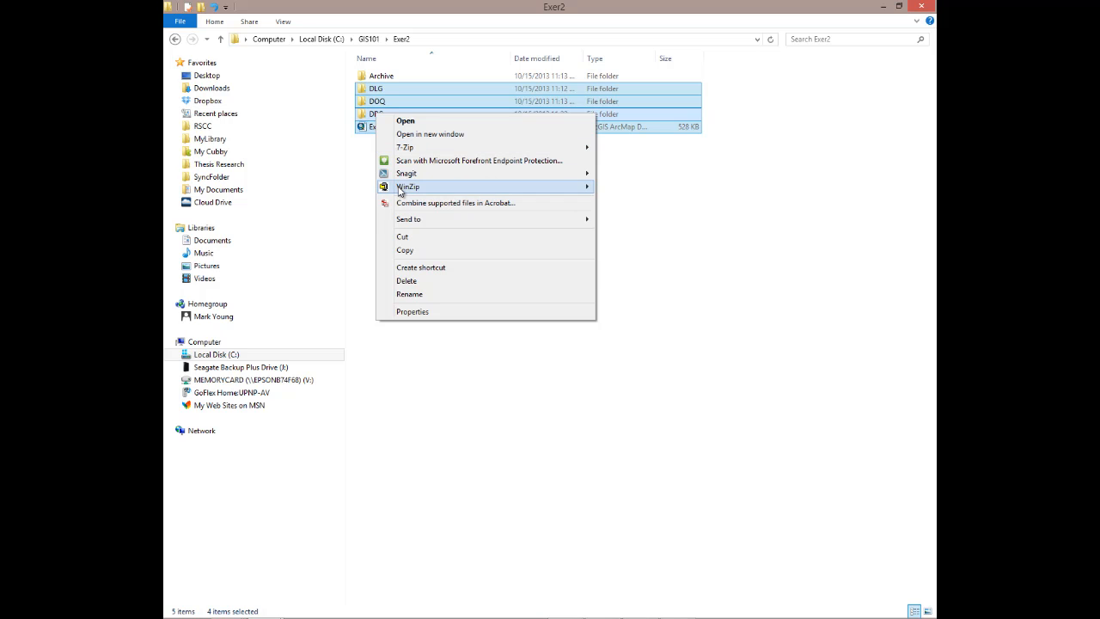
pyautogui.moveTo(409, 190)
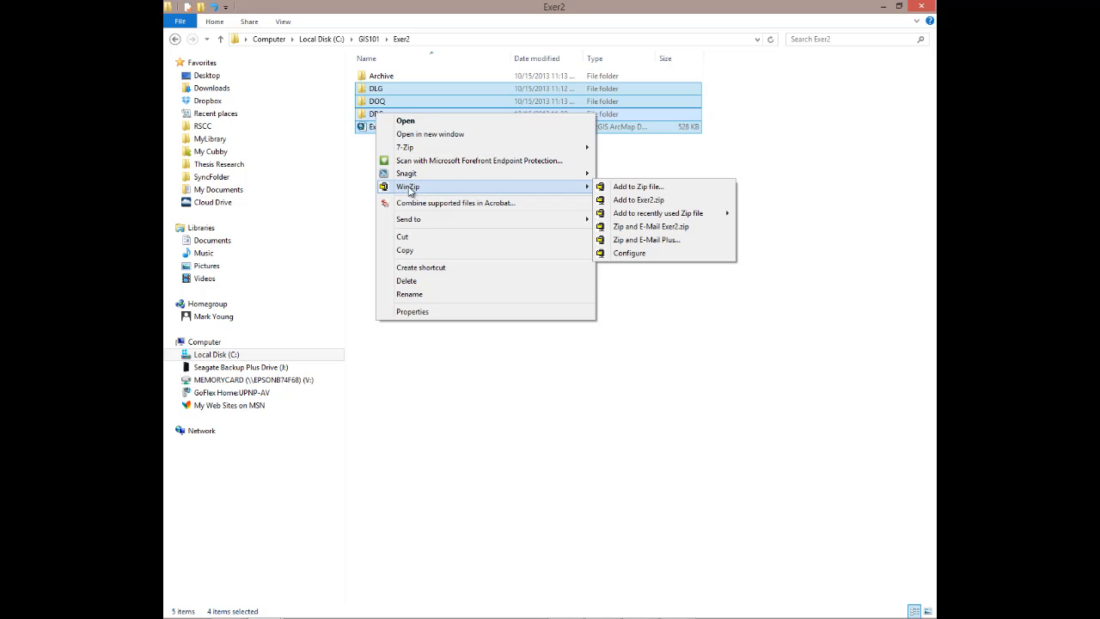
pyautogui.click(626, 201)
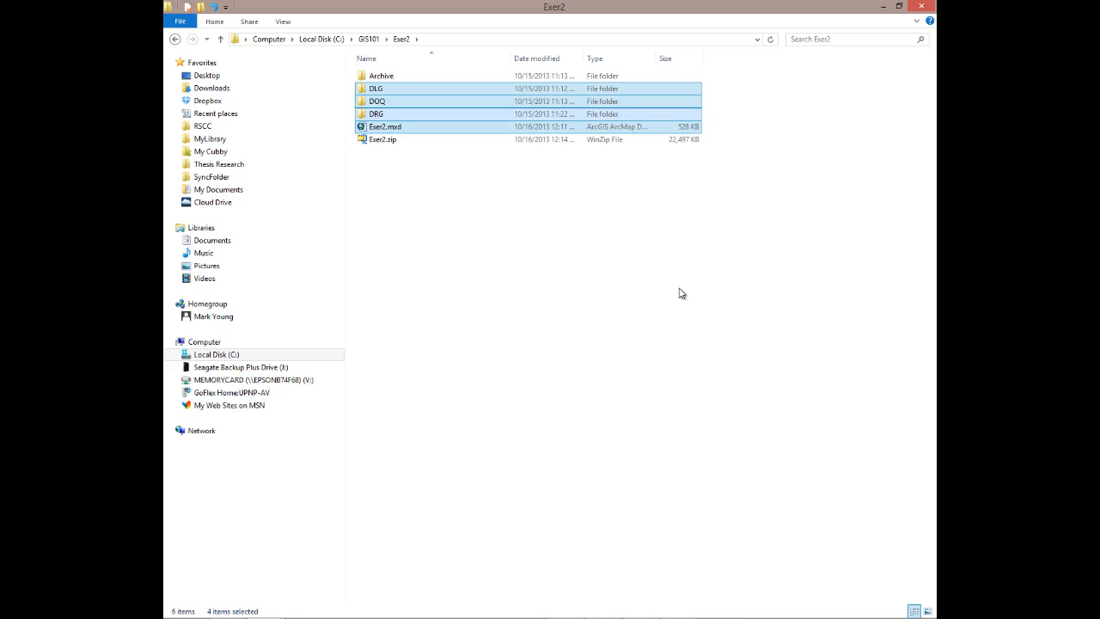
# Delete the combined Exer2.zip archive from the Exer2 folder
pyautogui.click(386, 147)
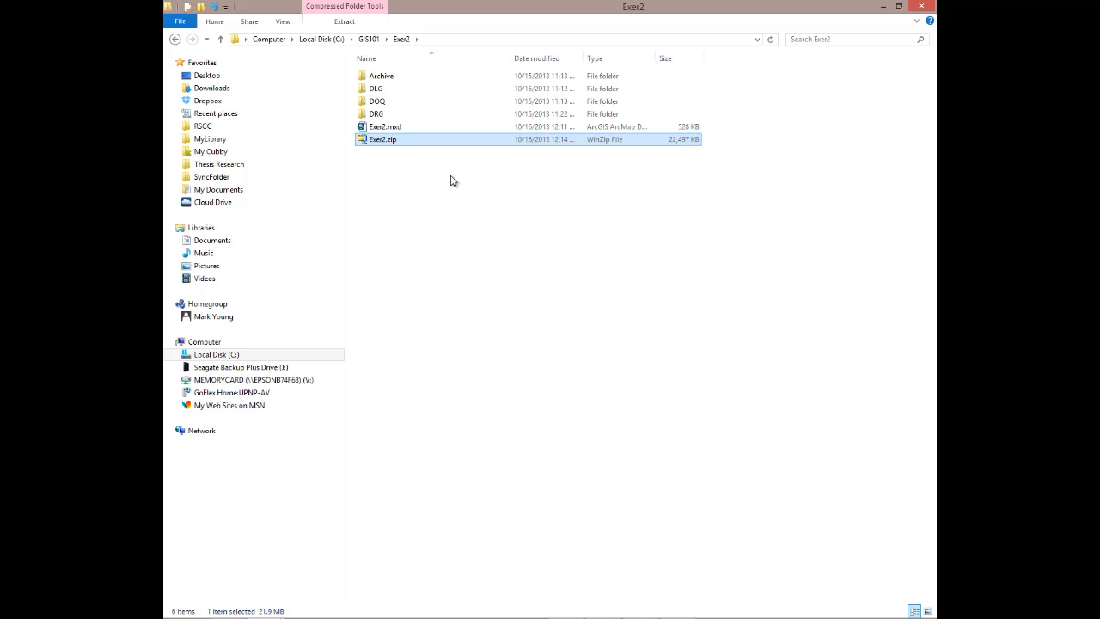
pyautogui.click(387, 168)
pyautogui.click(381, 142)
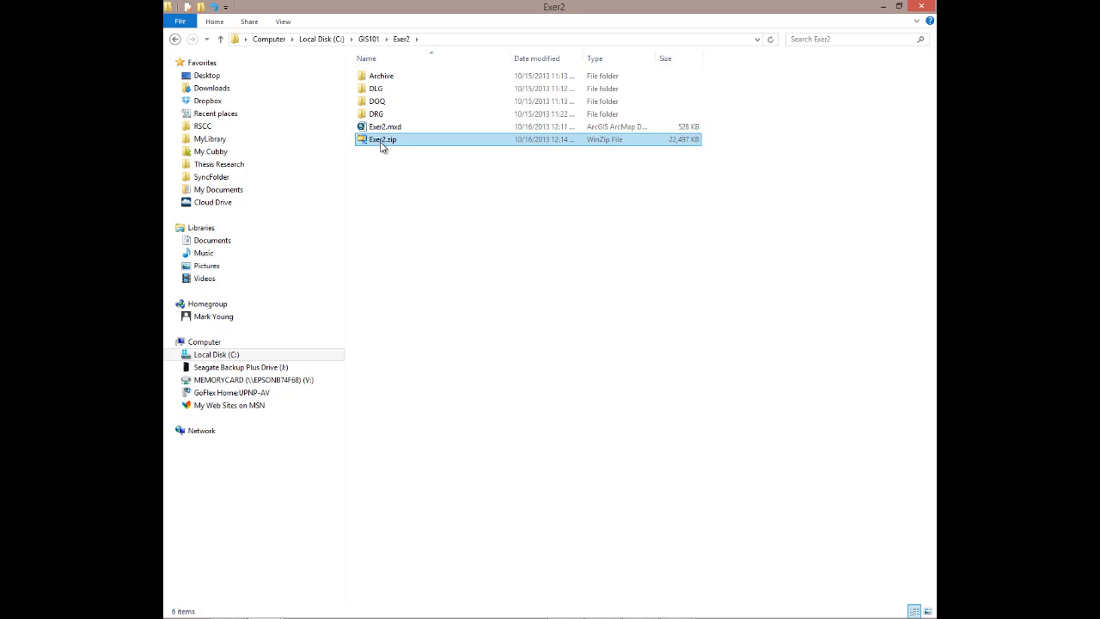
pyautogui.press('Delete')
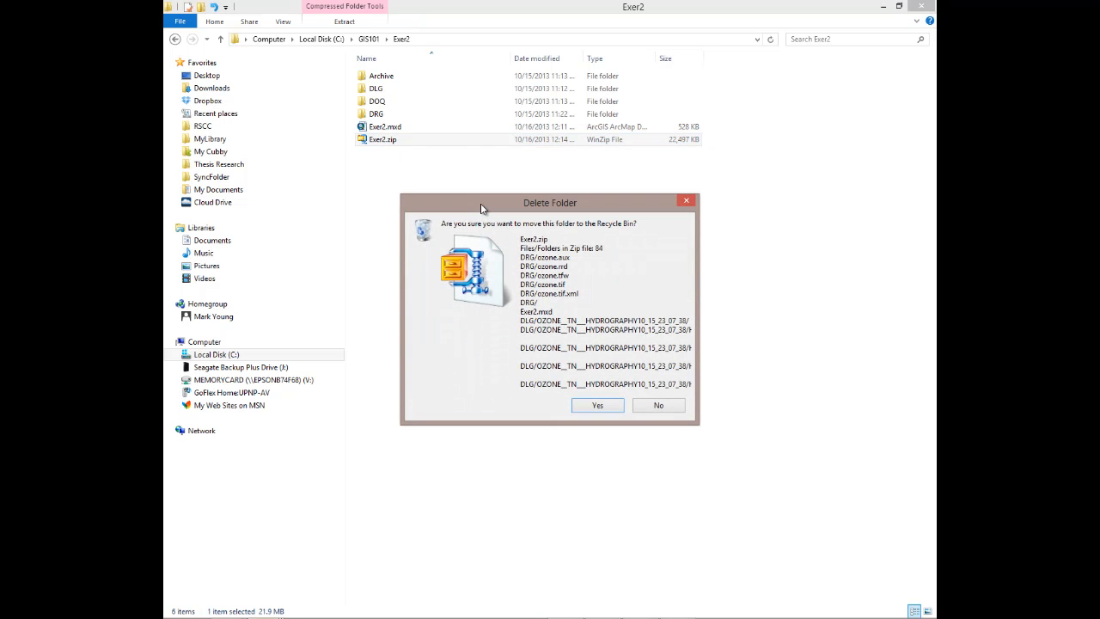
pyautogui.press('Return')
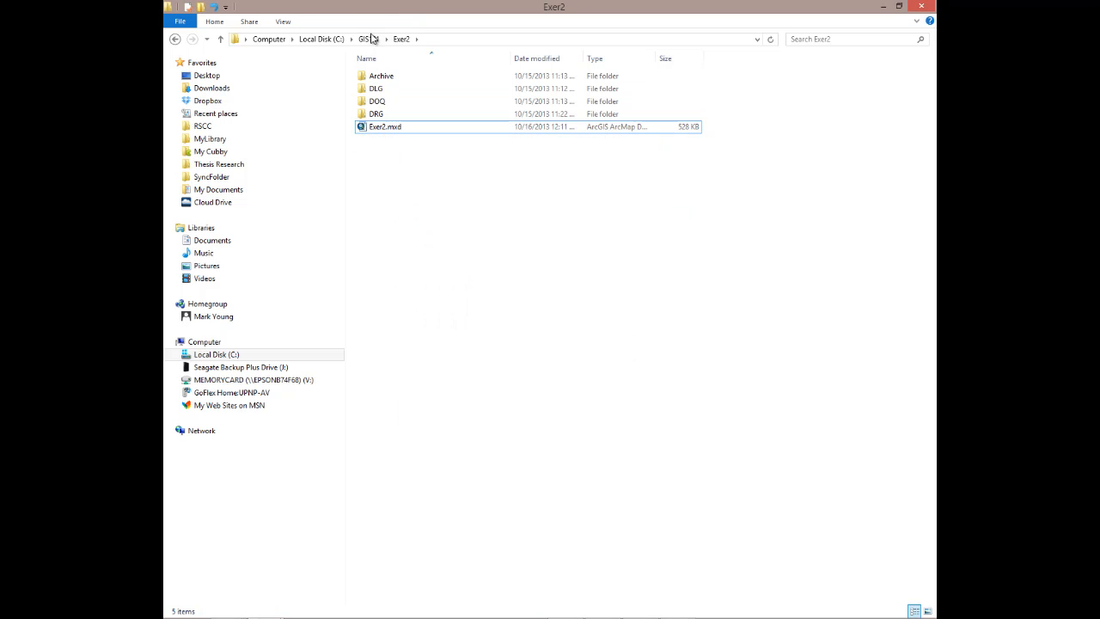
# Compress the DLG folder by itself into DLG.zip with WinZip
pyautogui.click(376, 93)
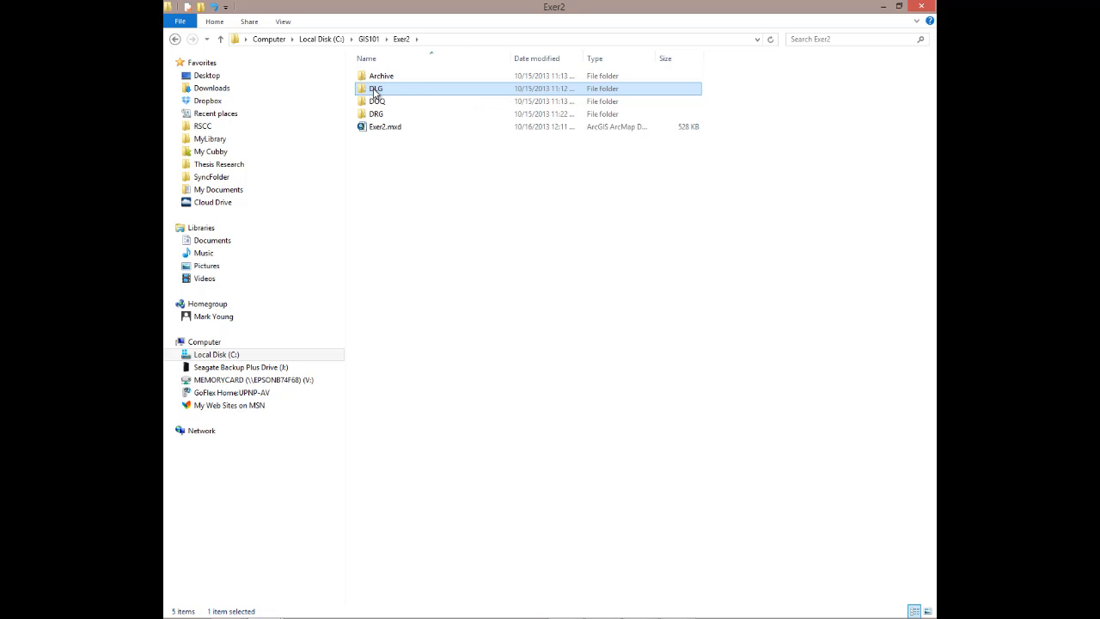
pyautogui.rightClick(375, 90)
pyautogui.moveTo(435, 194)
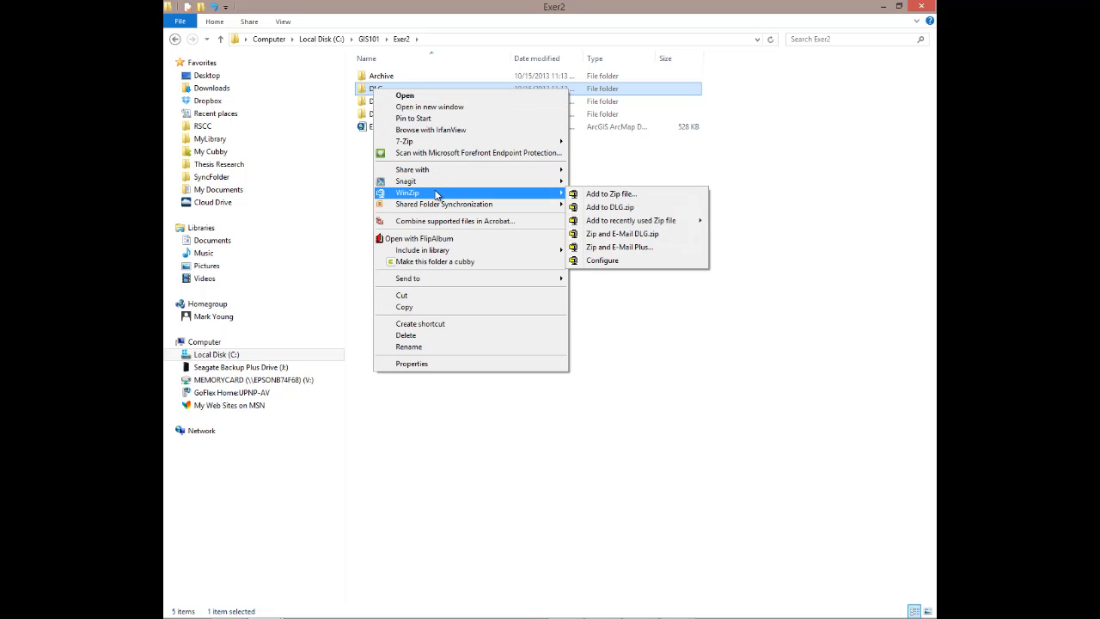
pyautogui.click(623, 209)
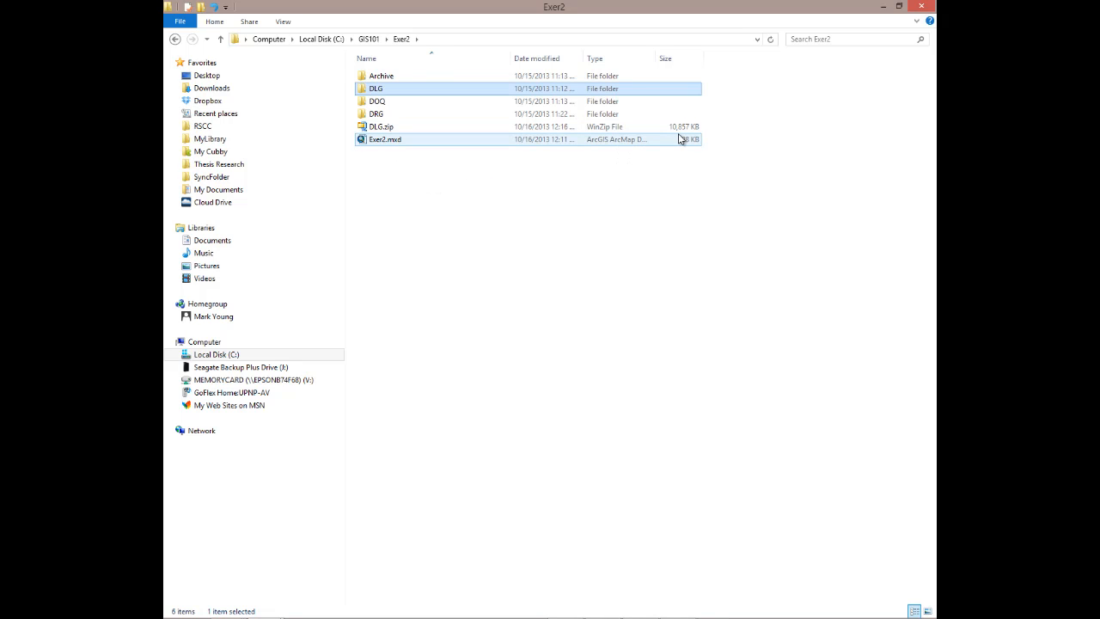
# Compress the DOQ and DRG folders and Exer2.mxd together into Exer2.zip with WinZip
pyautogui.click(375, 103)
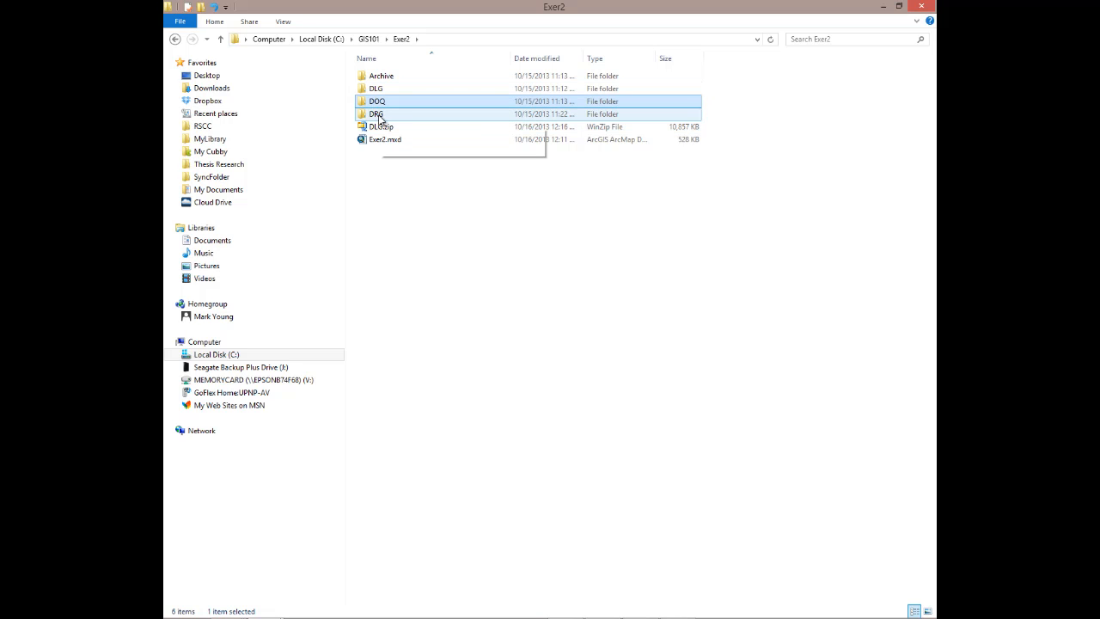
pyautogui.keyDown('ctrl'); pyautogui.click(378, 116); pyautogui.keyUp('ctrl')
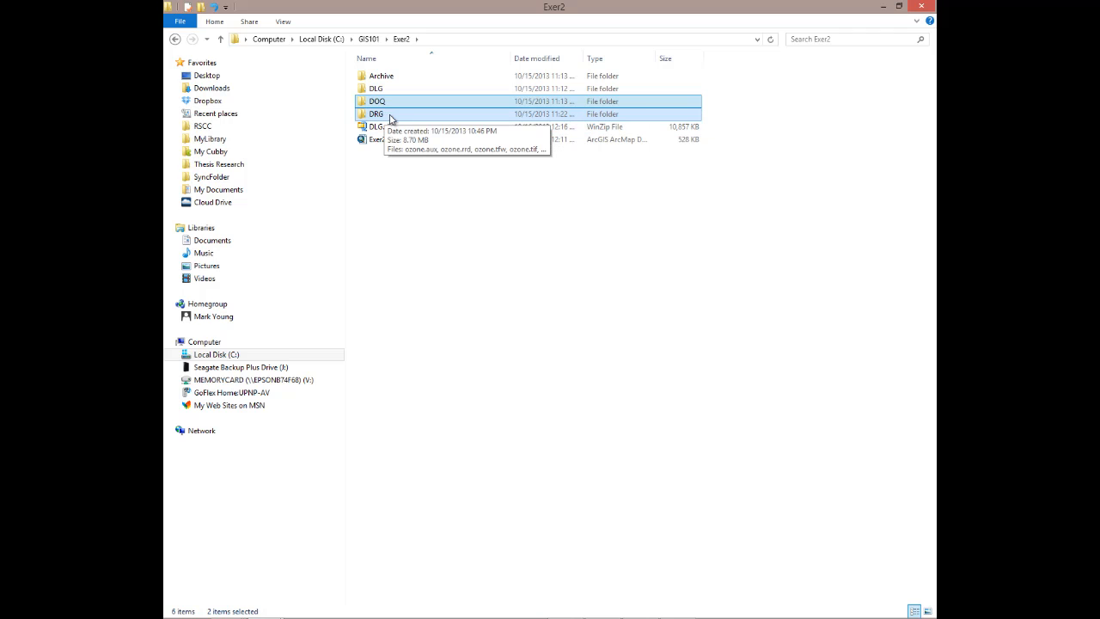
pyautogui.keyDown('ctrl'); pyautogui.click(381, 143); pyautogui.keyUp('ctrl')
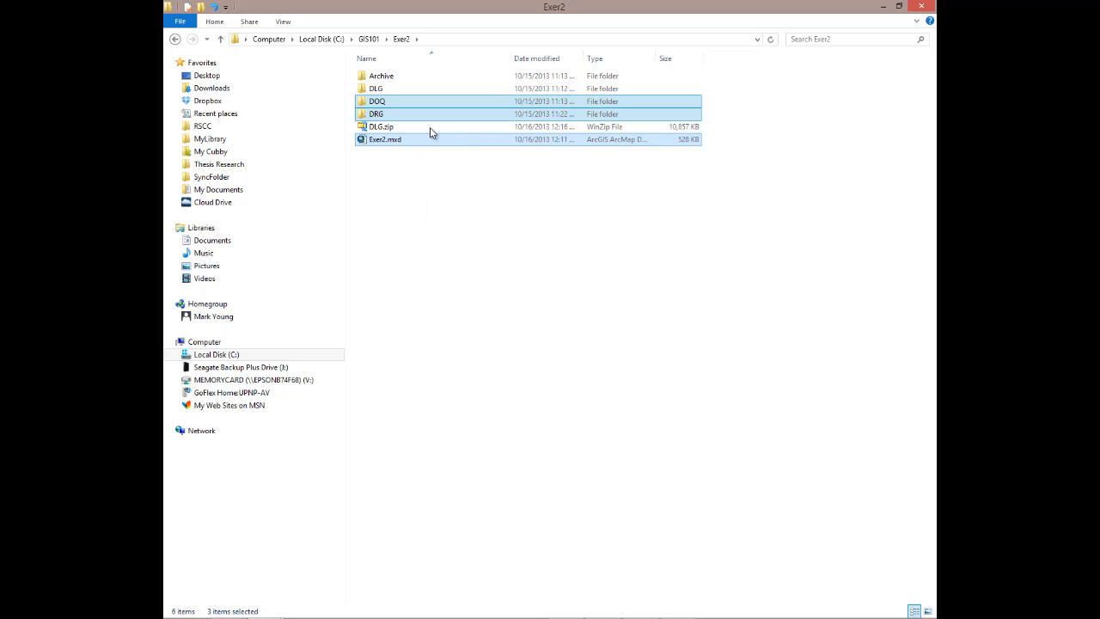
pyautogui.rightClick(376, 107)
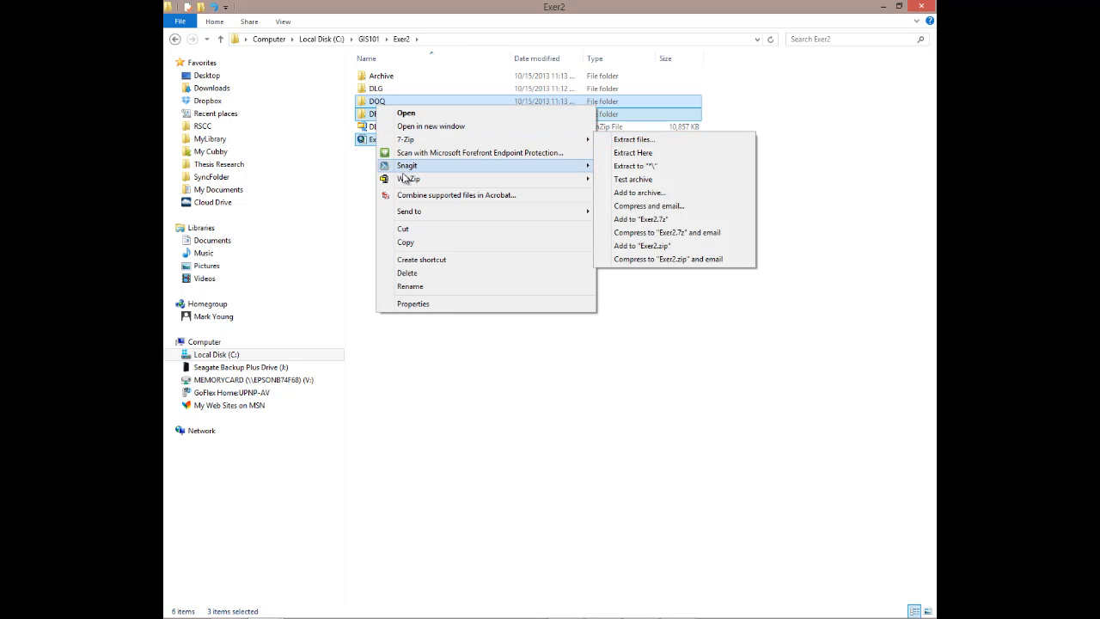
pyautogui.moveTo(406, 180)
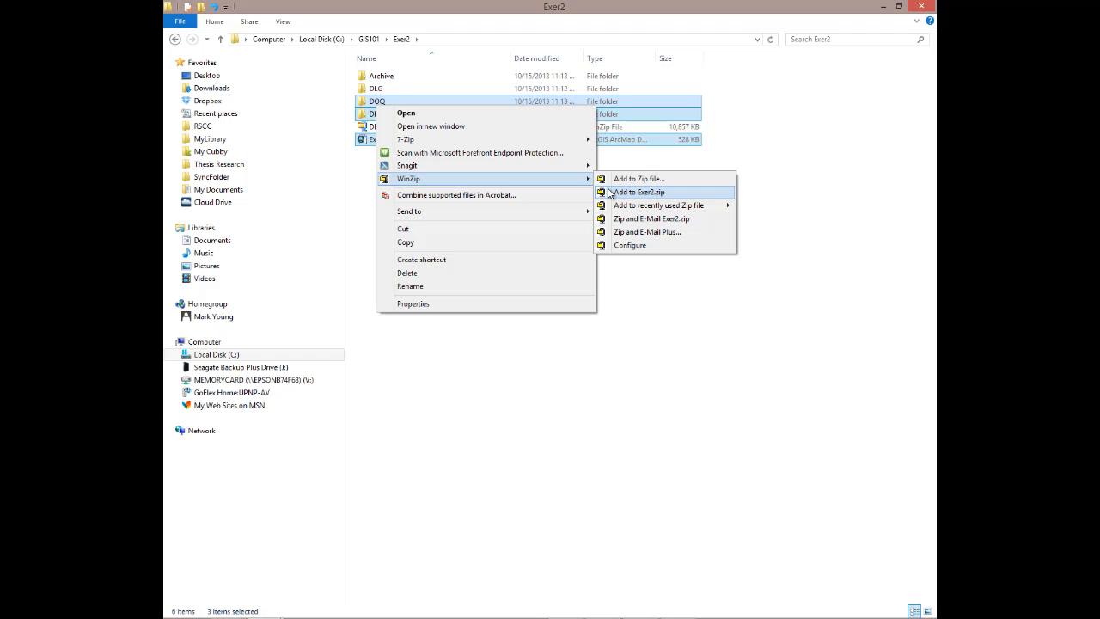
pyautogui.click(626, 195)
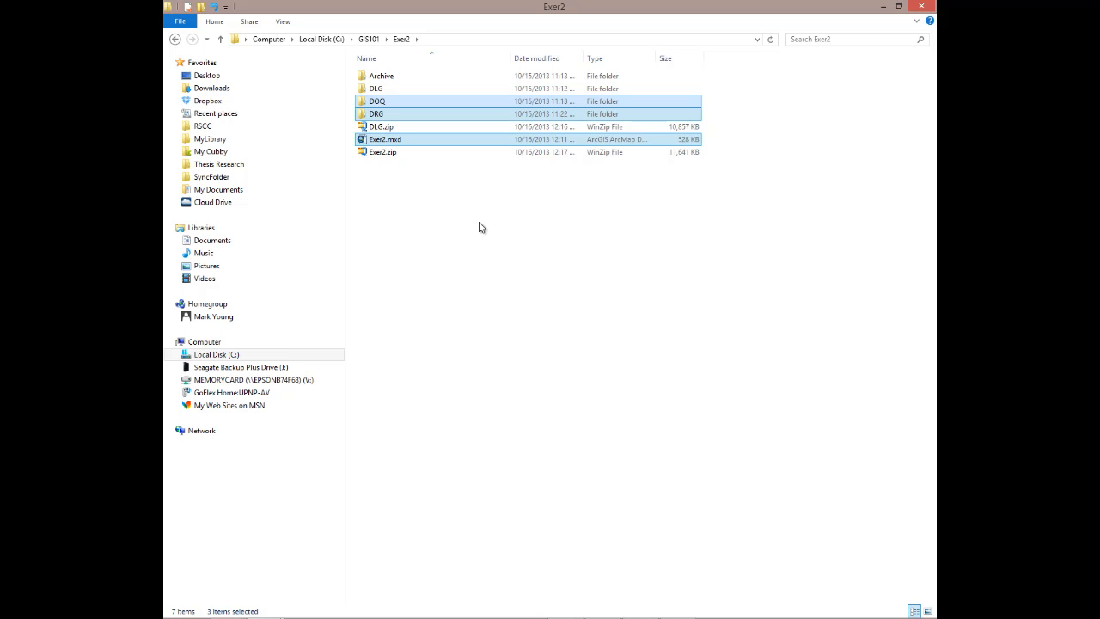
pyautogui.click(397, 152)
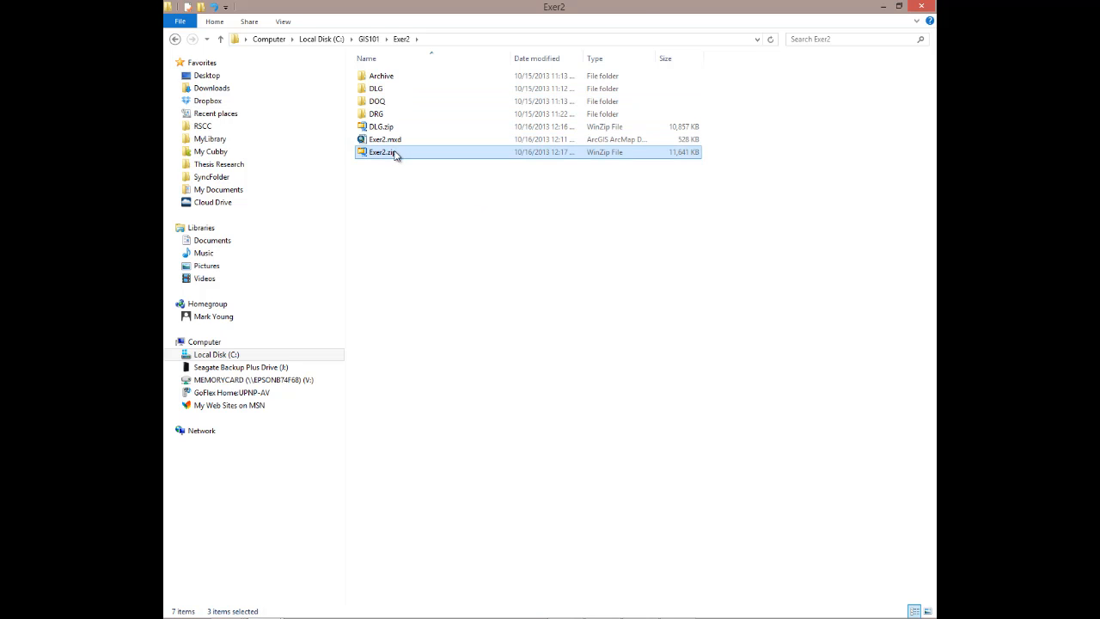
pyautogui.click(384, 128)
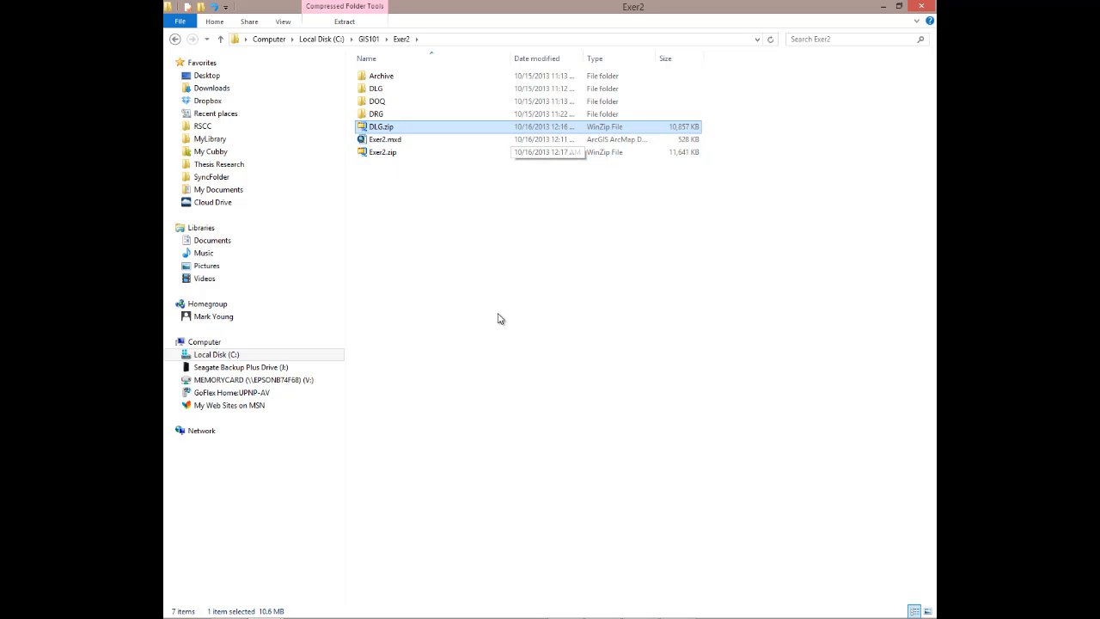
pyautogui.click(476, 277)
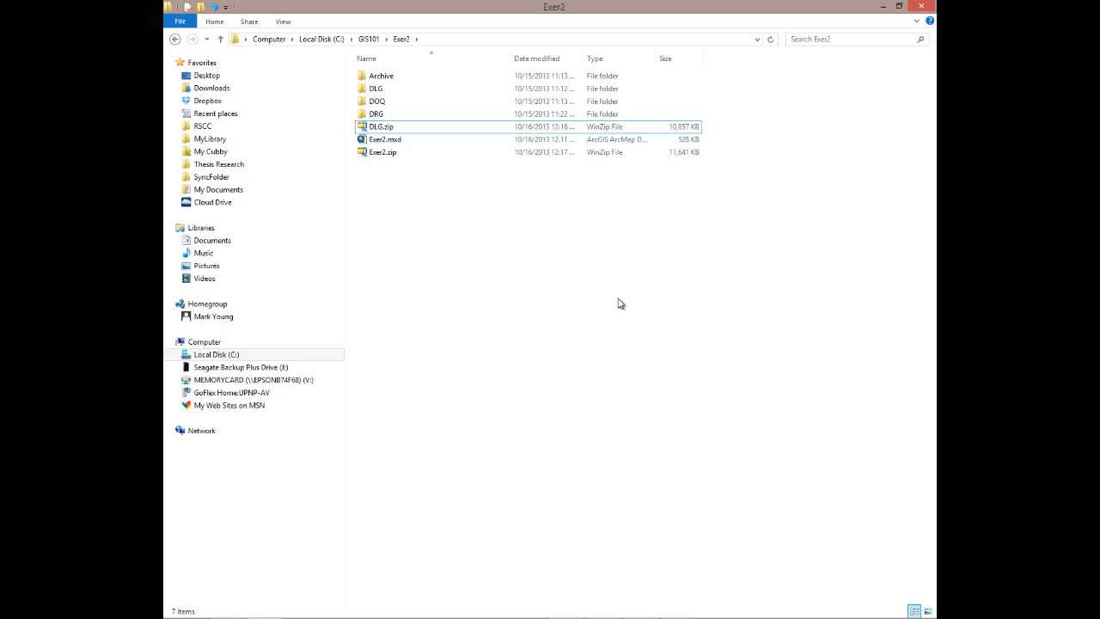
pyautogui.click(376, 153)
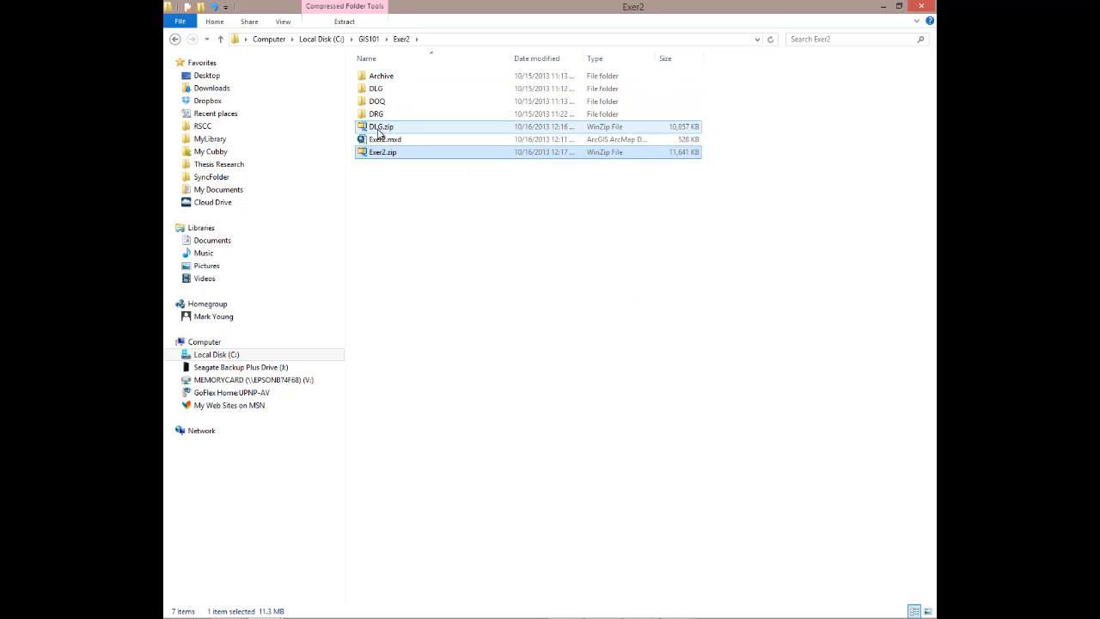
pyautogui.click(379, 129)
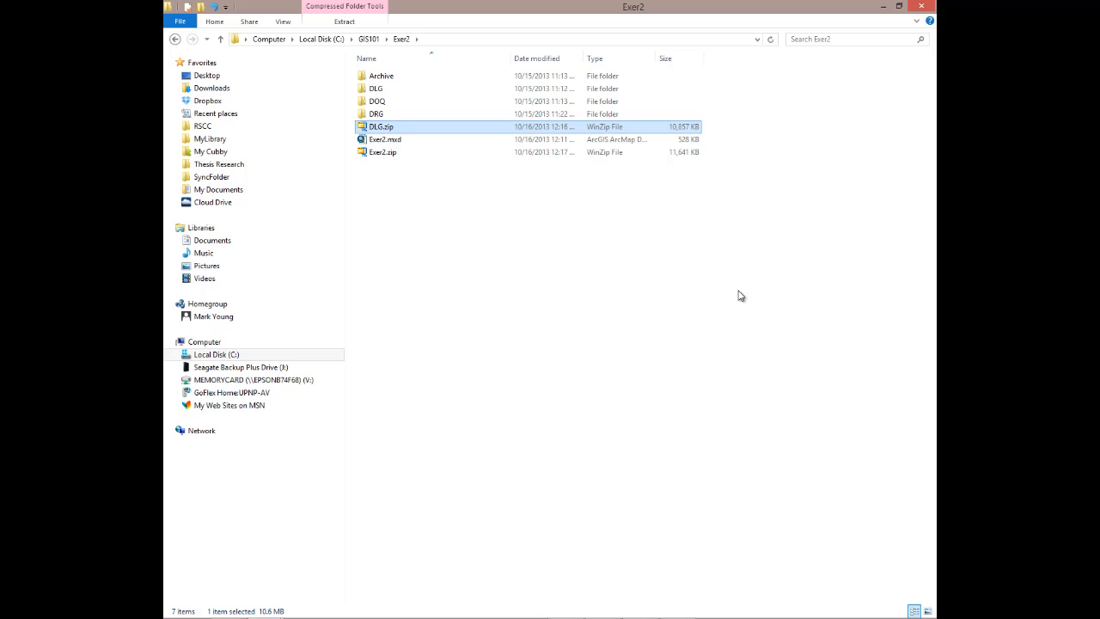